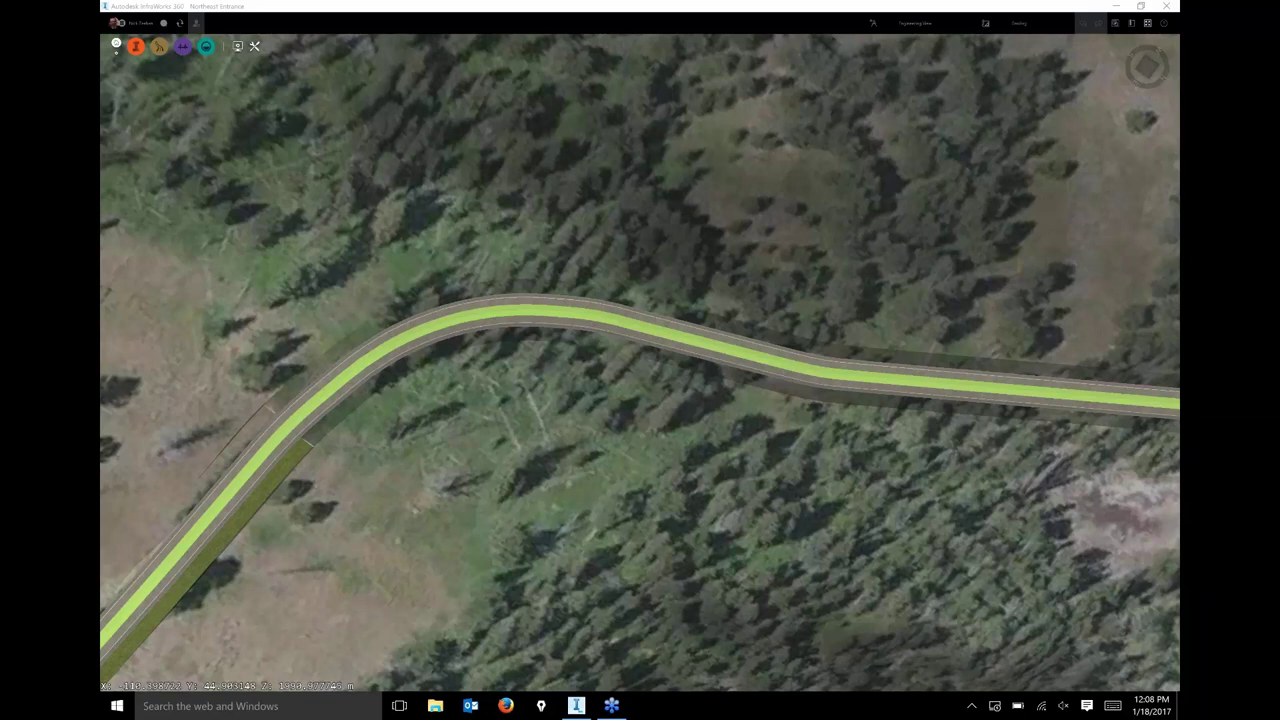
Select the road east of the bend and display its roadside grading
mouse_move(576, 706)
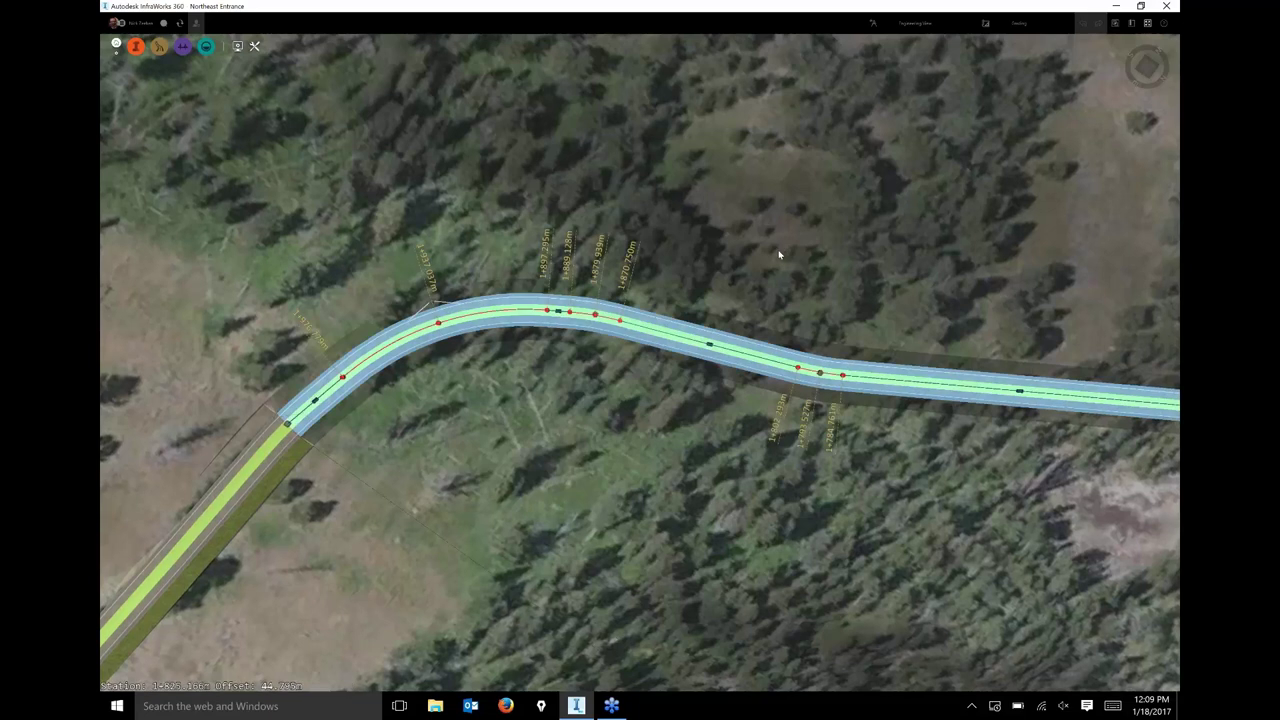
key(Escape)
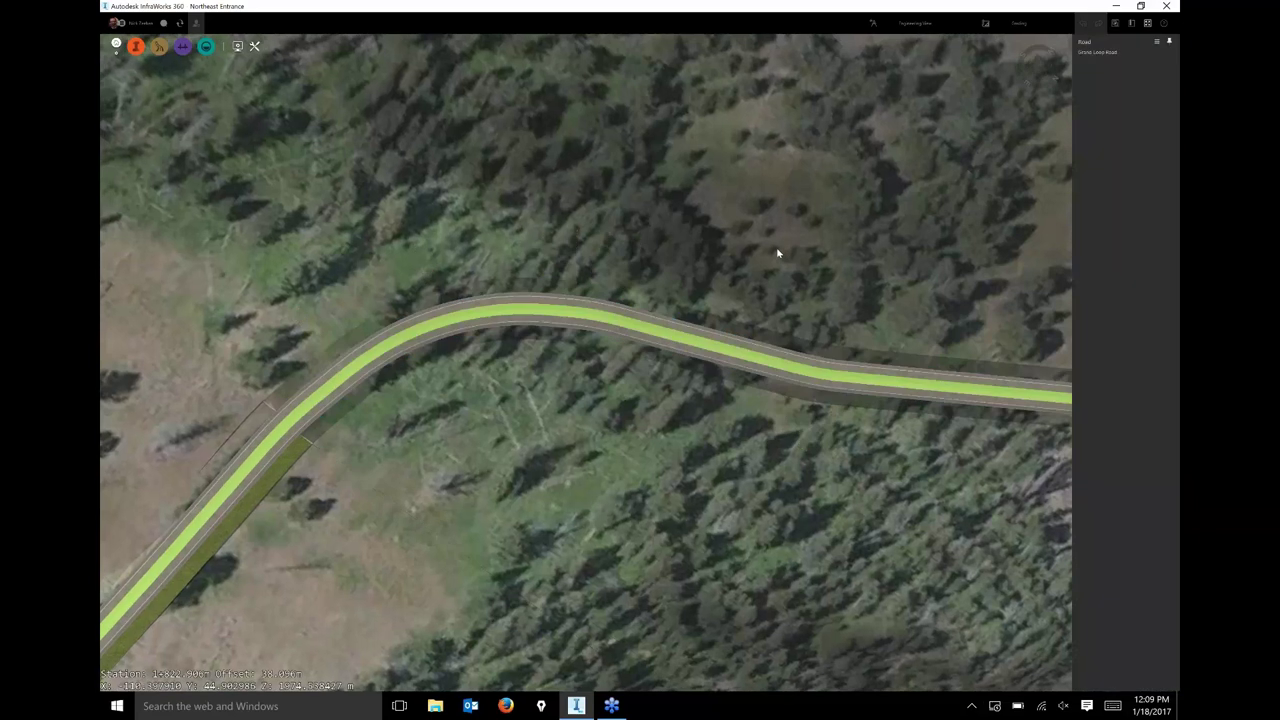
click(791, 369)
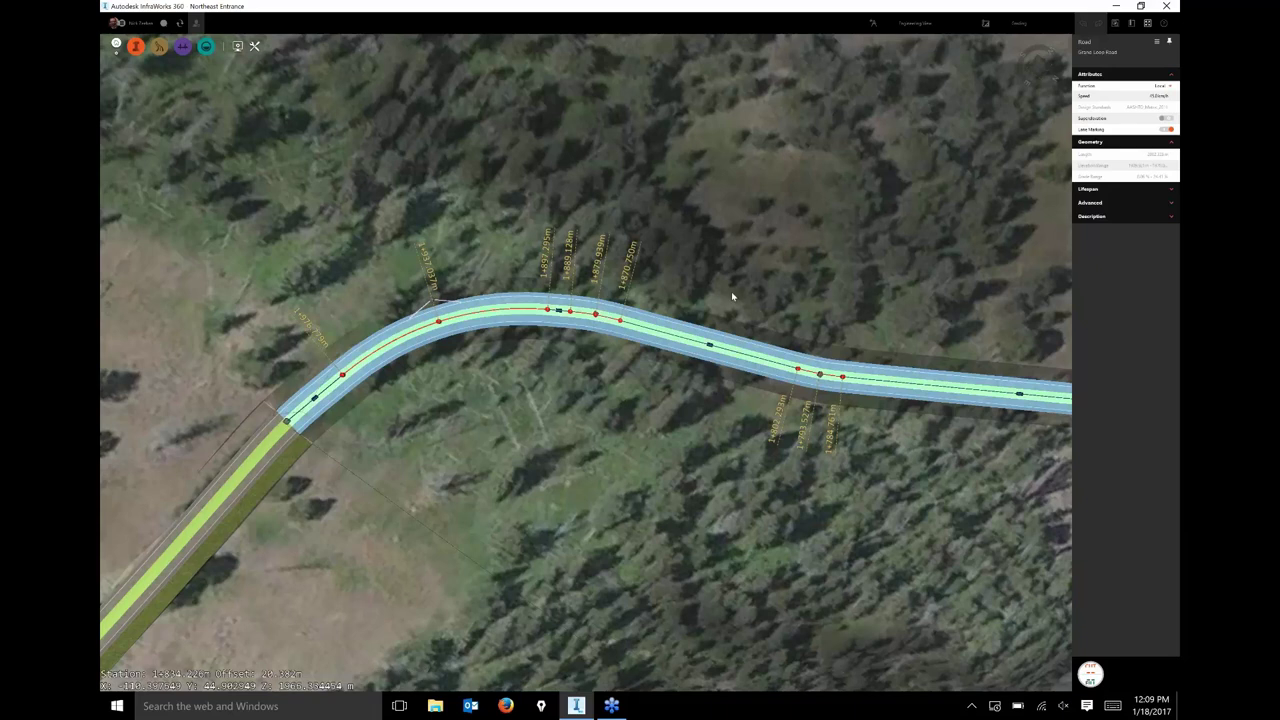
right_click(865, 373)
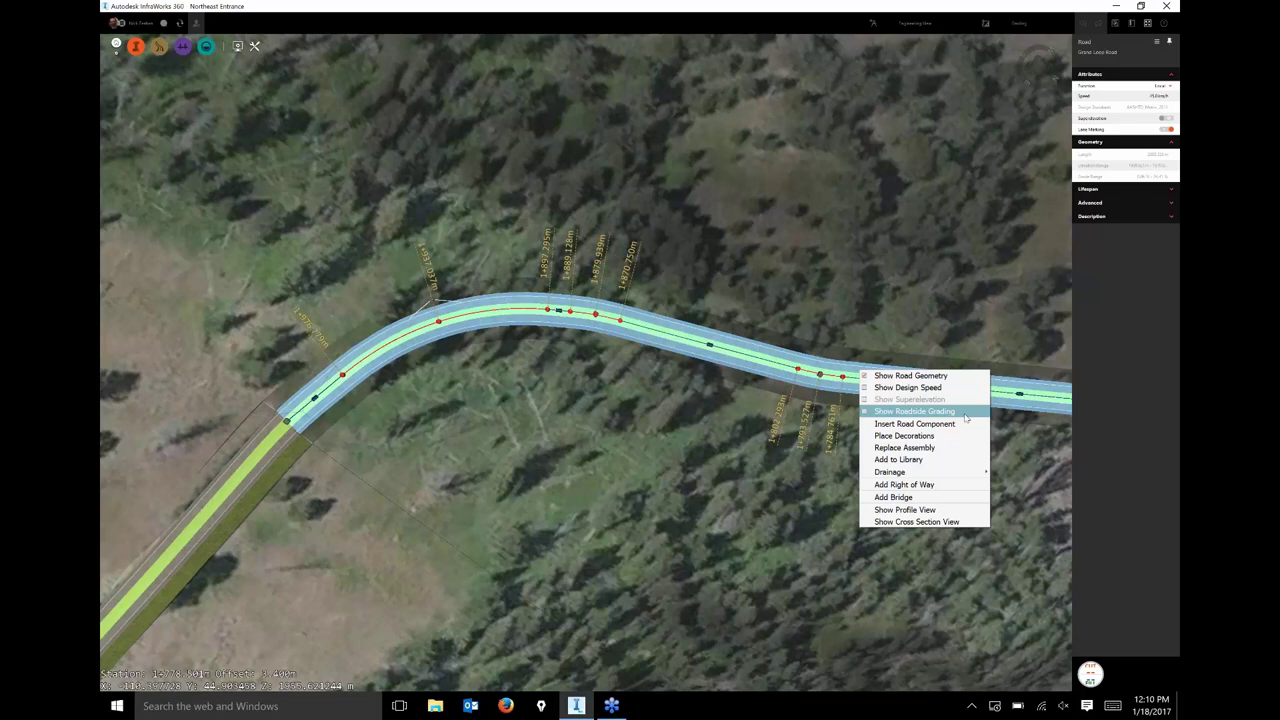
click(912, 414)
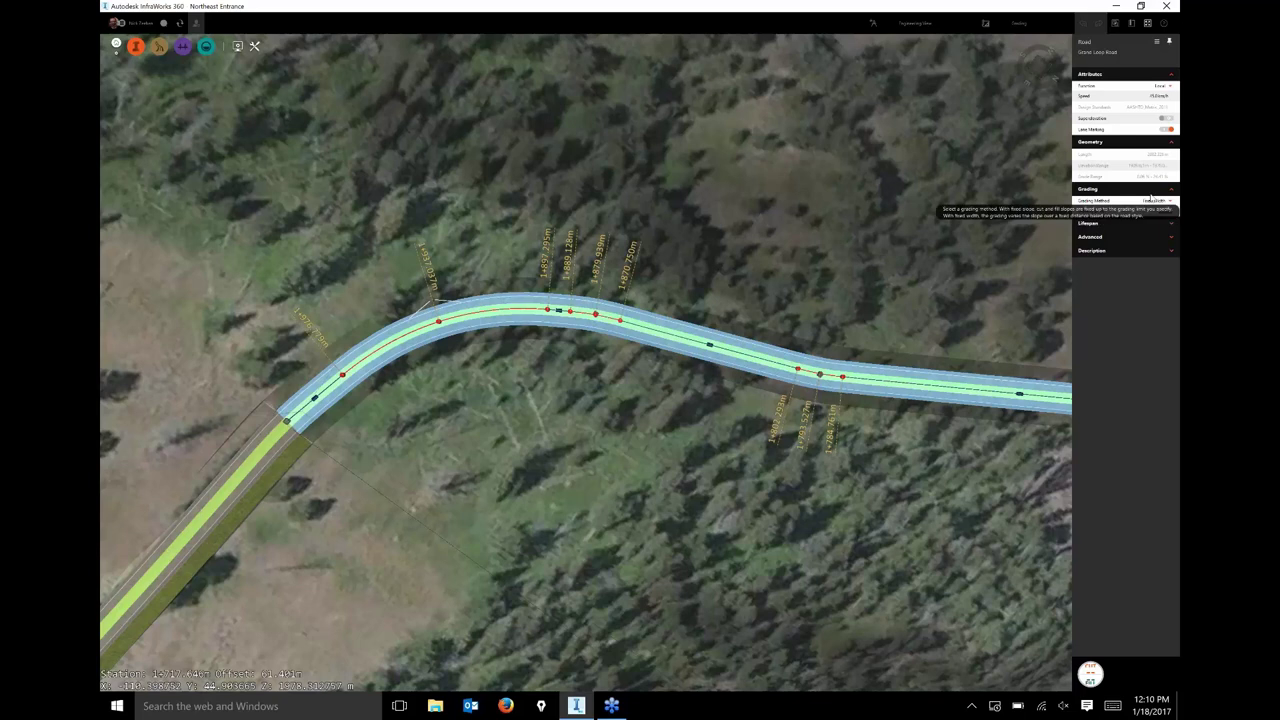
Set the road's grading method to Fixed Slope and deselect the road
scroll(1151, 200, down, 1)
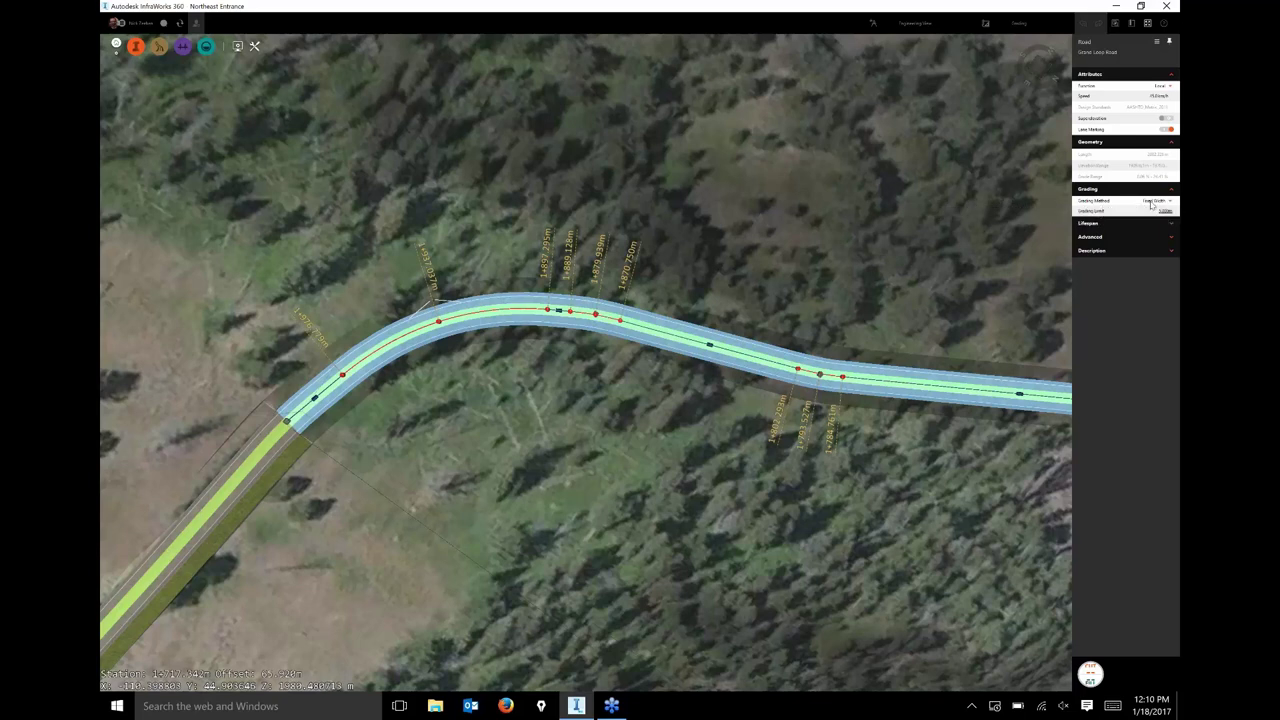
click(1151, 203)
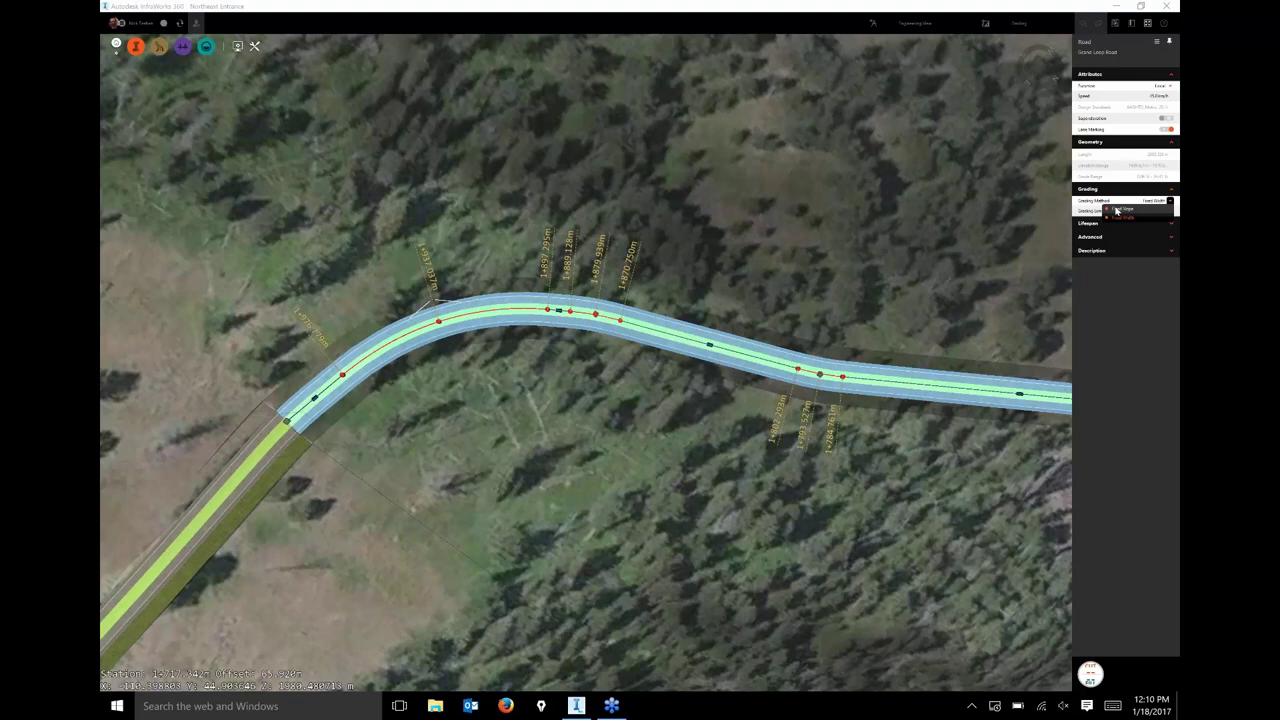
click(1117, 211)
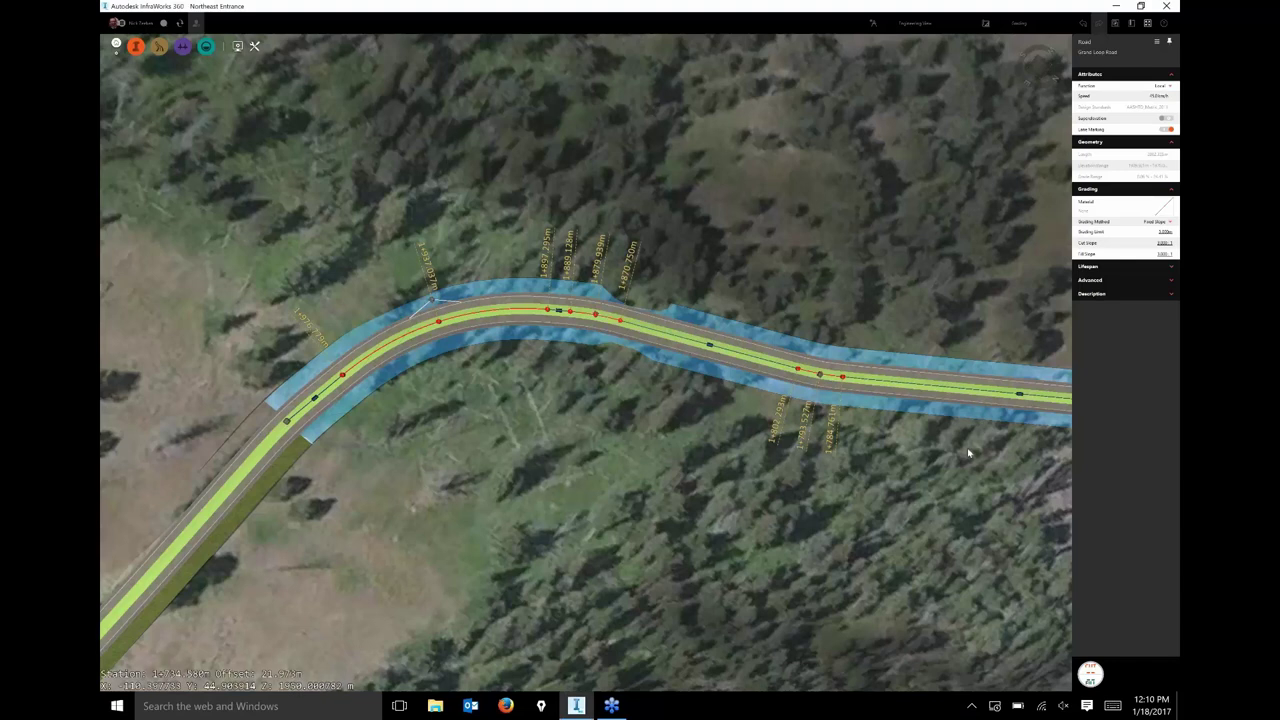
click(910, 236)
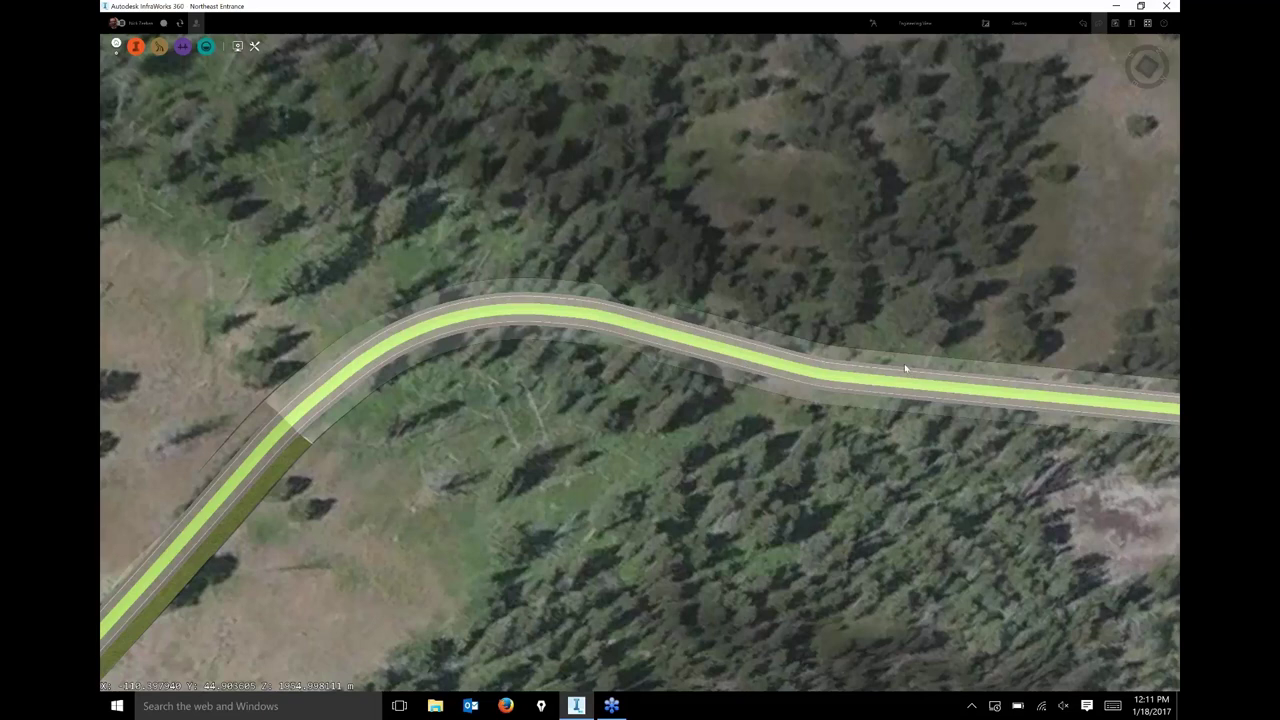
Go to the bookmarked view of the roadside turnout and inspect the grading properties of the road there
click(977, 368)
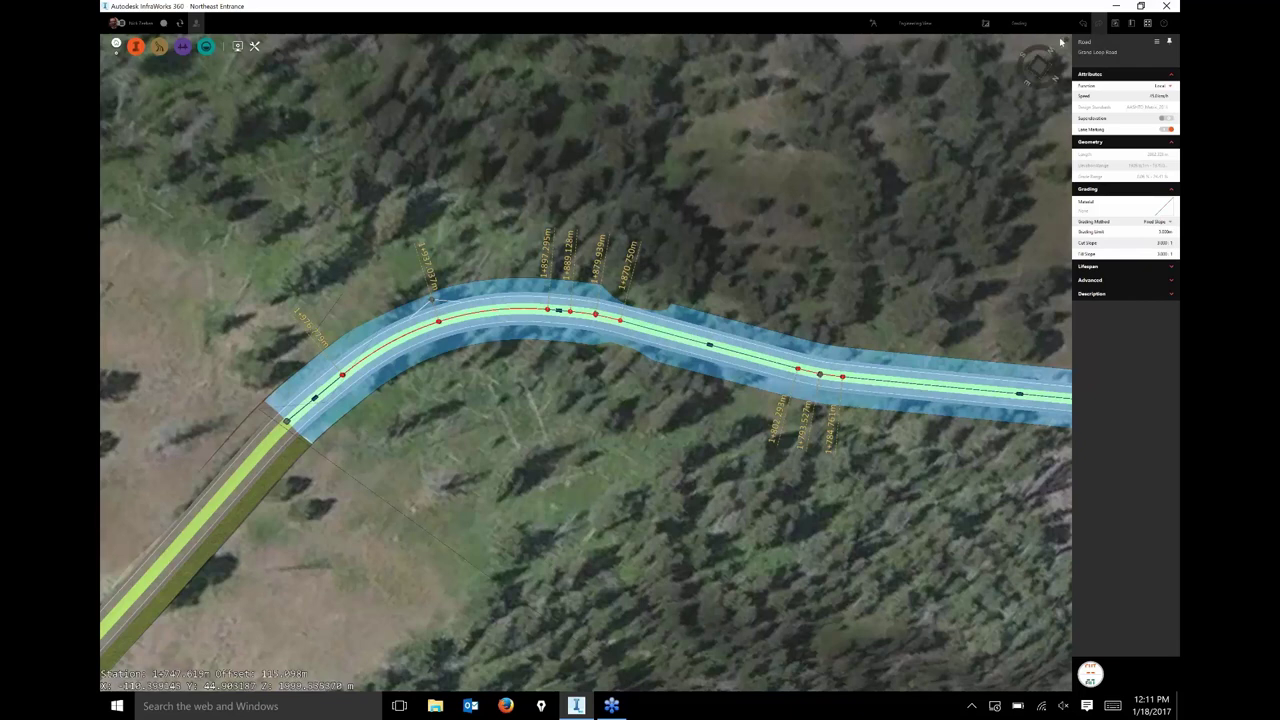
click(1131, 28)
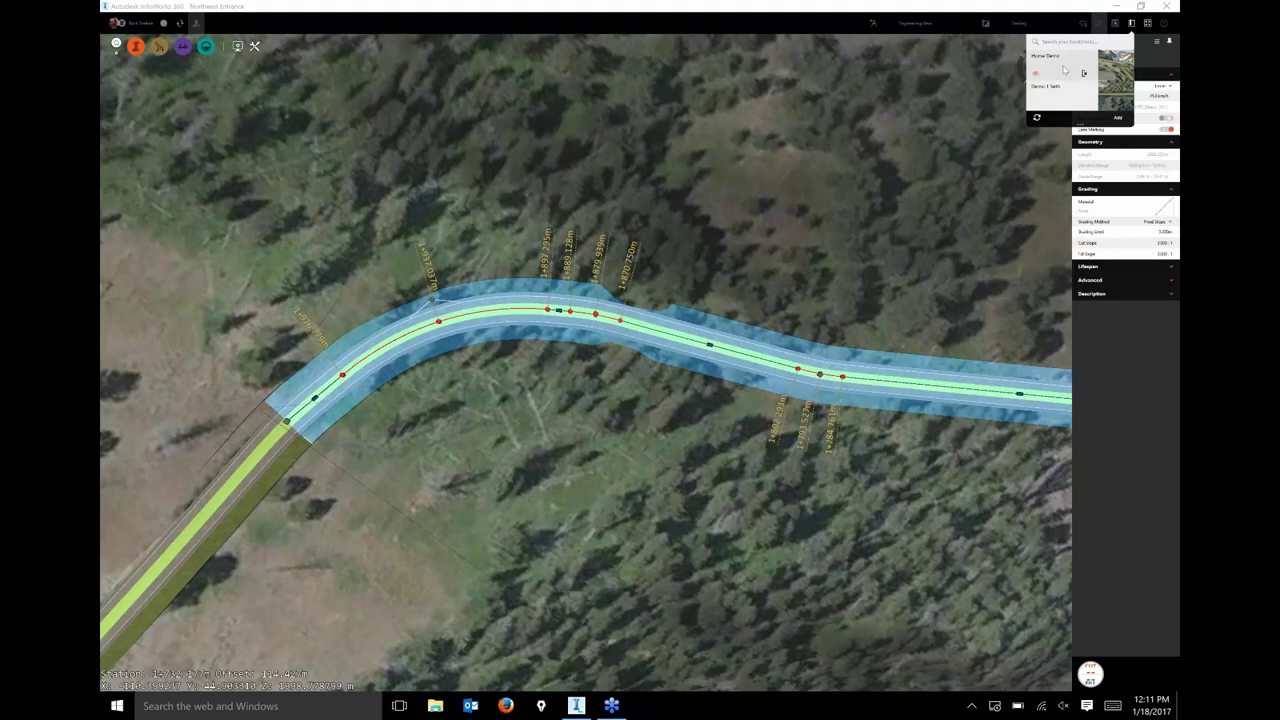
click(1064, 70)
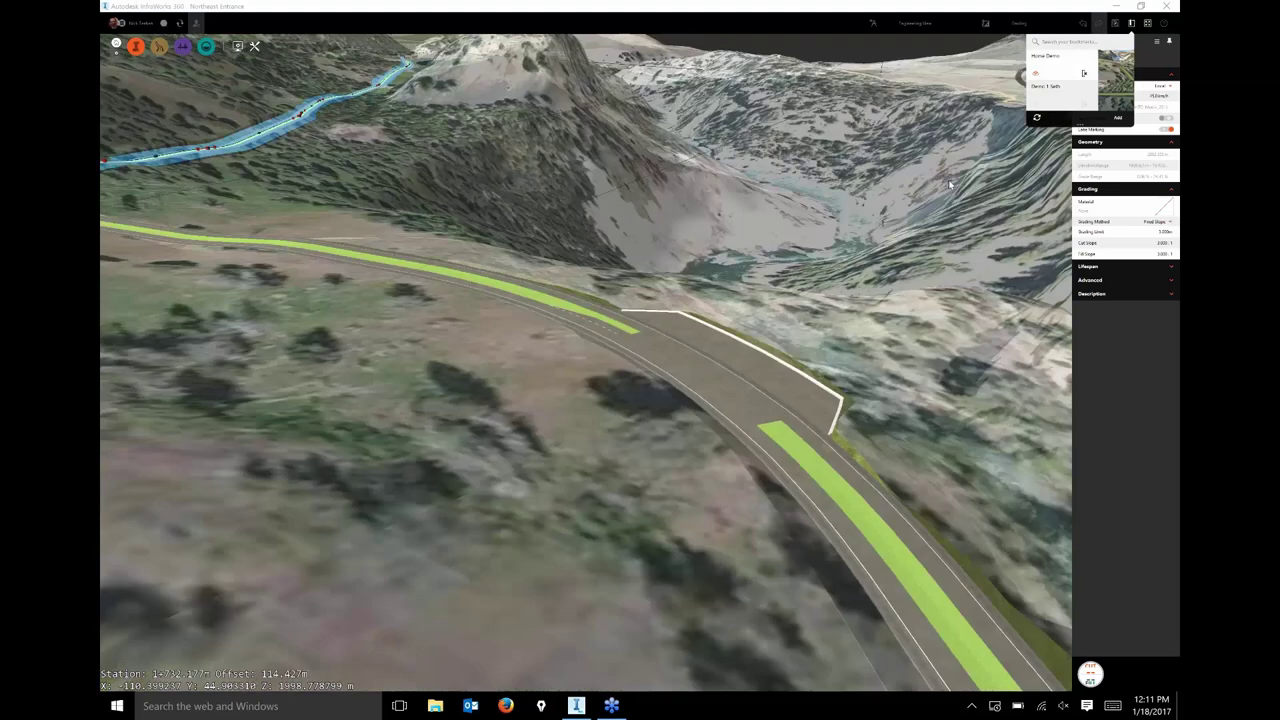
drag(949, 184, 687, 288)
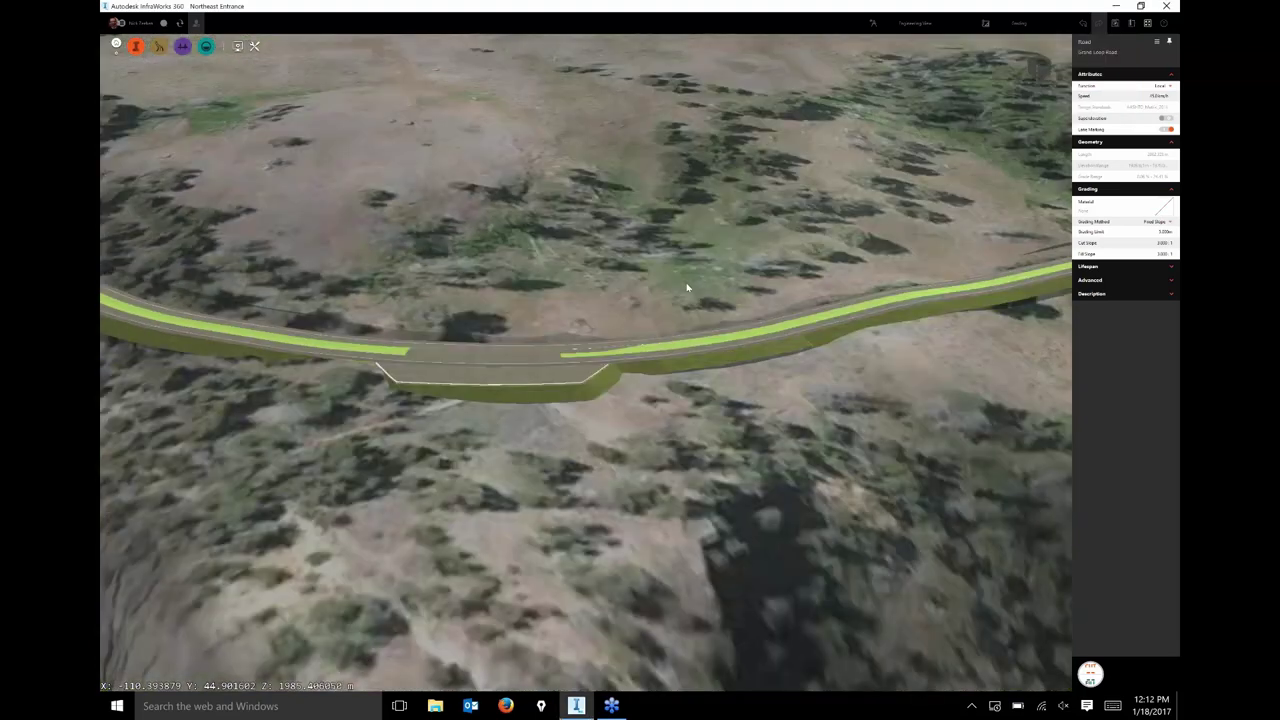
click(512, 357)
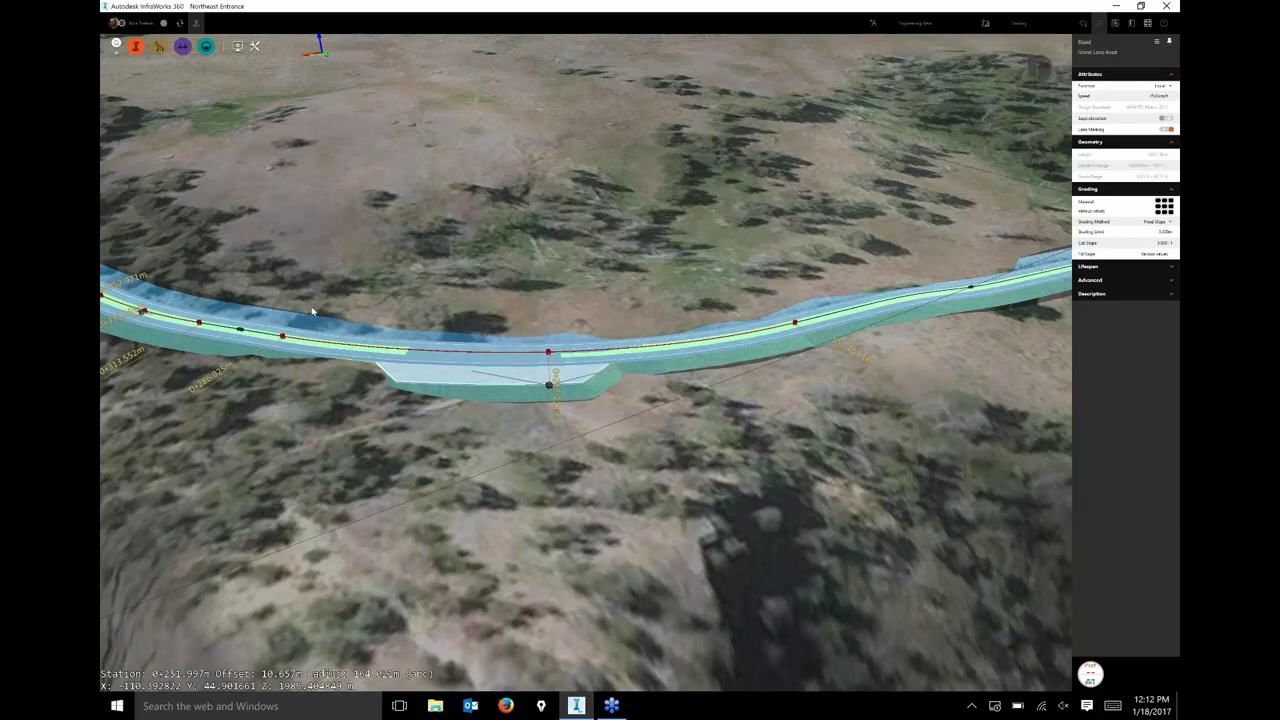
click(322, 387)
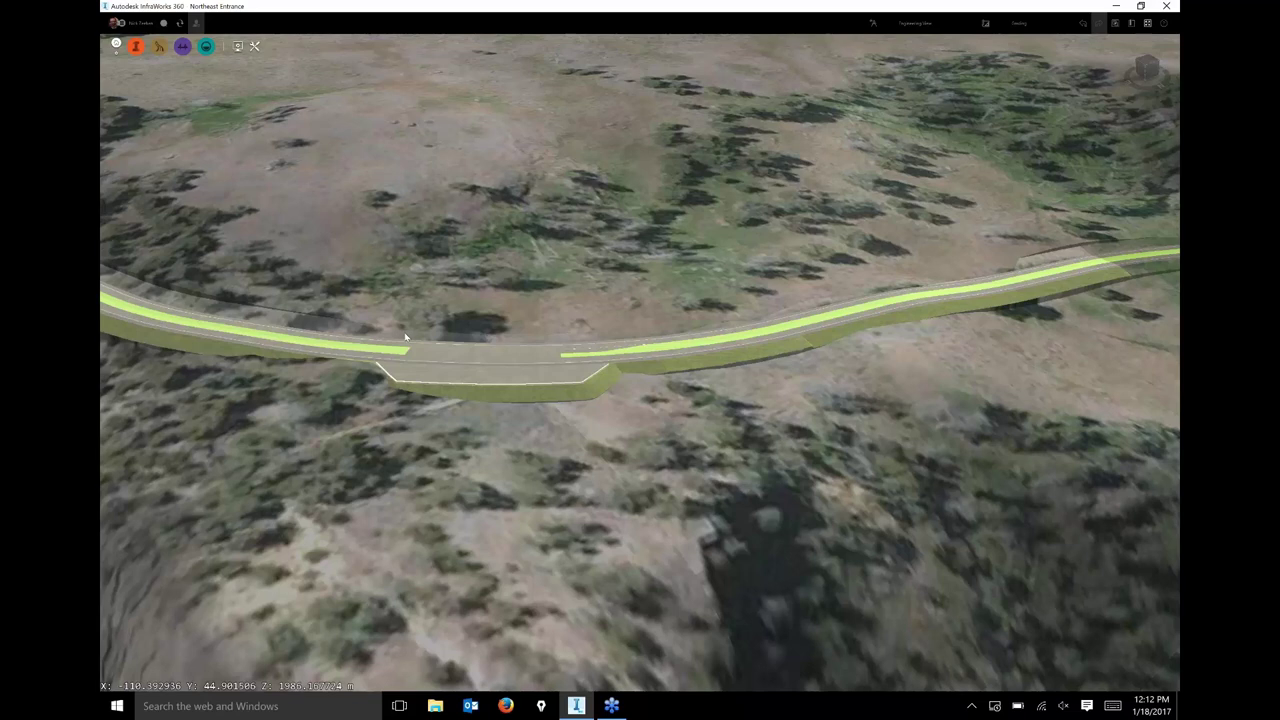
Apply the Stone terrain material to the road's grading strip on the side opposite the turnout
click(330, 343)
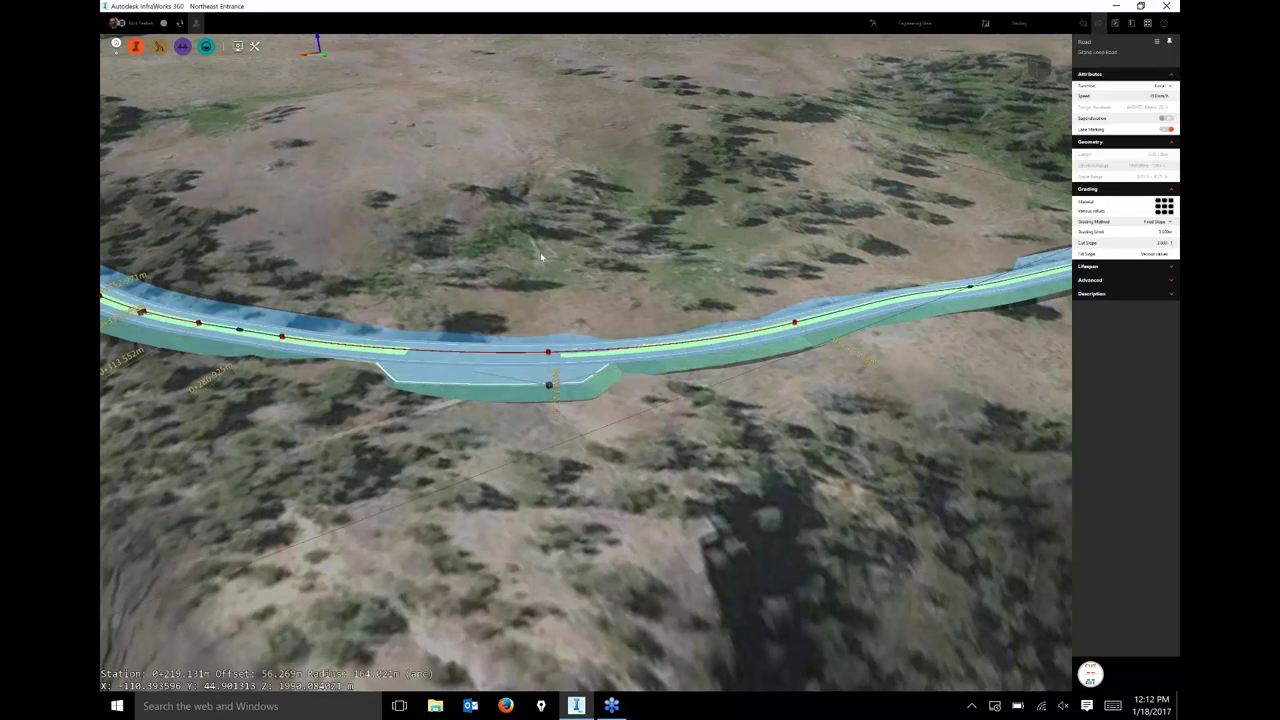
drag(541, 254, 532, 333)
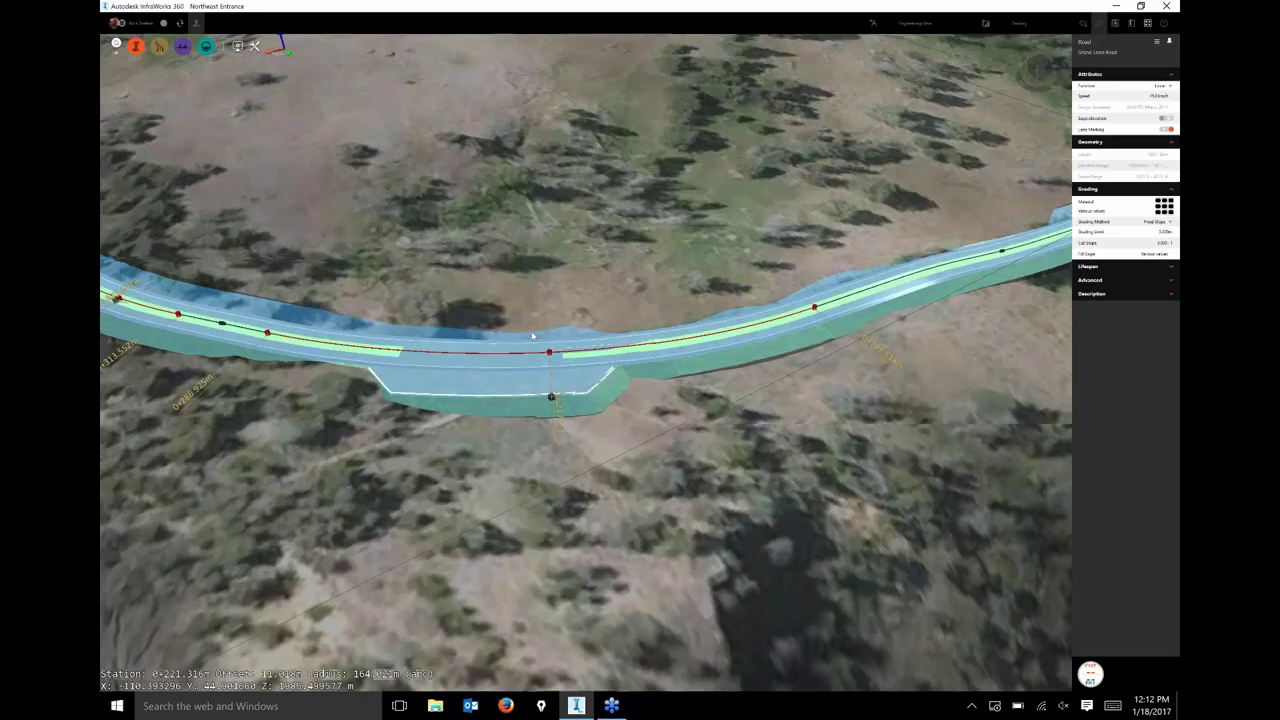
scroll(627, 312, up, 3)
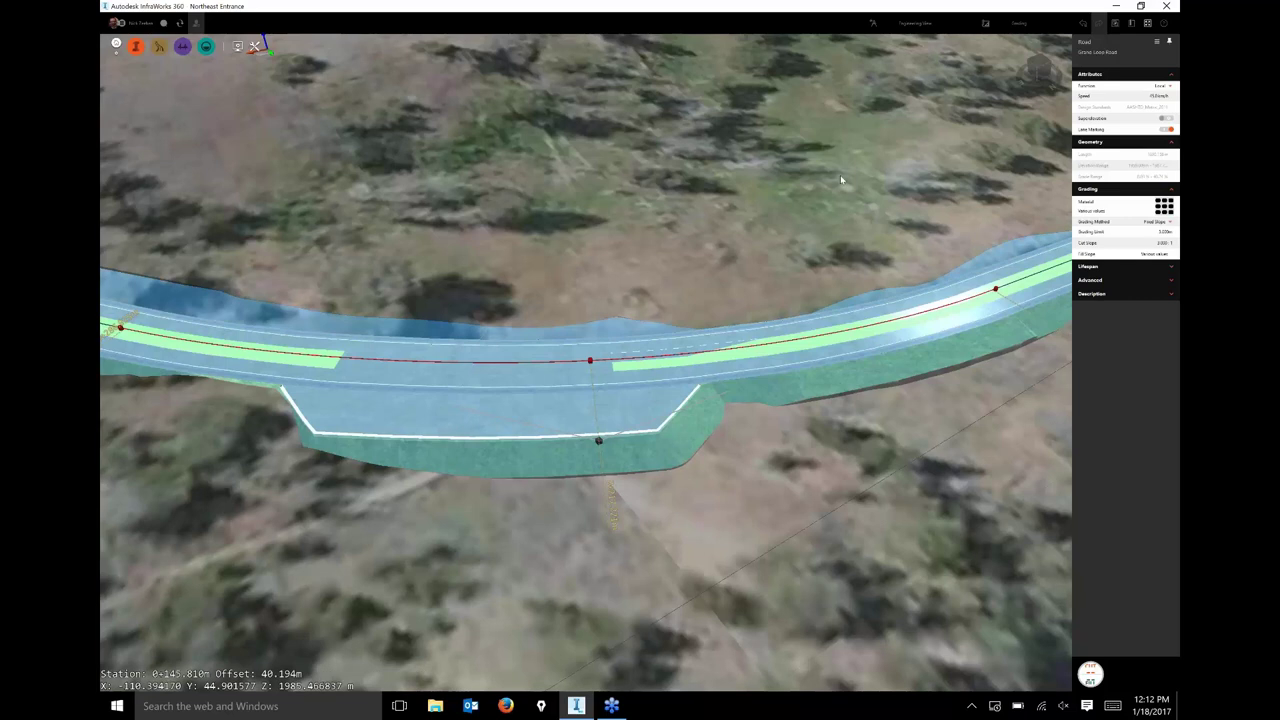
scroll(840, 175, down, 1)
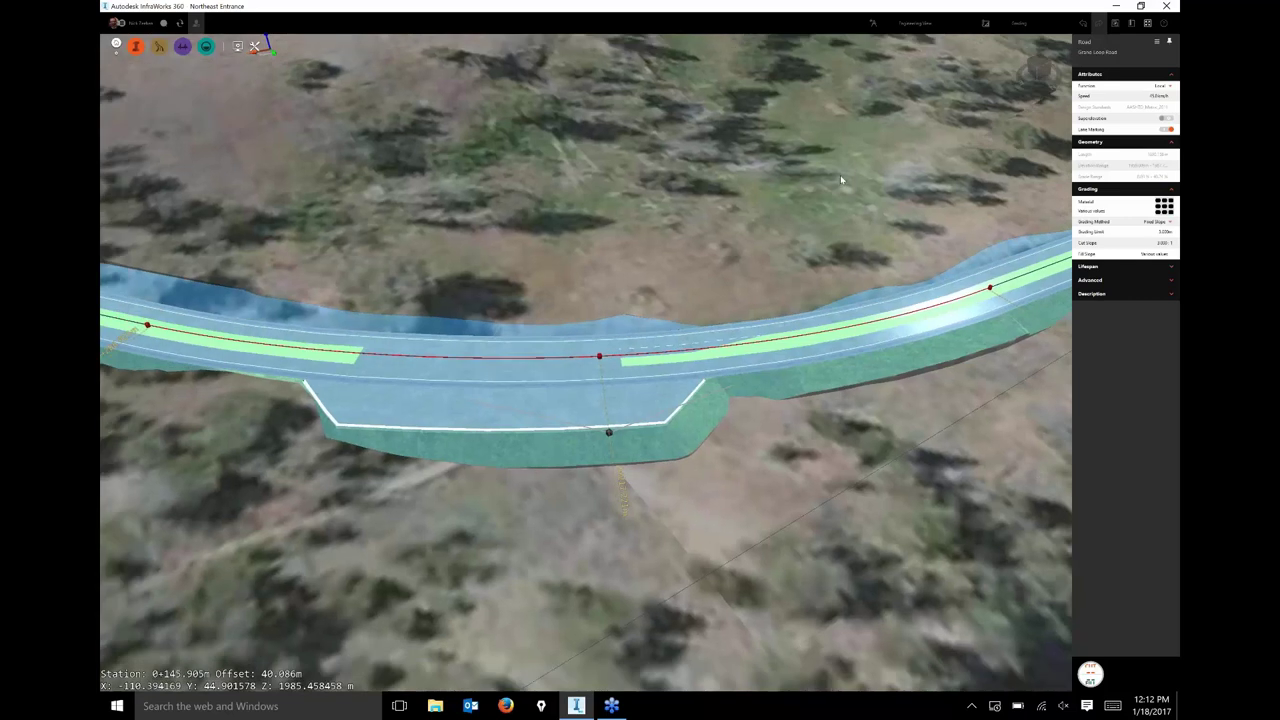
scroll(841, 179, down, 1)
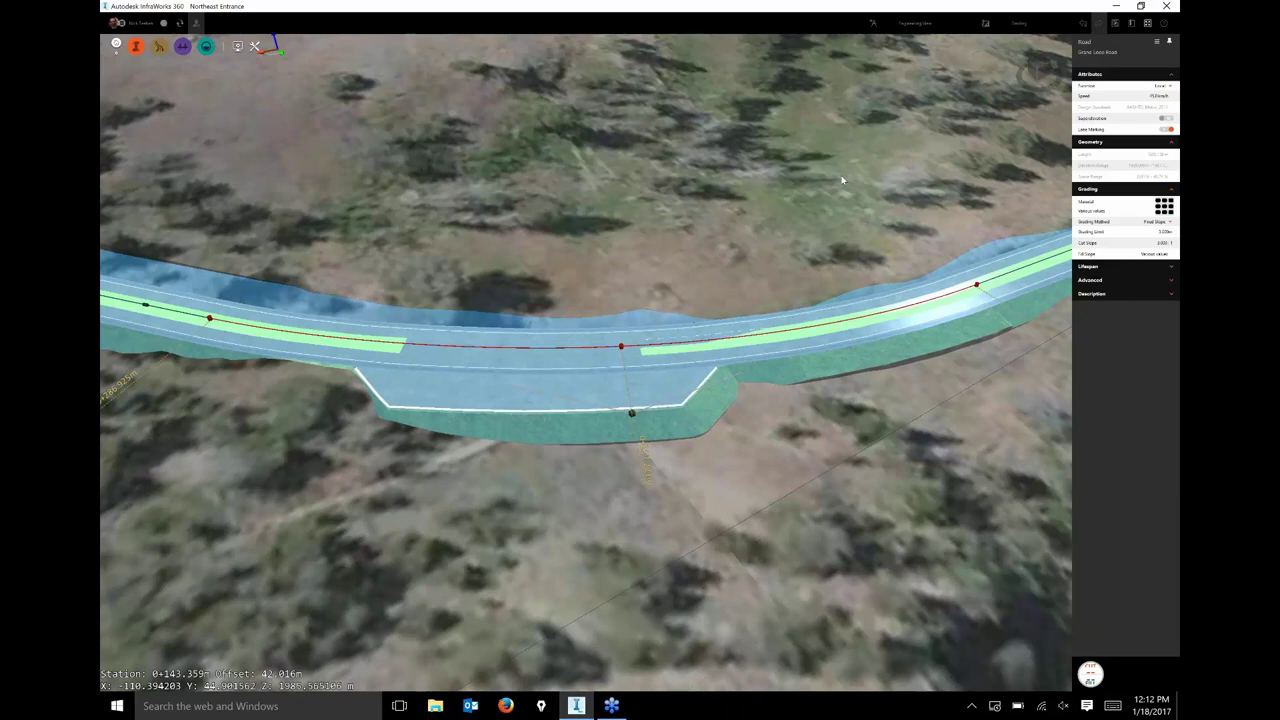
click(654, 319)
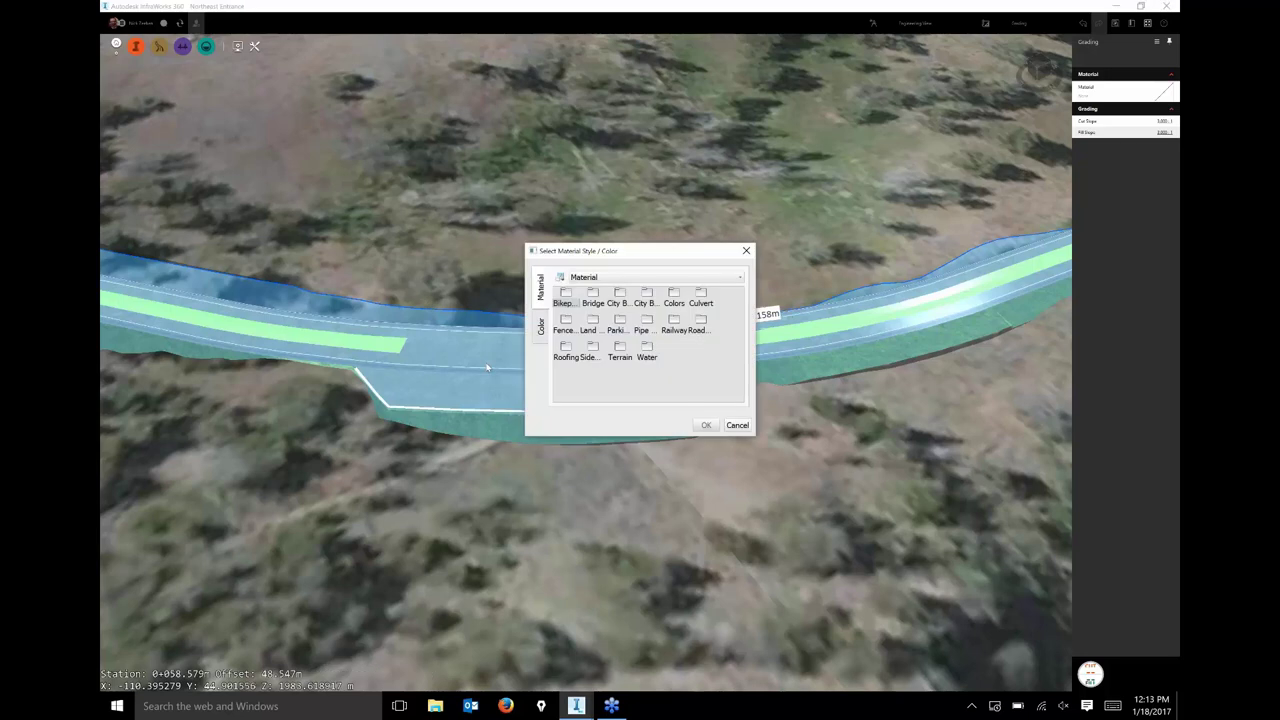
double_click(620, 350)
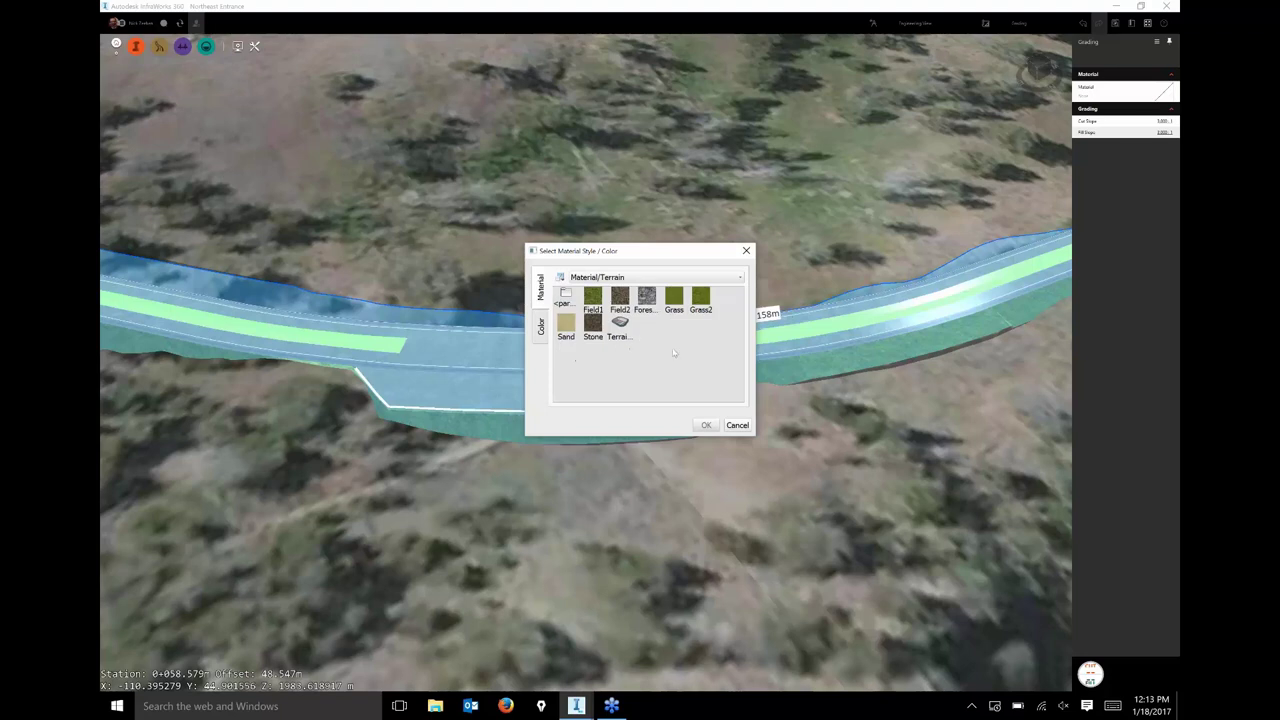
double_click(594, 327)
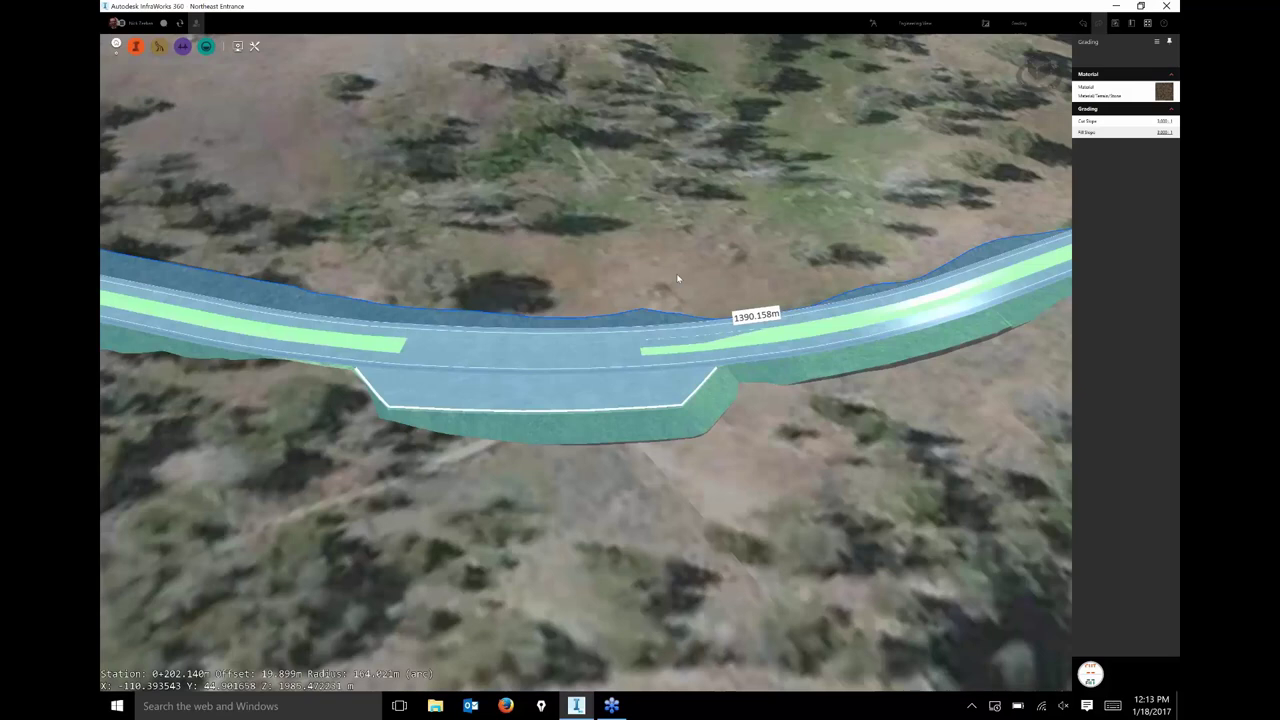
click(676, 274)
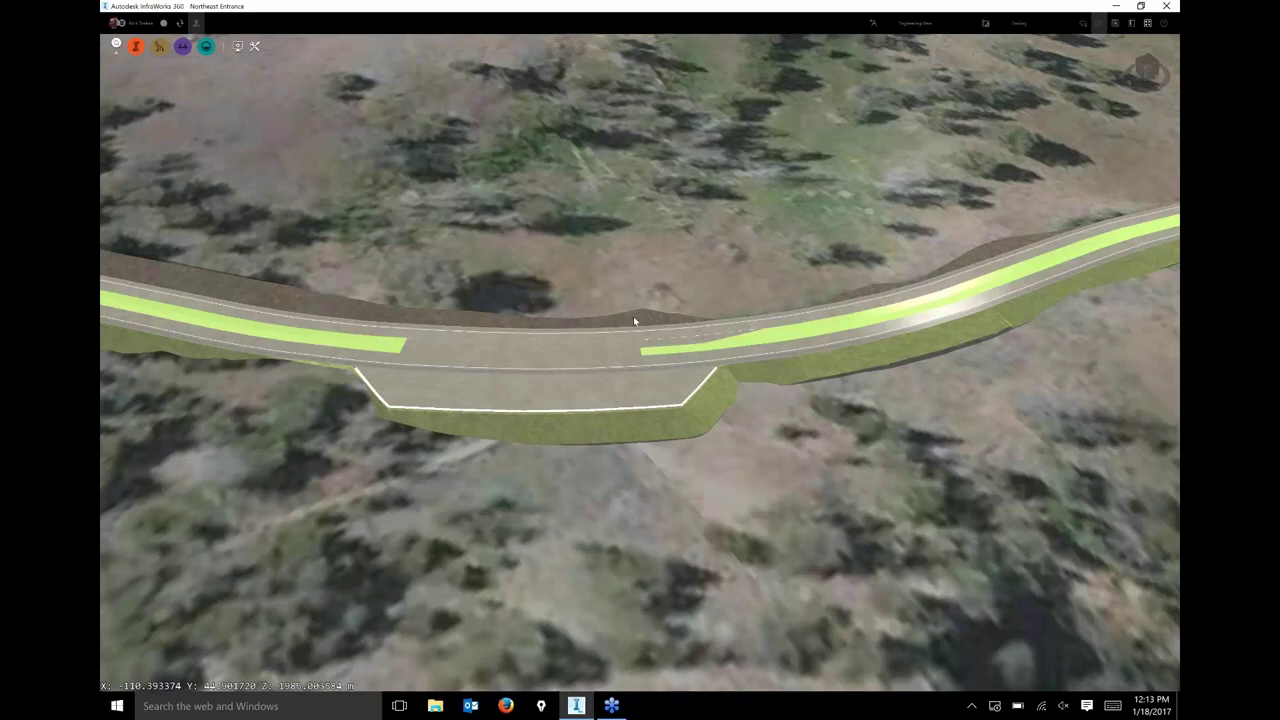
Split the stone grading opposite the turnout between station 210 m and about station 244.6 m
click(633, 316)
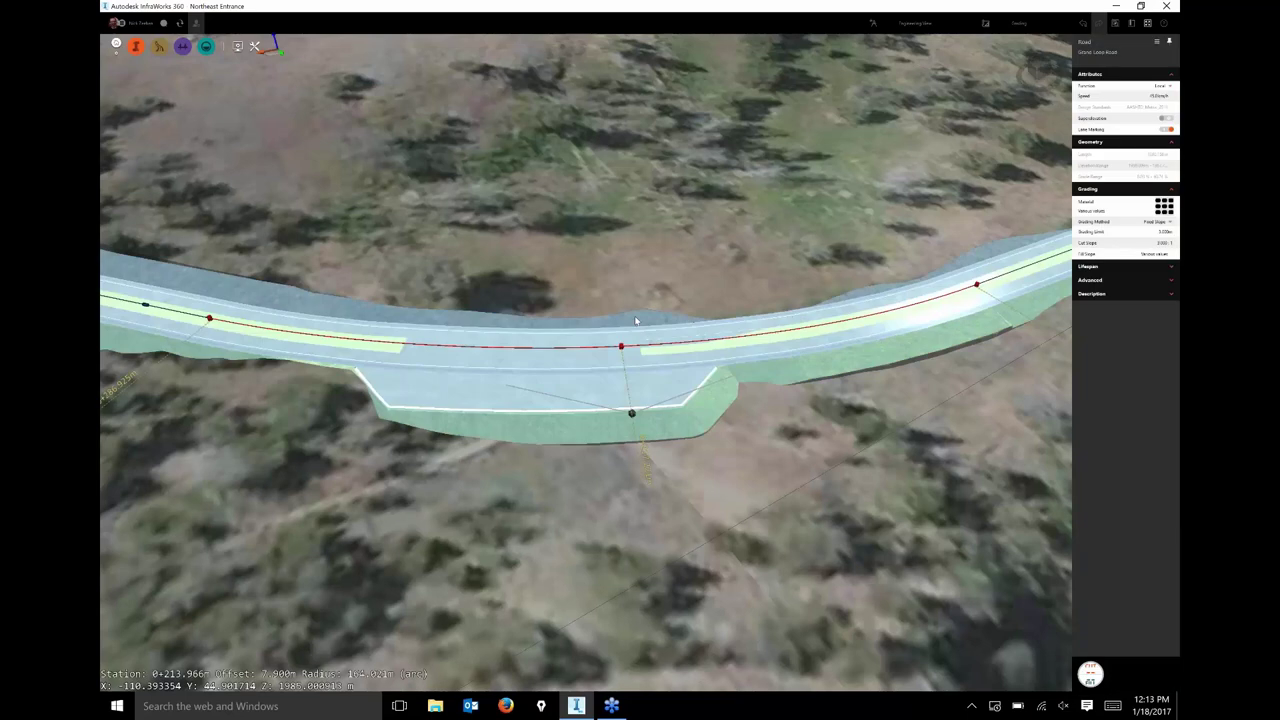
click(634, 320)
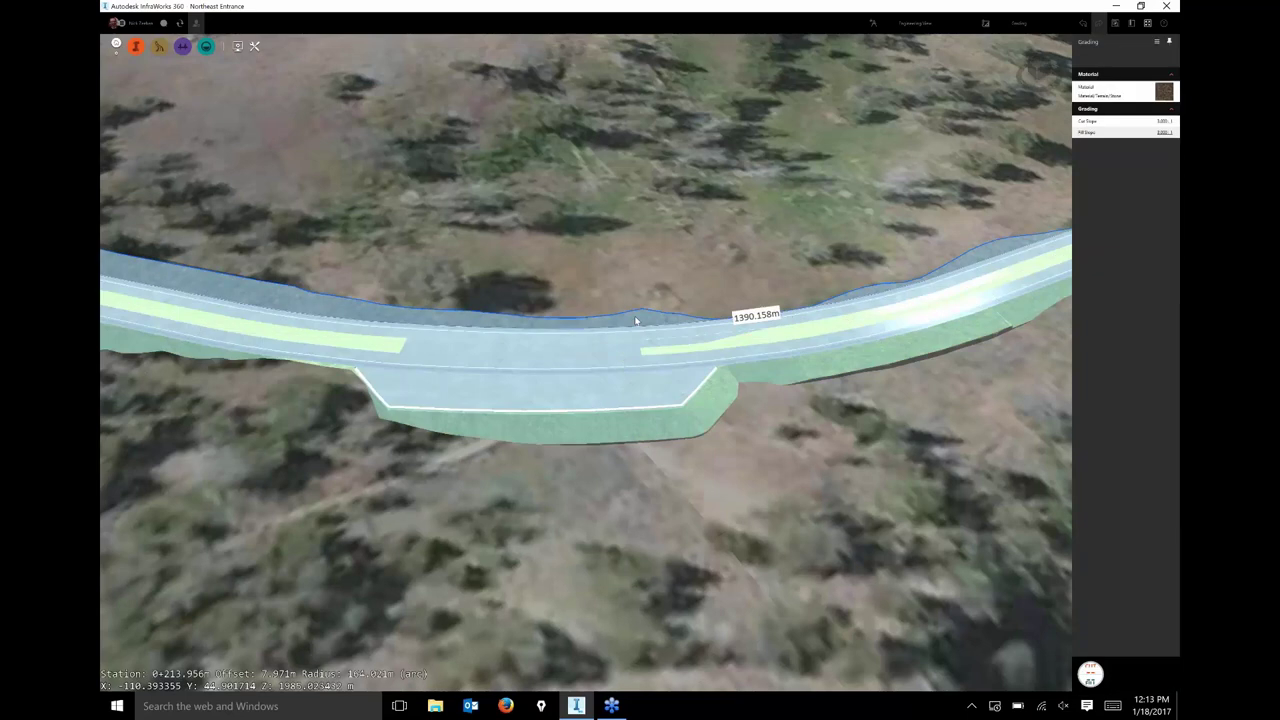
right_click(635, 320)
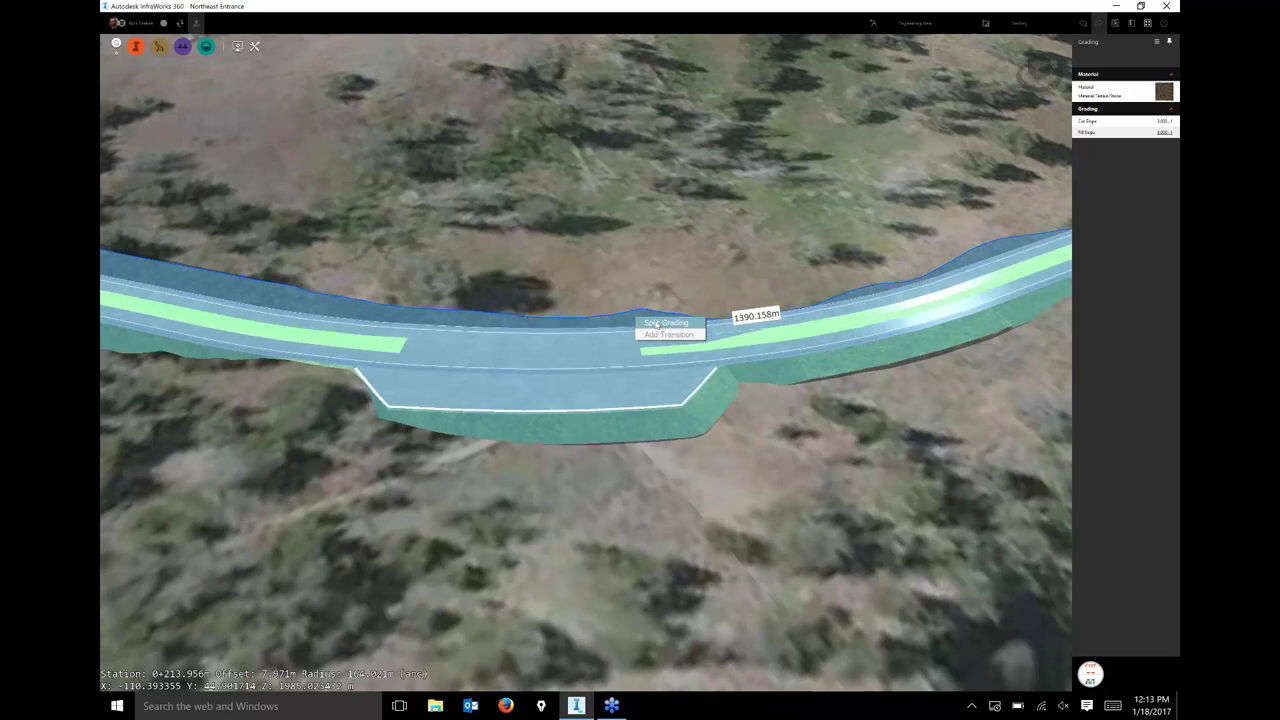
click(655, 323)
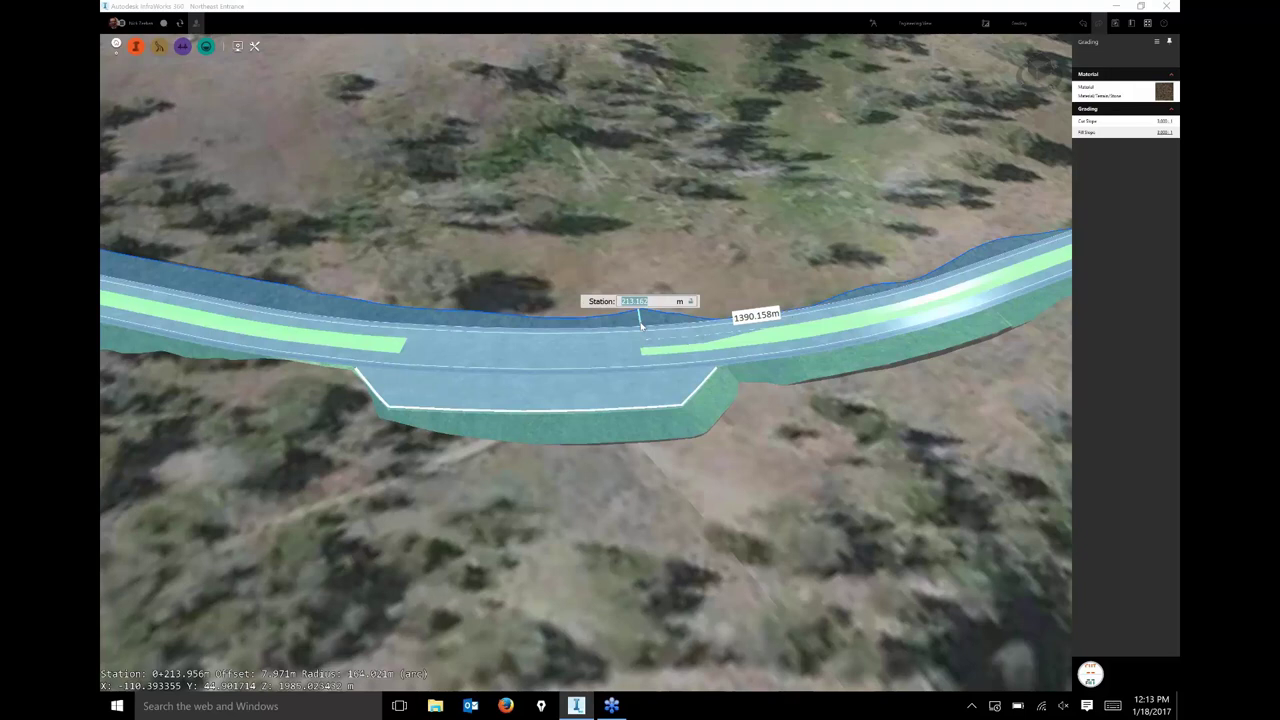
text(210)
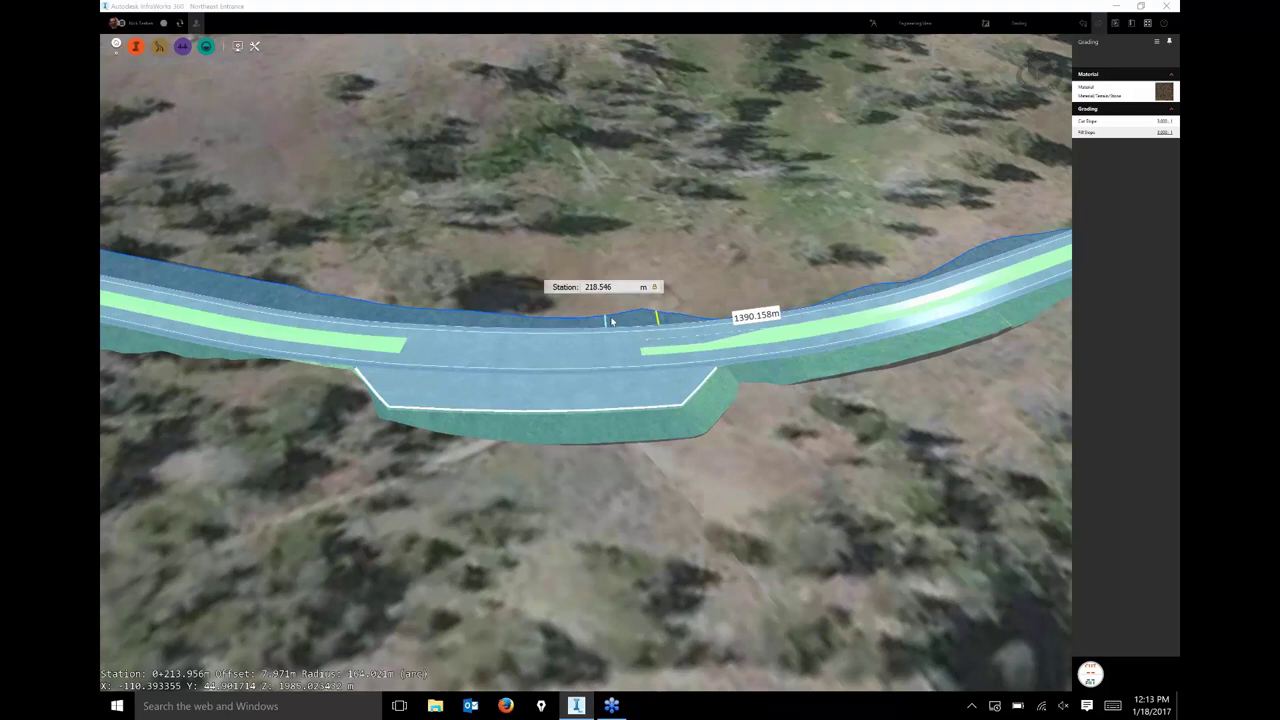
key(Return)
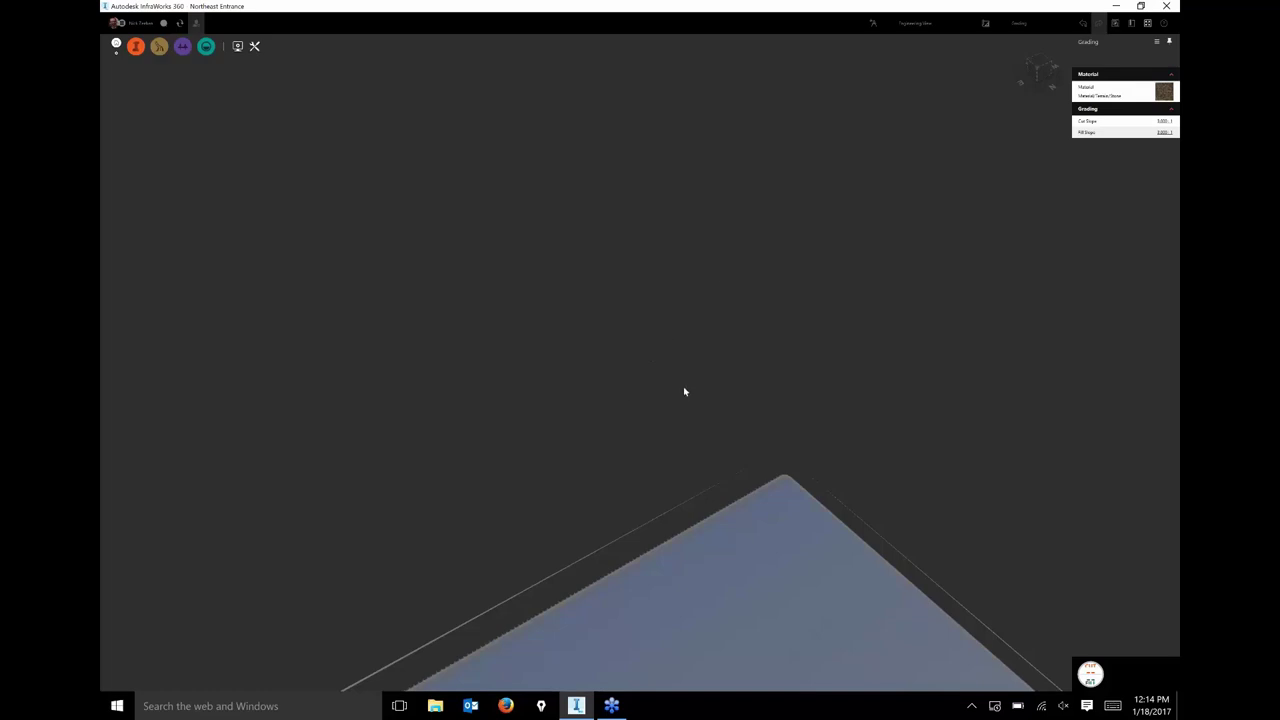
scroll(683, 391, down, 5)
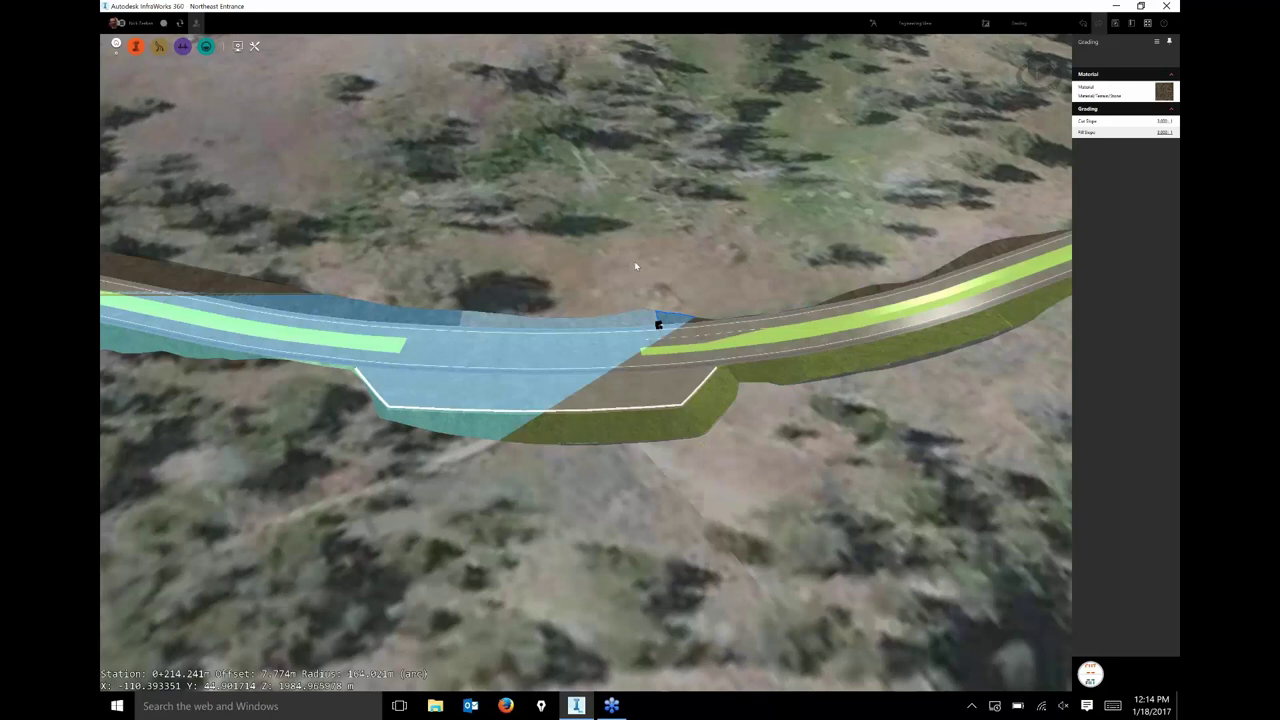
key(Escape)
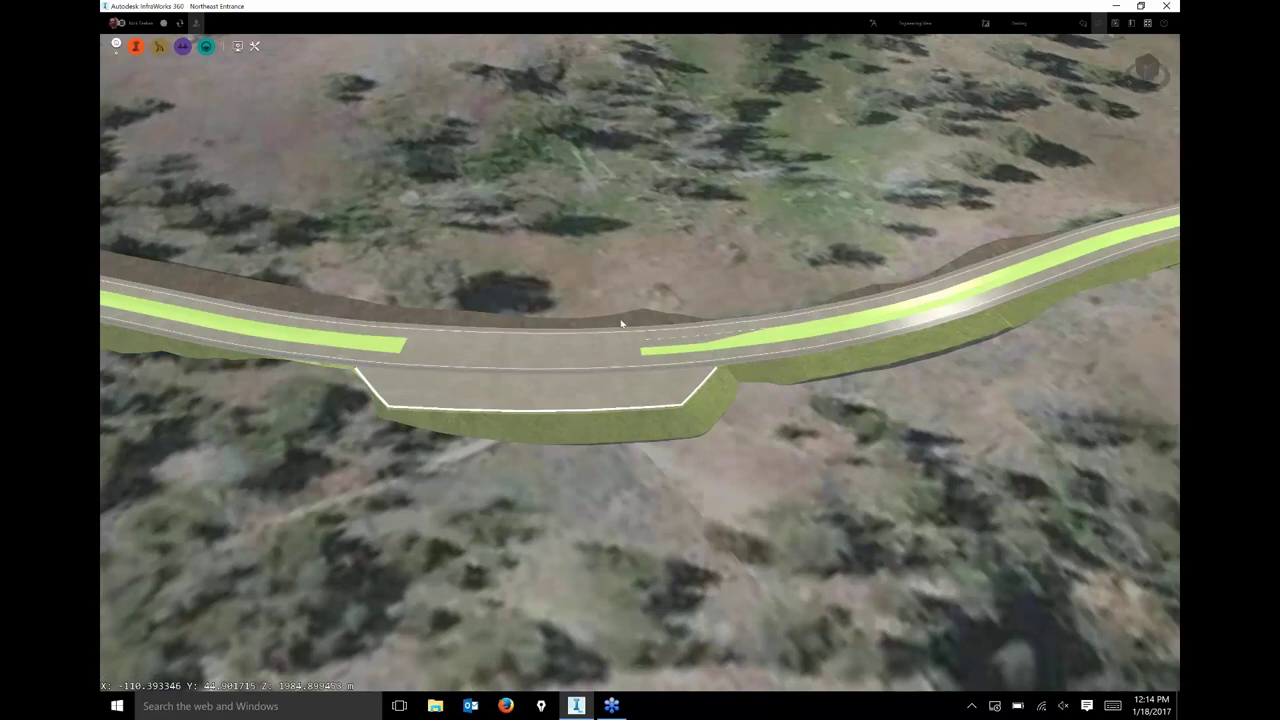
Change the cut slope of the split stone grading segment opposite the turnout and deselect the road
click(626, 320)
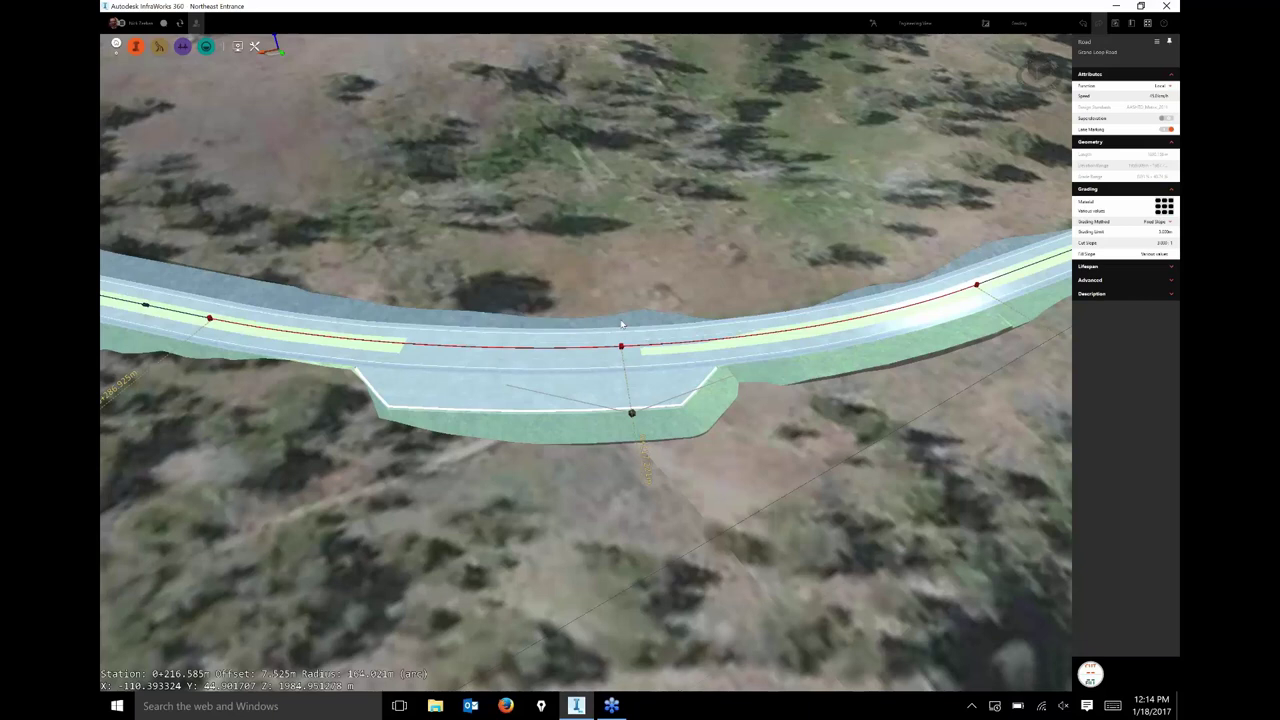
click(626, 308)
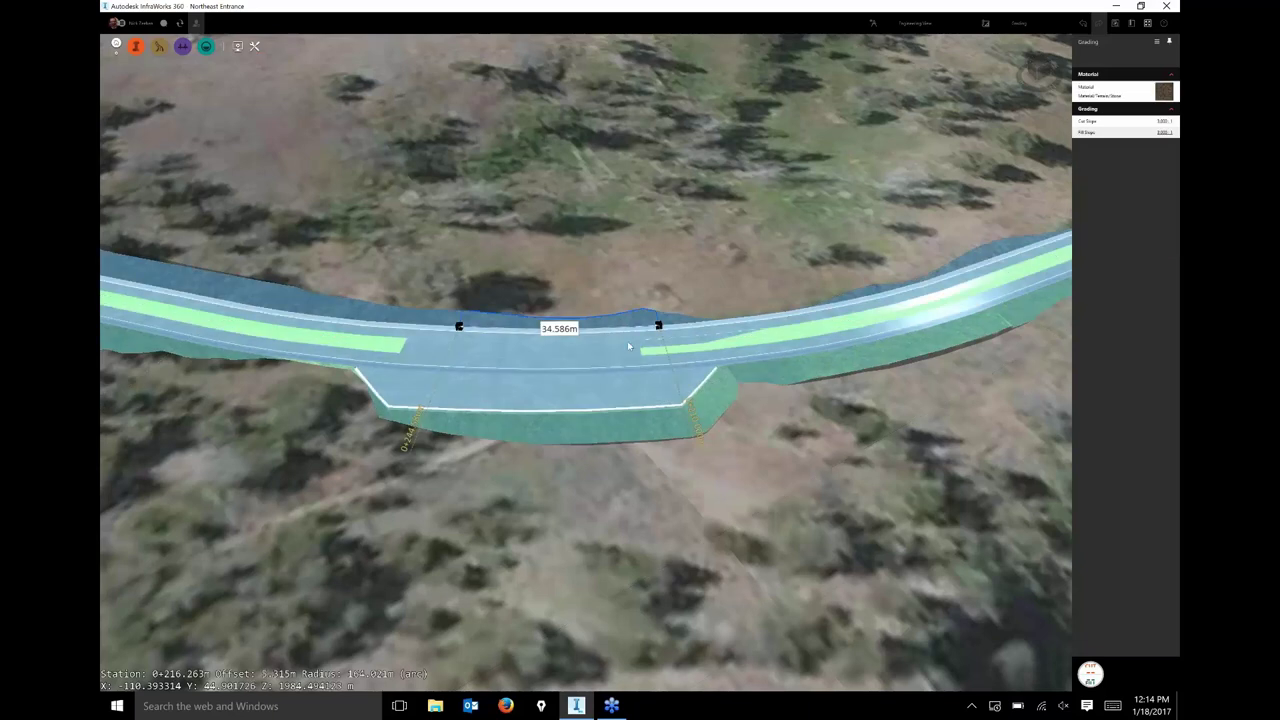
scroll(629, 346, up, 2)
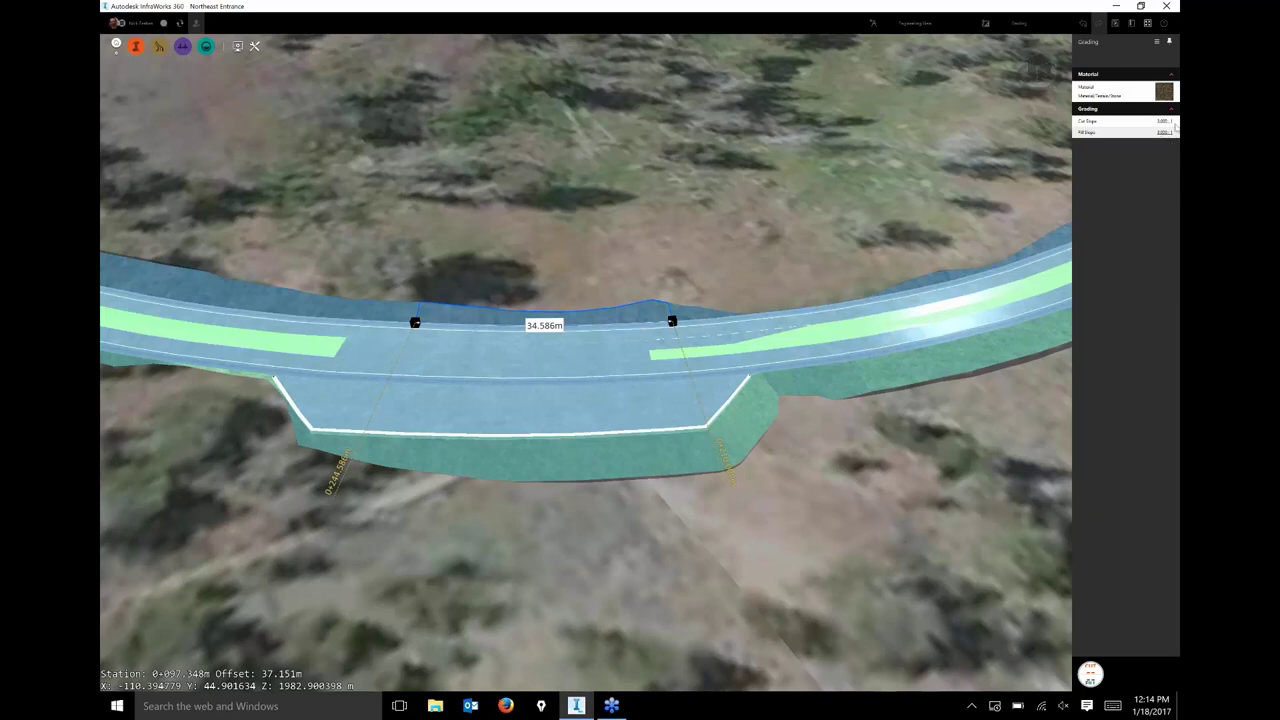
click(1163, 121)
scroll(449, 311, up, 3)
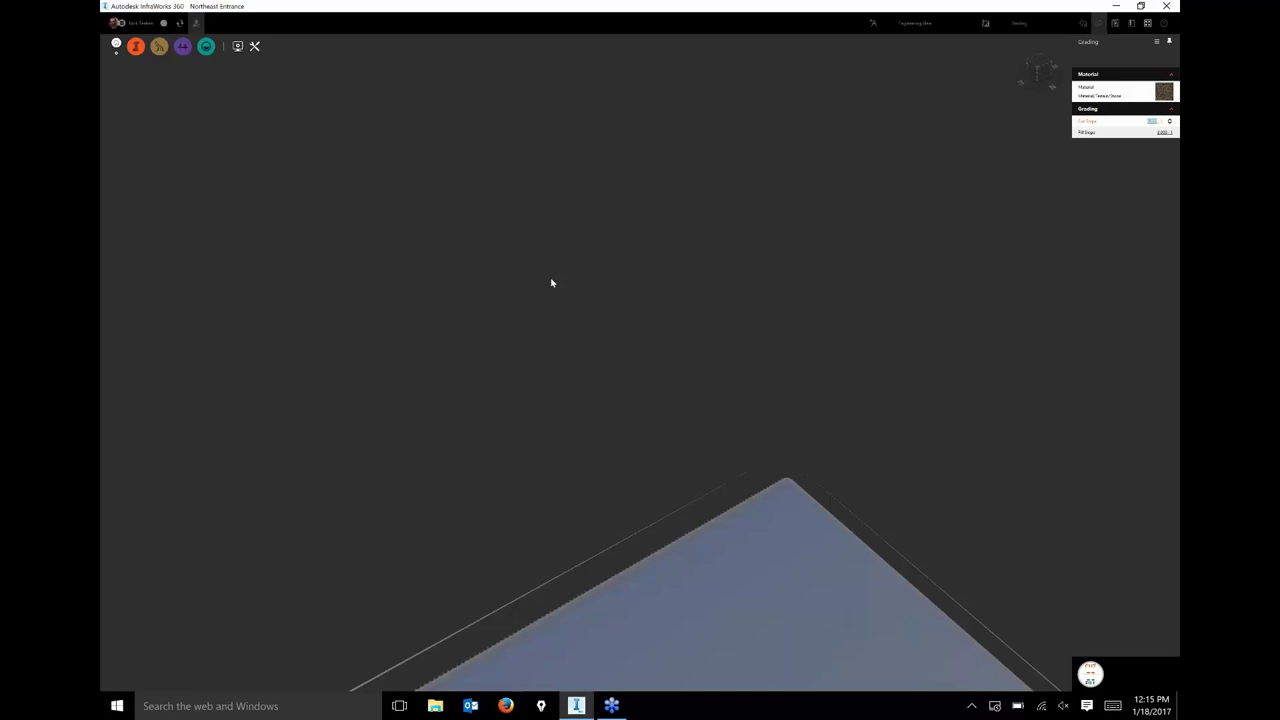
scroll(551, 283, down, 3)
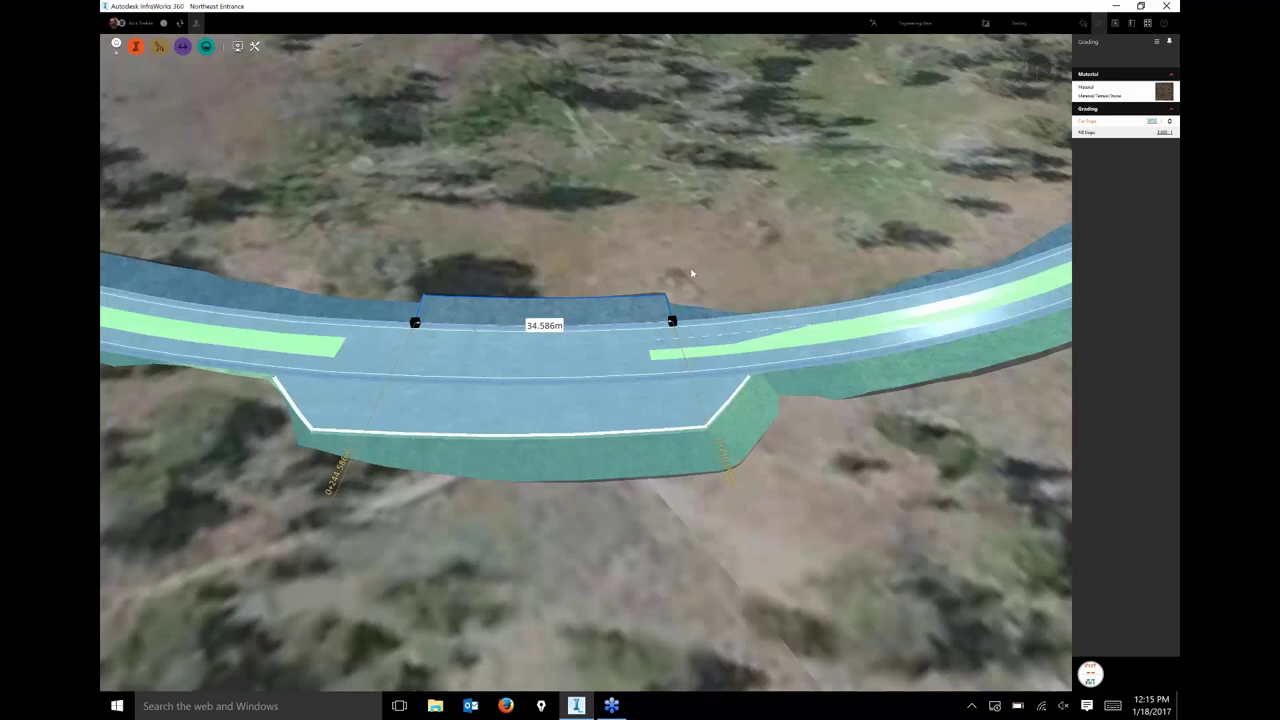
key(Escape)
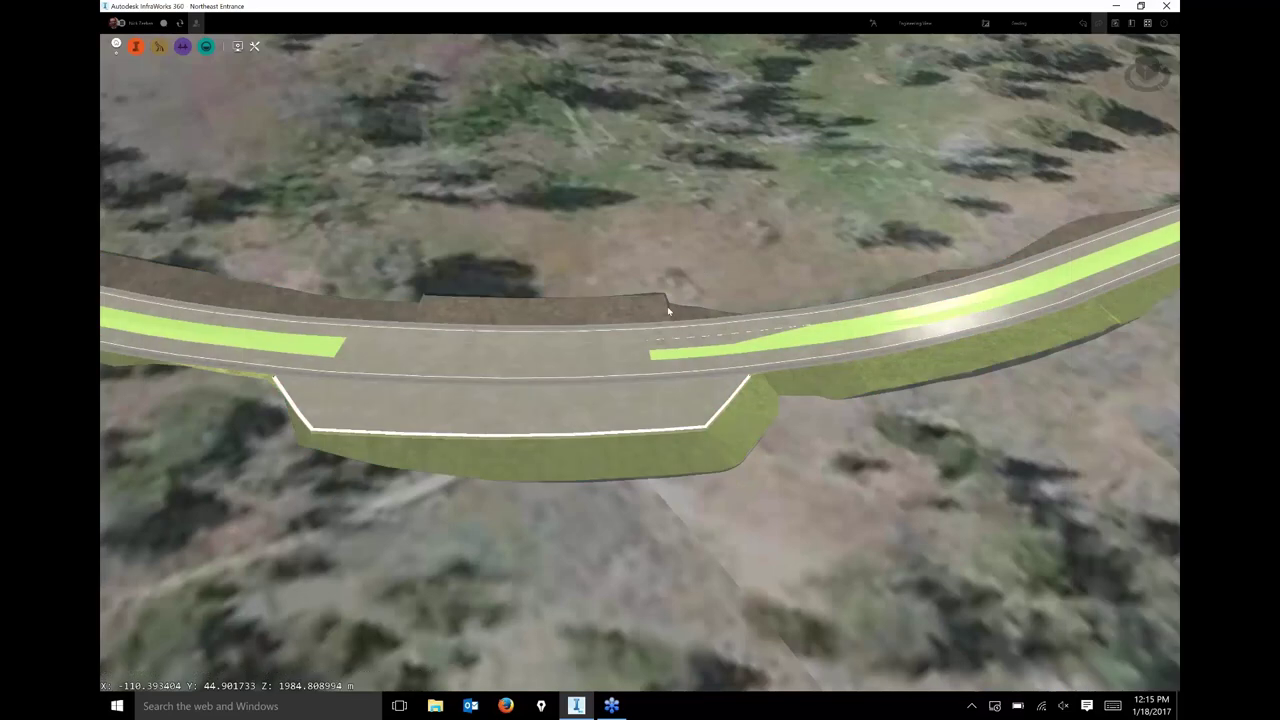
Add a 5 m grading transition at the station 210 m end of the stone segment, ending at station 215 m
scroll(667, 306, up, 1)
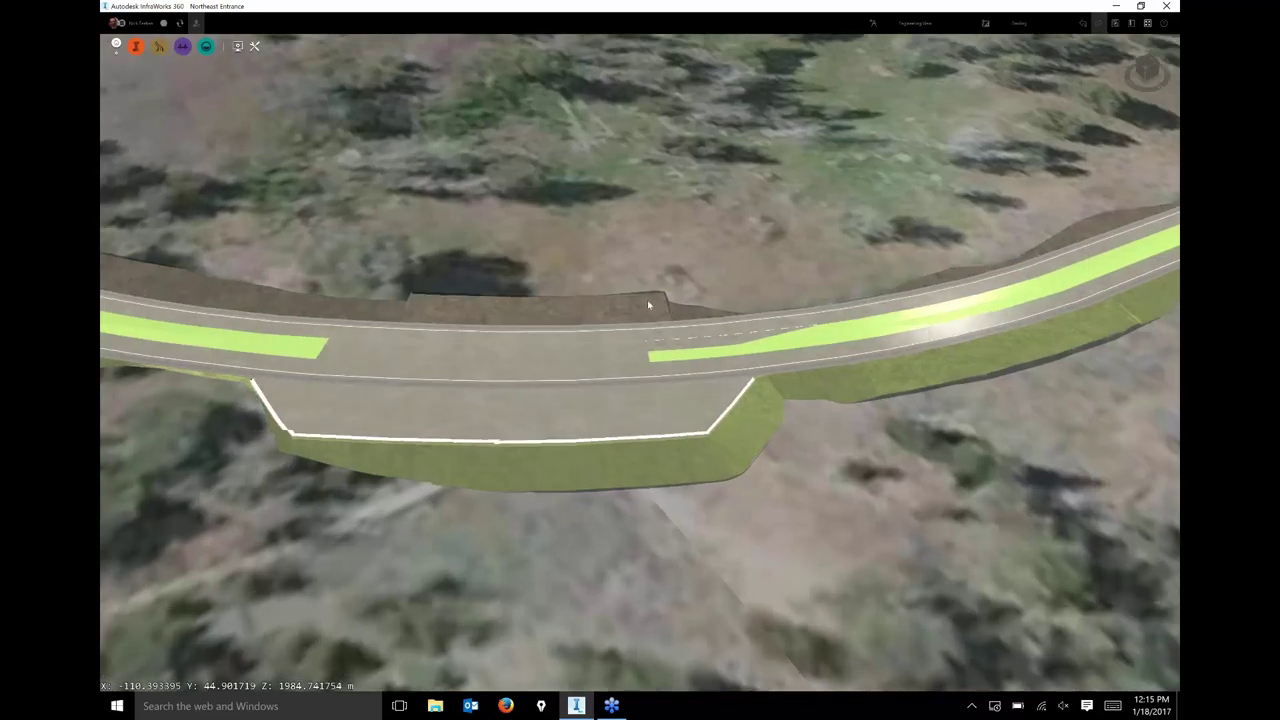
scroll(457, 293, up, 1)
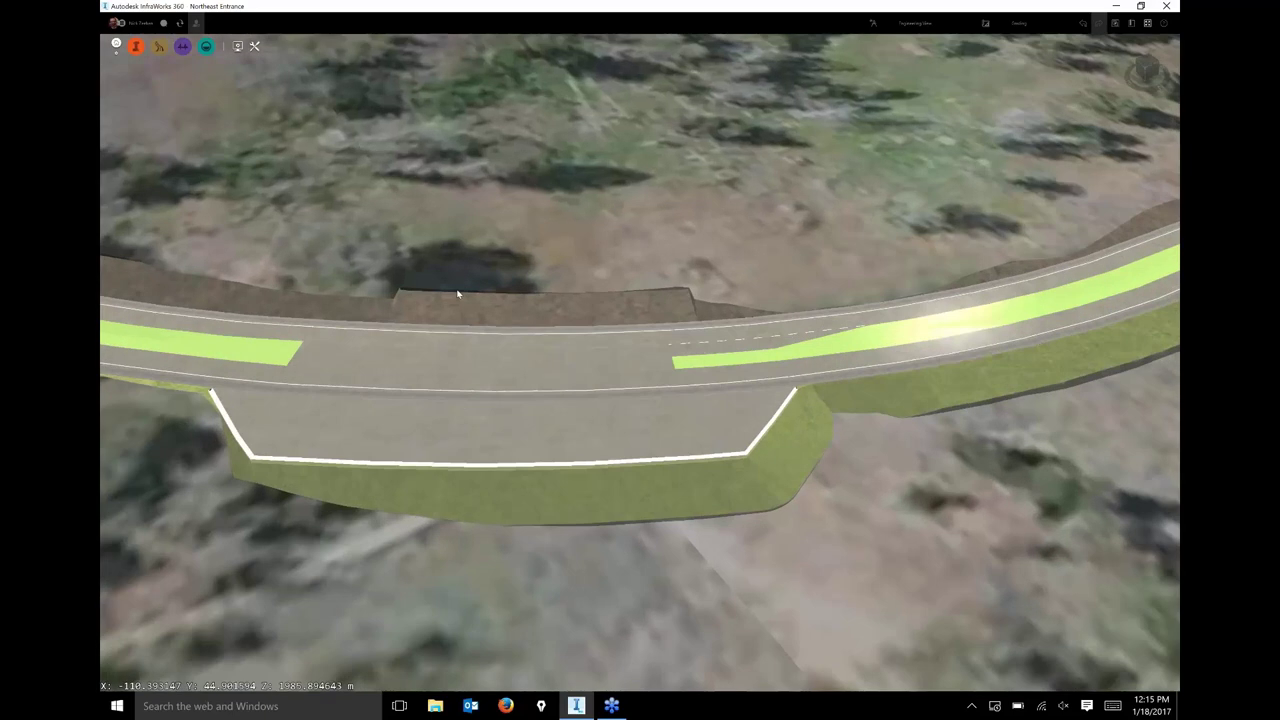
scroll(489, 256, up, 1)
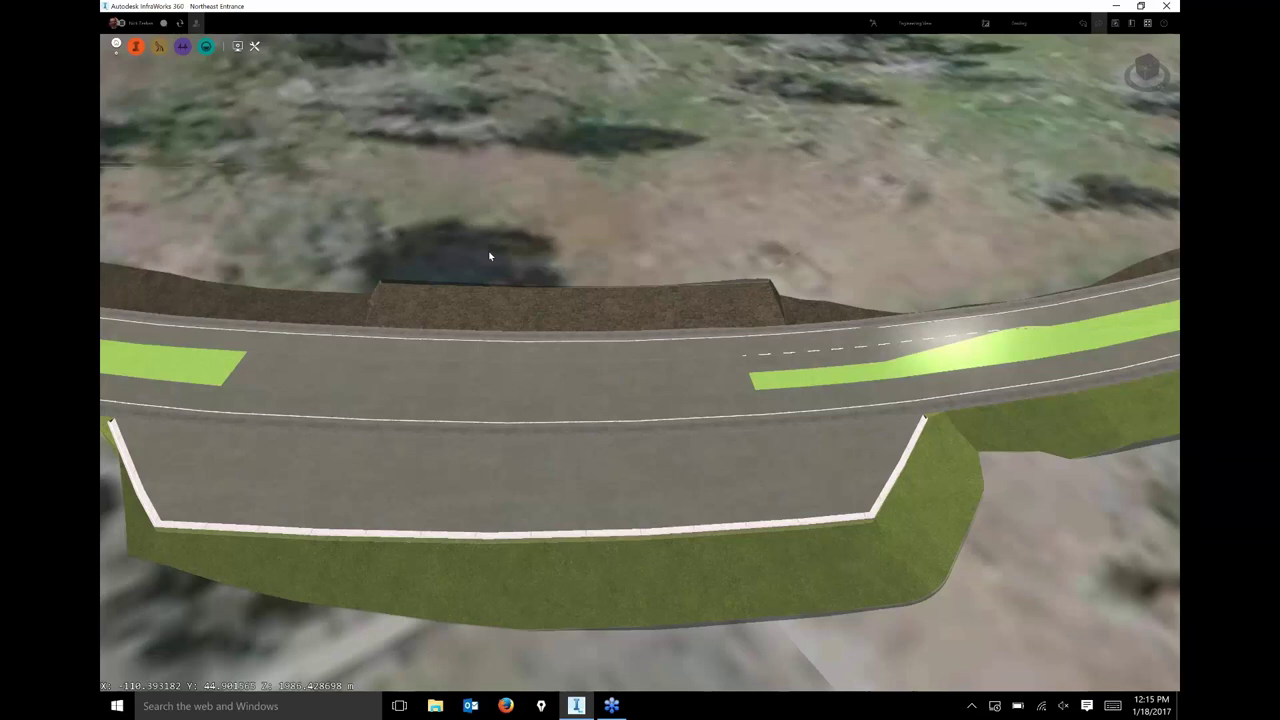
scroll(489, 256, up, 2)
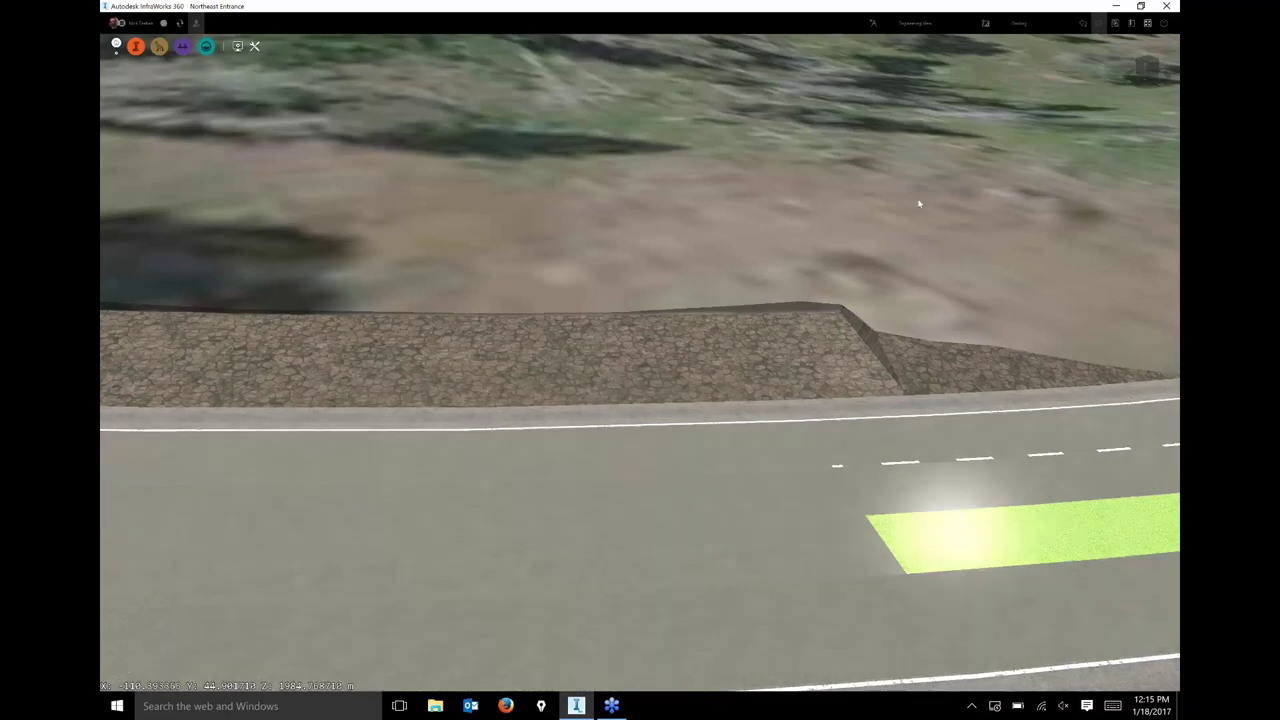
click(824, 338)
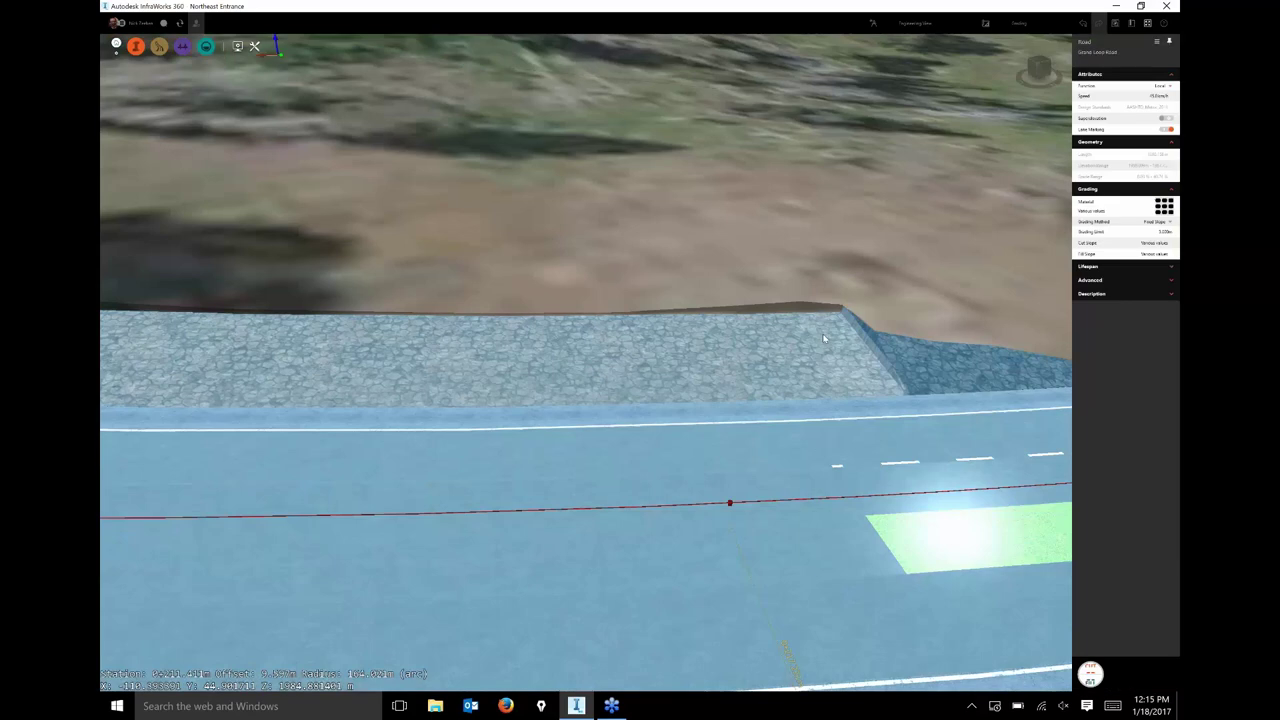
click(824, 338)
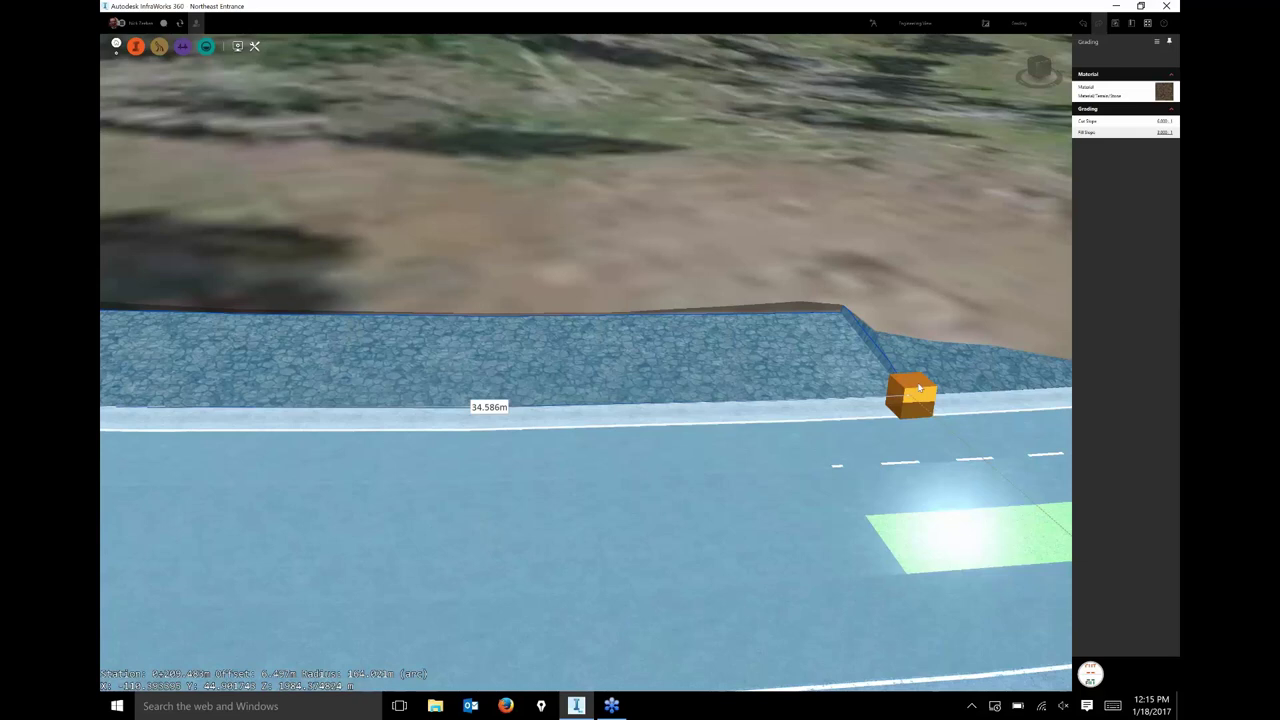
click(920, 390)
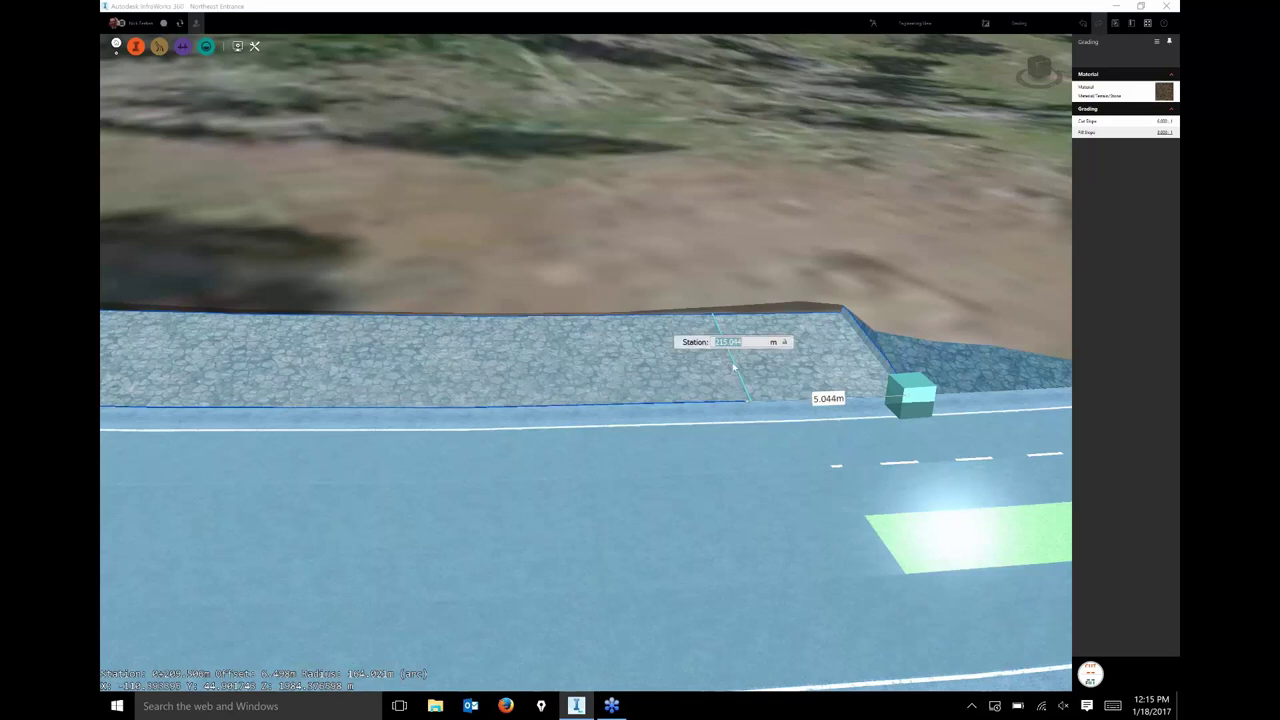
click(859, 378)
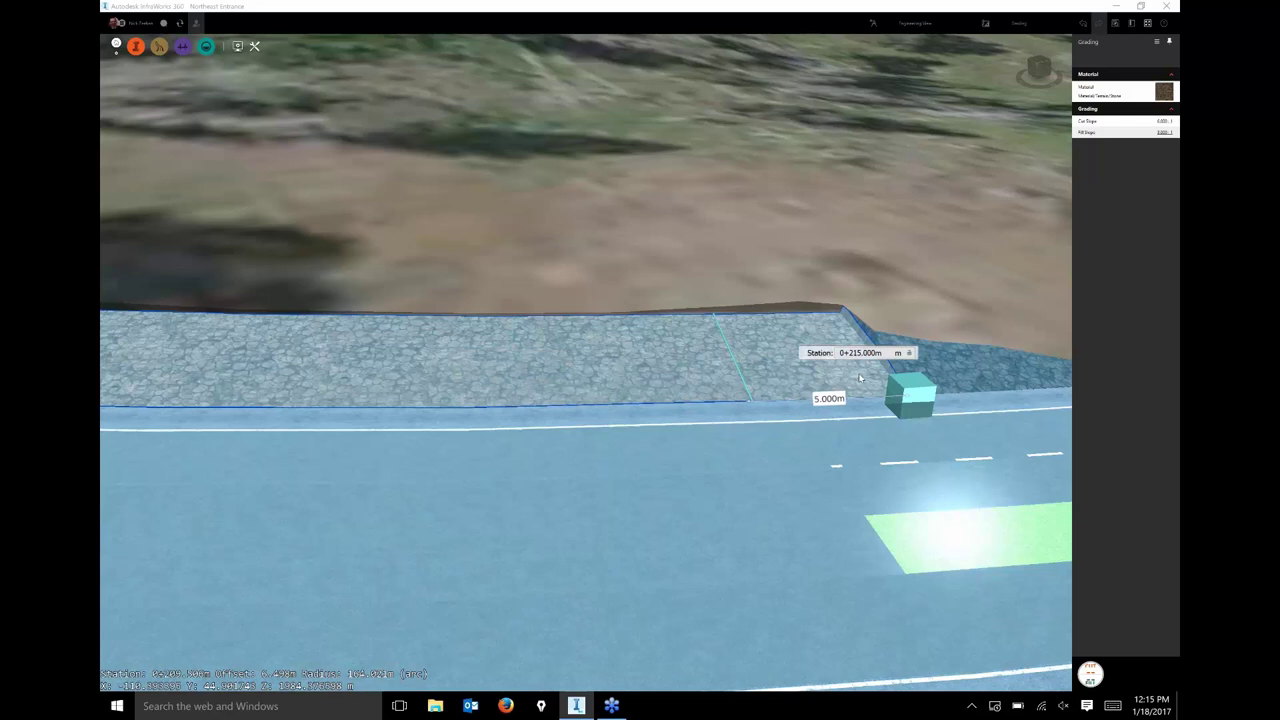
click(983, 371)
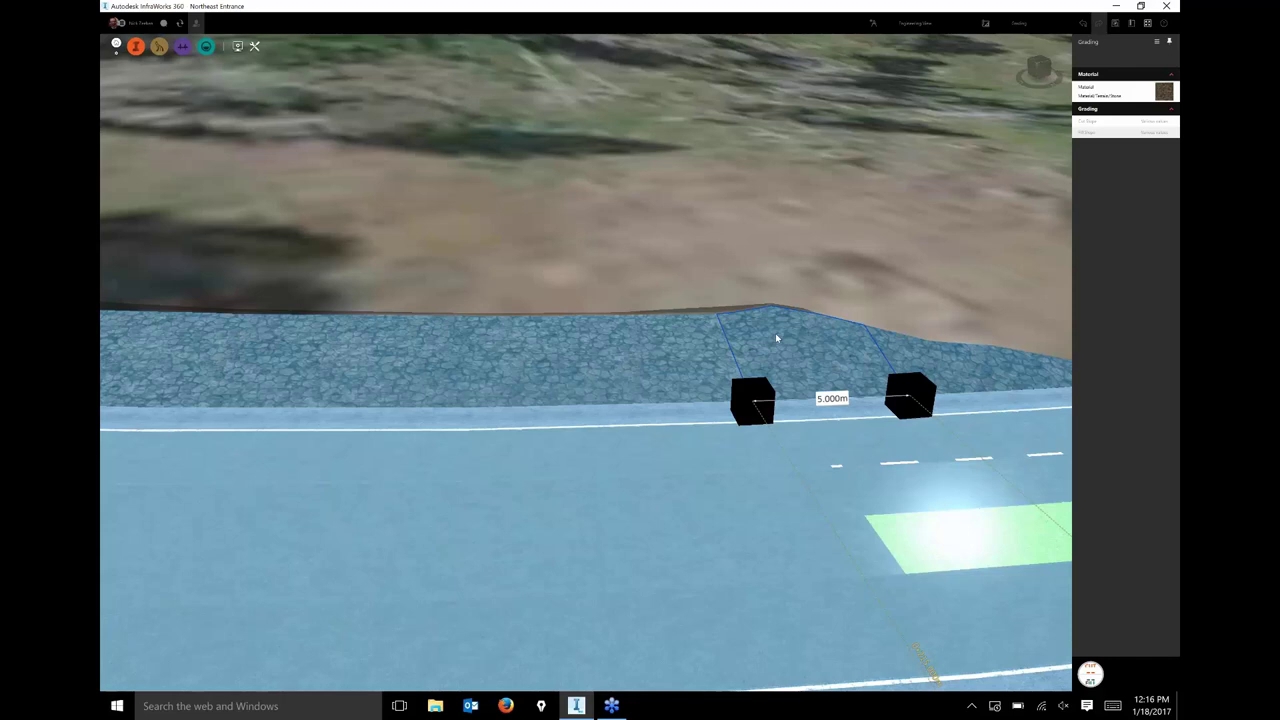
key(Escape)
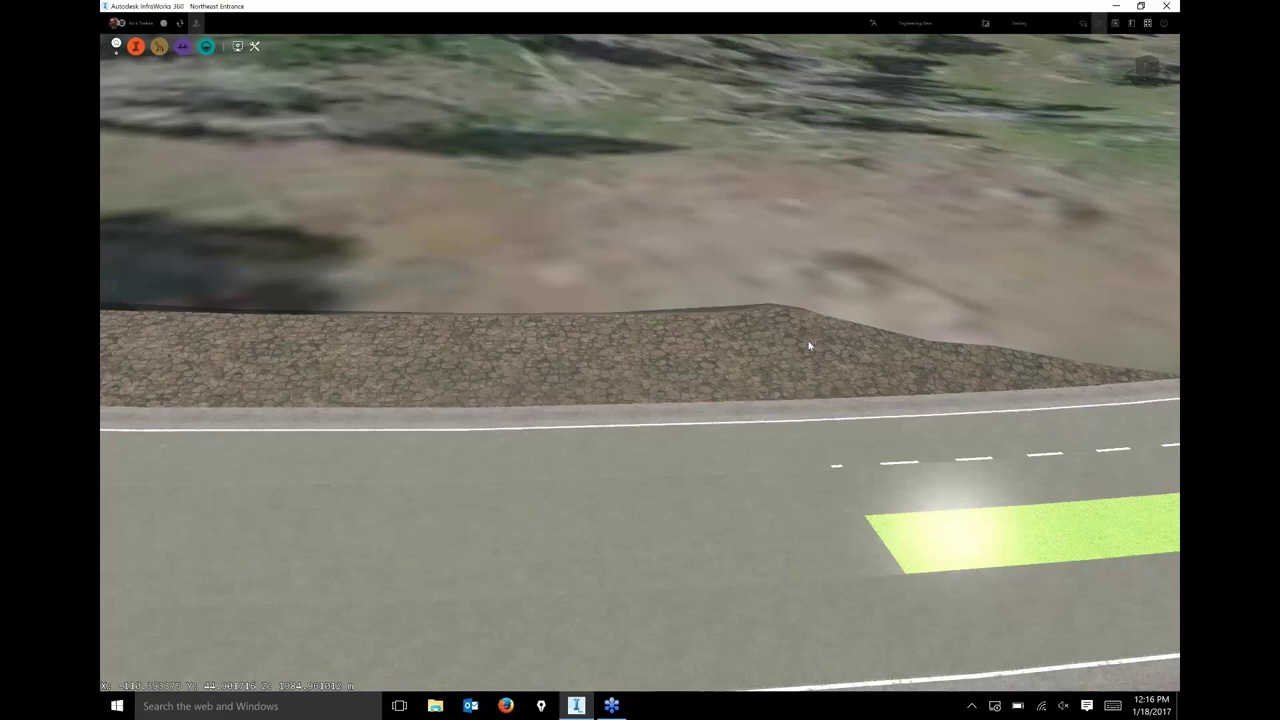
Select the remaining stone grading segment and examine its outer edge and its untransitioned end up close
click(609, 346)
click(646, 331)
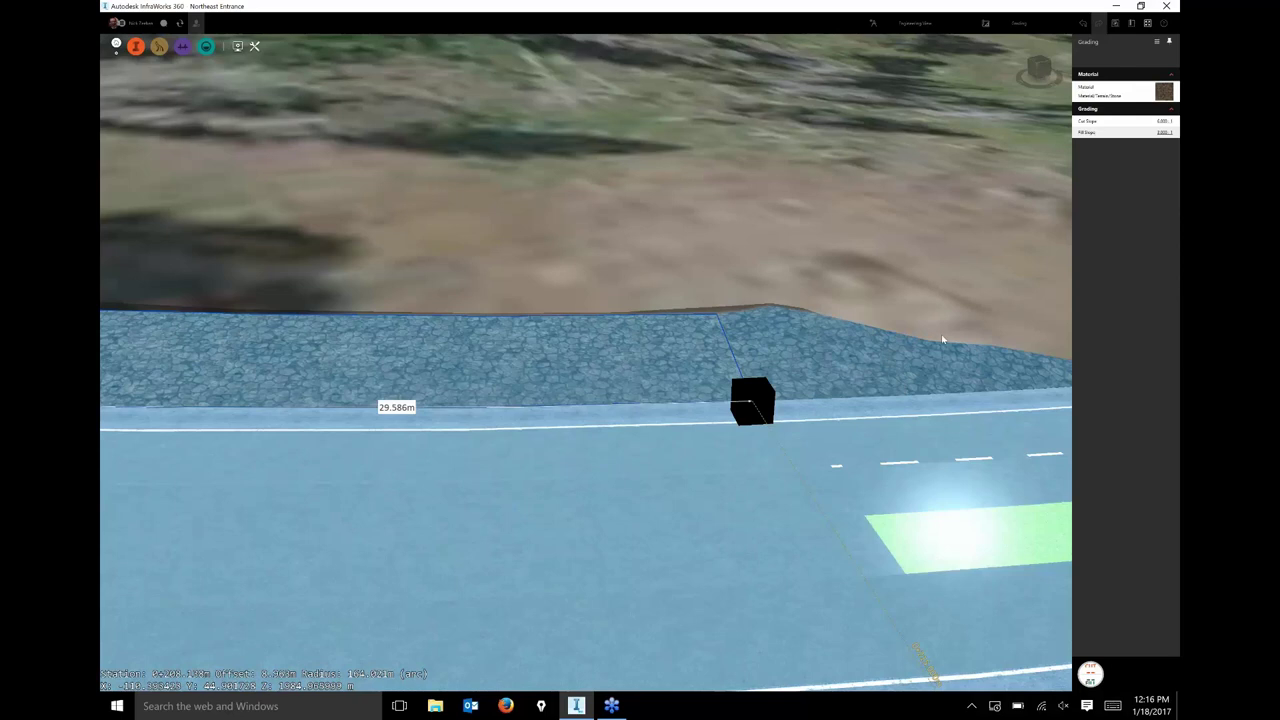
scroll(890, 288, down, 1)
scroll(900, 204, down, 2)
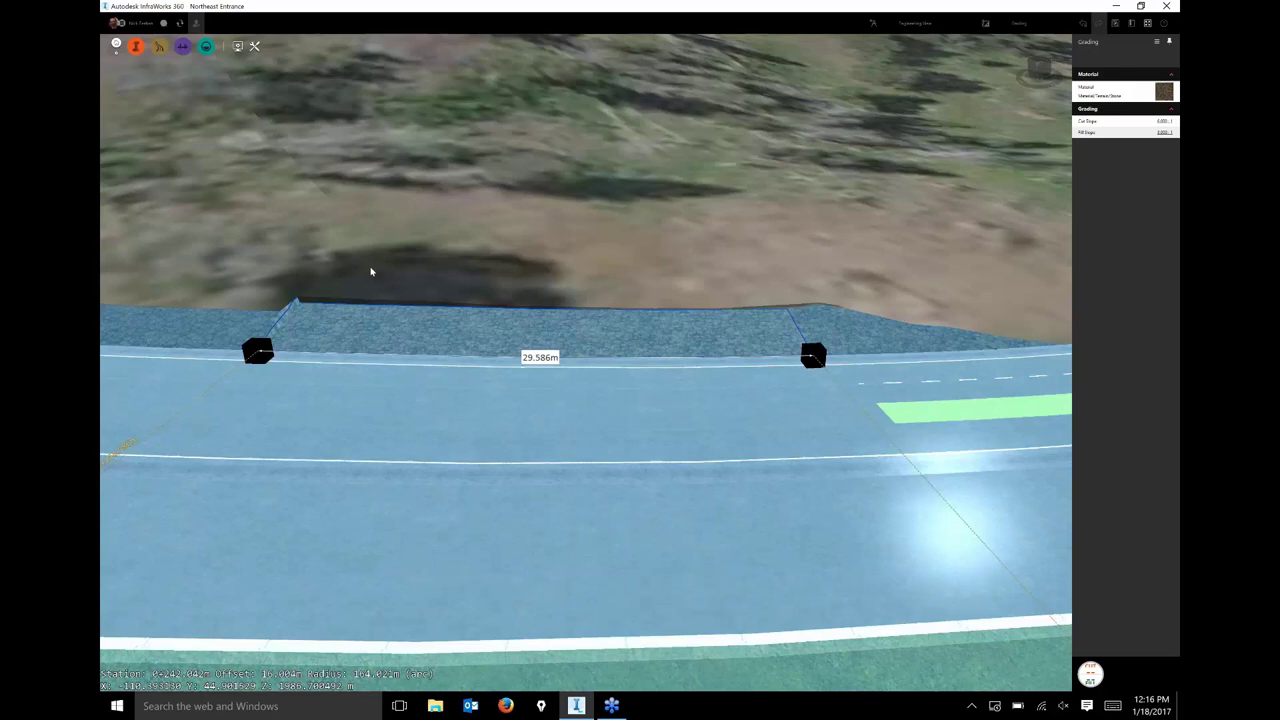
scroll(370, 271, up, 1)
scroll(370, 271, up, 1)
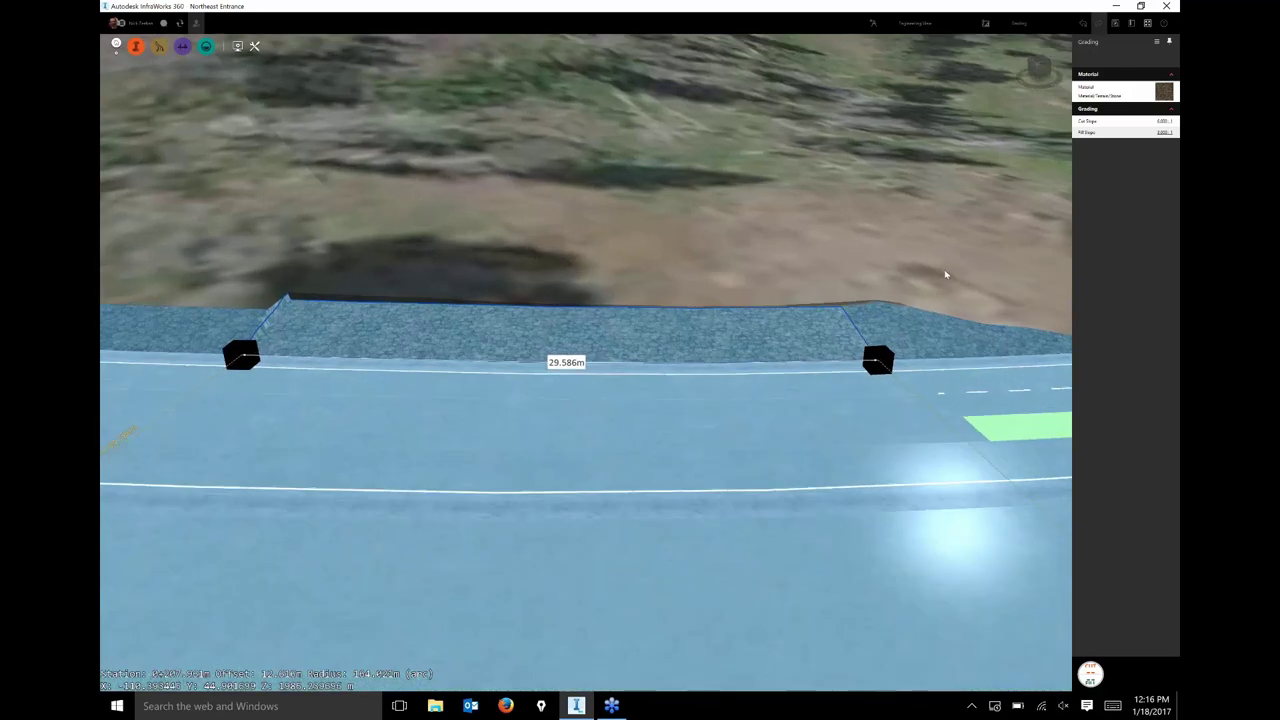
scroll(308, 293, up, 2)
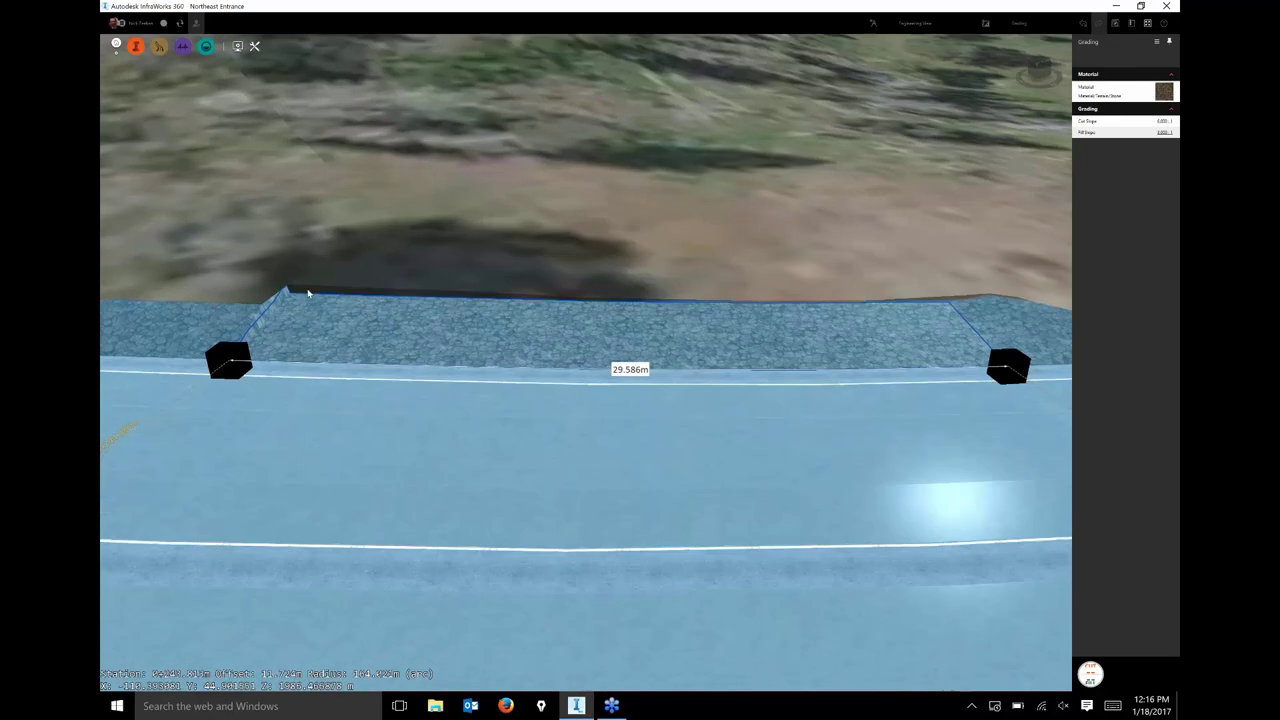
scroll(252, 224, up, 1)
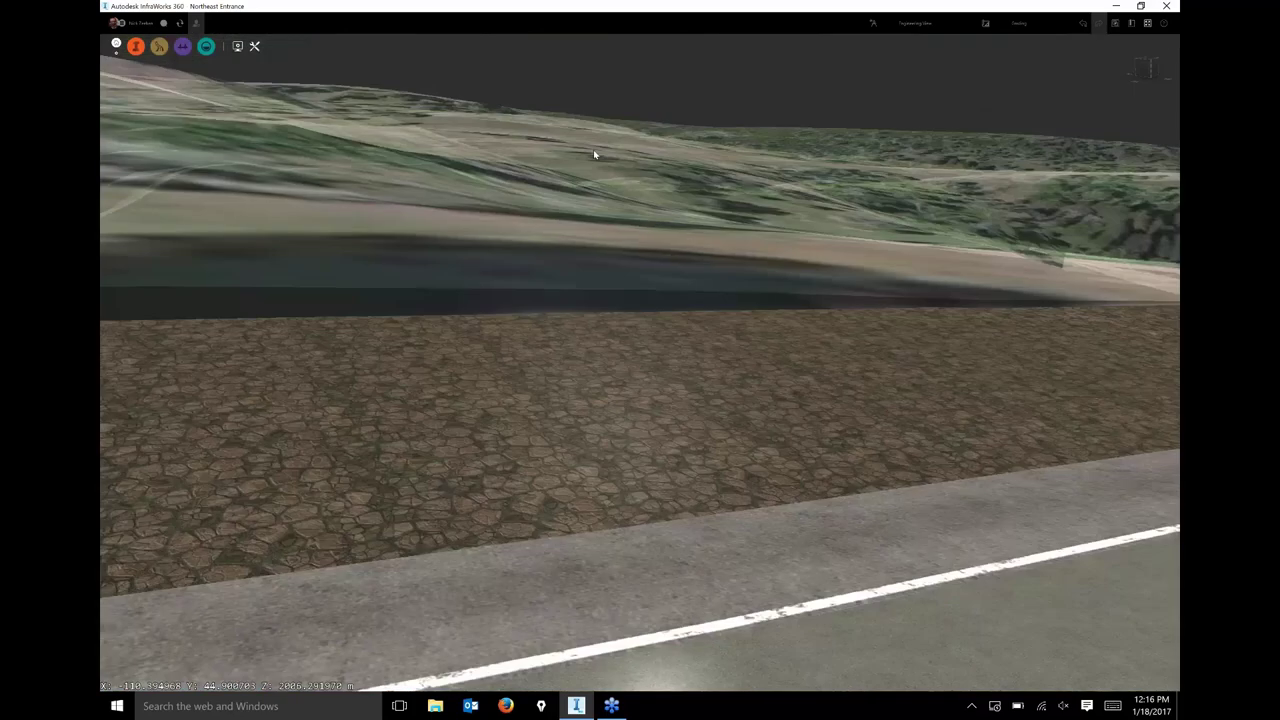
drag(593, 150, 370, 297)
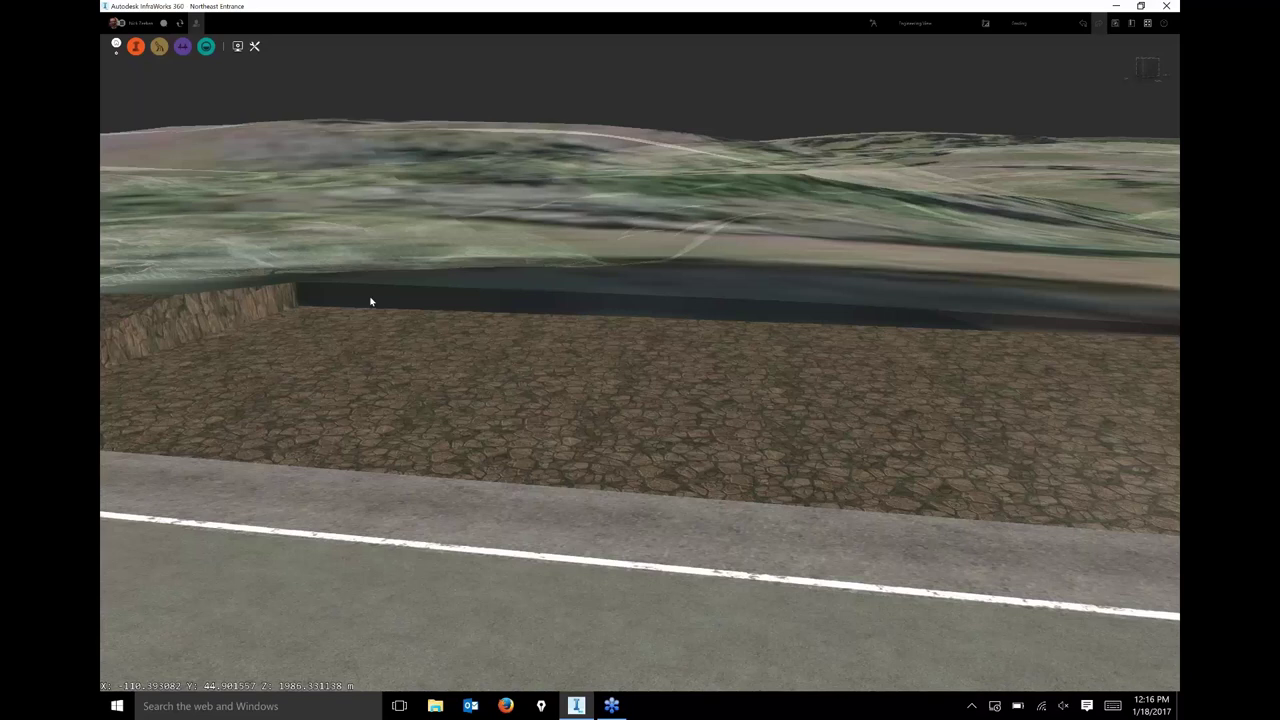
scroll(318, 309, down, 1)
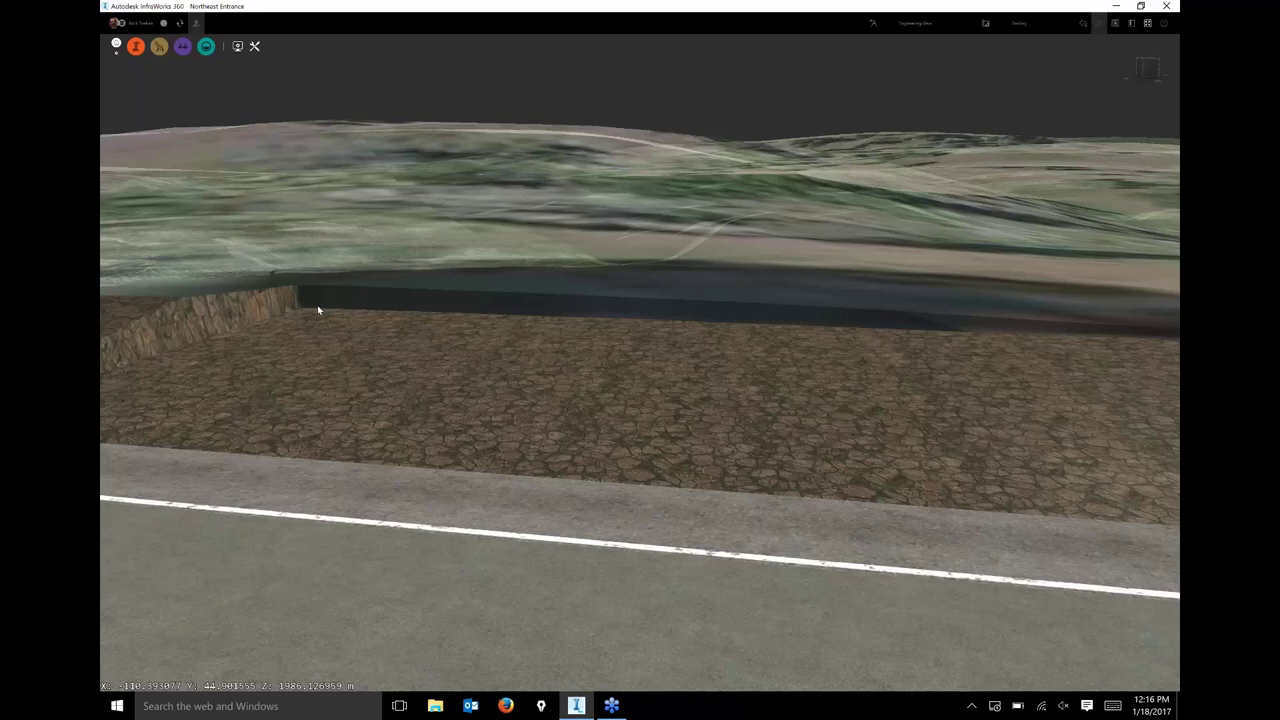
middle_drag(317, 305, 764, 456)
Set the road's grading limit to 10 m and deselect the road
click(765, 461)
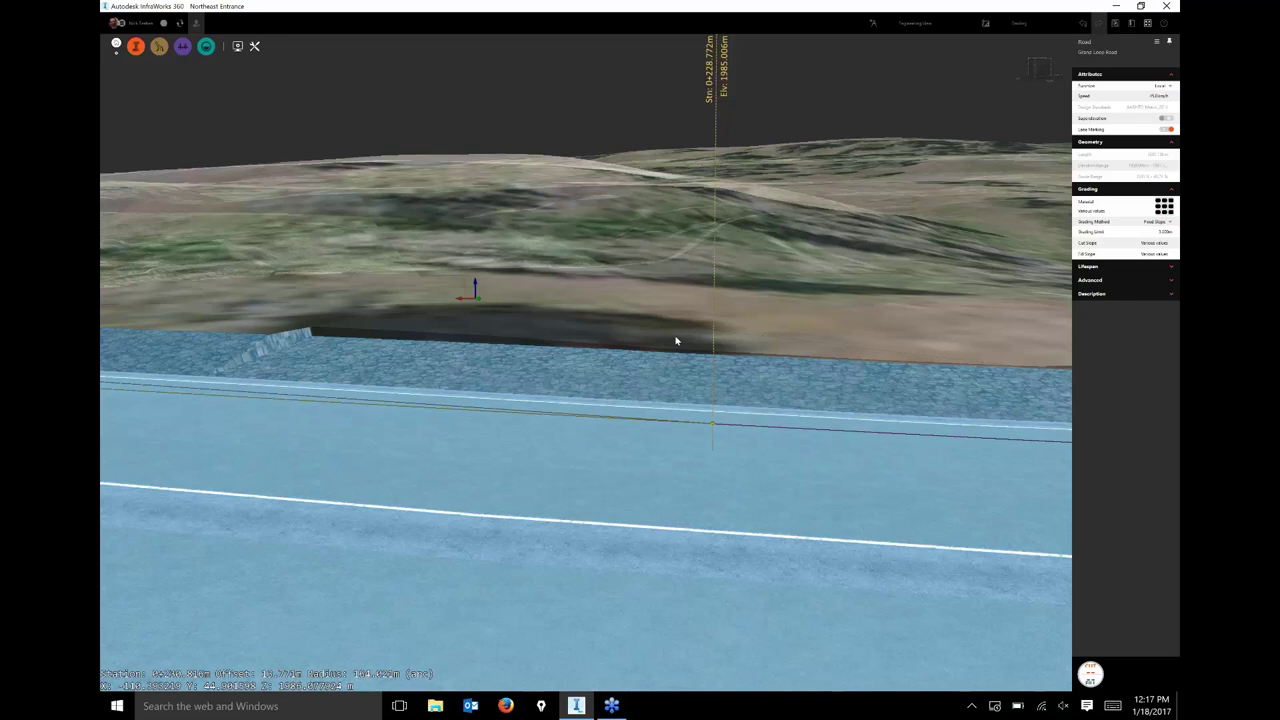
middle_drag(508, 289, 537, 289)
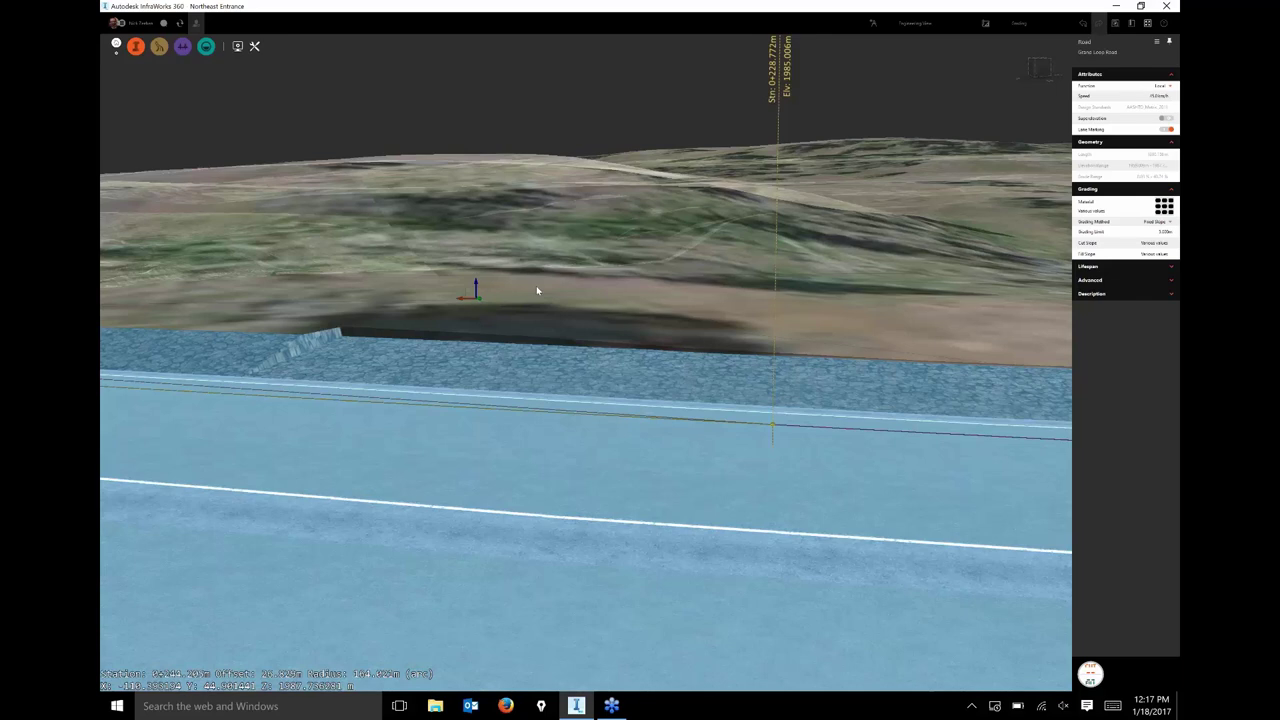
middle_drag(135, 342, 312, 347)
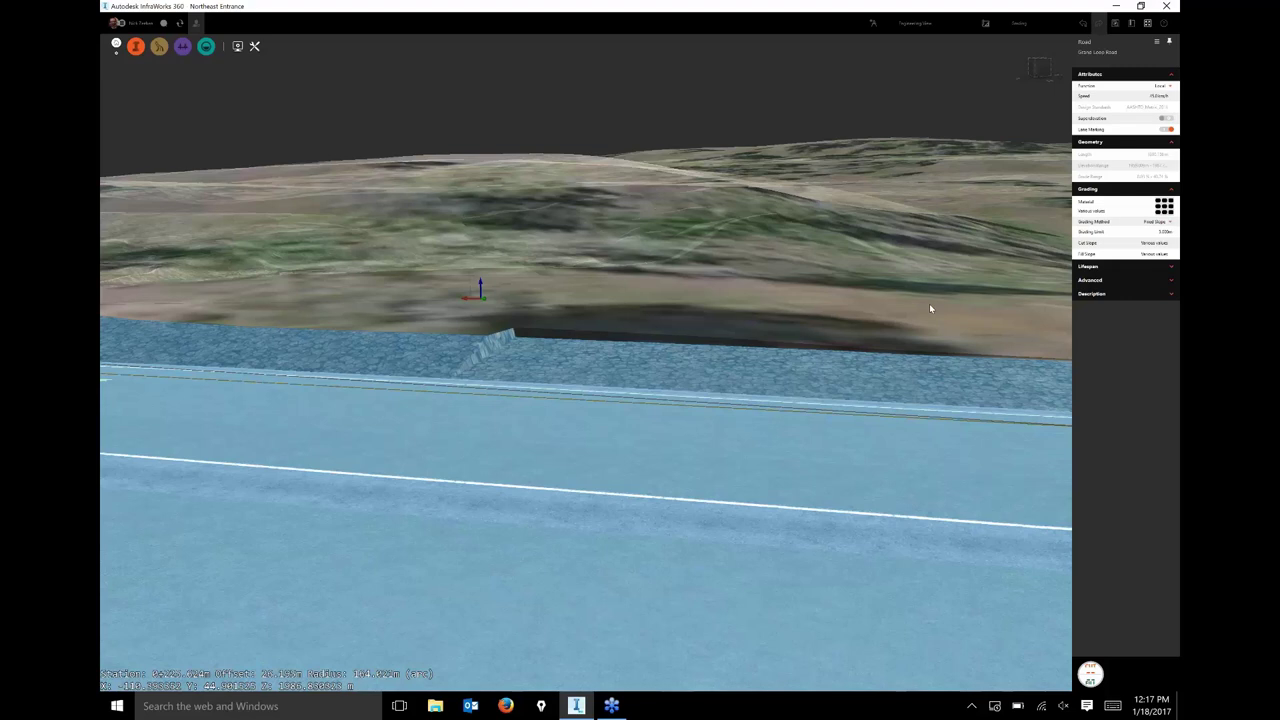
mouse_move(929, 308)
middle_down()
mouse_move(893, 307)
mouse_move(808, 350)
mouse_move(754, 332)
mouse_move(737, 307)
mouse_move(788, 305)
middle_up()
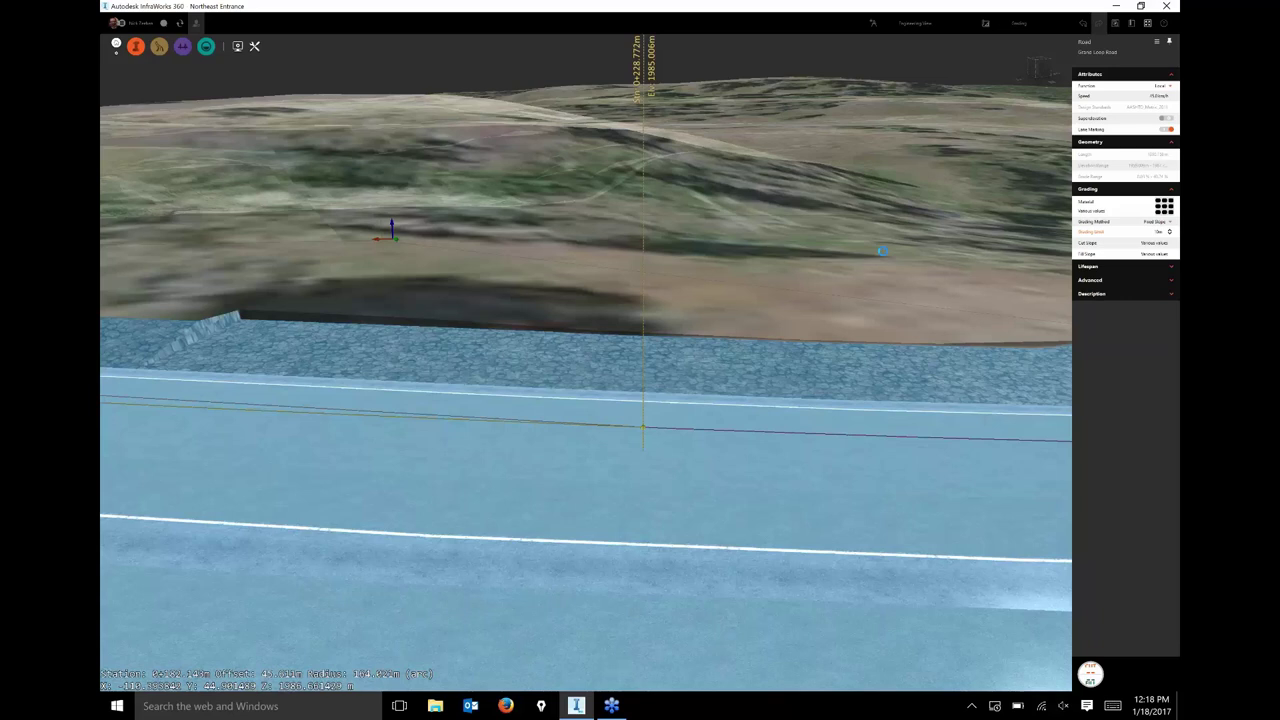
click(1153, 231)
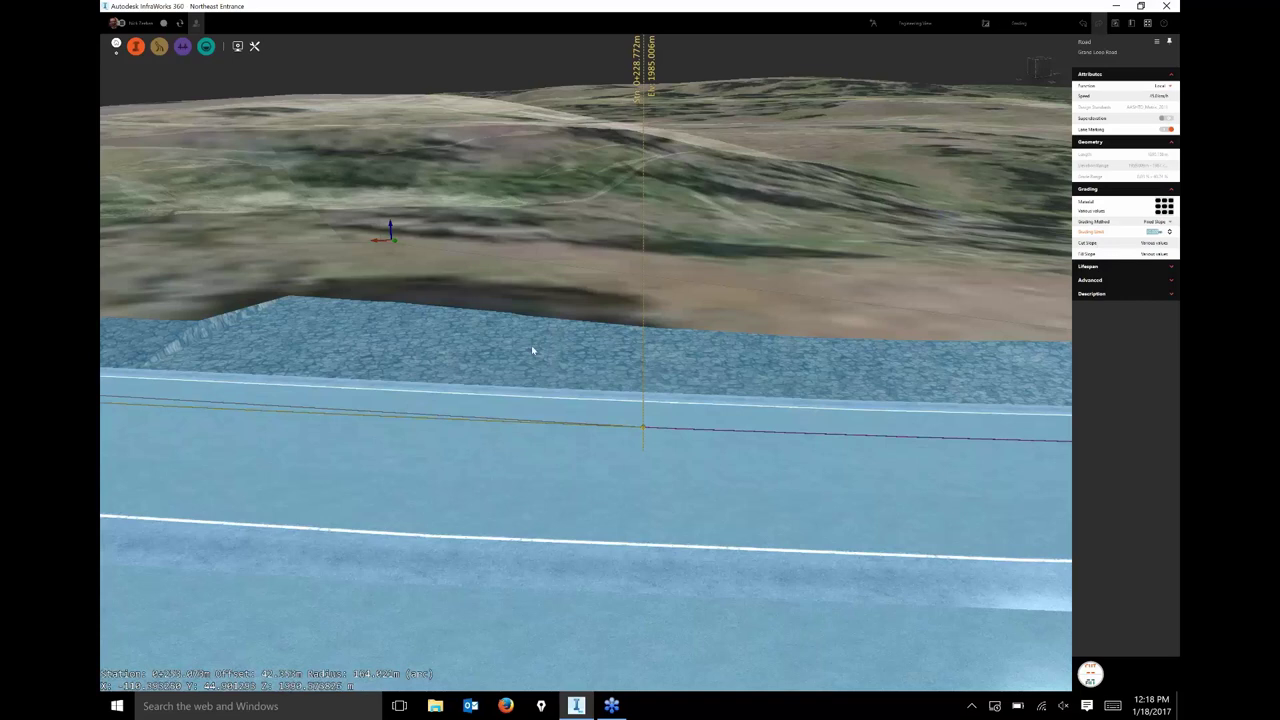
click(529, 273)
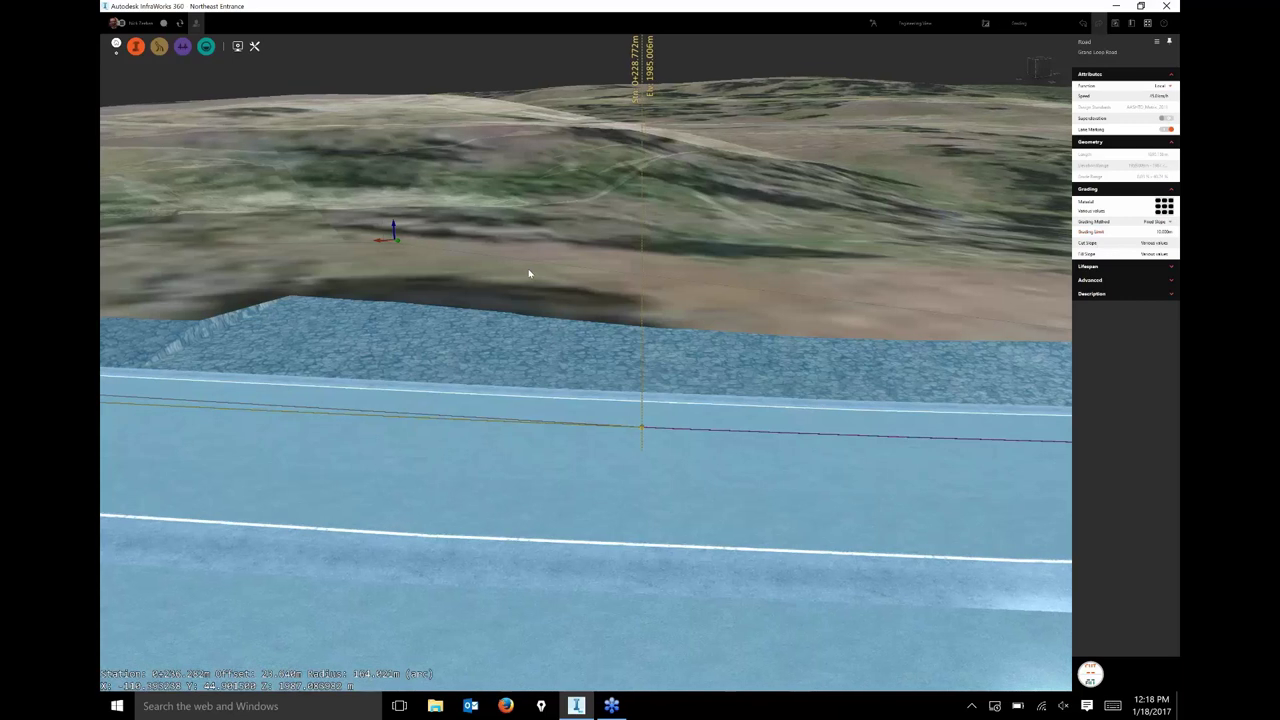
key(Escape)
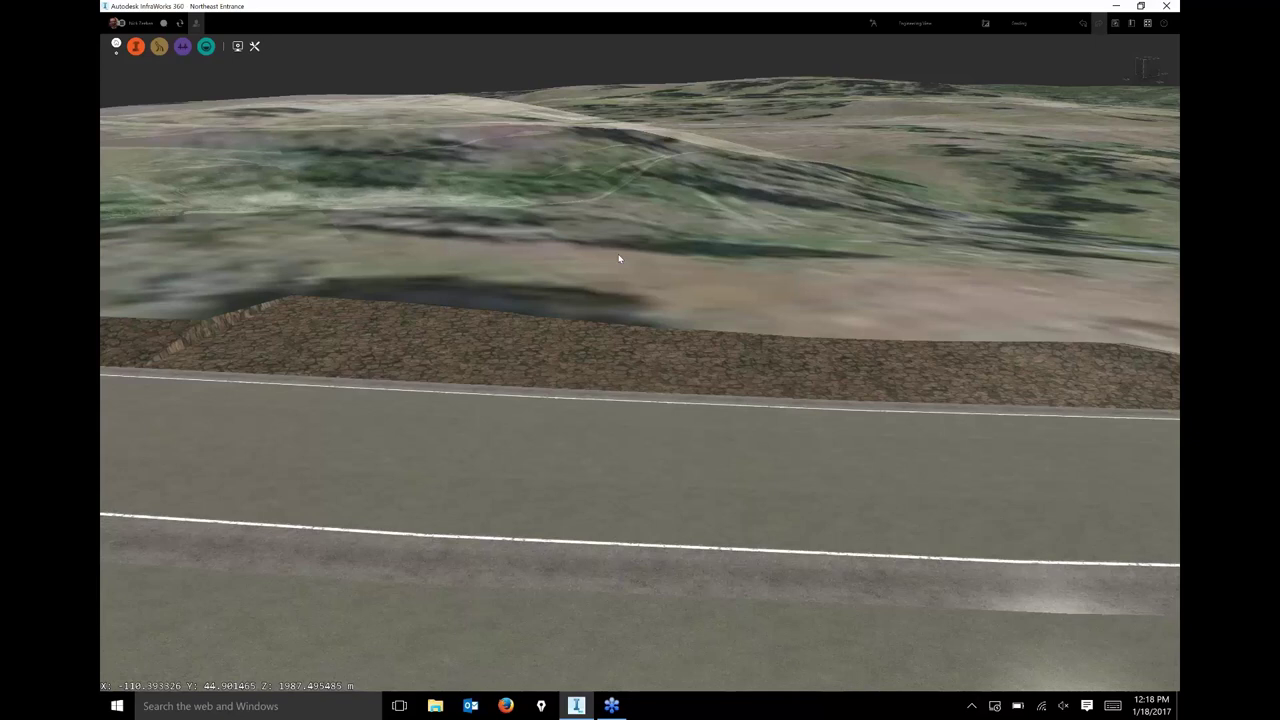
Select the grass grading strip on the turnout side of the road to inspect its extent and slope properties
scroll(619, 259, down, 2)
scroll(619, 209, down, 3)
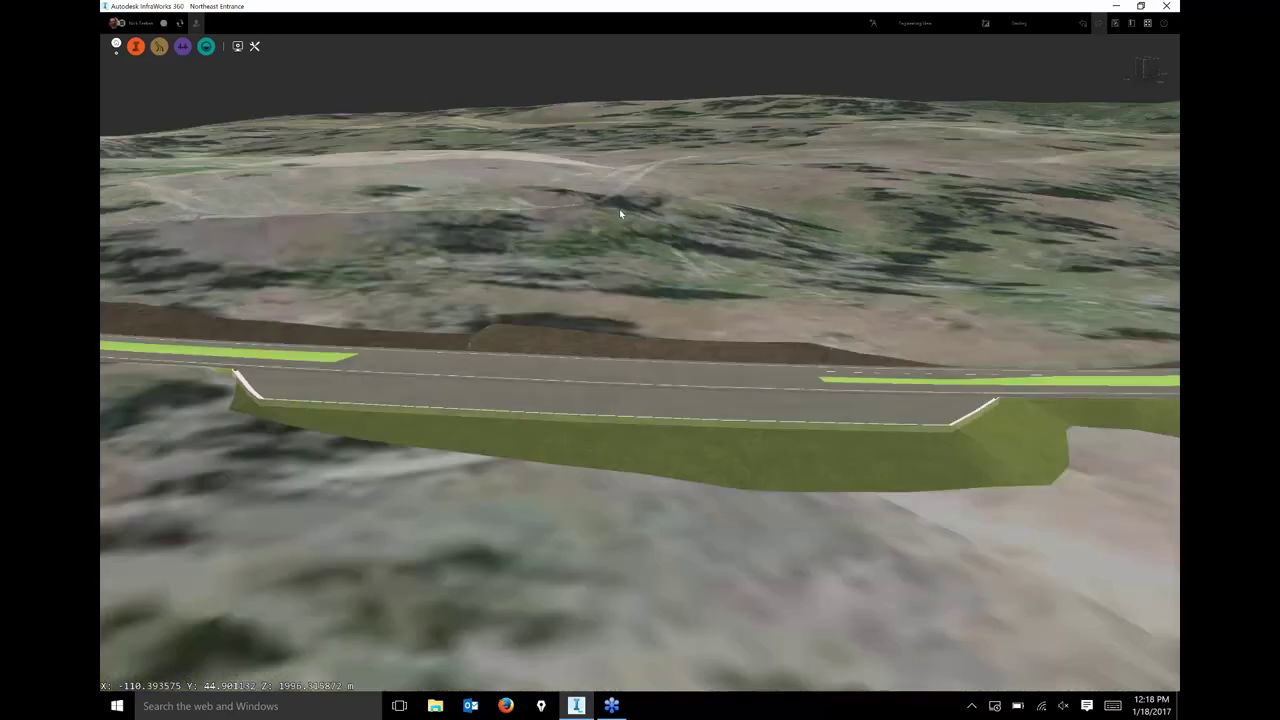
scroll(898, 243, down, 1)
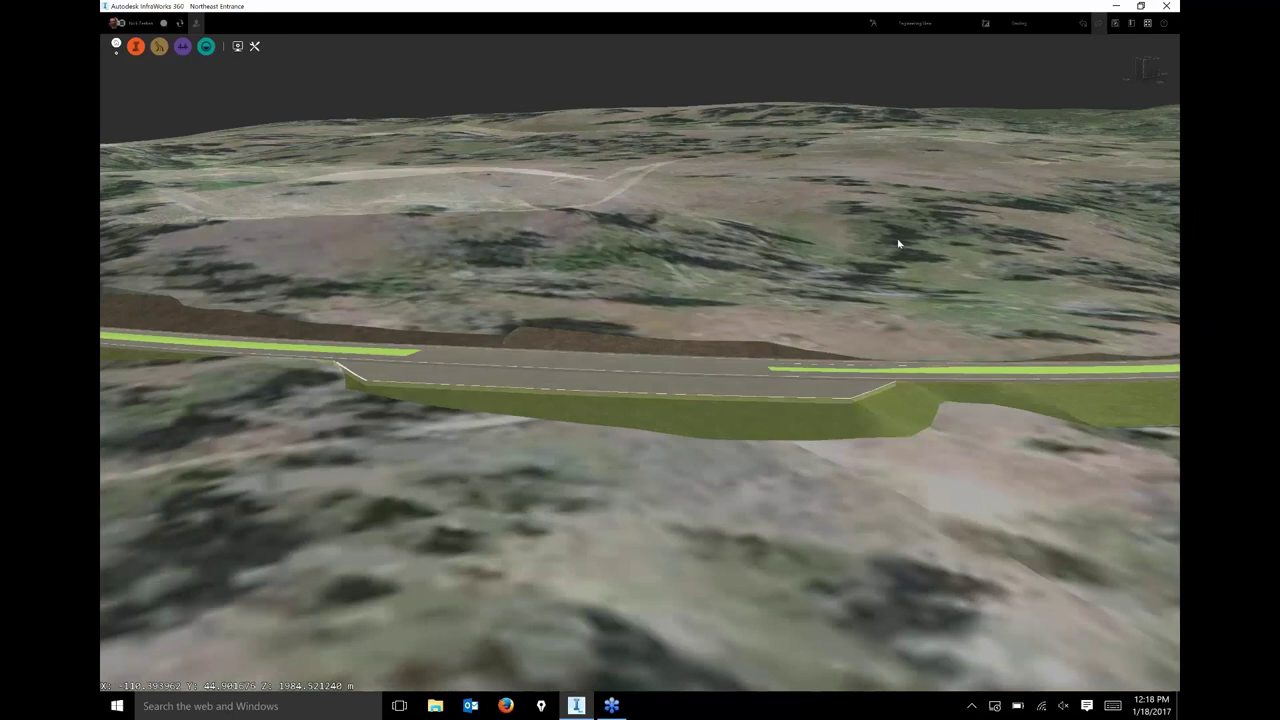
middle_drag(898, 243, 797, 378)
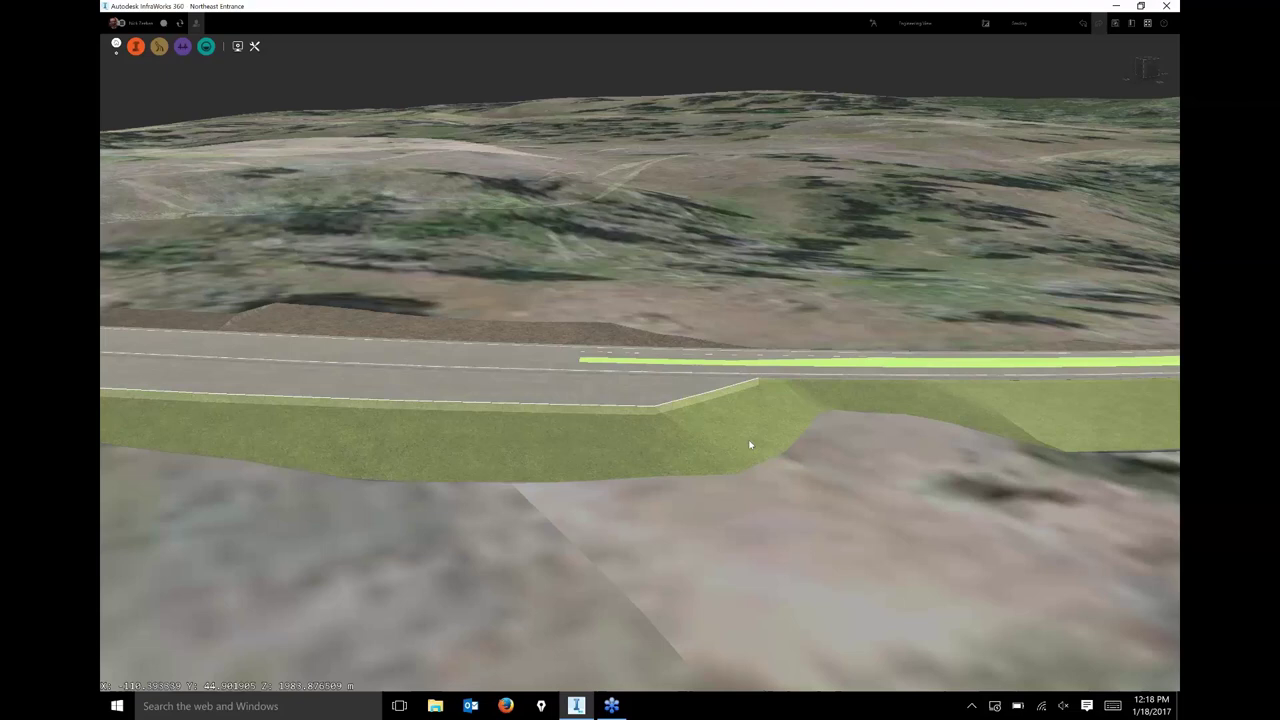
click(465, 444)
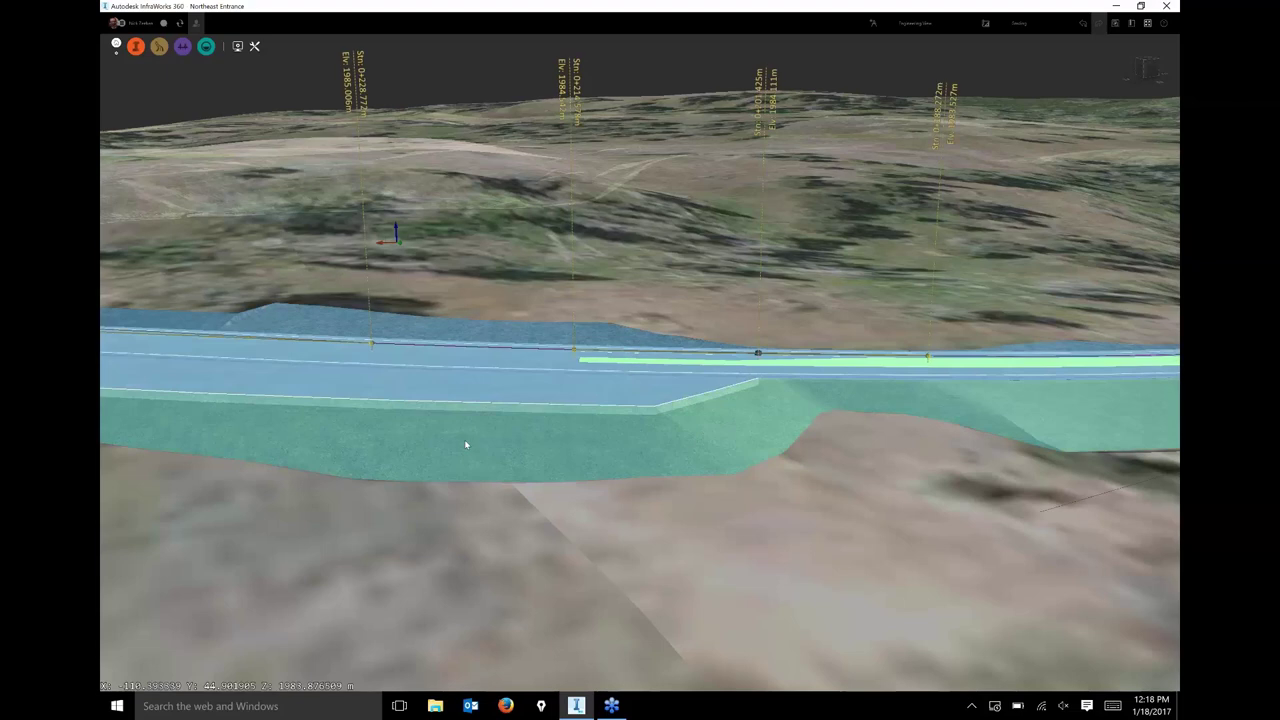
click(509, 449)
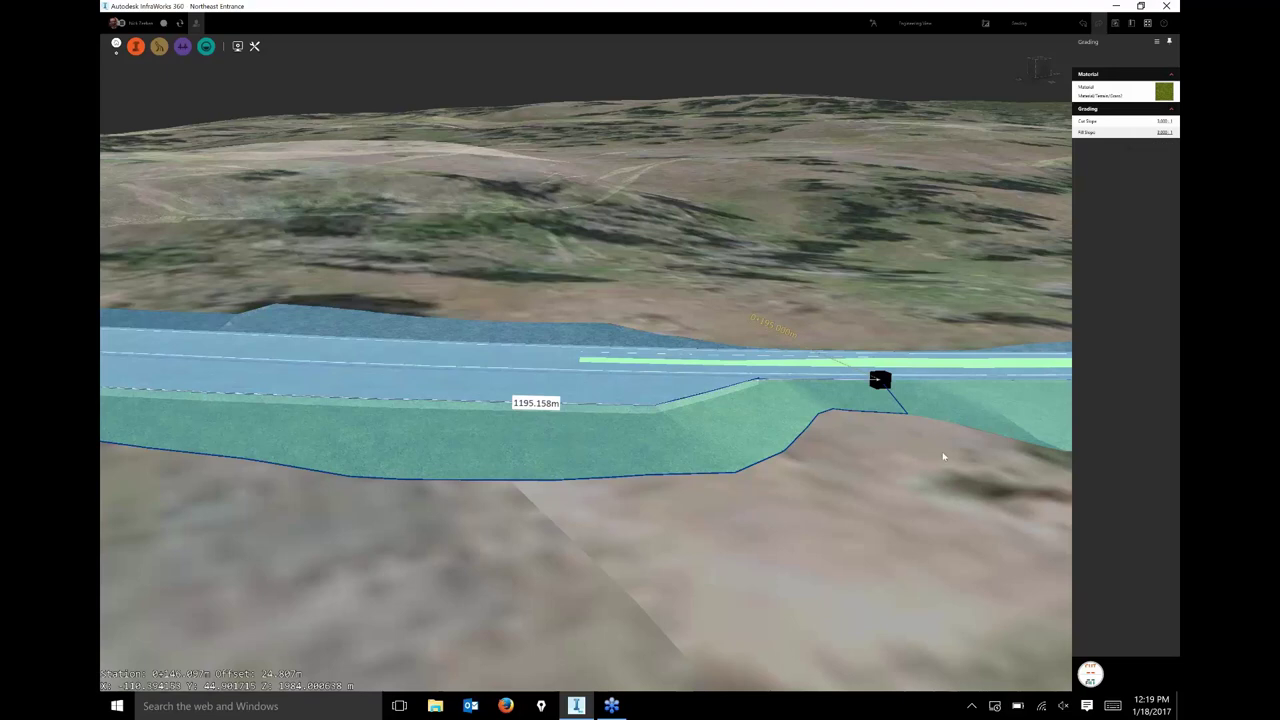
Steepen the fill slope of the grass grading strip along the turnout to near vertical and deselect it
click(1165, 132)
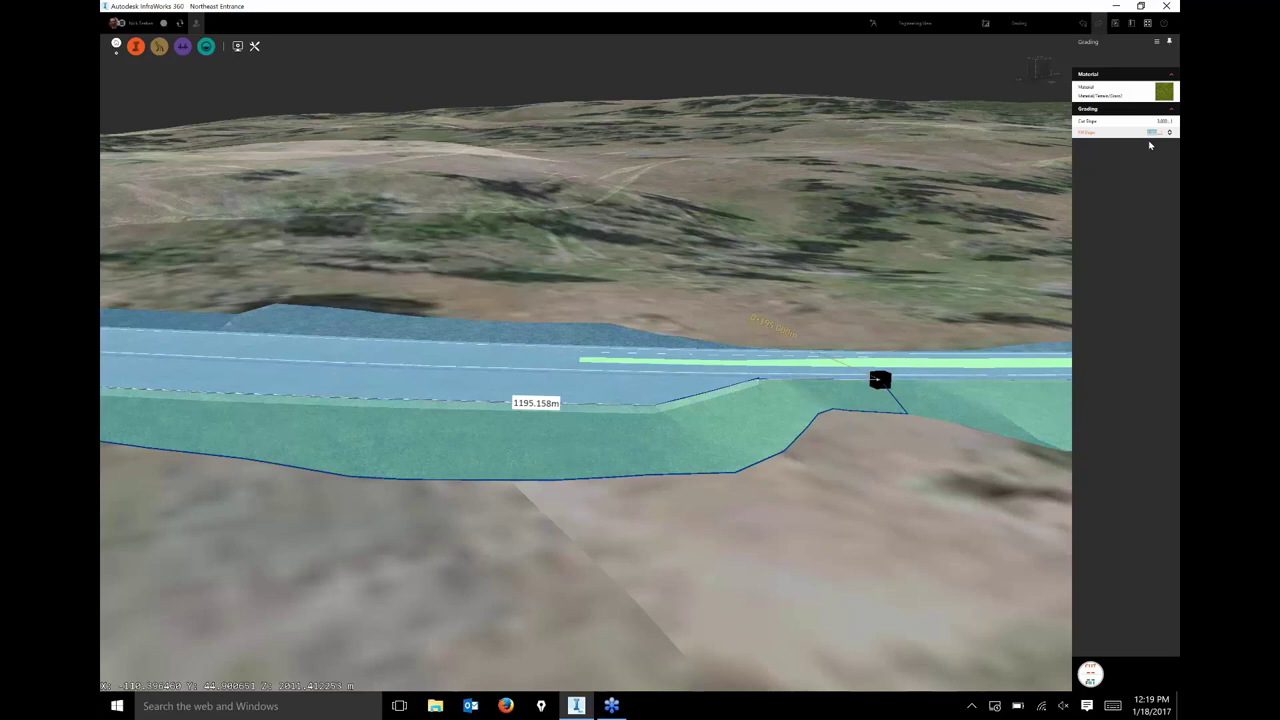
text(4)
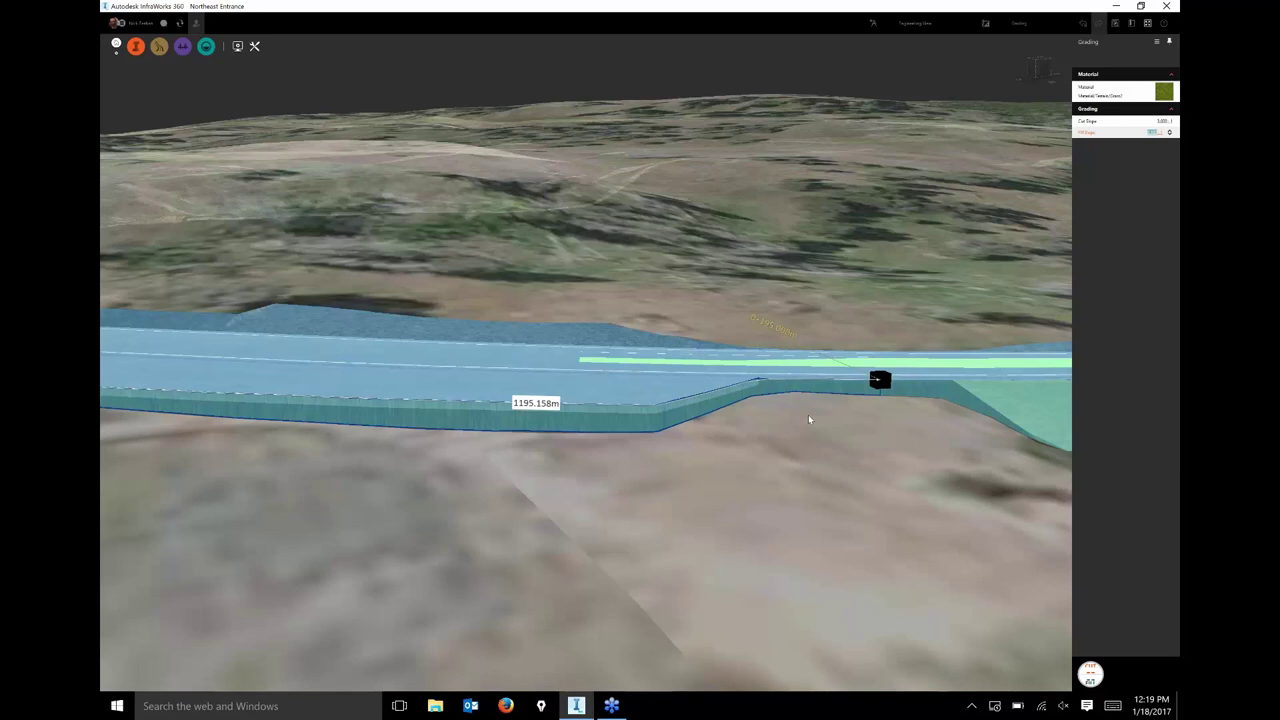
click(808, 415)
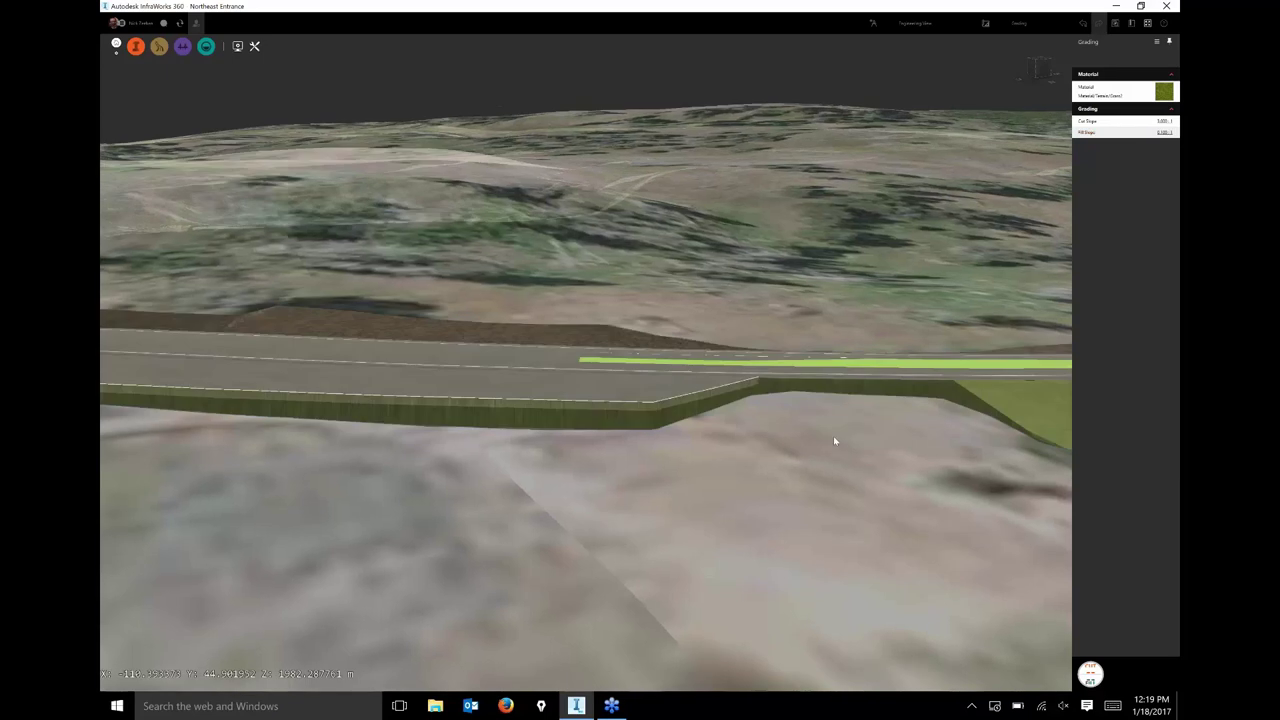
key(Escape)
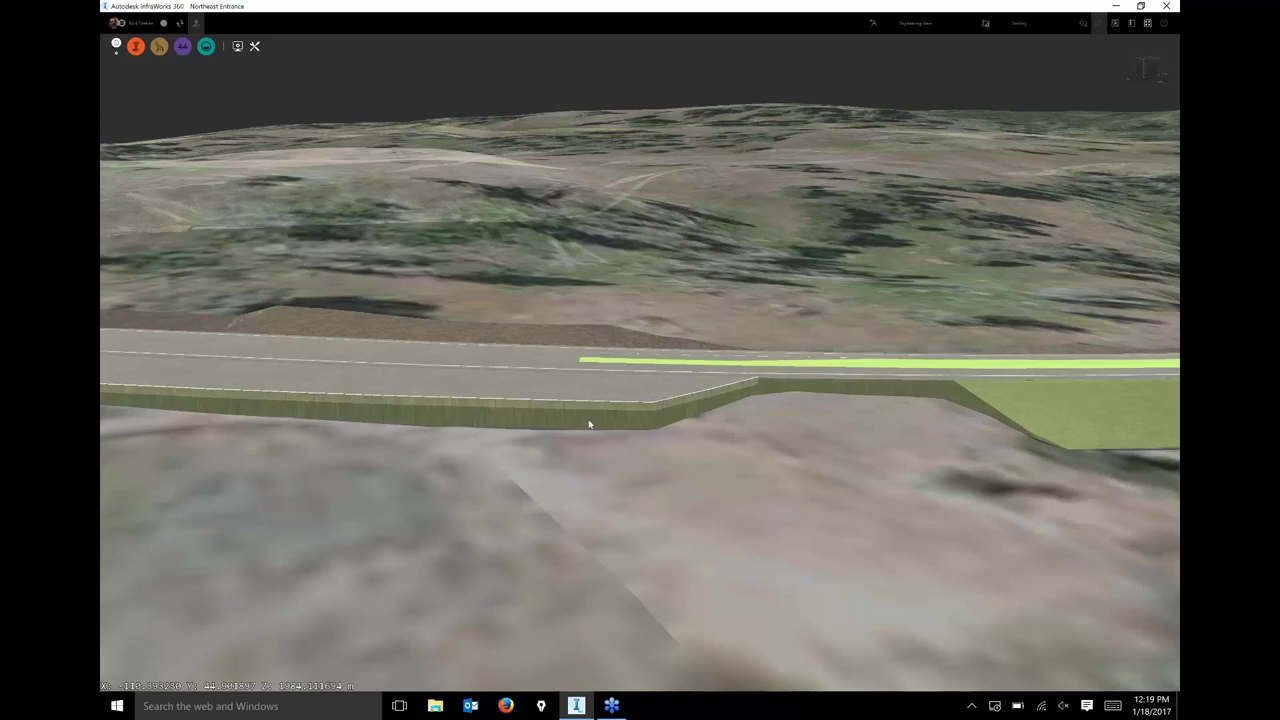
Open the material style selection for the steep turnout grading, go up to the main Material categories, and enlarge the dialog
click(589, 424)
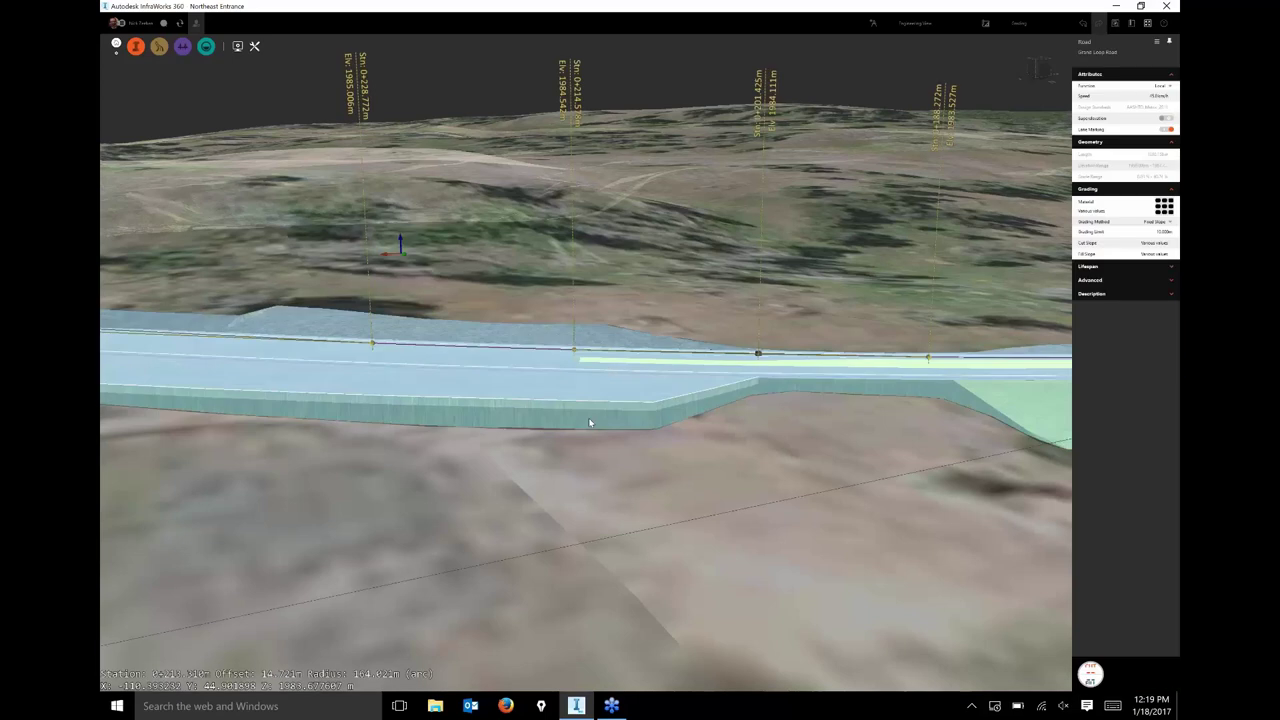
click(589, 422)
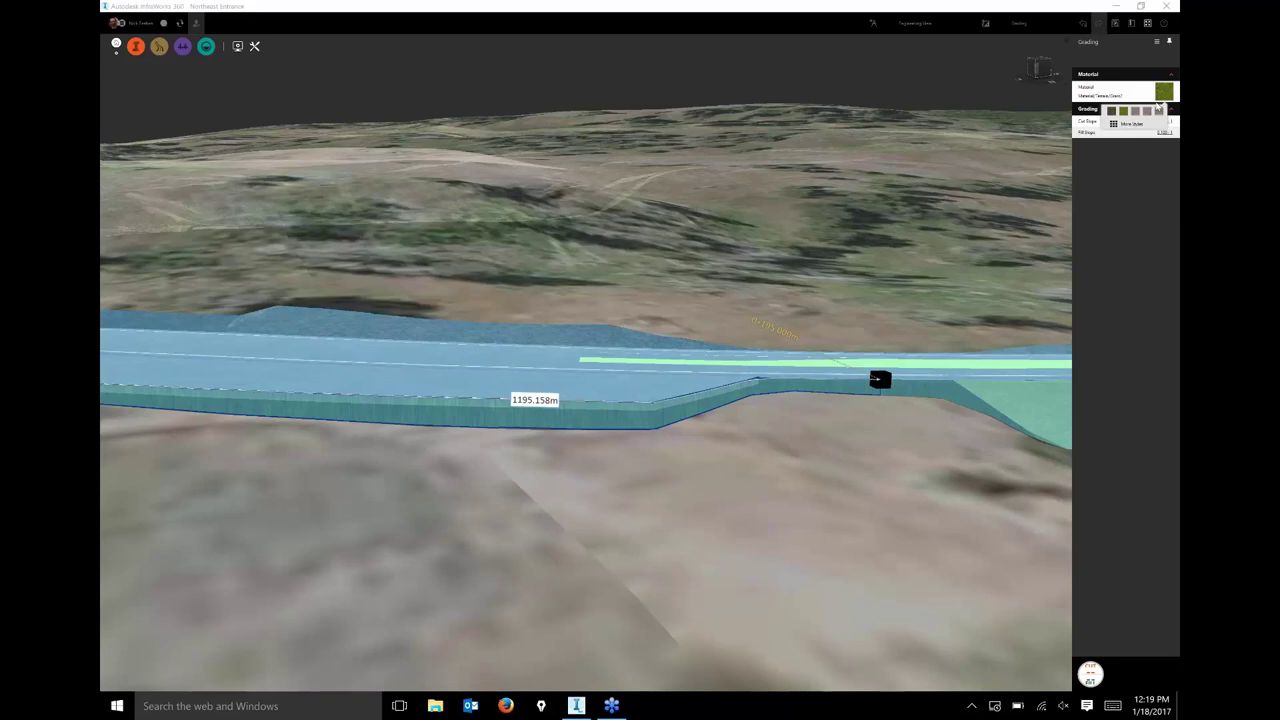
click(1131, 123)
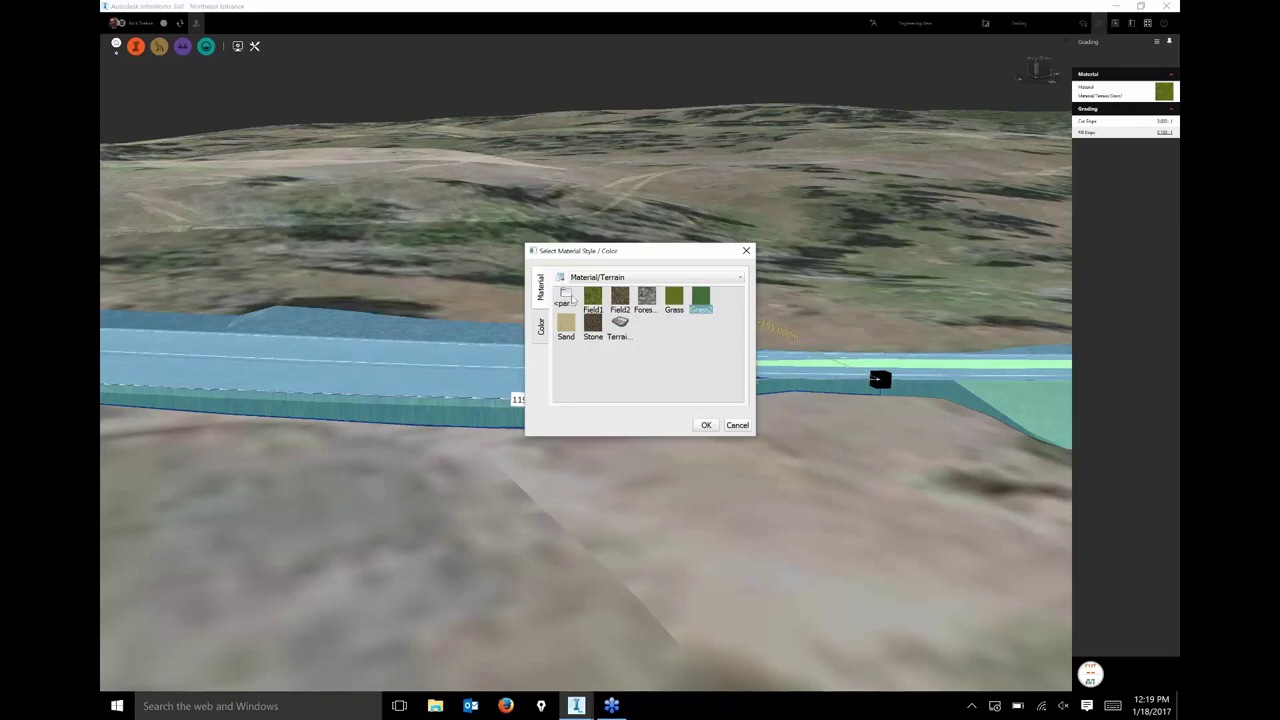
double_click(566, 297)
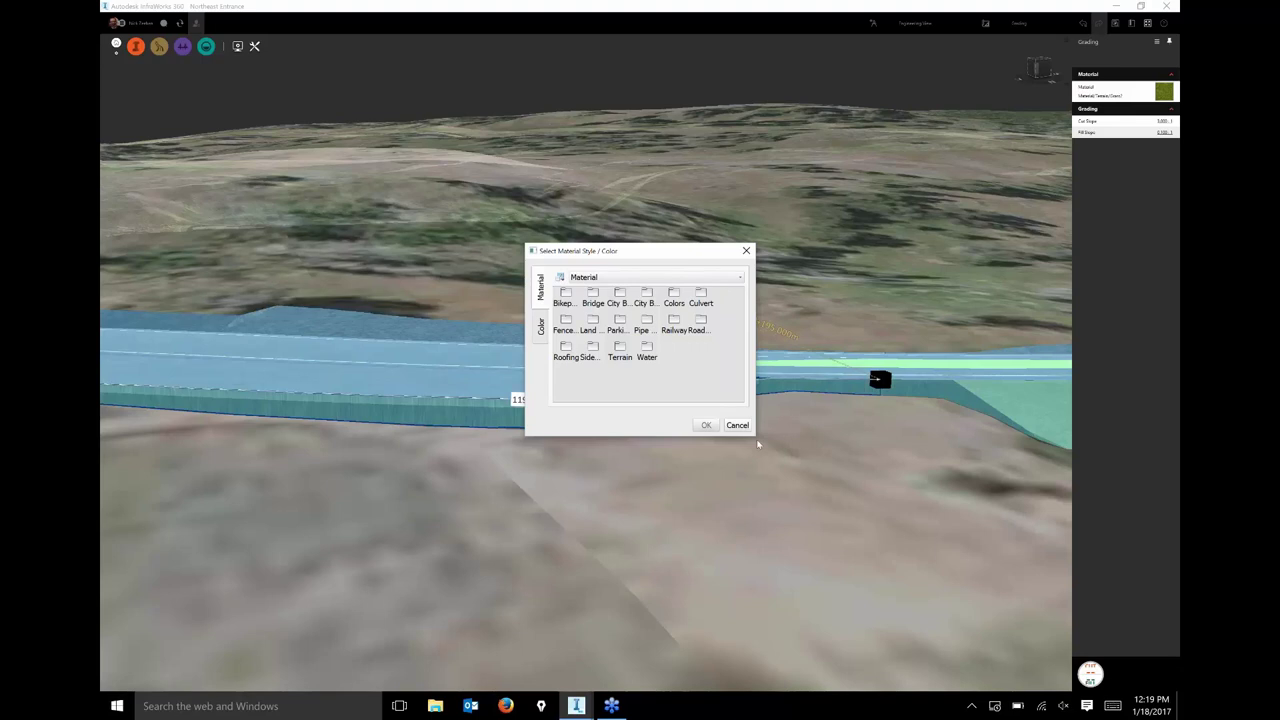
drag(757, 440, 977, 594)
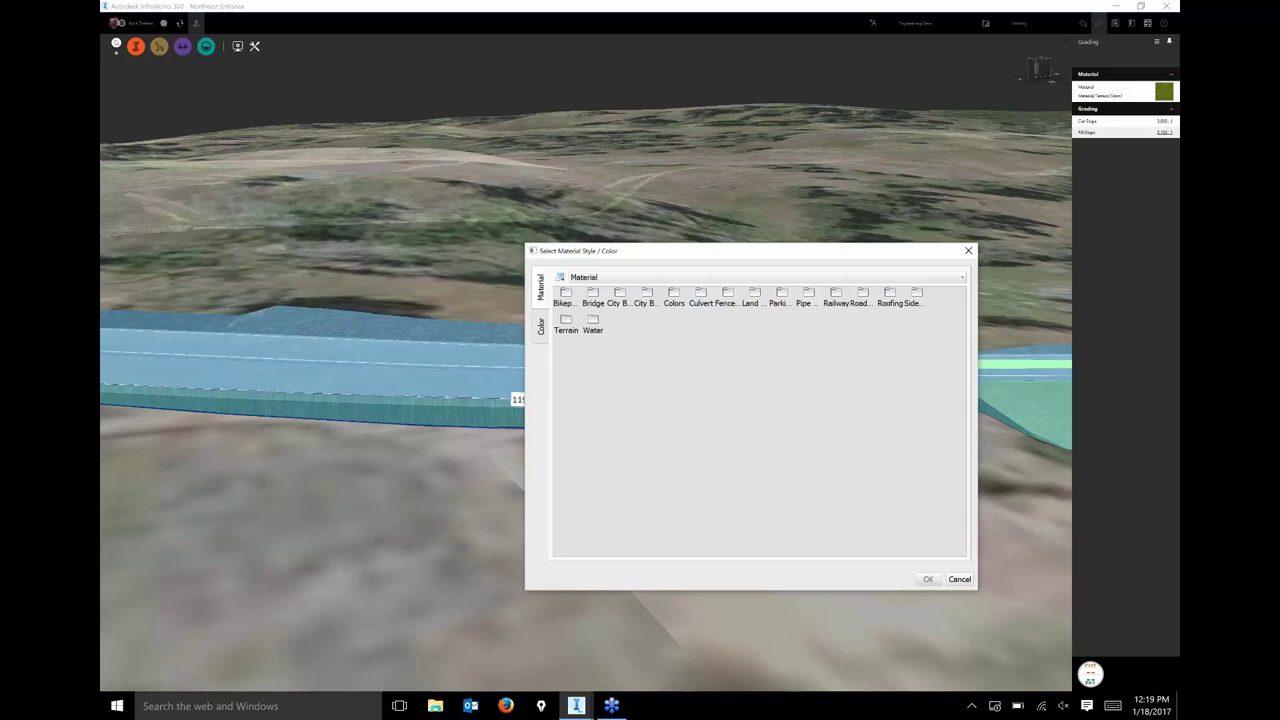
Browse the Land Cover and City Block material categories for a suitable wall finish
double_click(750, 295)
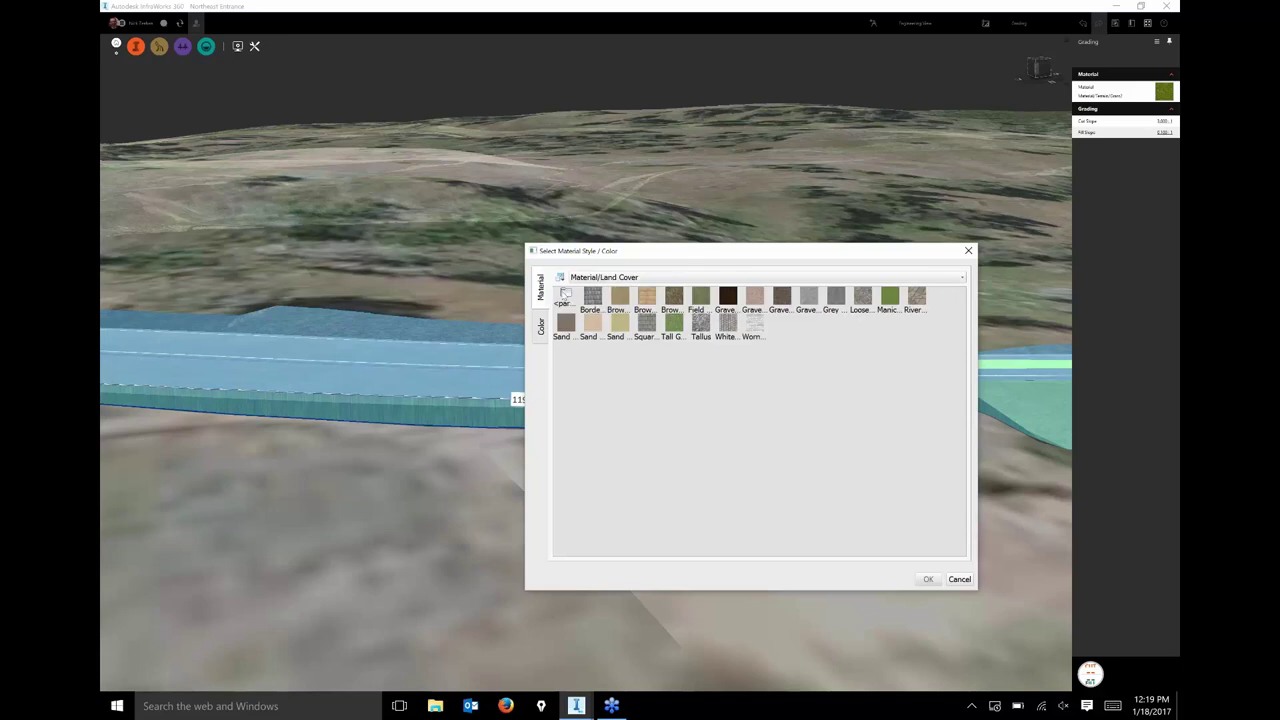
double_click(565, 293)
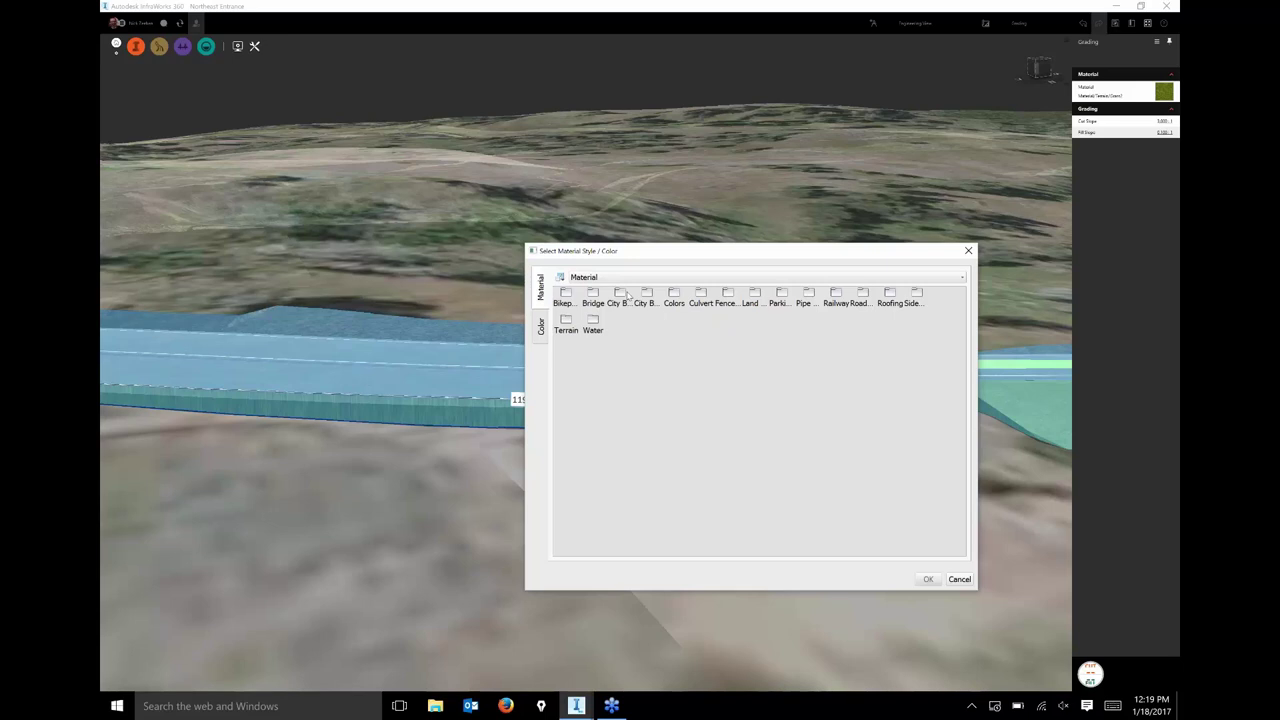
double_click(624, 293)
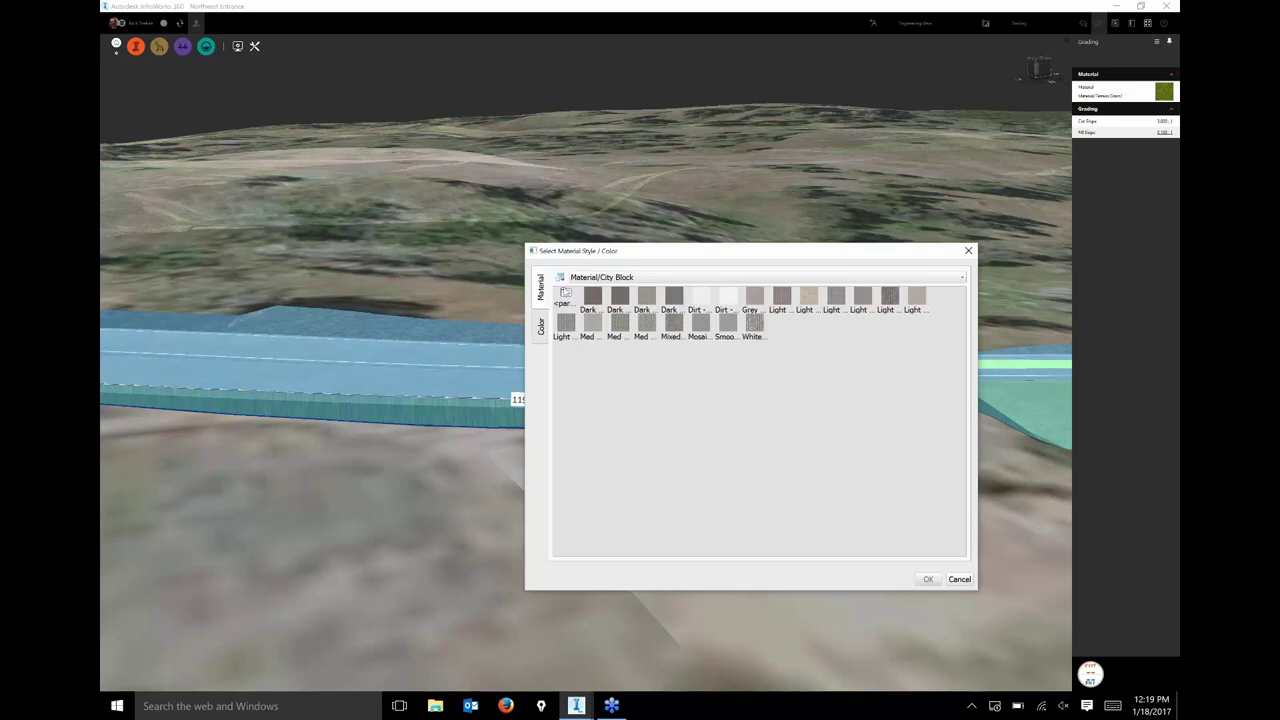
double_click(565, 293)
Apply the MSE material from the Bridge category to the steep turnout grading and deselect the road
double_click(595, 295)
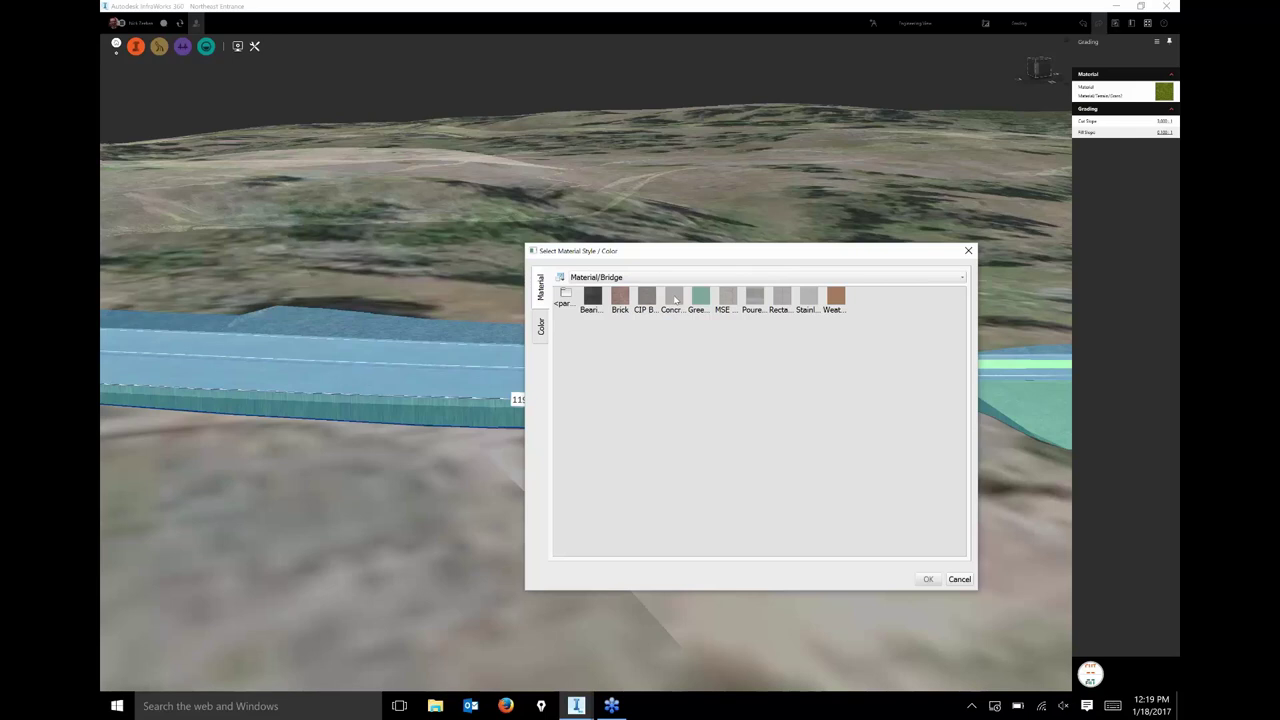
click(729, 297)
double_click(729, 297)
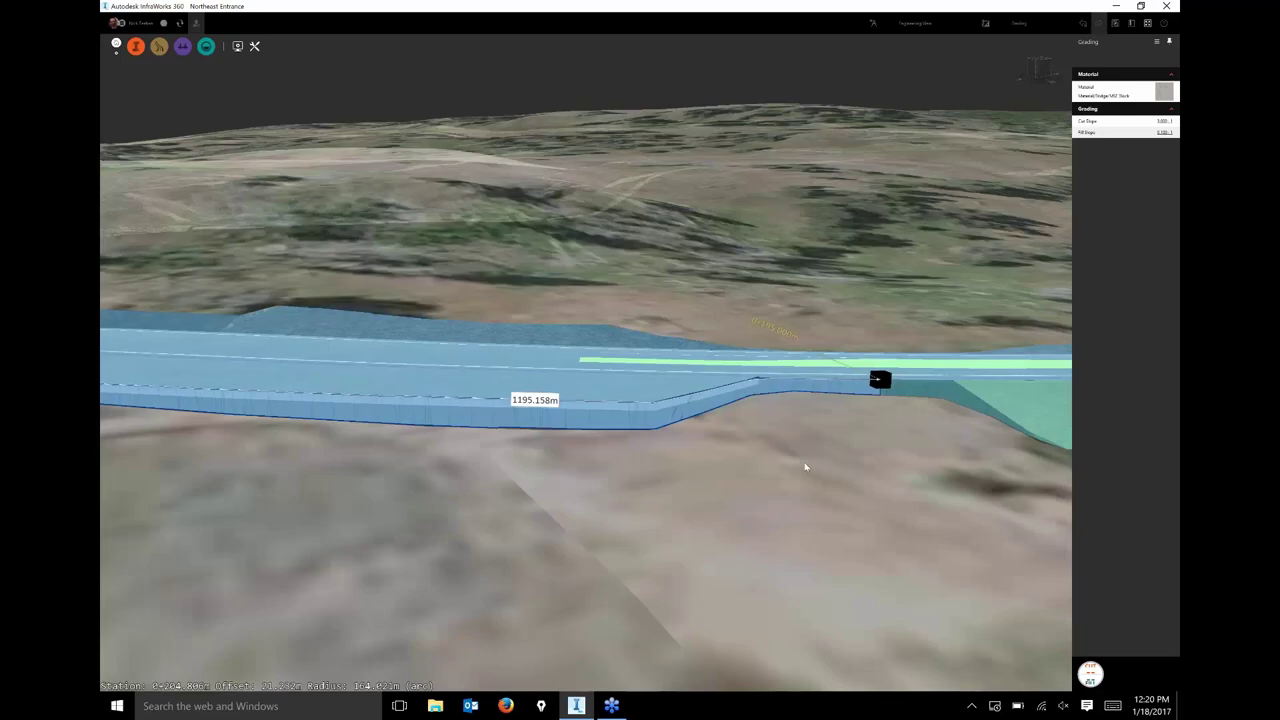
key(Escape)
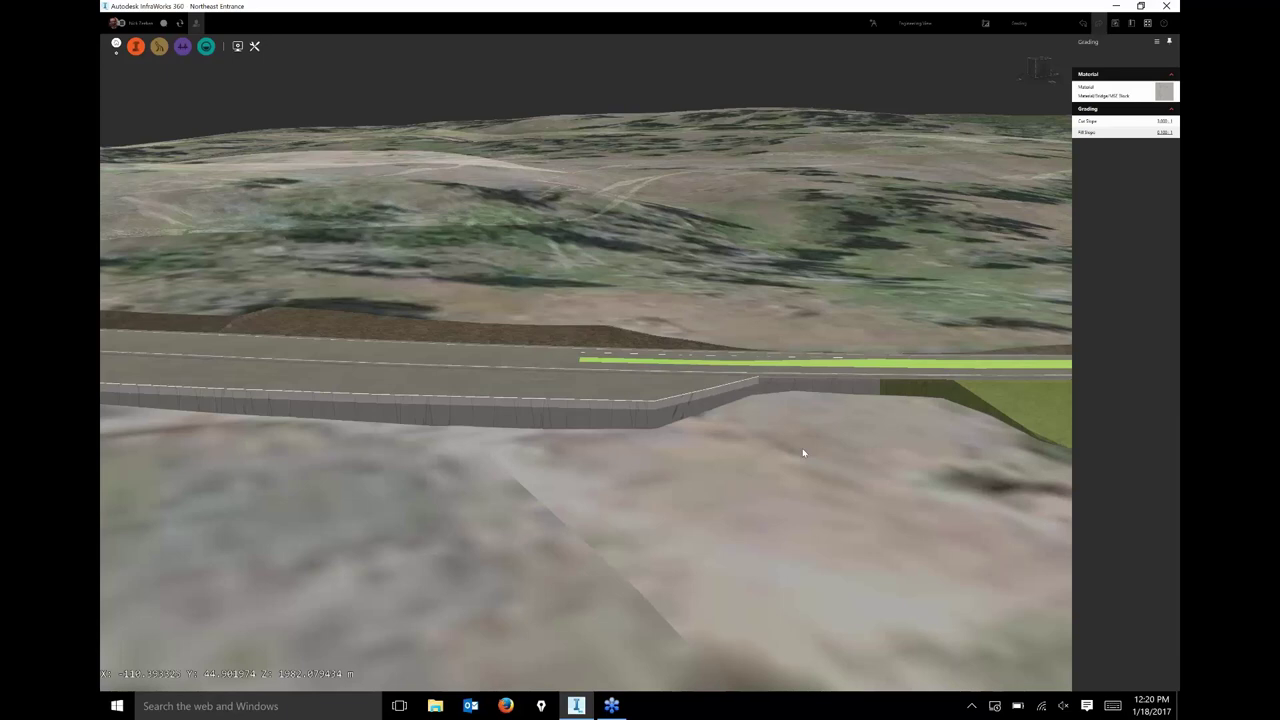
key(Escape)
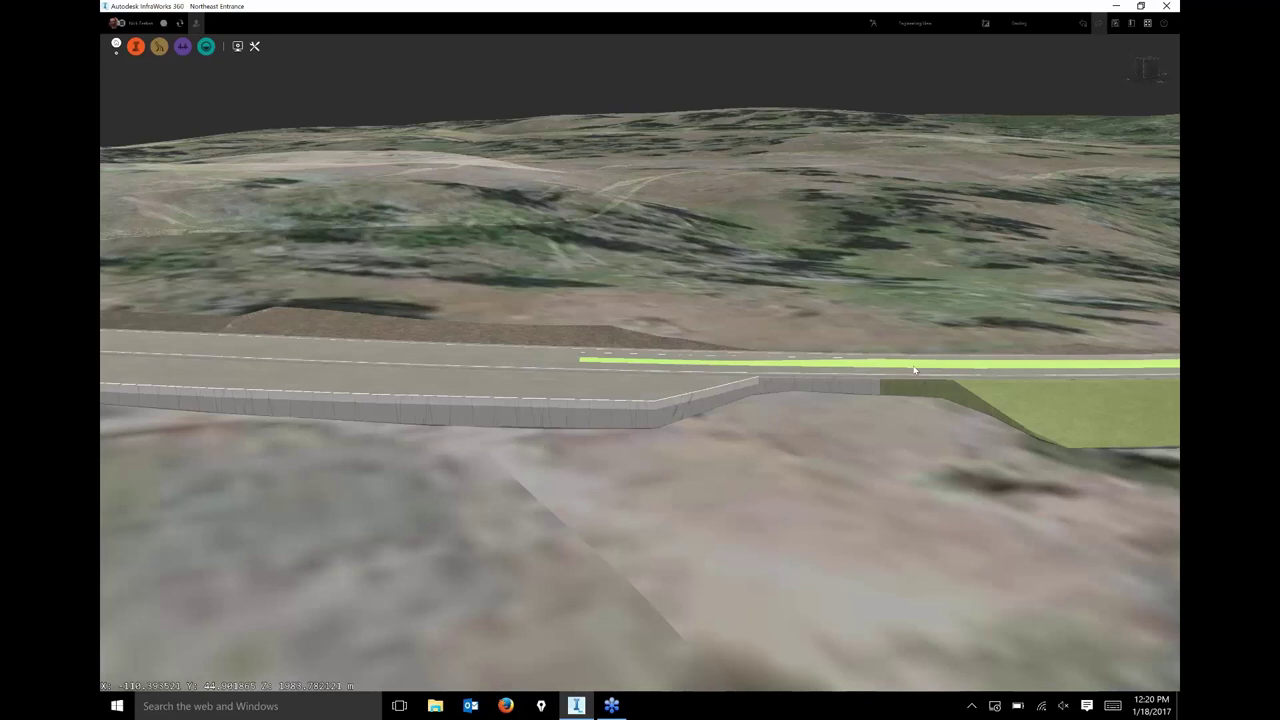
Lengthen the 5 m grading transition next to the wall by moving its wall-side end to the start of the turnout
drag(914, 369, 922, 411)
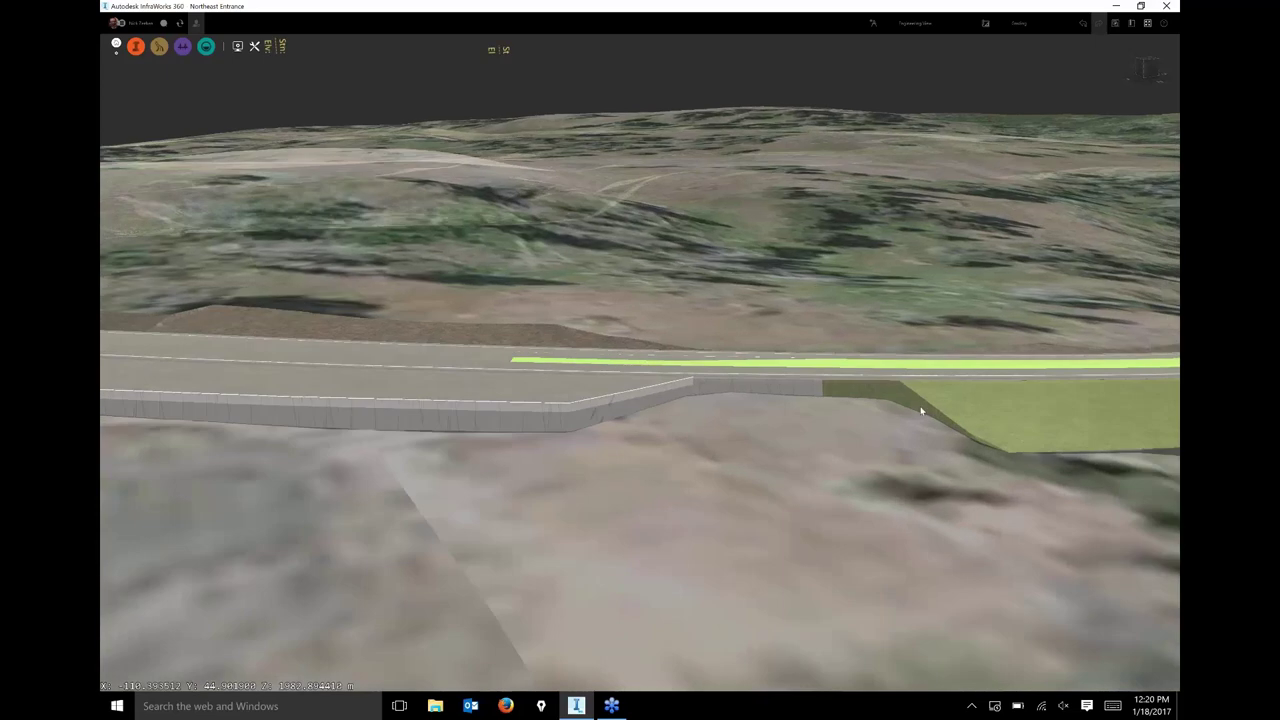
click(921, 410)
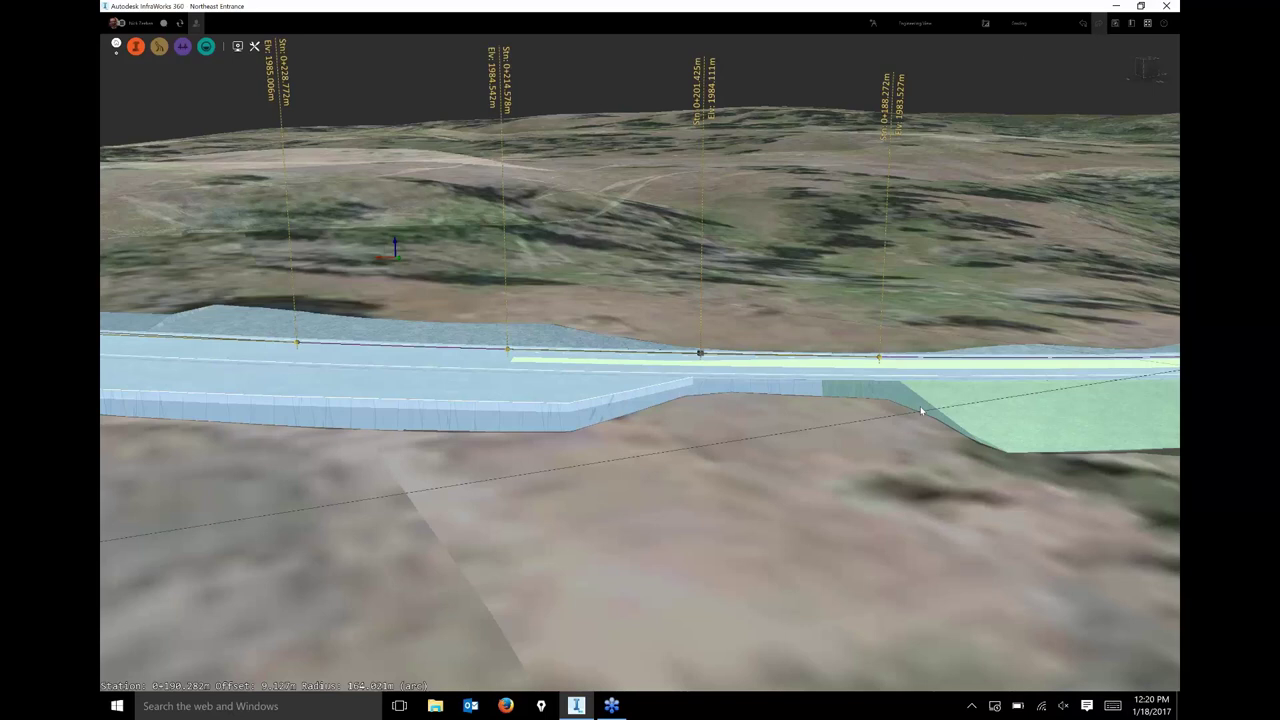
click(921, 411)
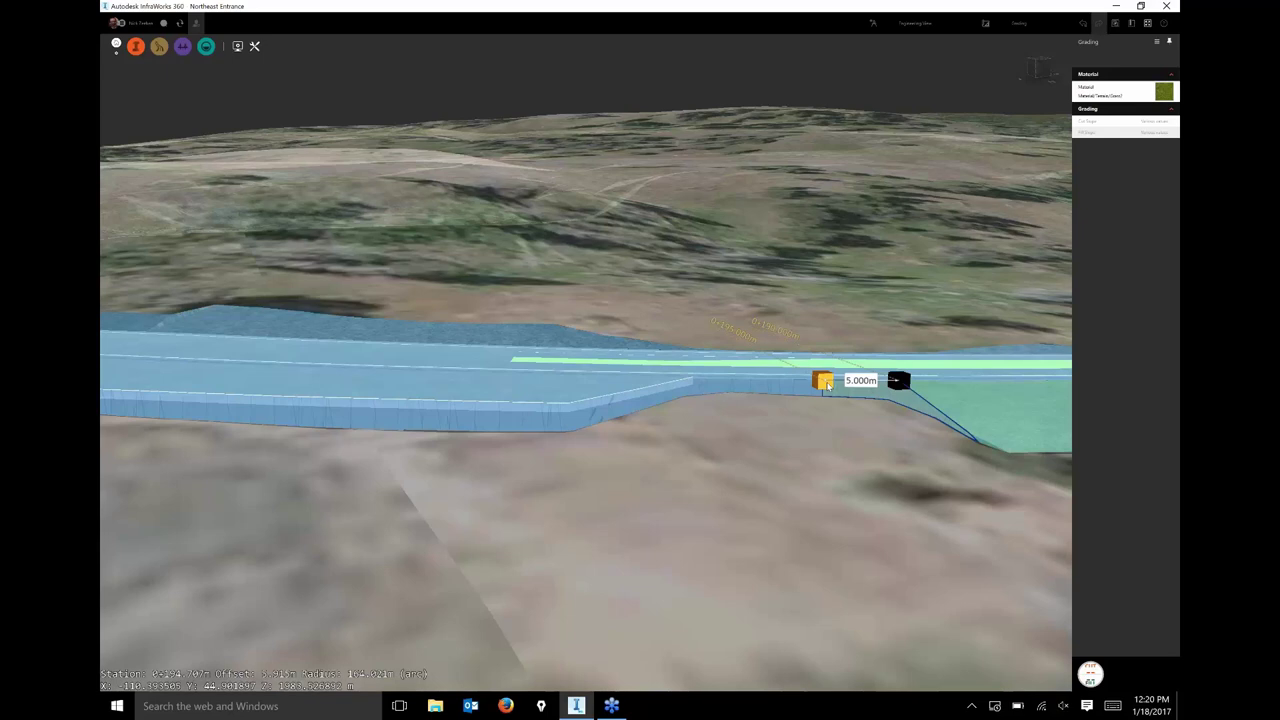
drag(826, 385, 703, 385)
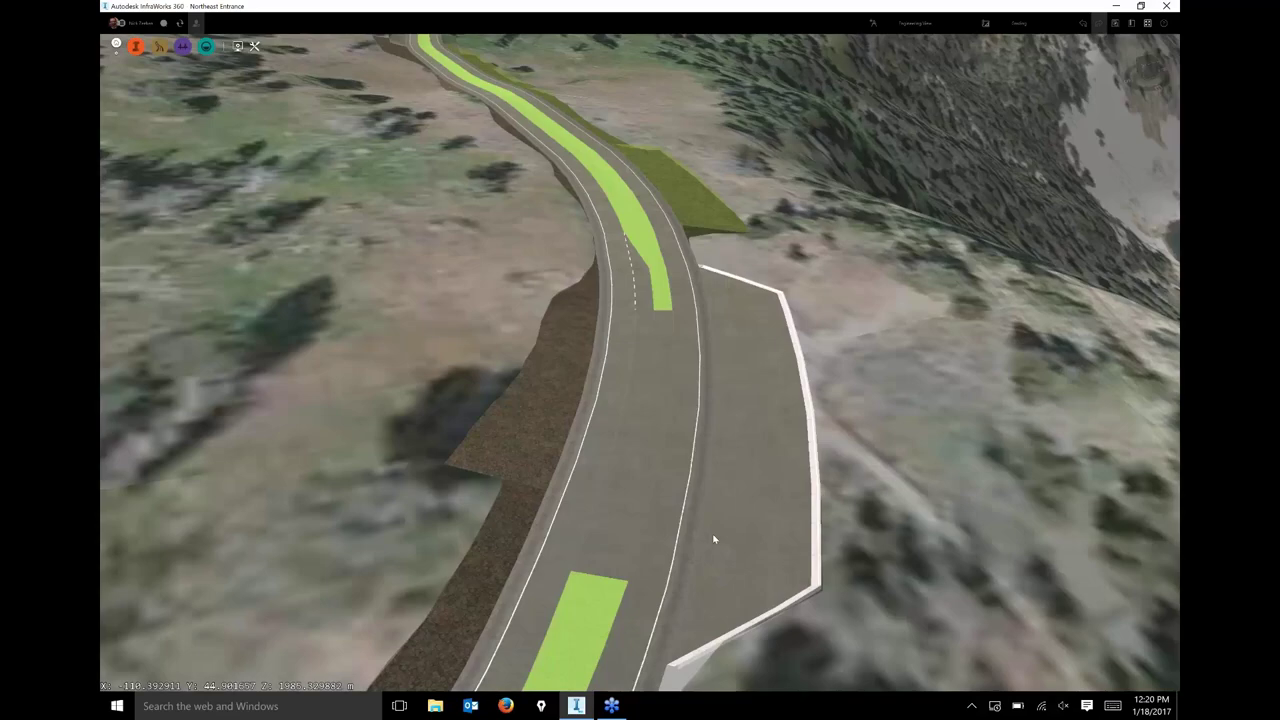
Delete the 40 m grass grading segment on the turnout side of the road, just beyond the transition
drag(714, 539, 520, 334)
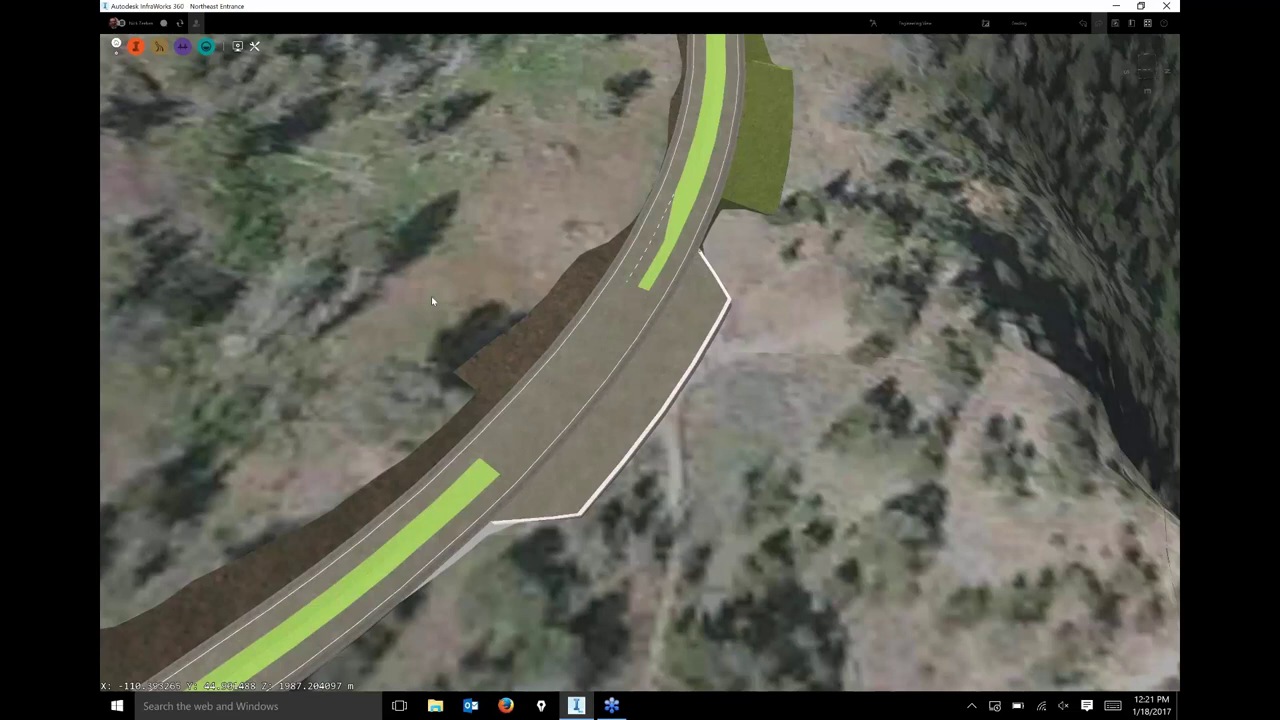
scroll(309, 265, down, 2)
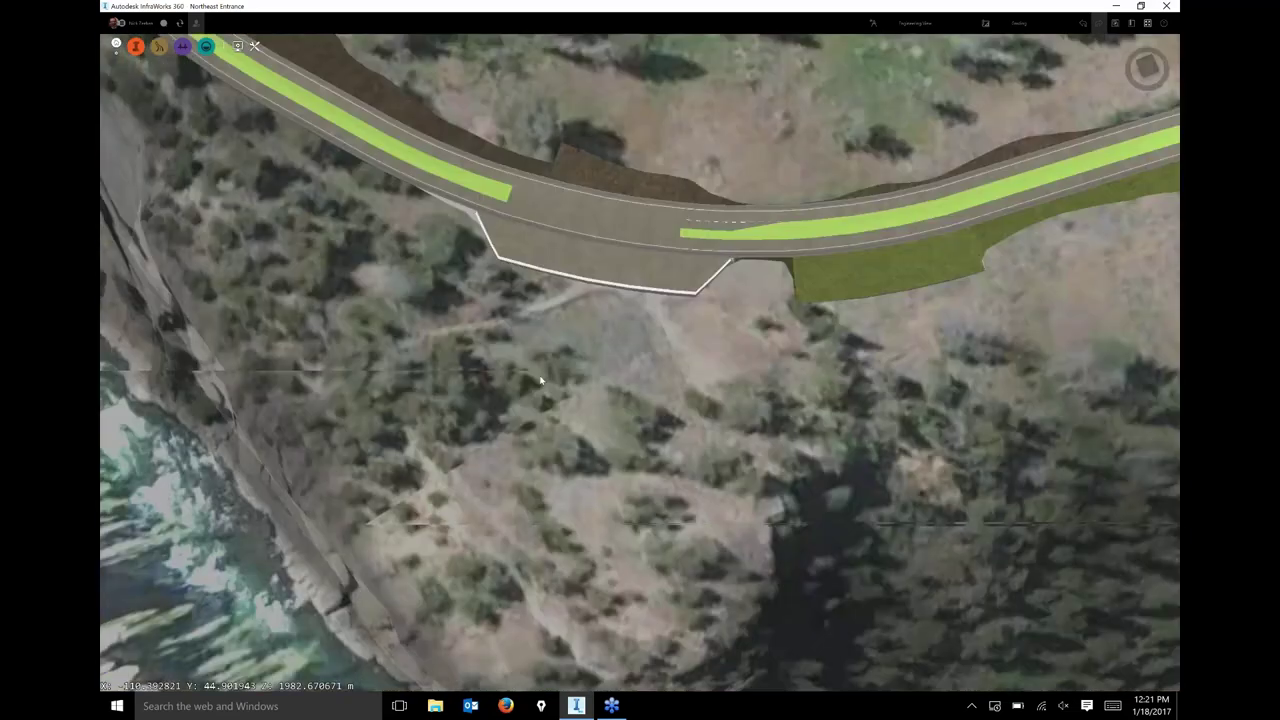
scroll(455, 288, down, 2)
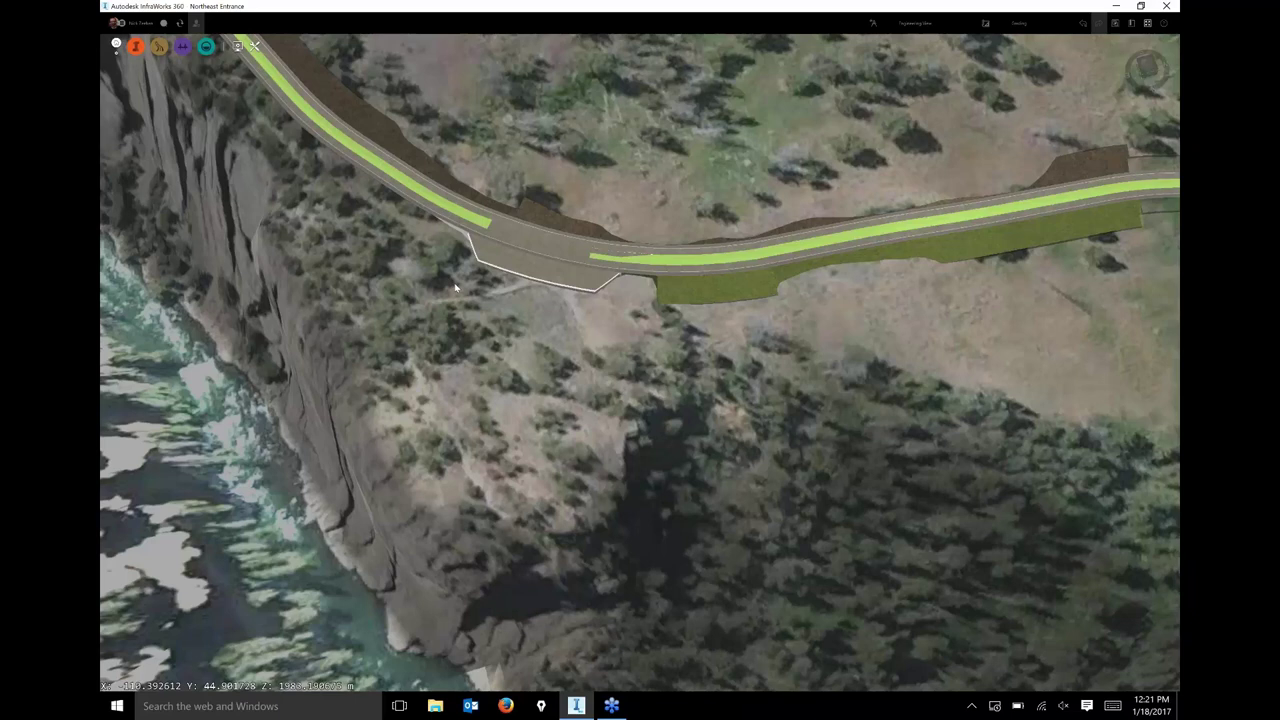
drag(455, 288, 912, 355)
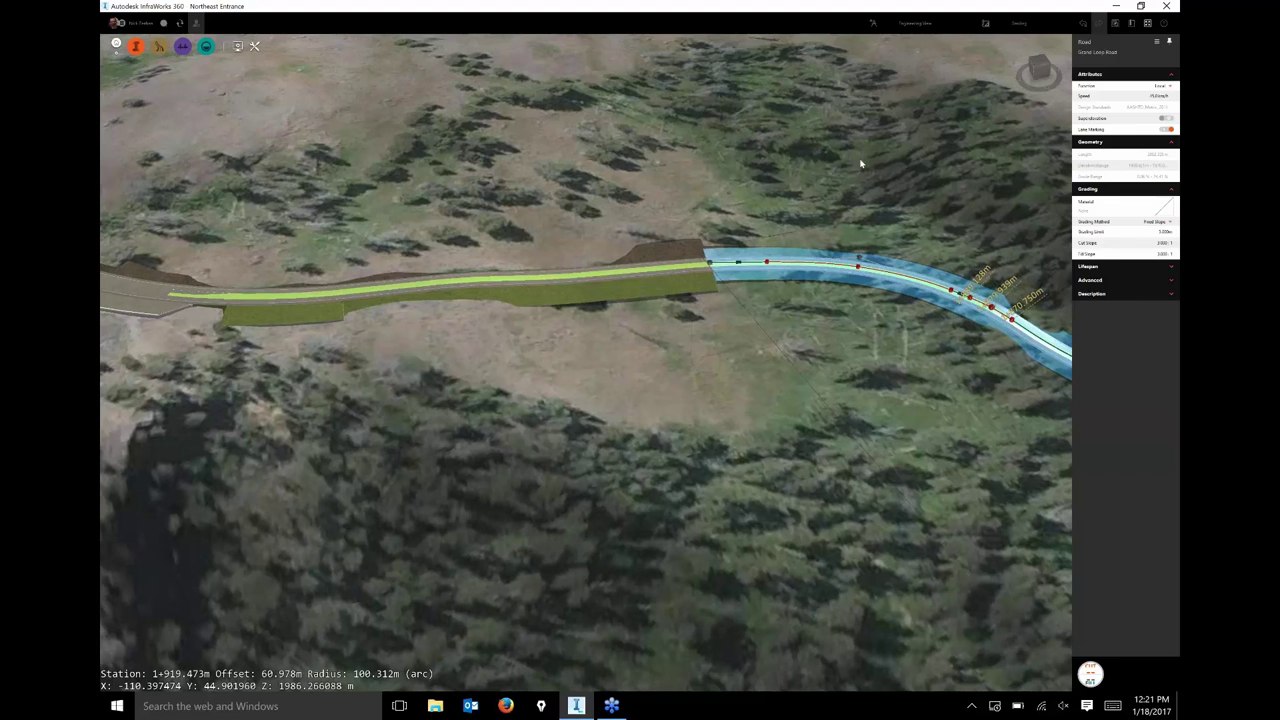
drag(985, 175, 852, 165)
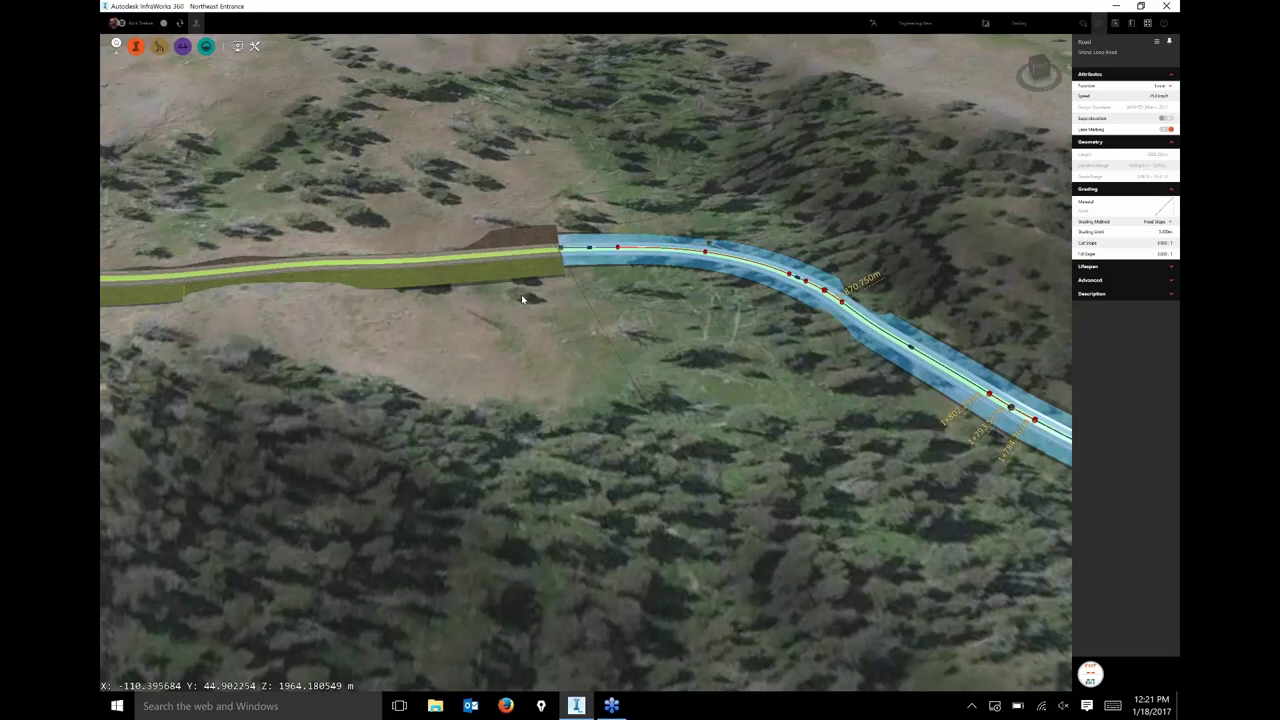
drag(476, 169, 491, 171)
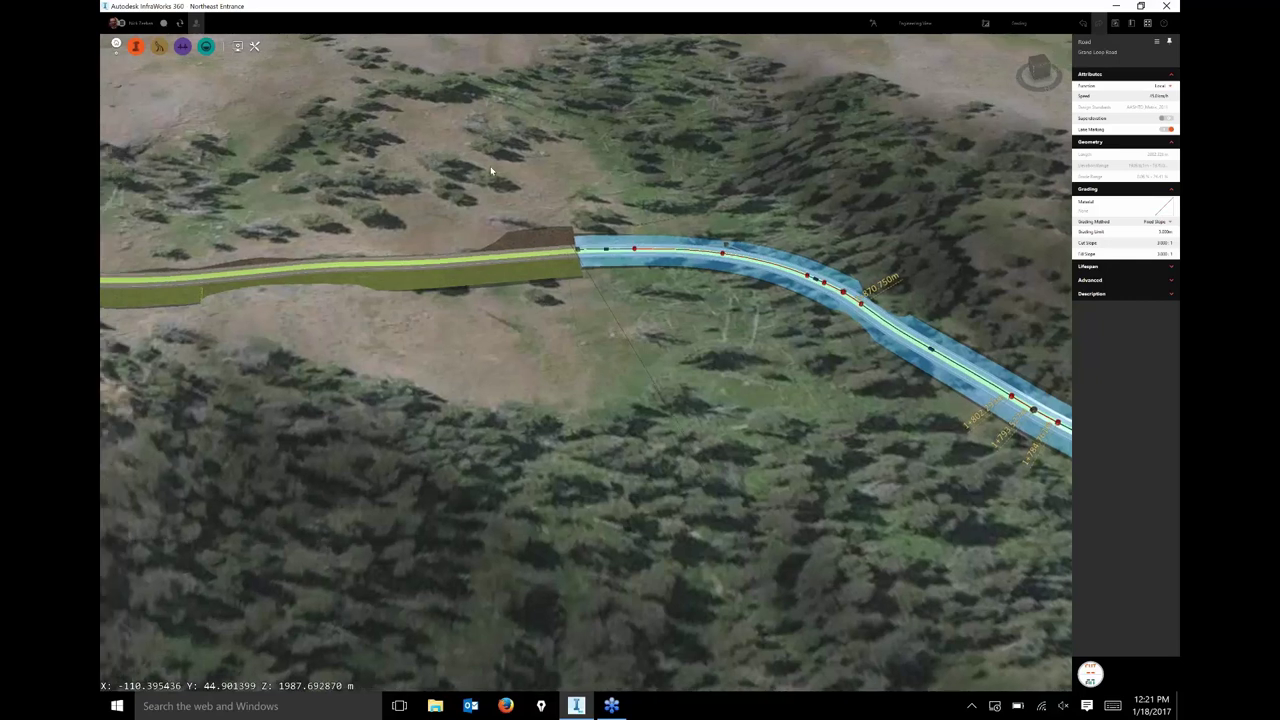
drag(228, 310, 505, 315)
click(489, 296)
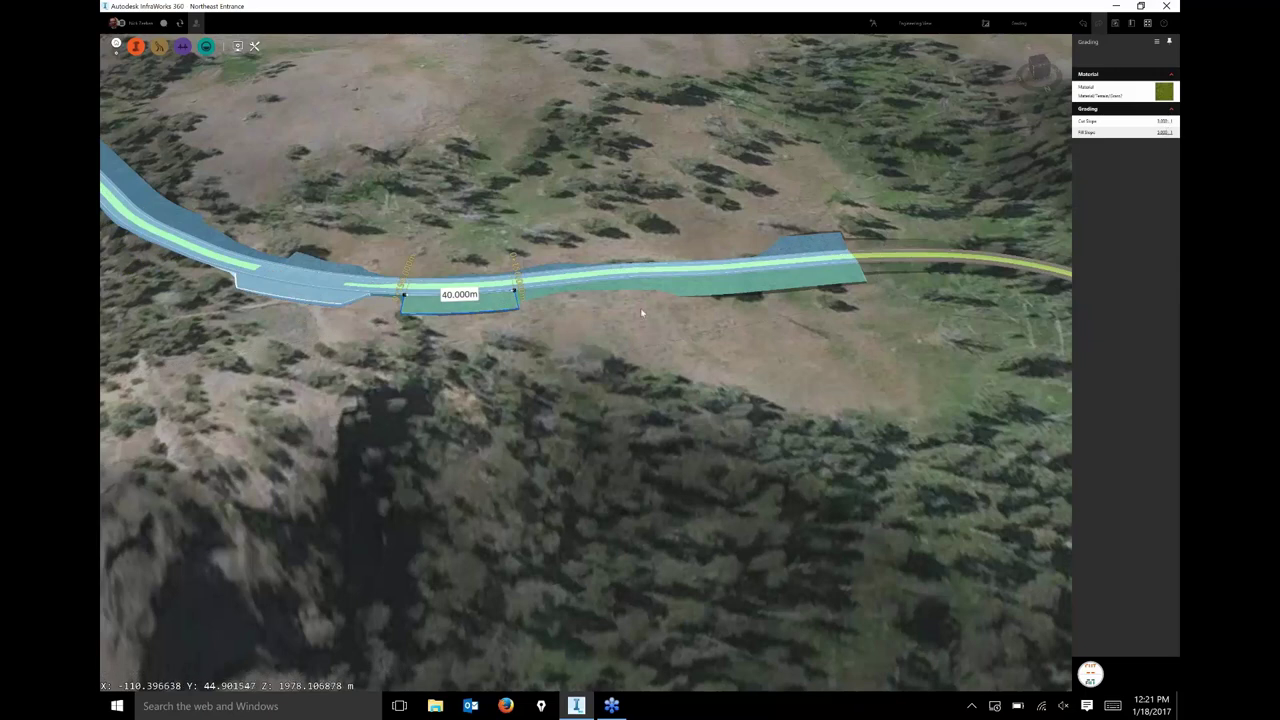
right_click(504, 302)
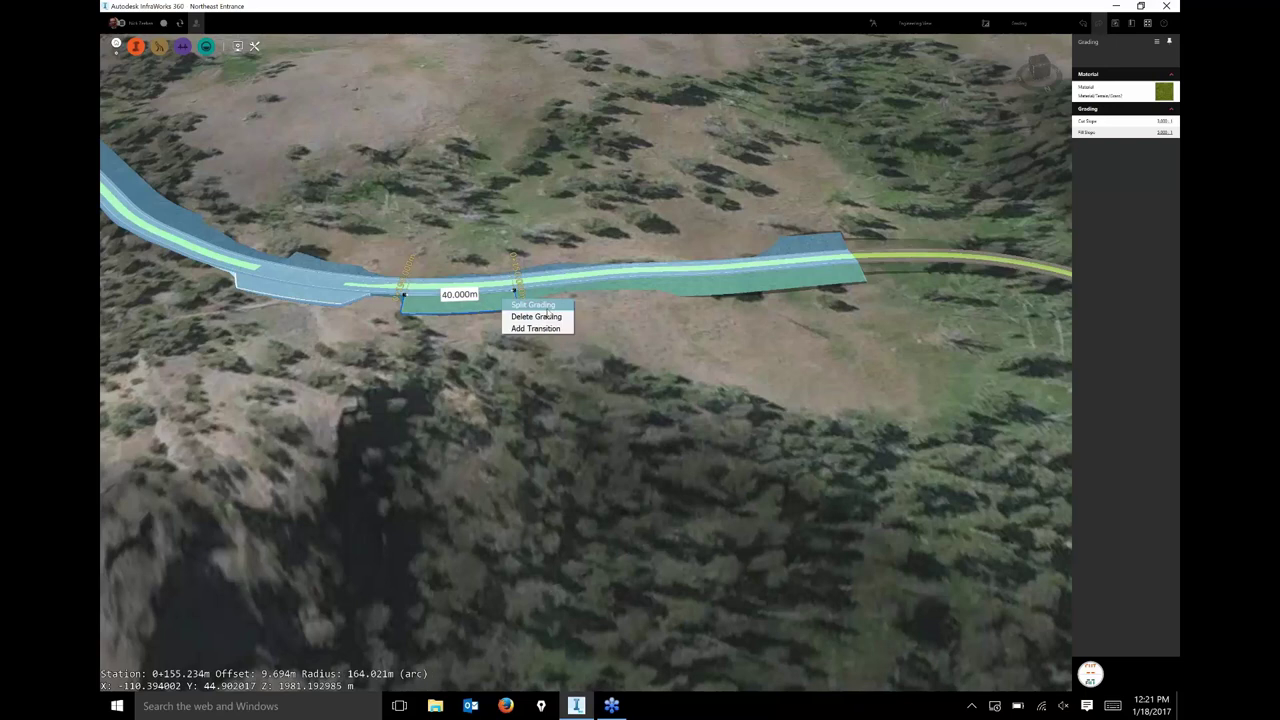
click(549, 318)
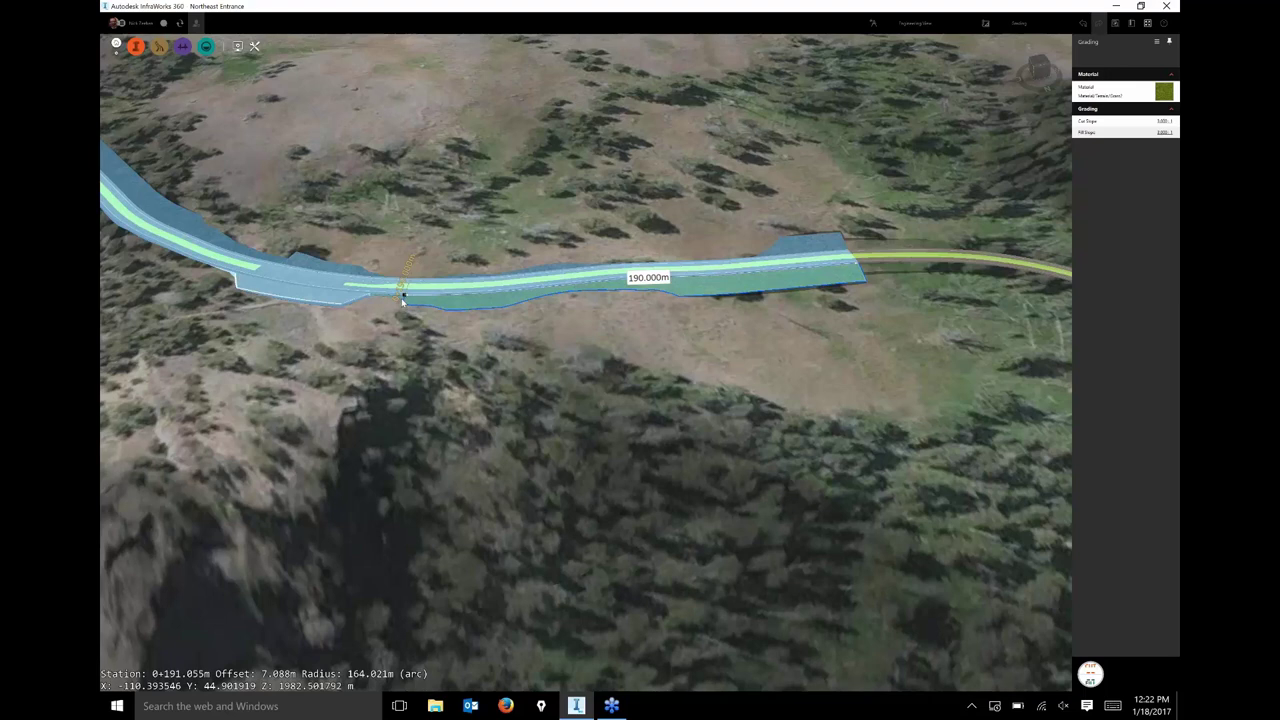
Examine the remaining grass grading strip and how it meets the transition beside the turnout
scroll(403, 300, up, 1)
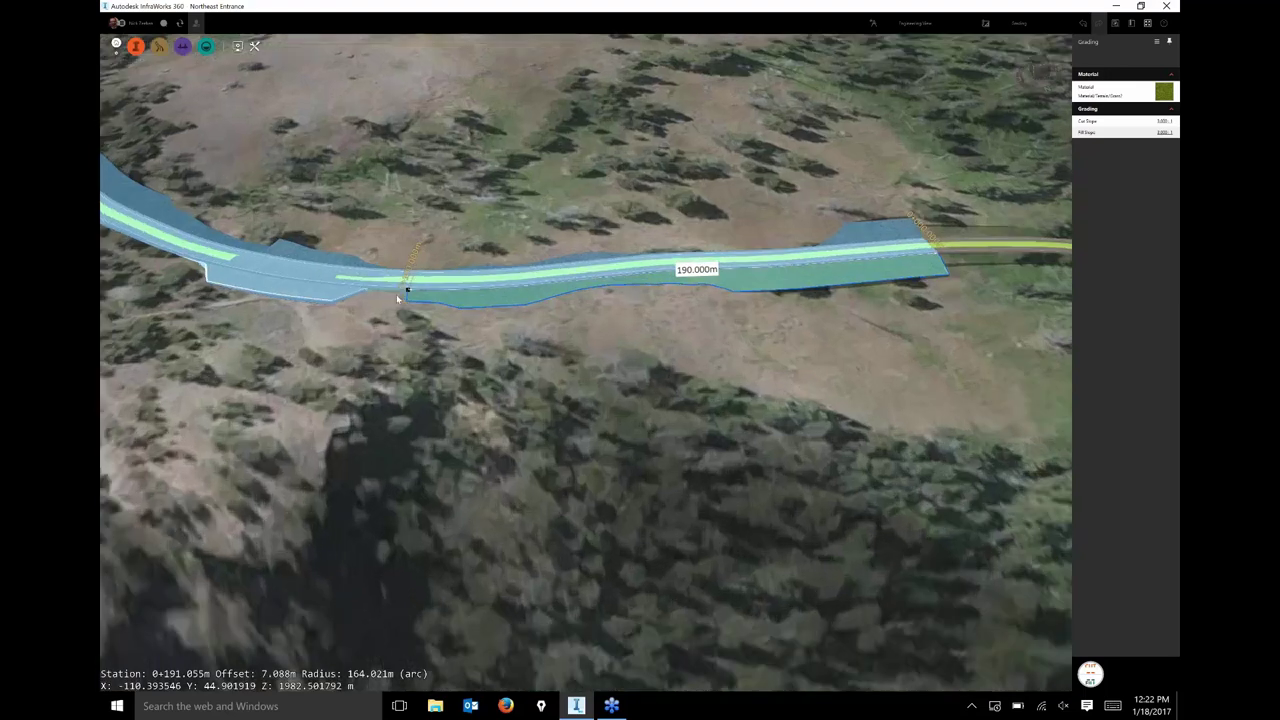
scroll(396, 294, up, 1)
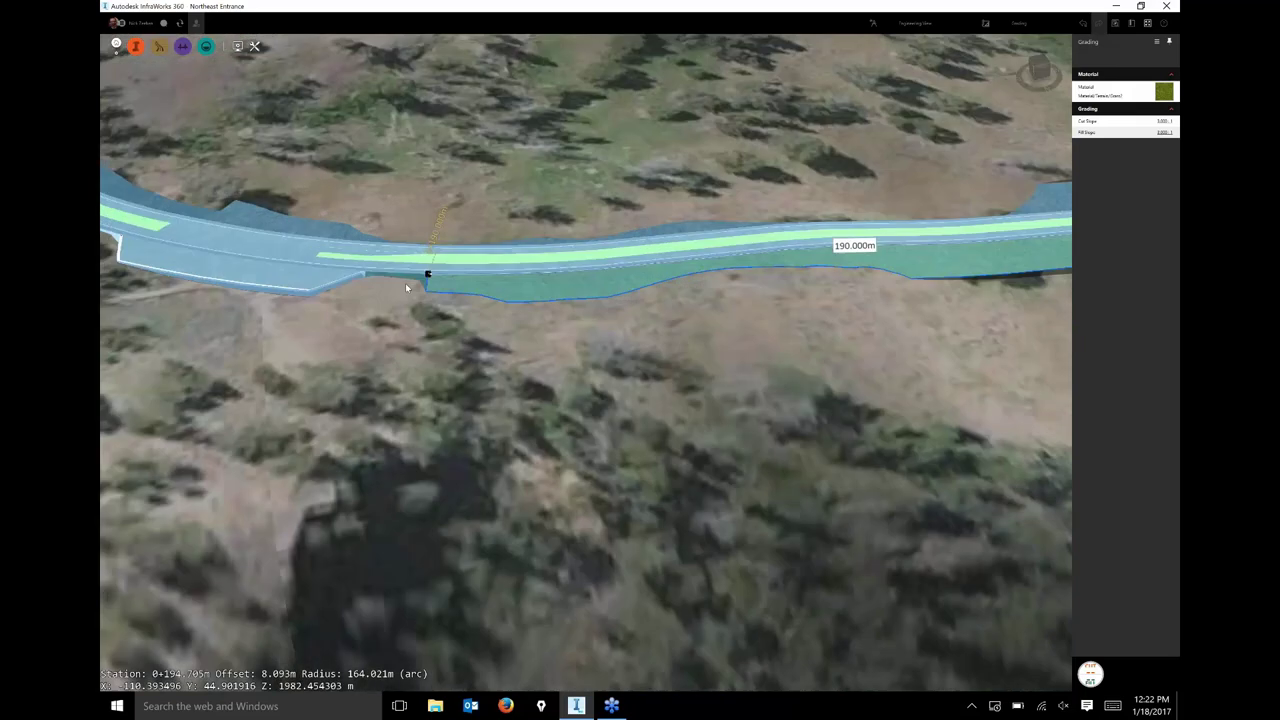
scroll(405, 283, up, 1)
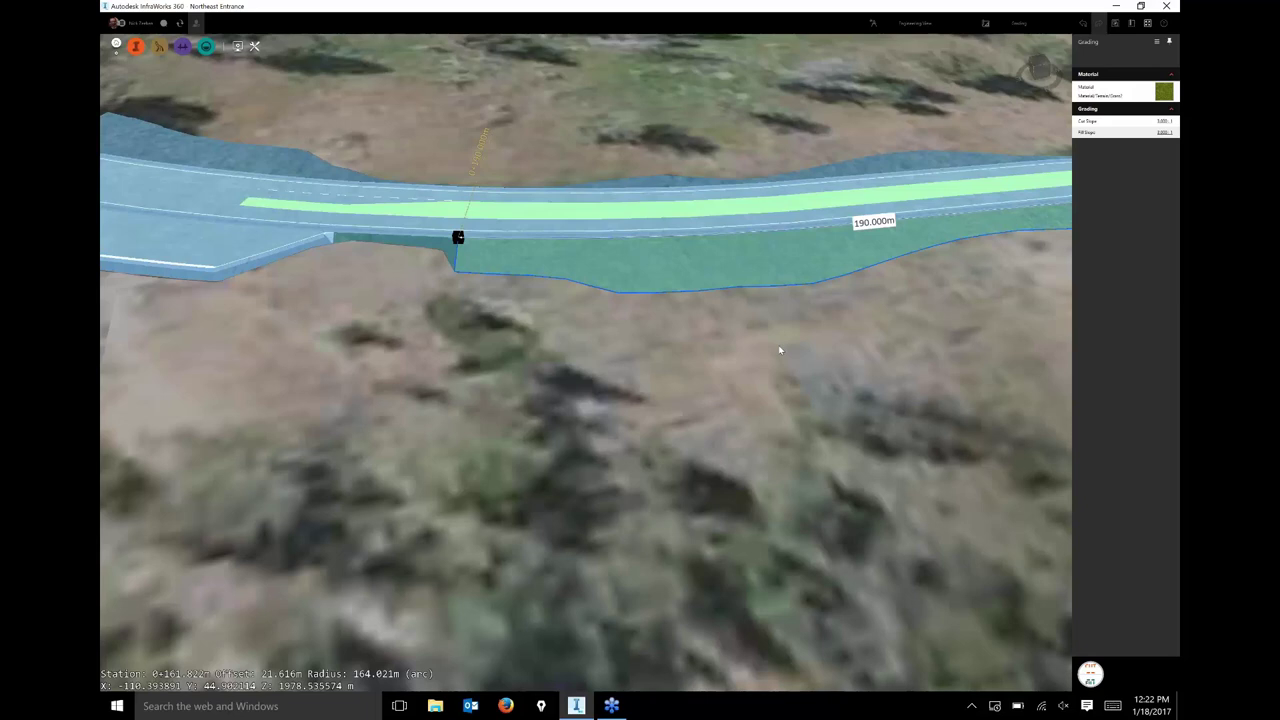
scroll(780, 350, down, 1)
scroll(780, 350, down, 1)
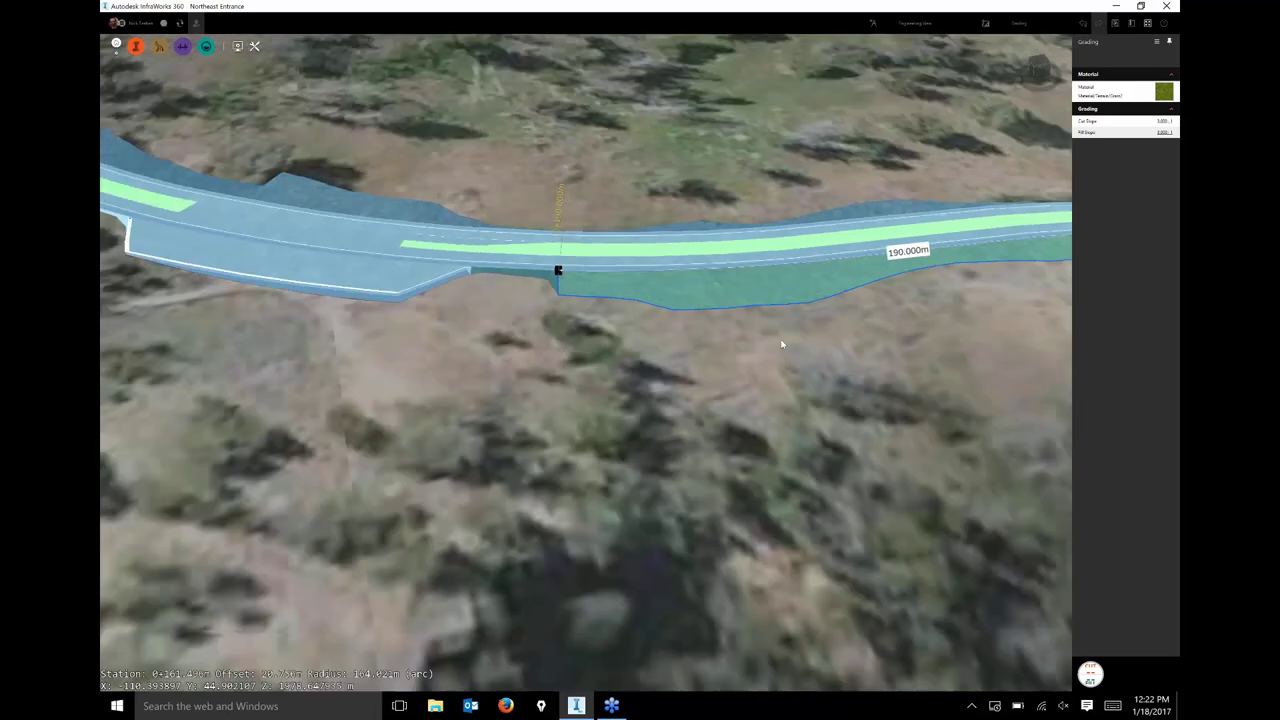
scroll(781, 344, down, 1)
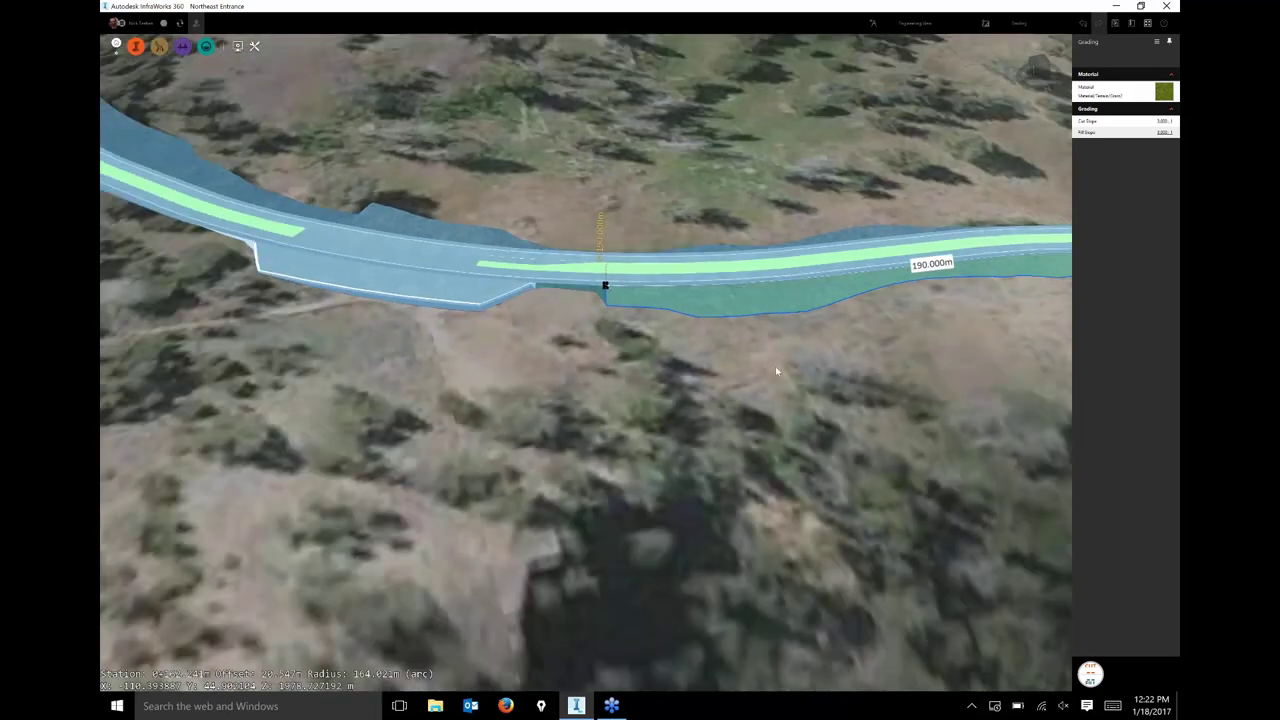
scroll(780, 372, down, 1)
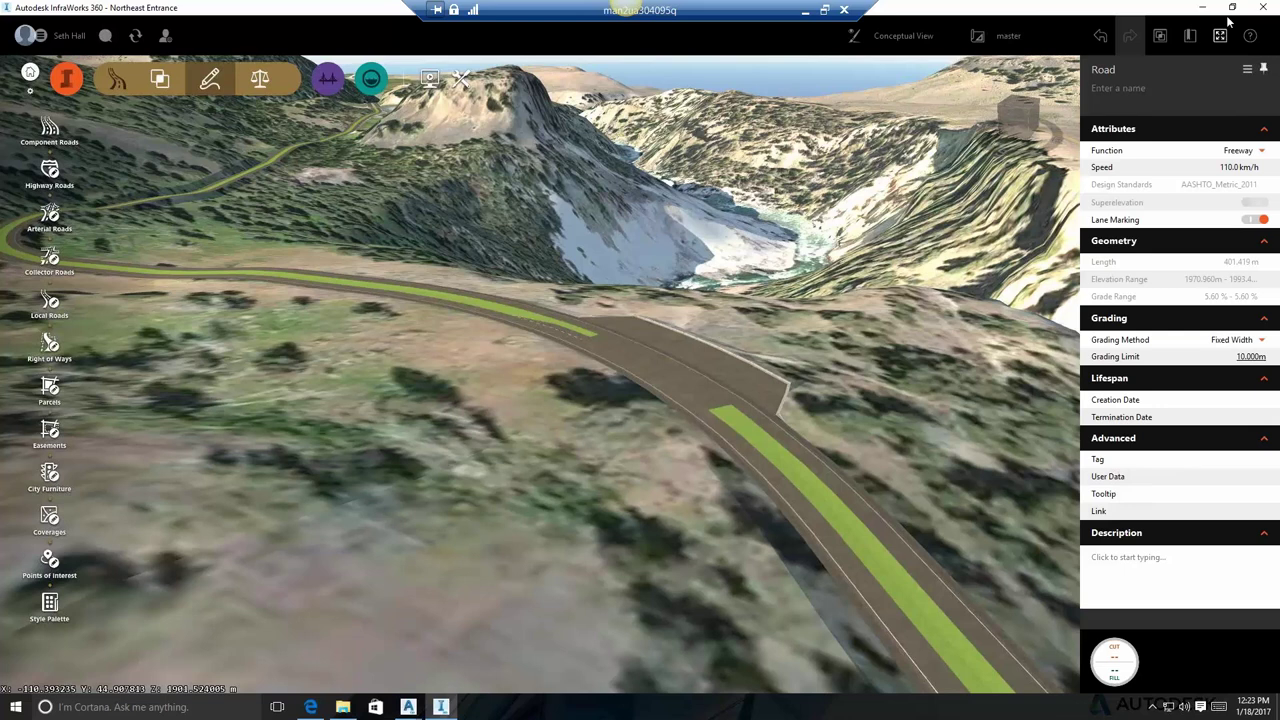
Go to the "matching" bookmark view and select the plain two-lane road for component editing
click(1189, 36)
mouse_move(1154, 110)
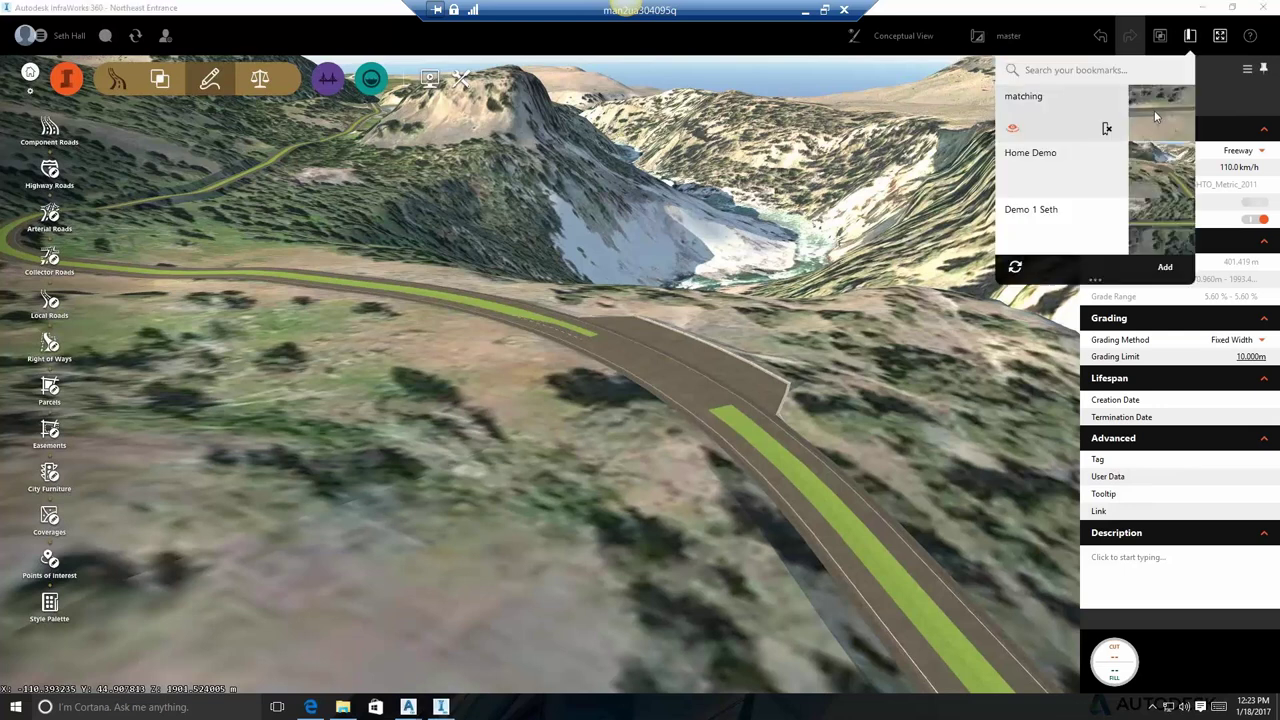
click(1153, 113)
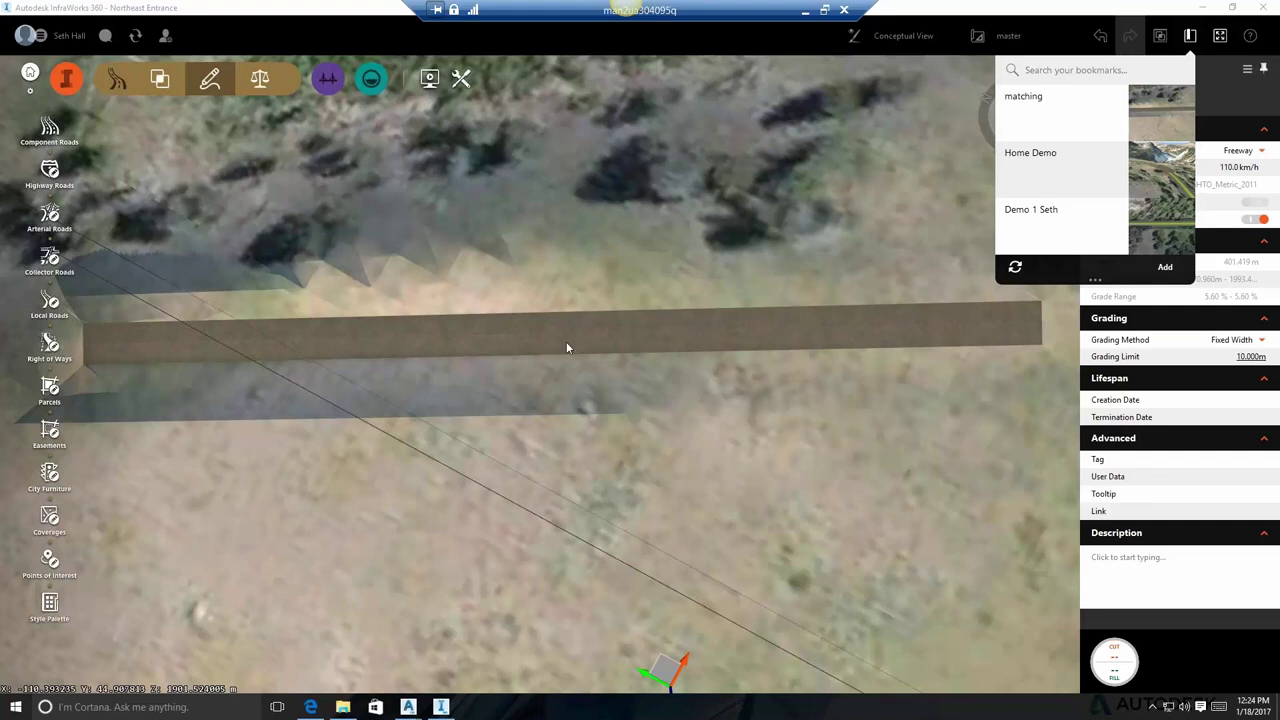
click(432, 330)
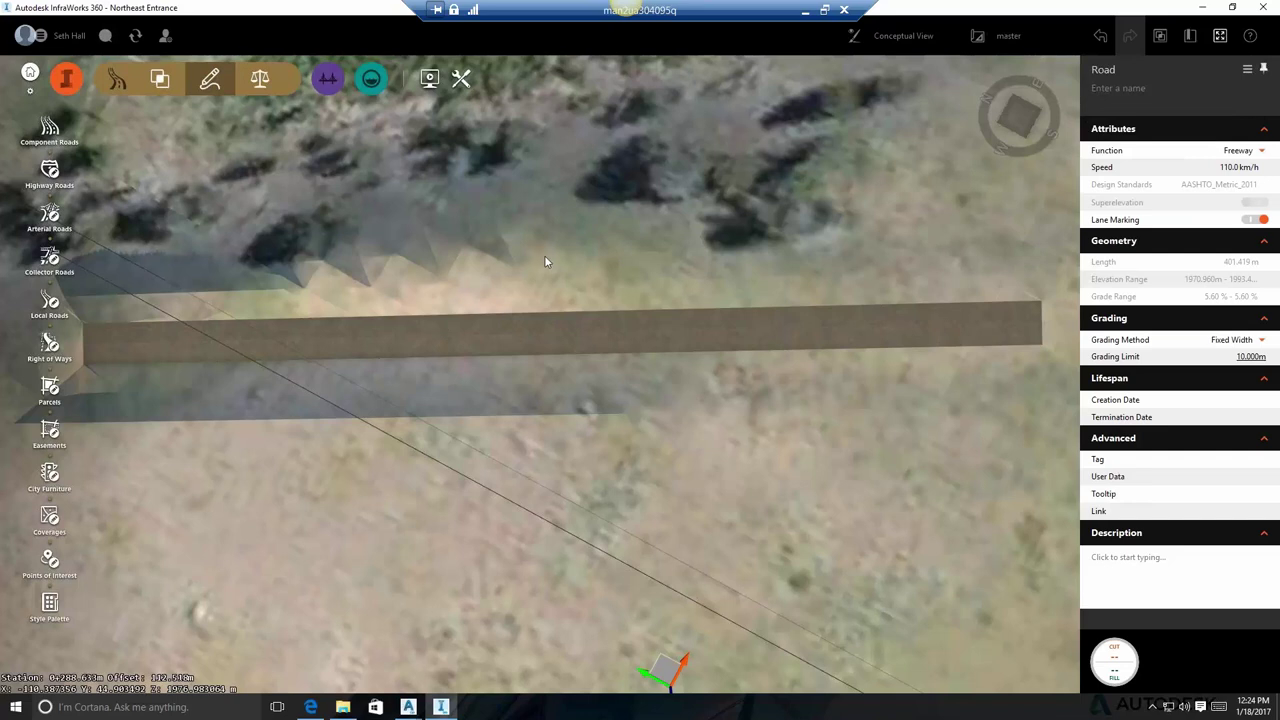
click(474, 325)
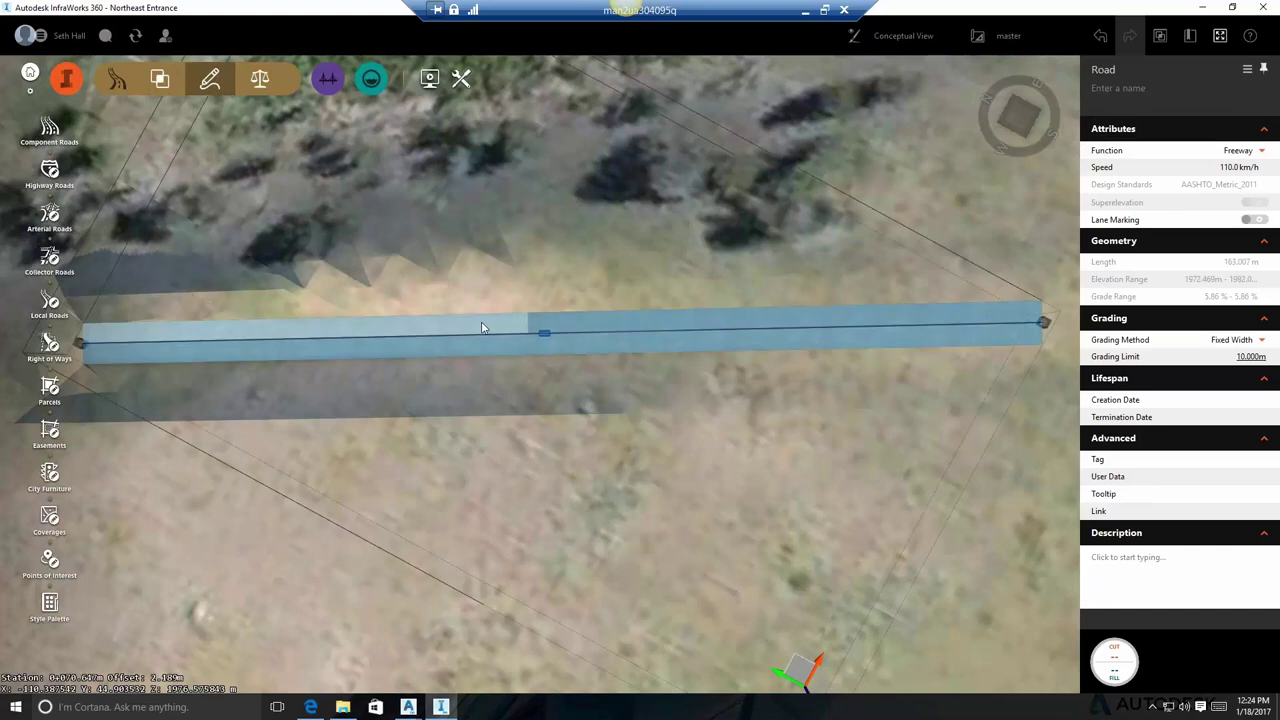
Examine the lane and sidewalk components on both sides of the split in the two-lane road
click(481, 327)
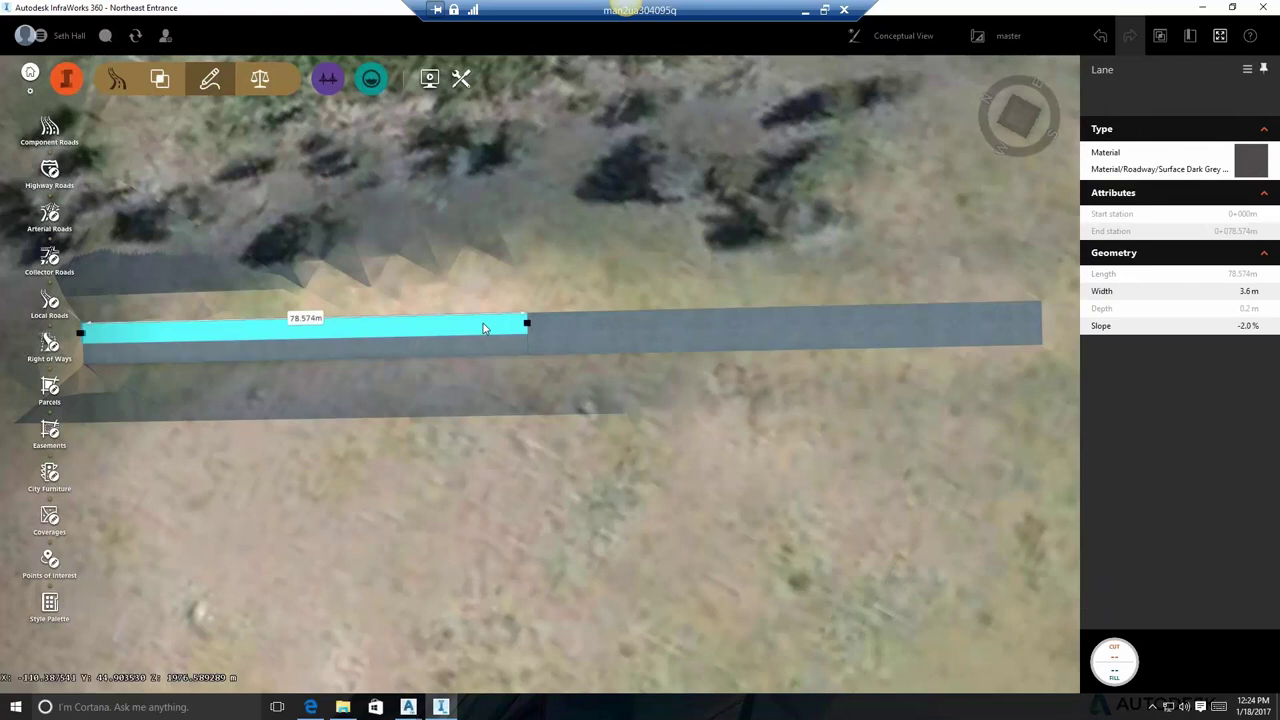
click(584, 331)
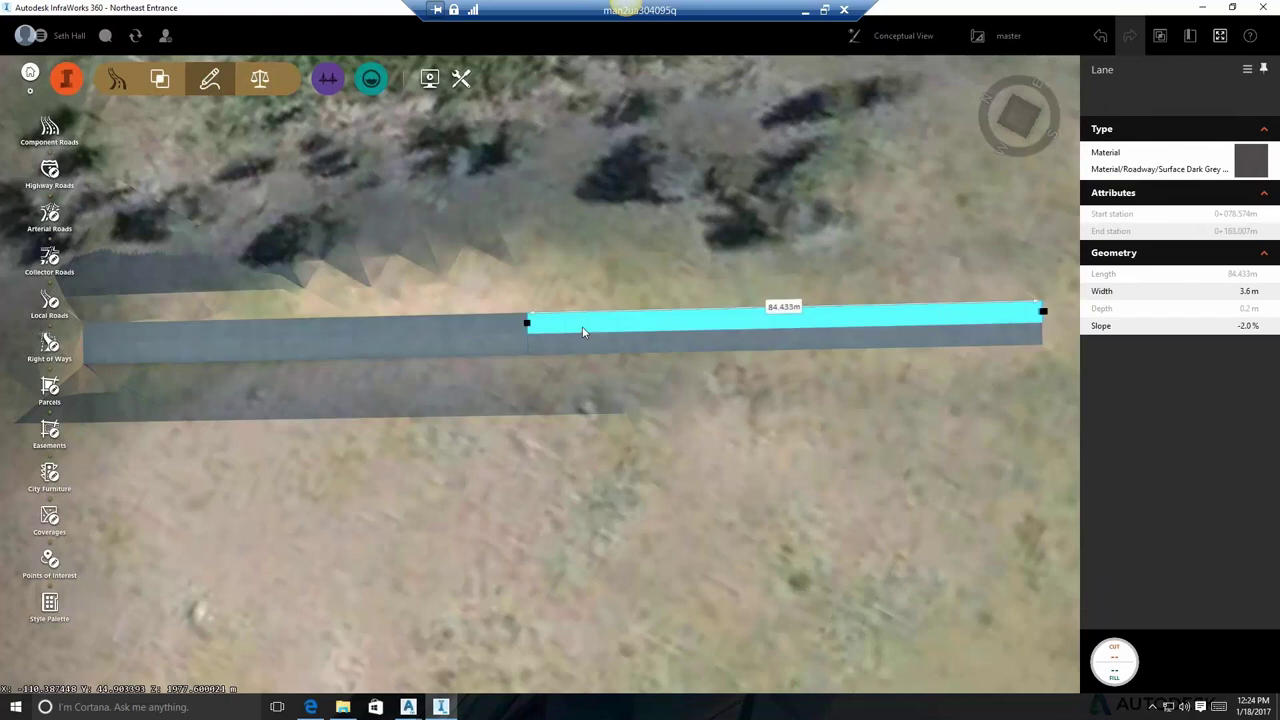
click(430, 352)
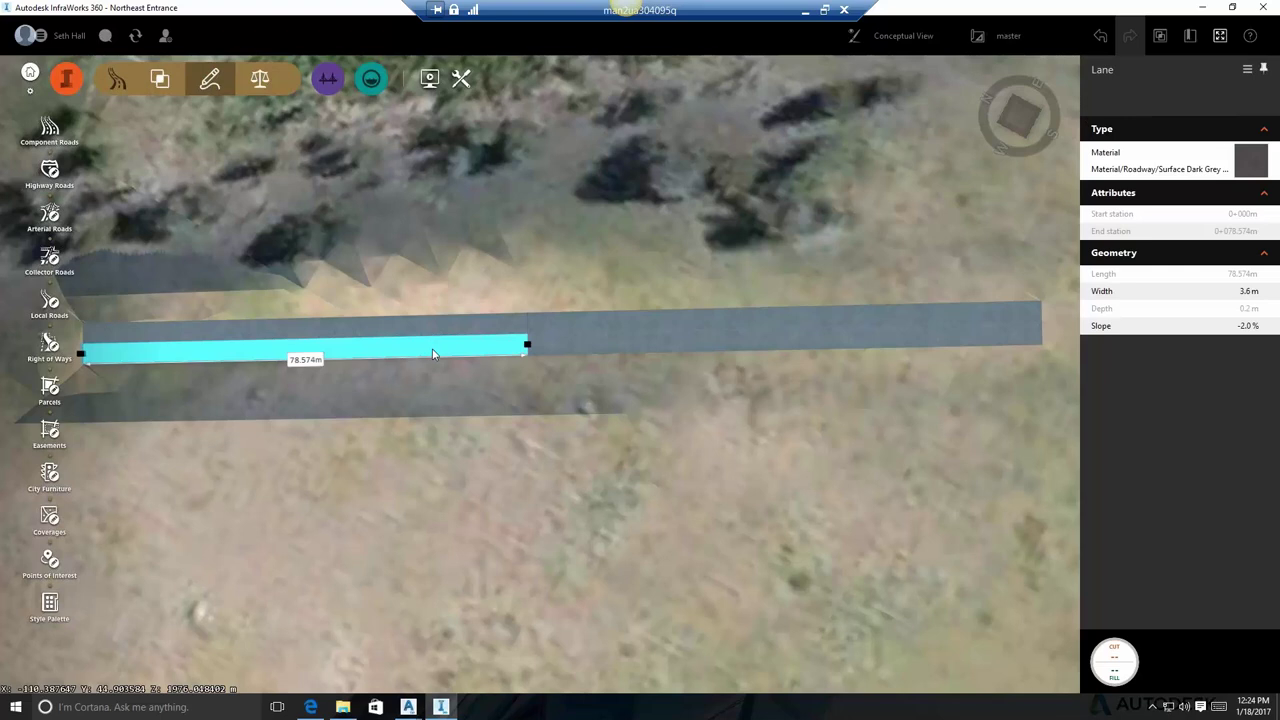
click(581, 348)
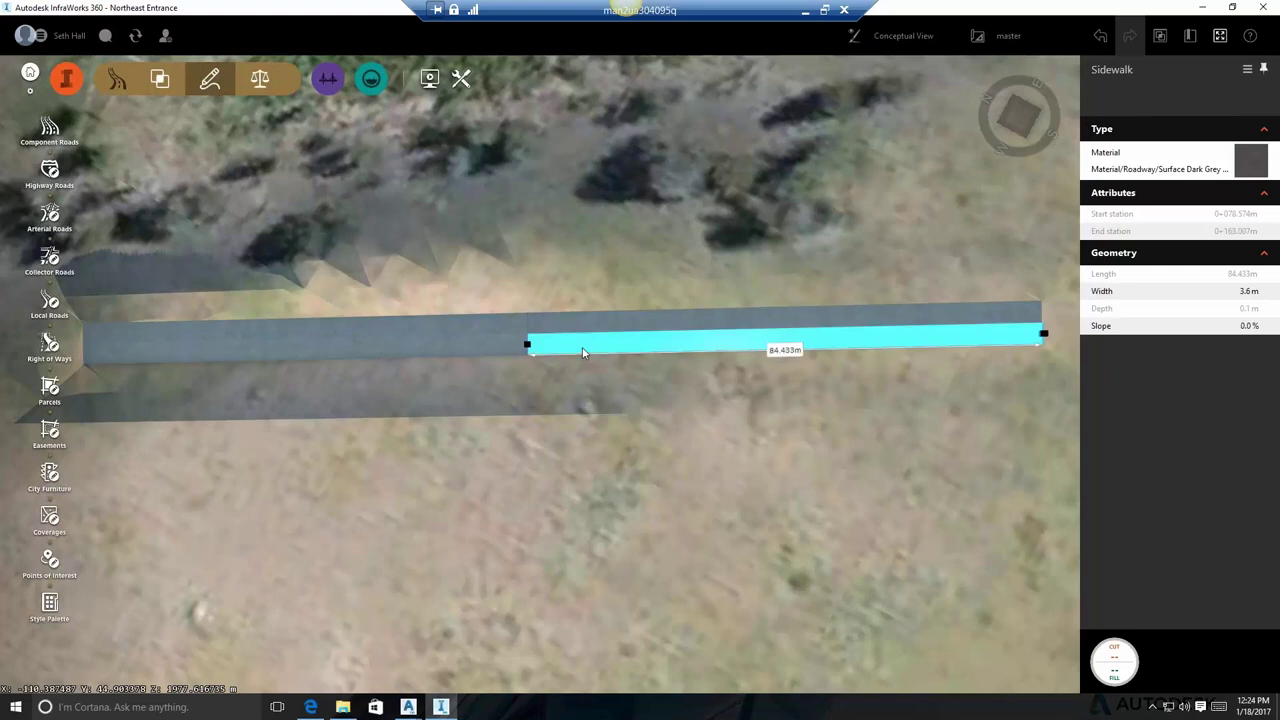
click(517, 350)
Add a 10 m Transition Out to the first upper lane segment and a 10 m Transition In to the adjoining lane segment
click(502, 328)
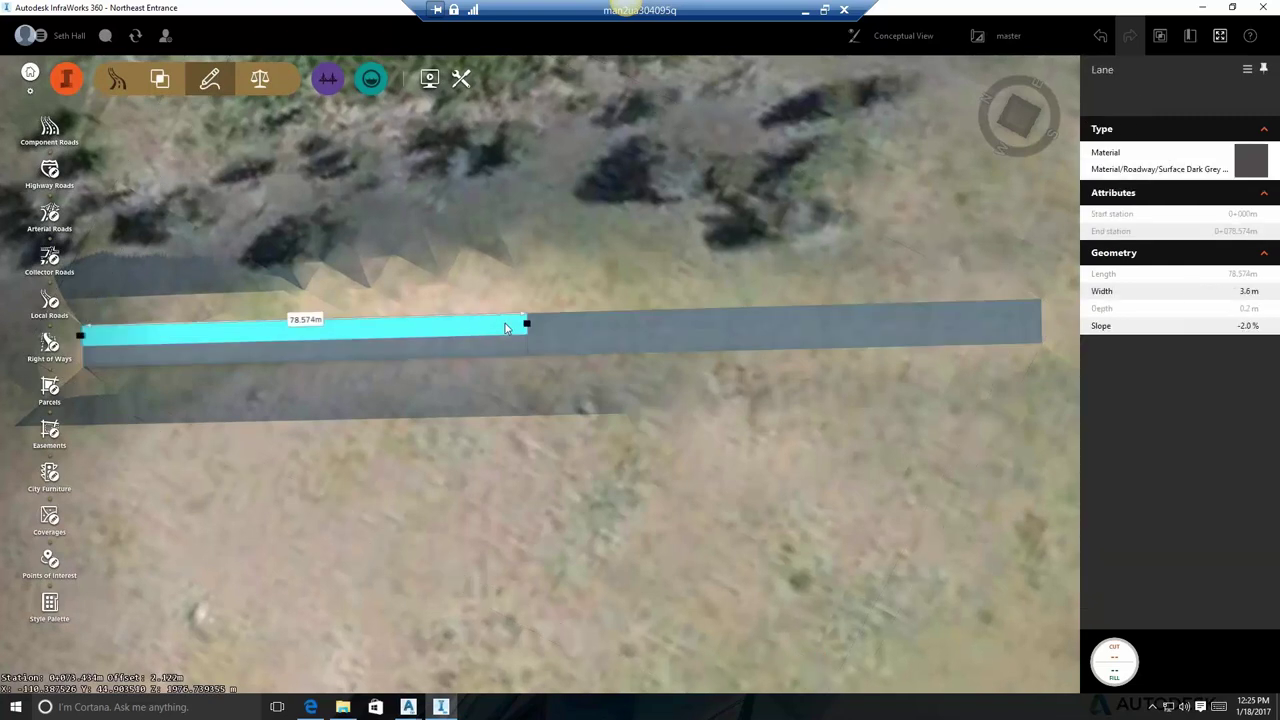
right_click(540, 234)
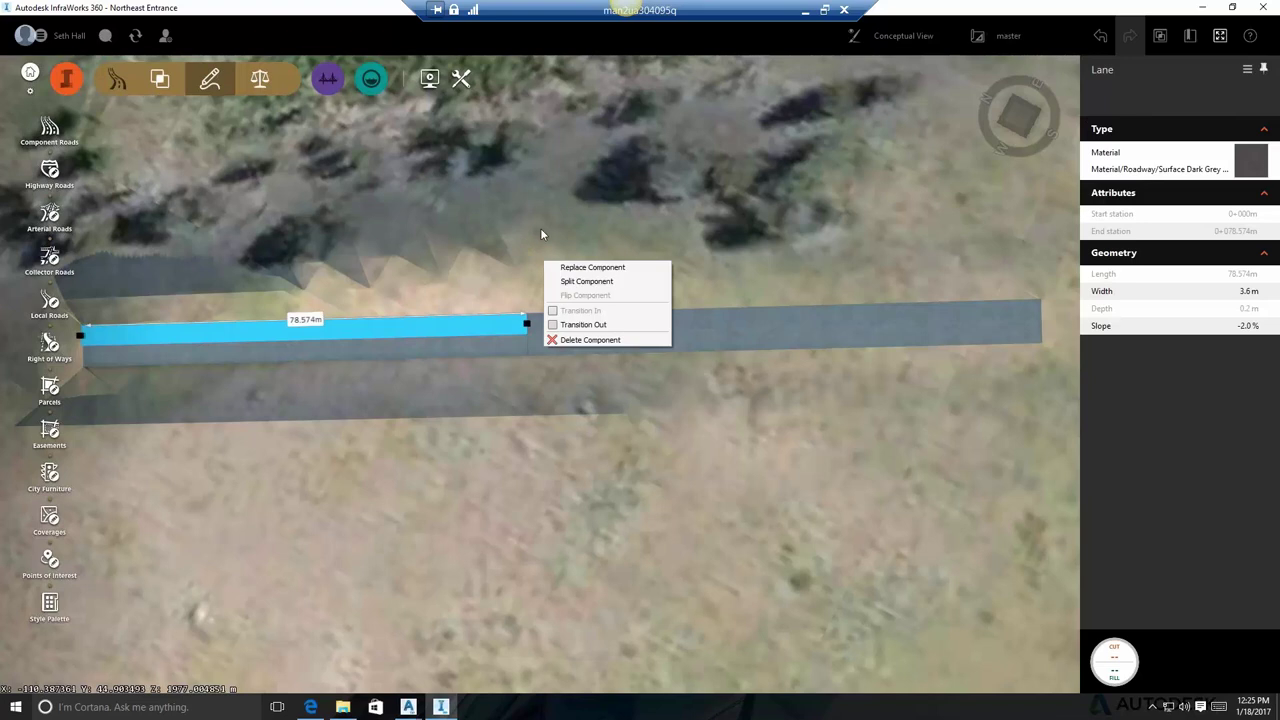
click(550, 325)
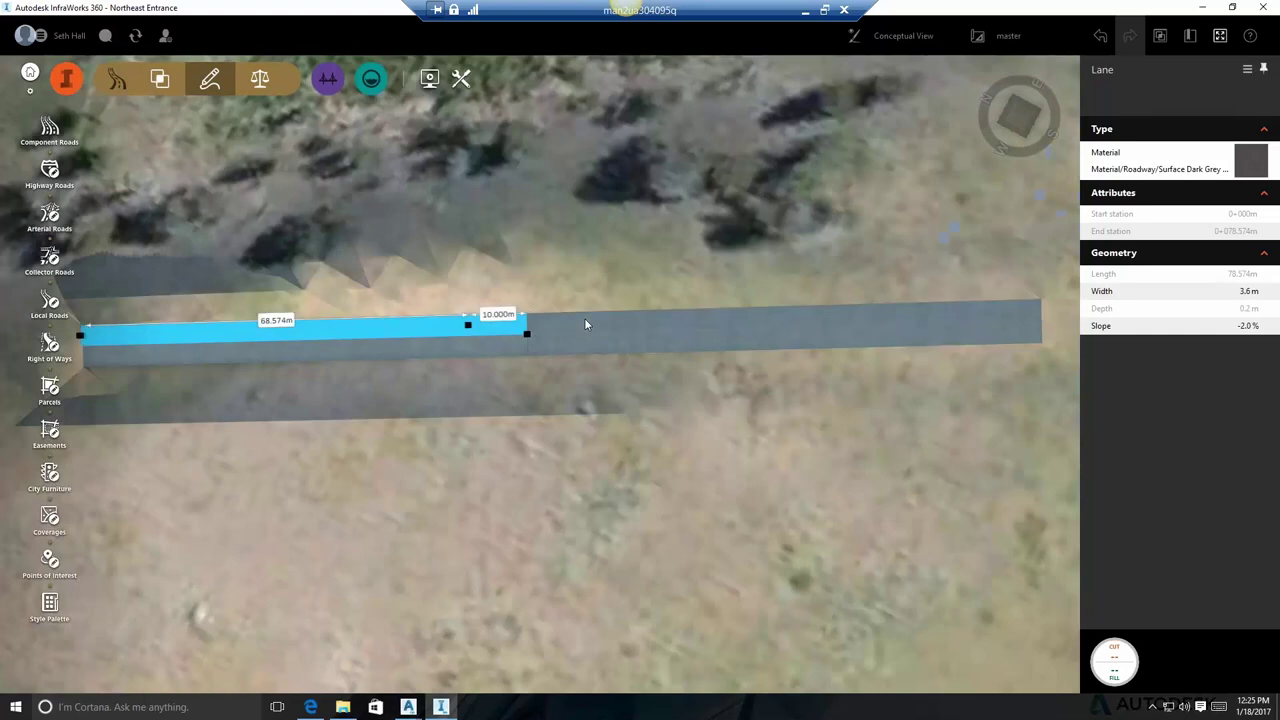
click(585, 319)
right_click(605, 261)
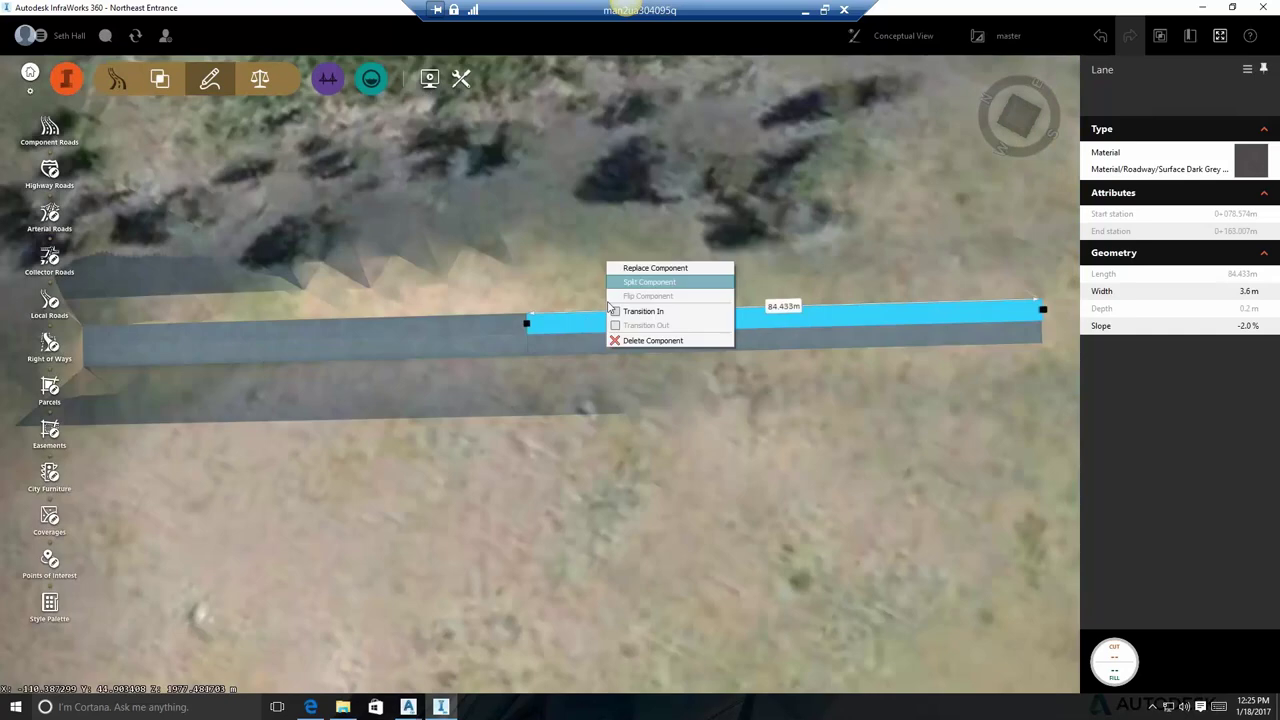
click(614, 311)
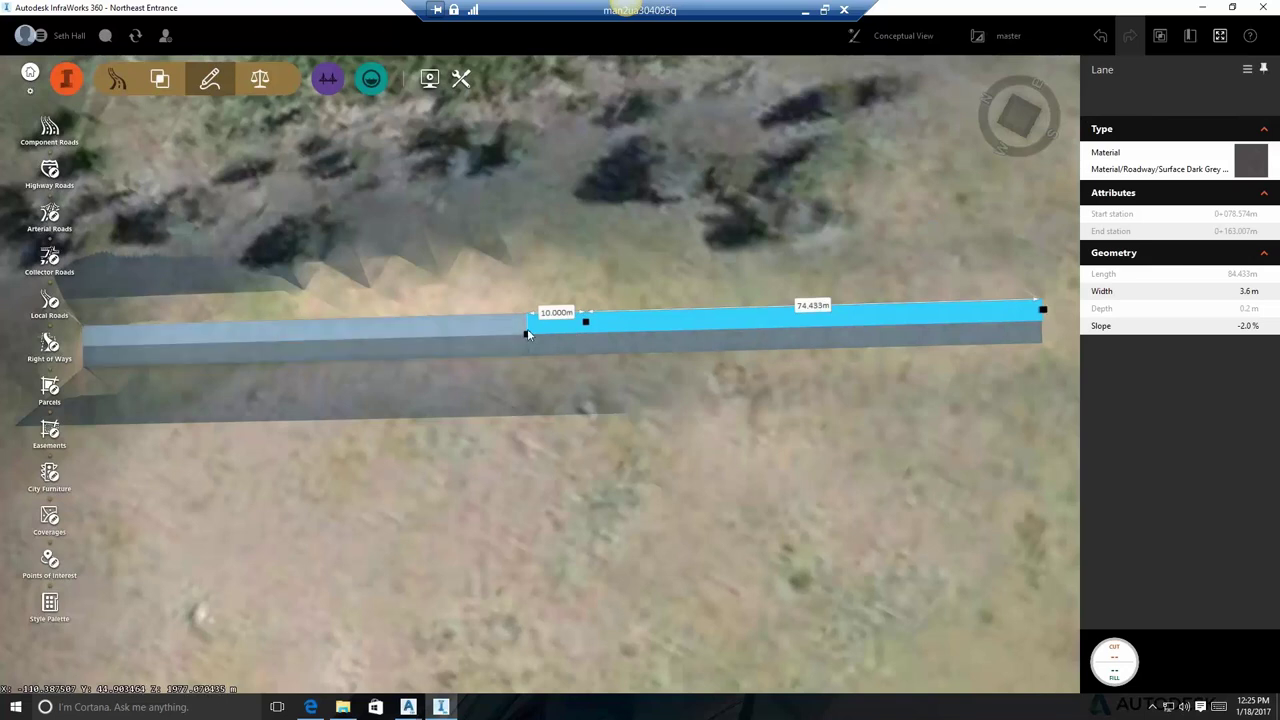
Add a 10 m Transition Out to the first lower lane segment and a 10 m Transition In to the adjoining sidewalk component
click(482, 347)
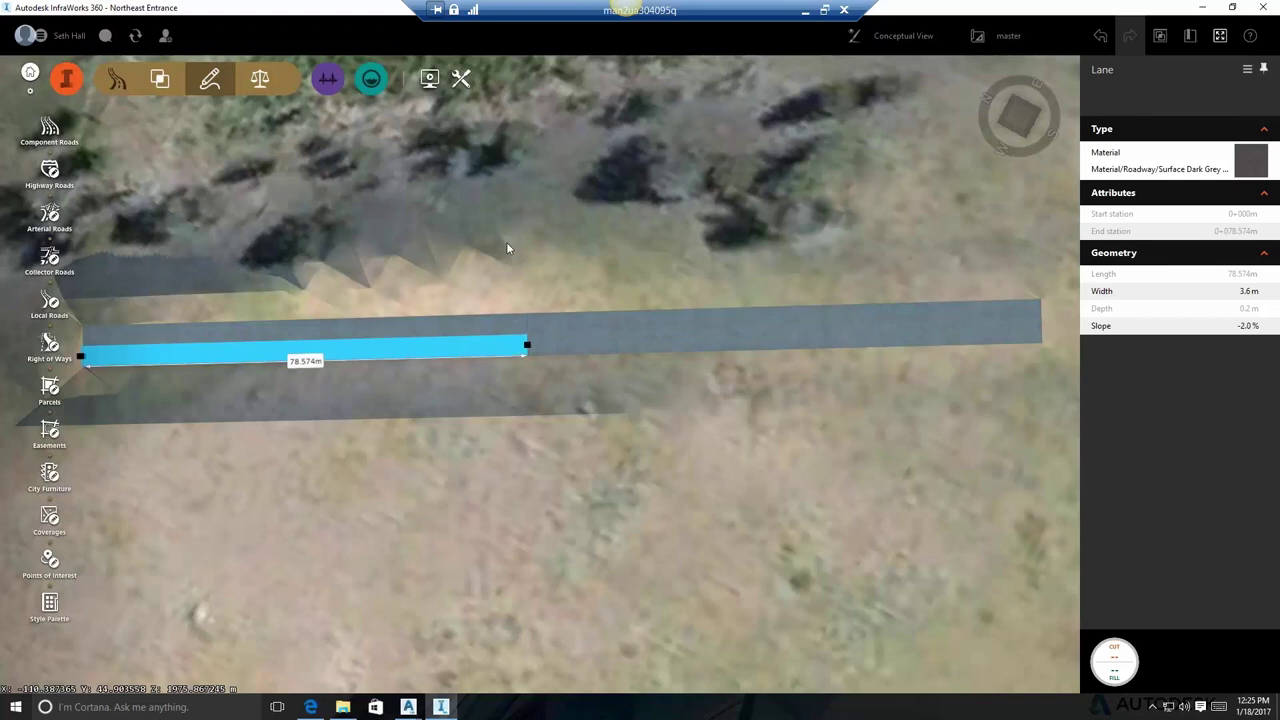
right_click(507, 243)
click(516, 307)
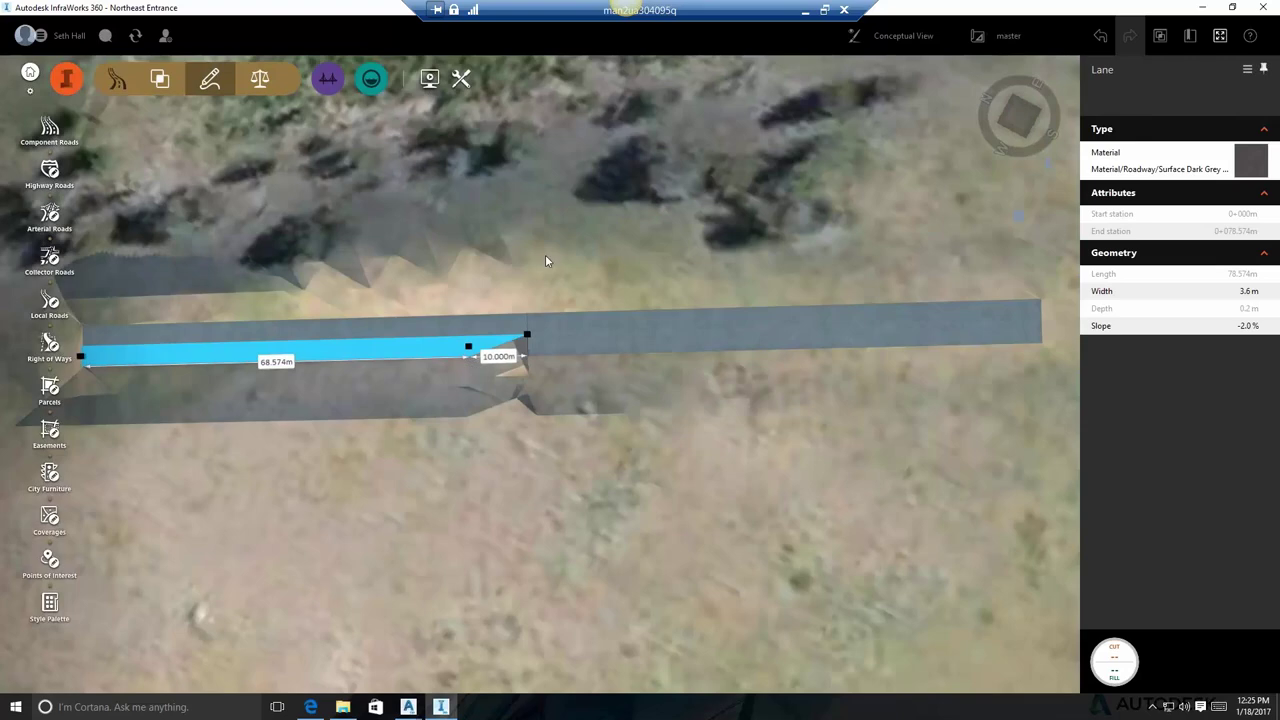
click(553, 347)
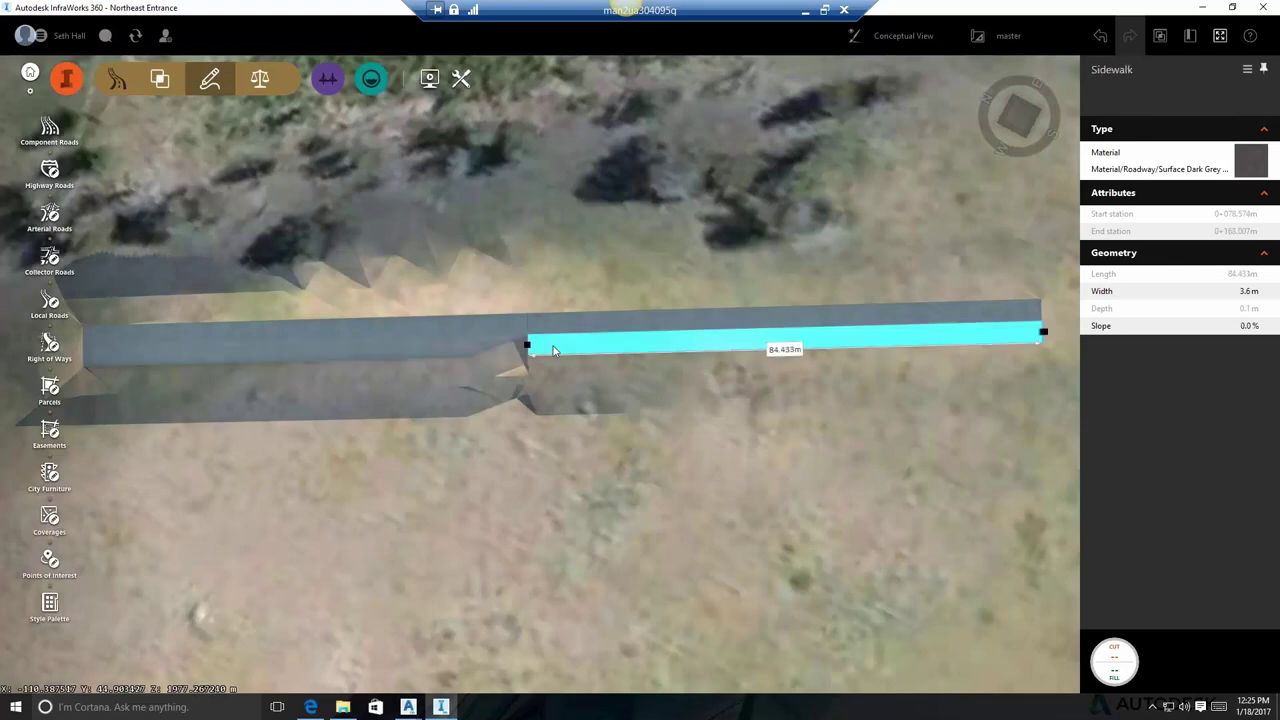
right_click(564, 346)
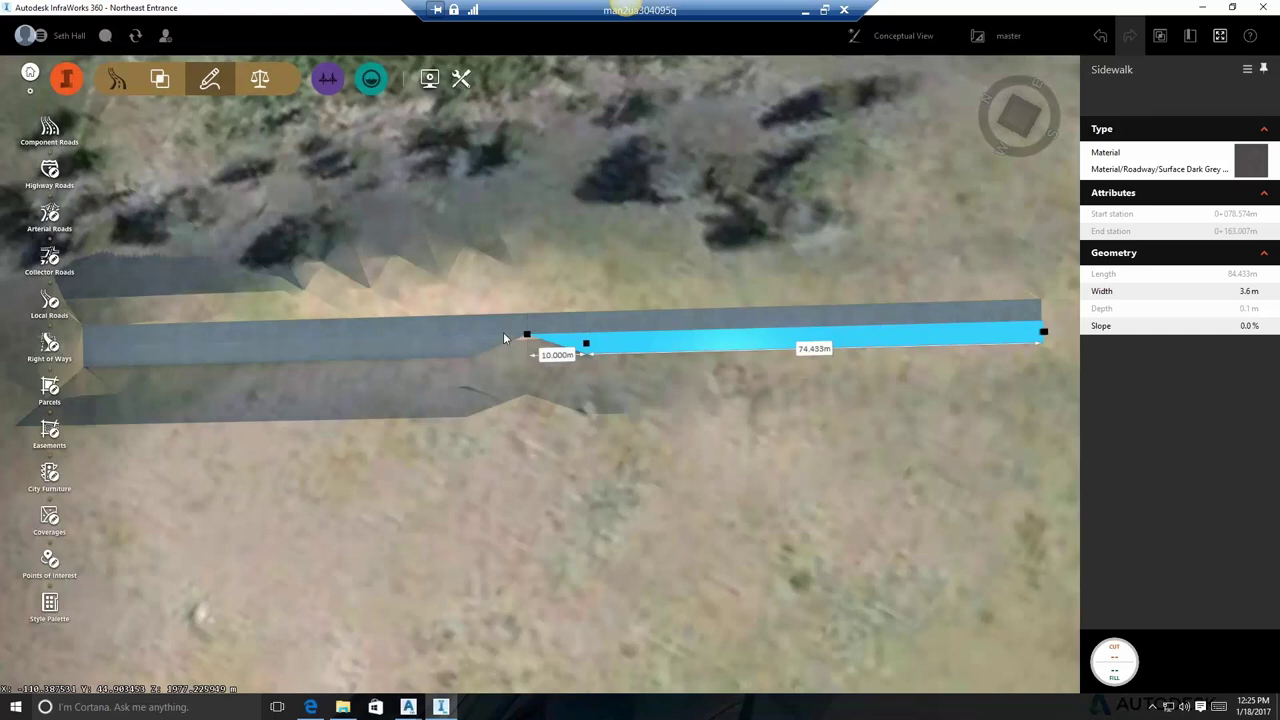
Set the width of the upper lane segment beyond the split to 15 m
click(584, 321)
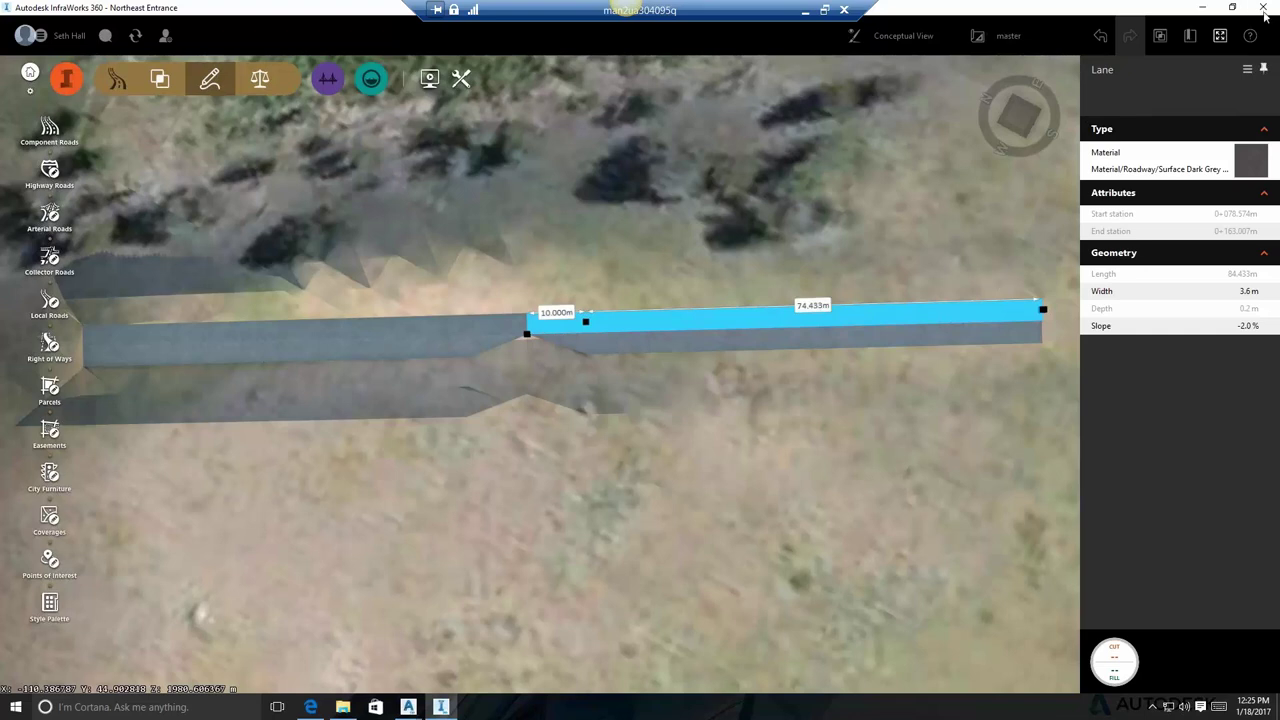
click(1249, 291)
text(5)
key(Return)
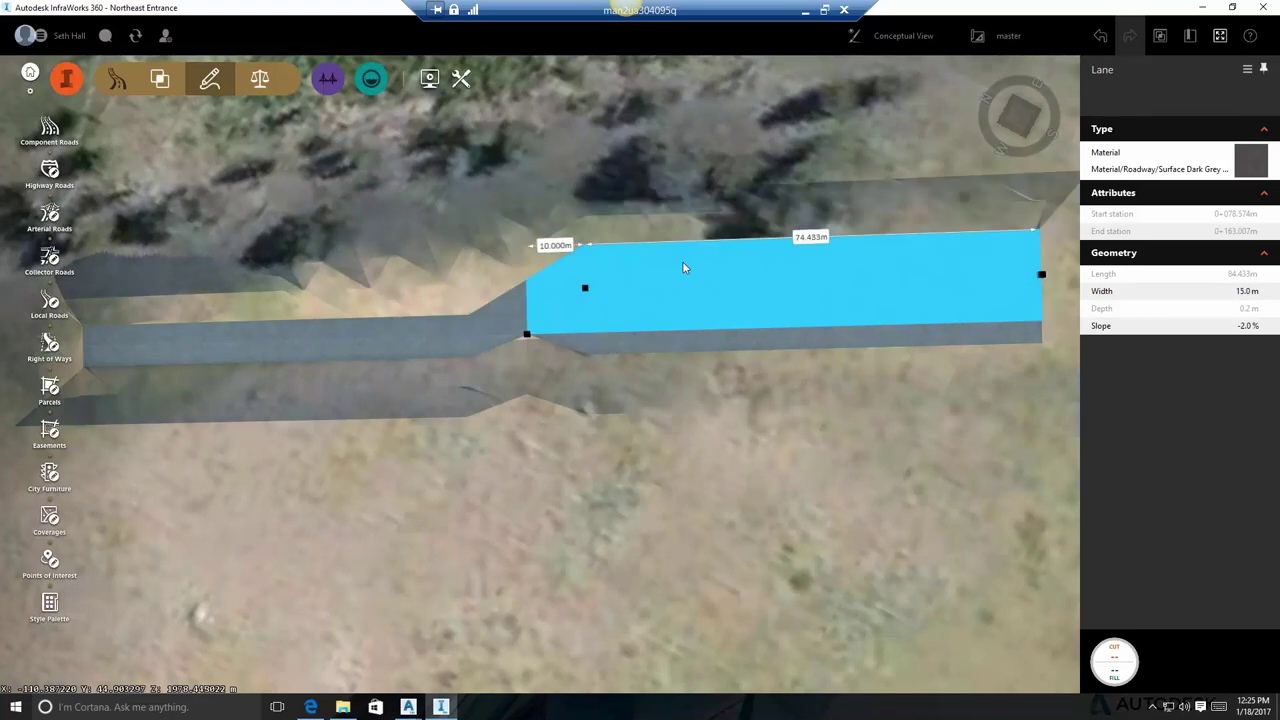
Inspect the widened lane's transition station and length, and compare its shape with the turnout on the freeway
click(585, 288)
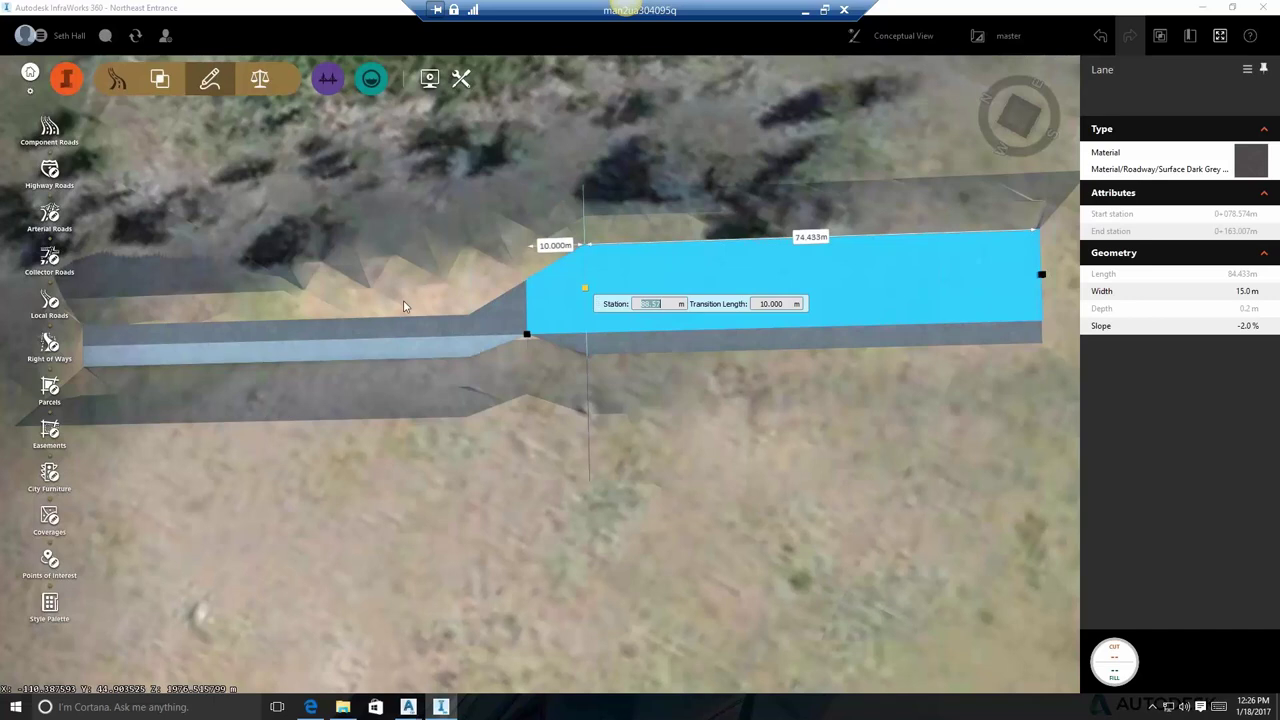
click(507, 416)
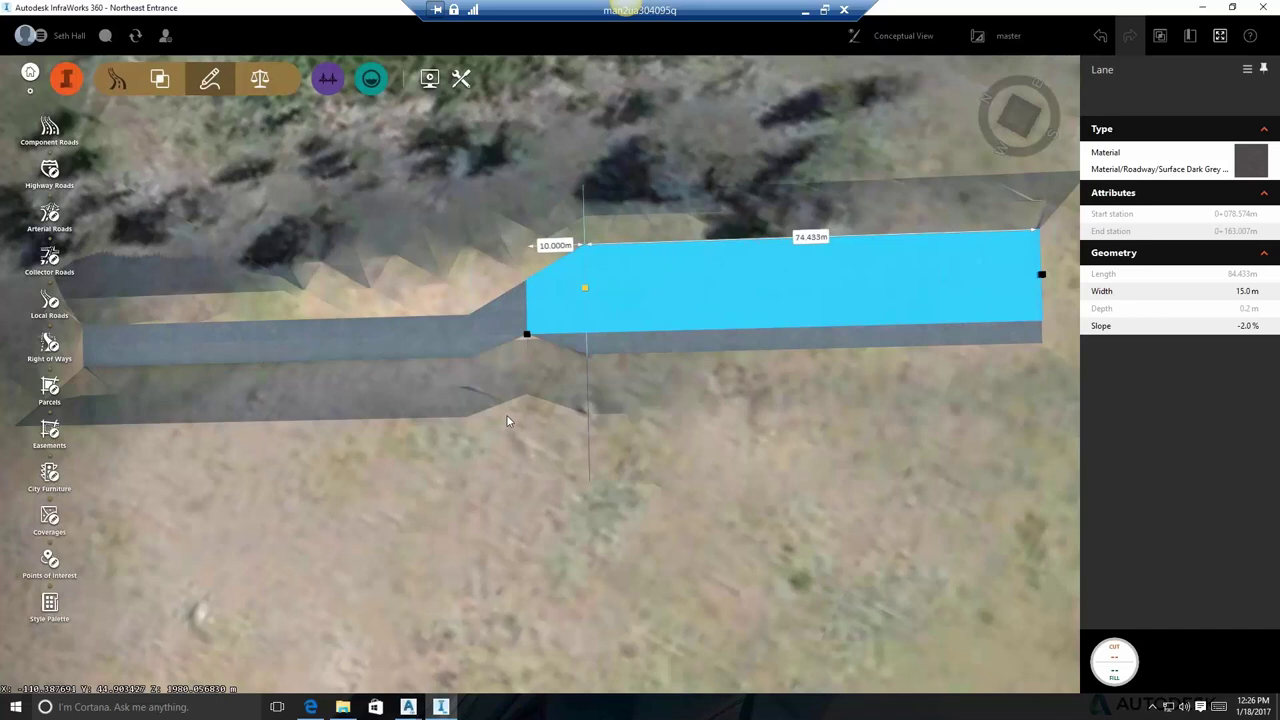
drag(507, 416, 517, 406)
middle_drag(517, 406, 482, 427)
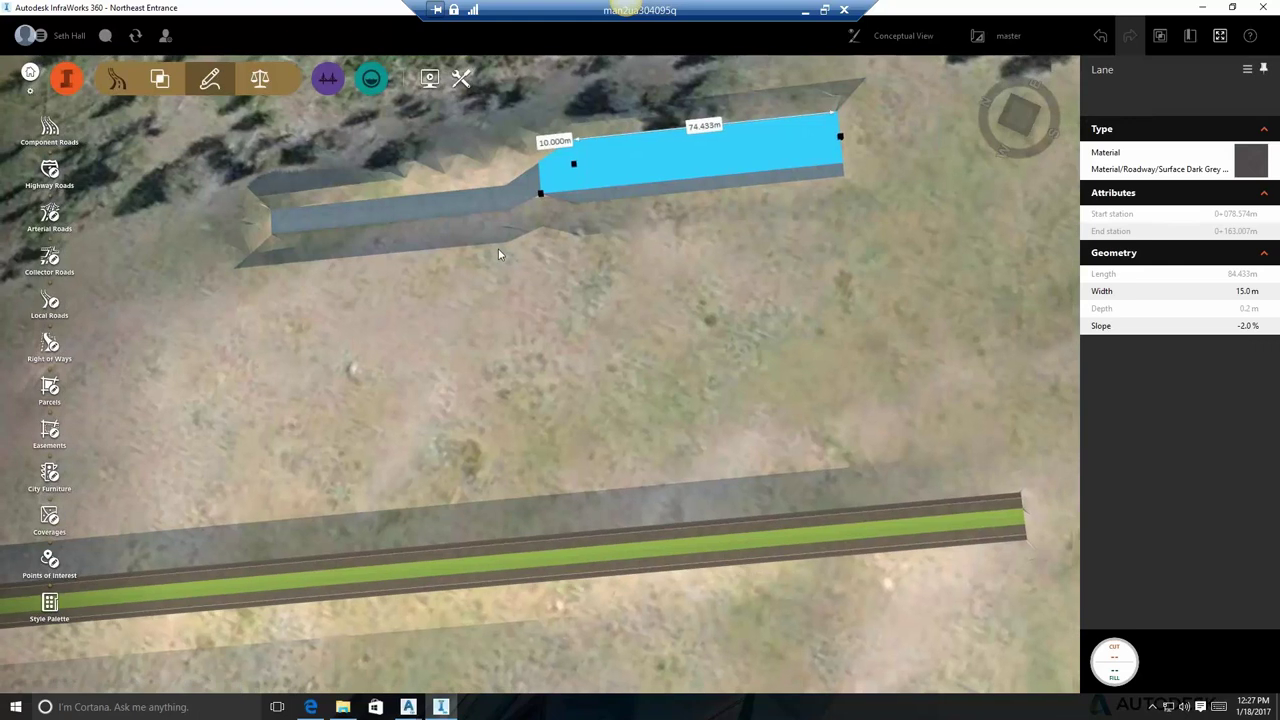
drag(498, 248, 603, 158)
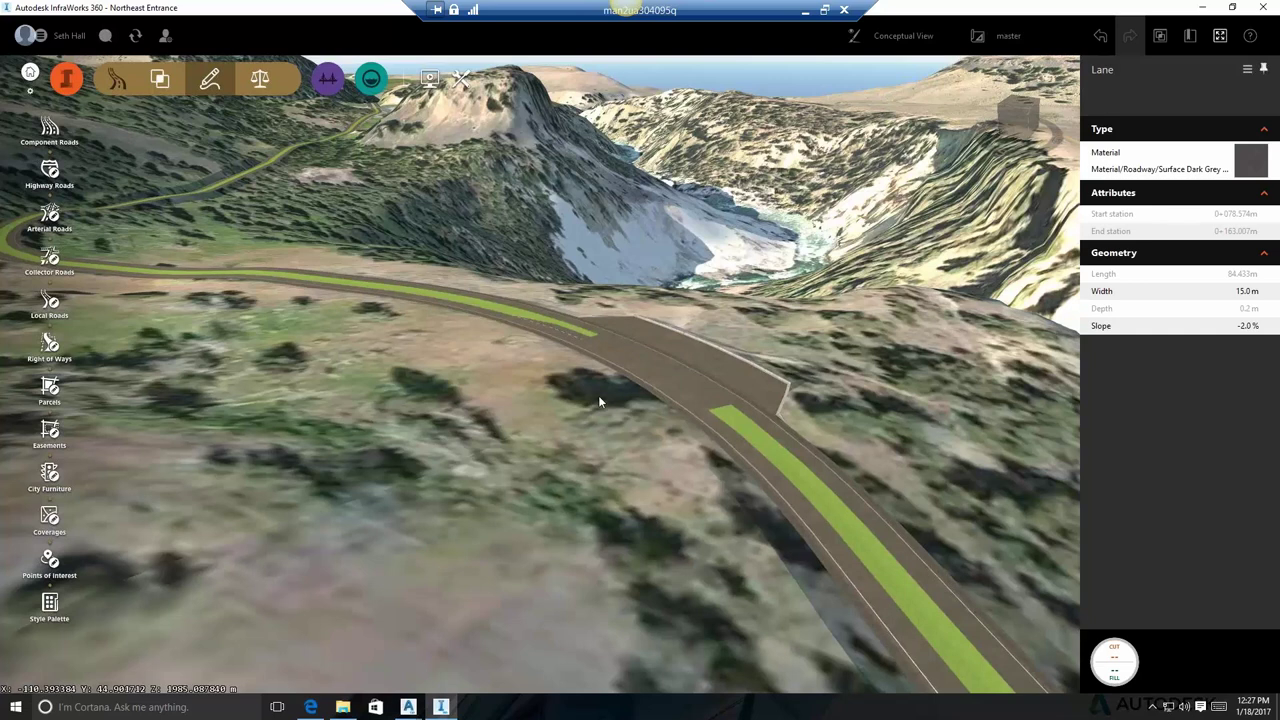
drag(622, 411, 480, 531)
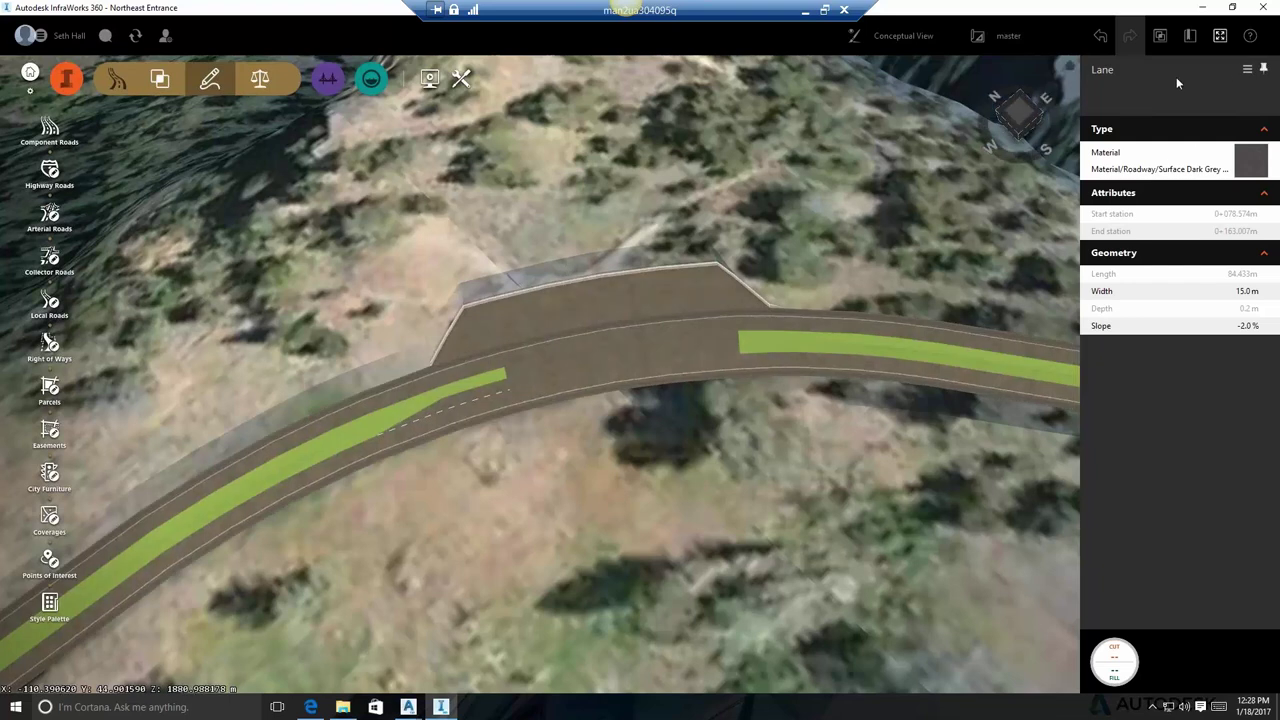
Go to the "matching" bookmark and examine the long divided freeway with the grass median beside the short component road
click(1191, 36)
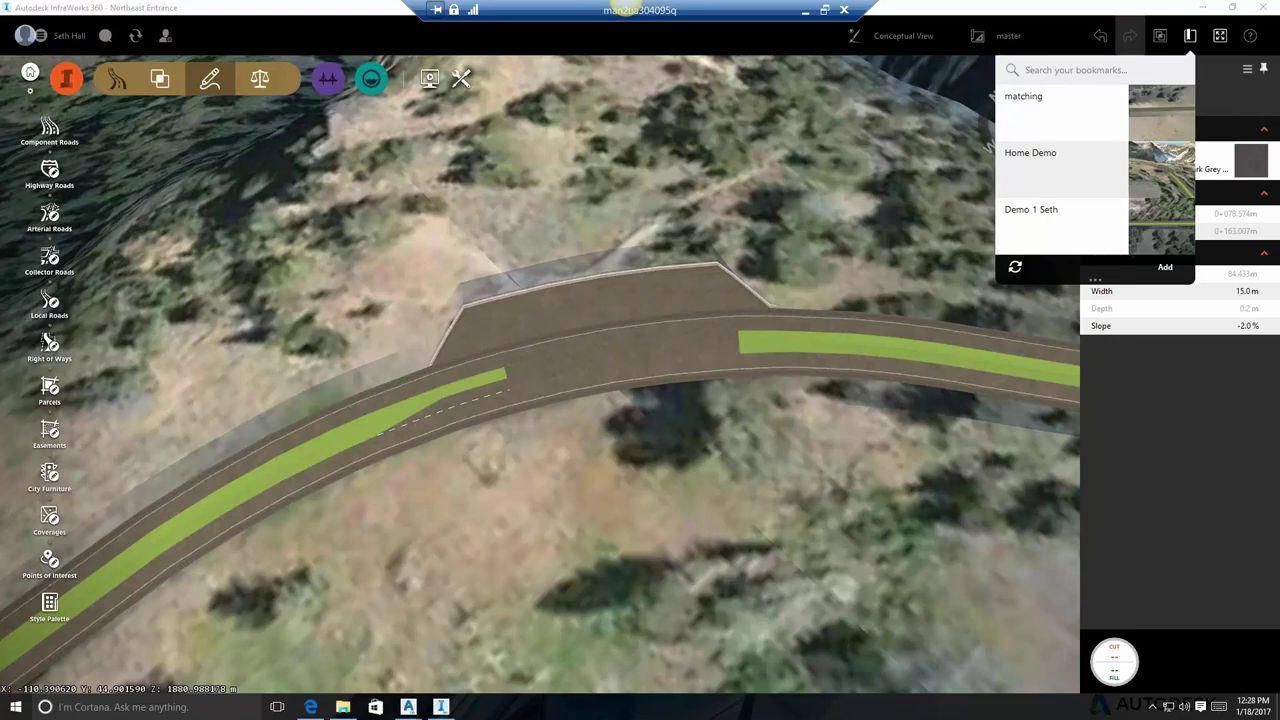
click(1160, 106)
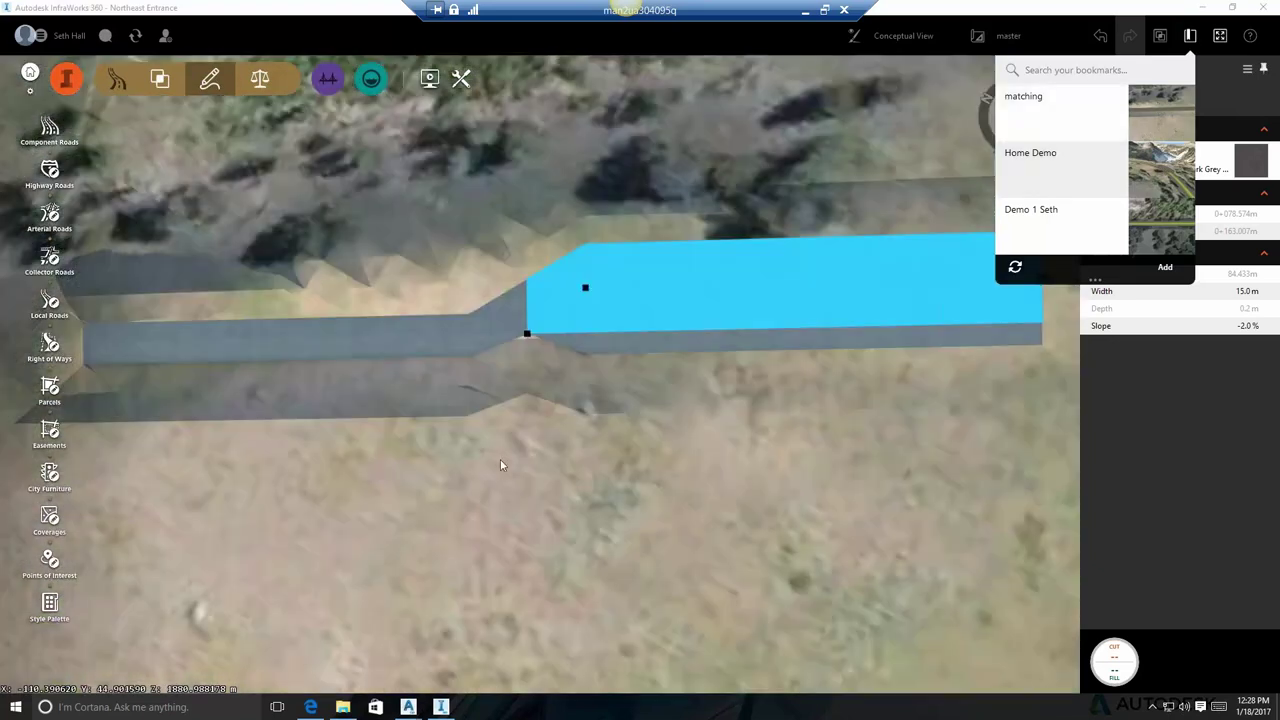
click(505, 470)
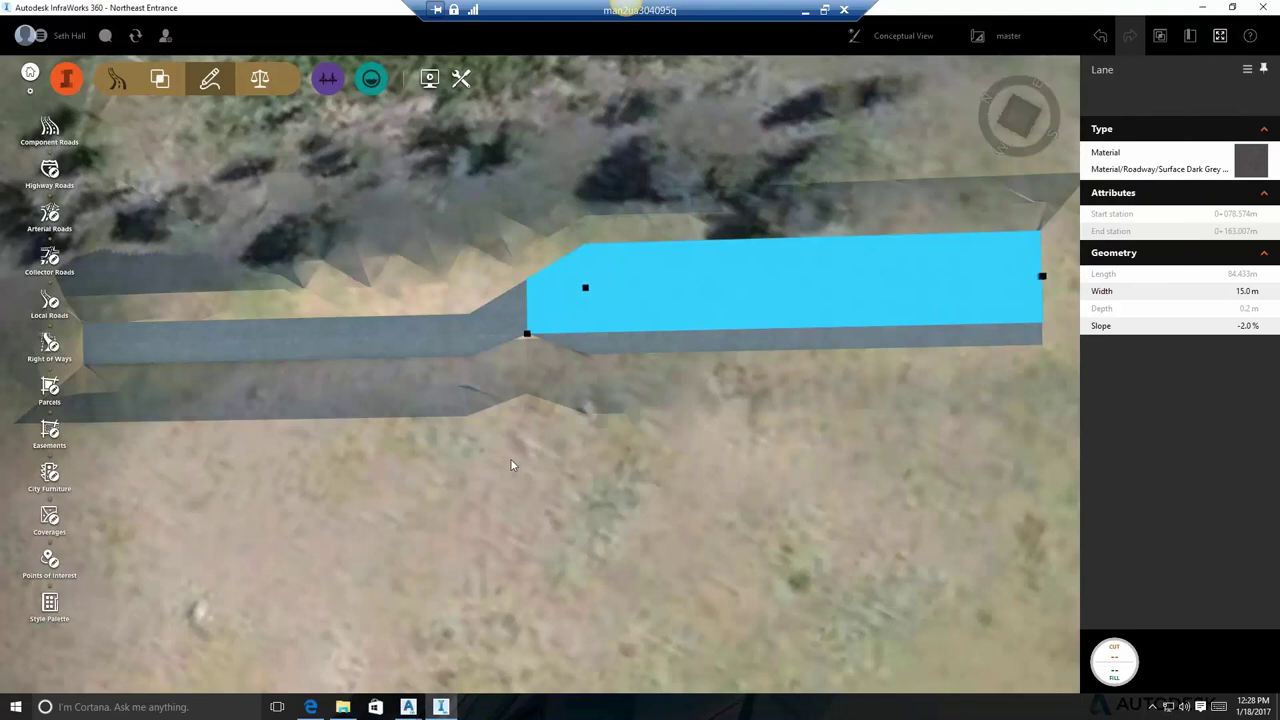
middle_drag(511, 459, 519, 289)
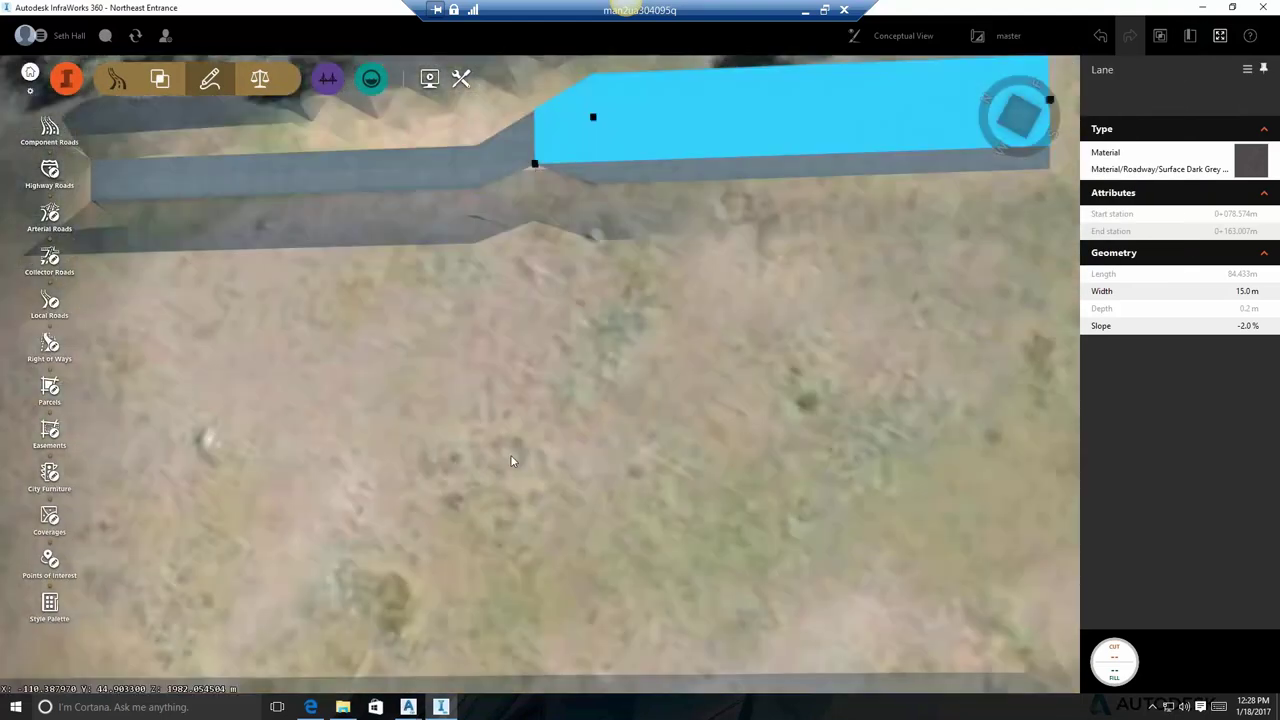
middle_drag(511, 461, 537, 229)
middle_drag(350, 490, 420, 389)
scroll(420, 390, up, 1)
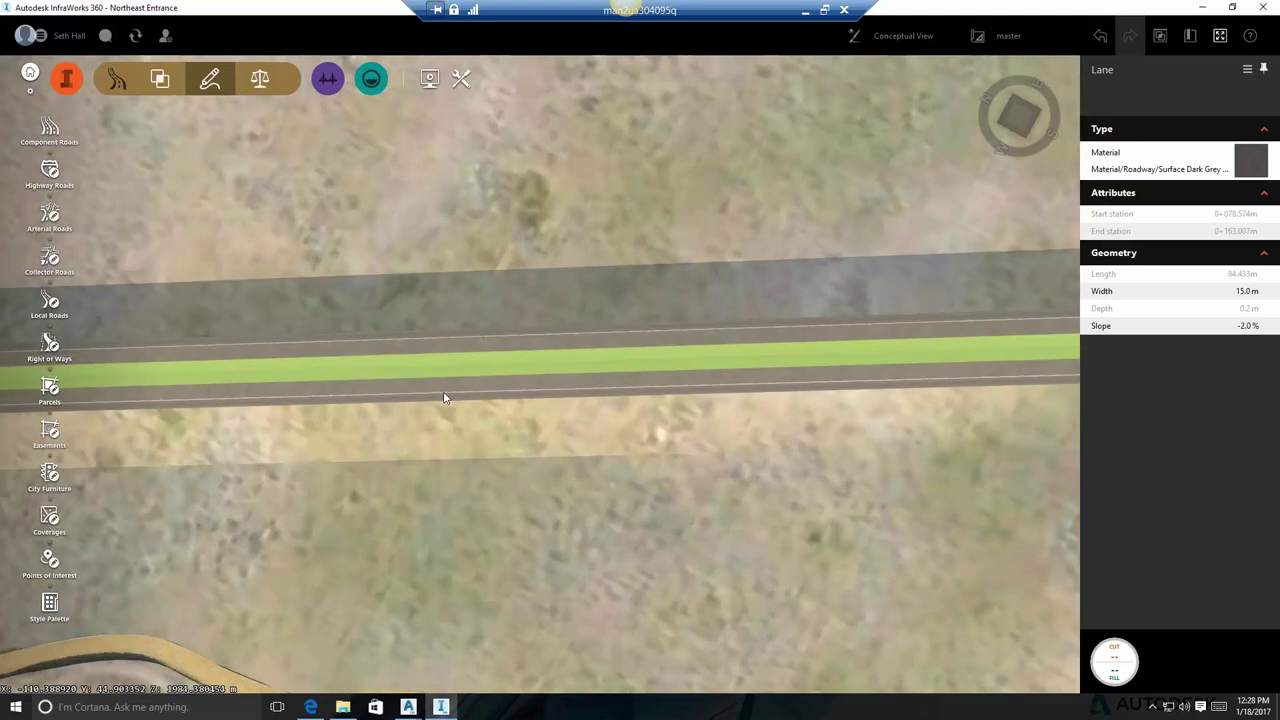
drag(445, 398, 673, 457)
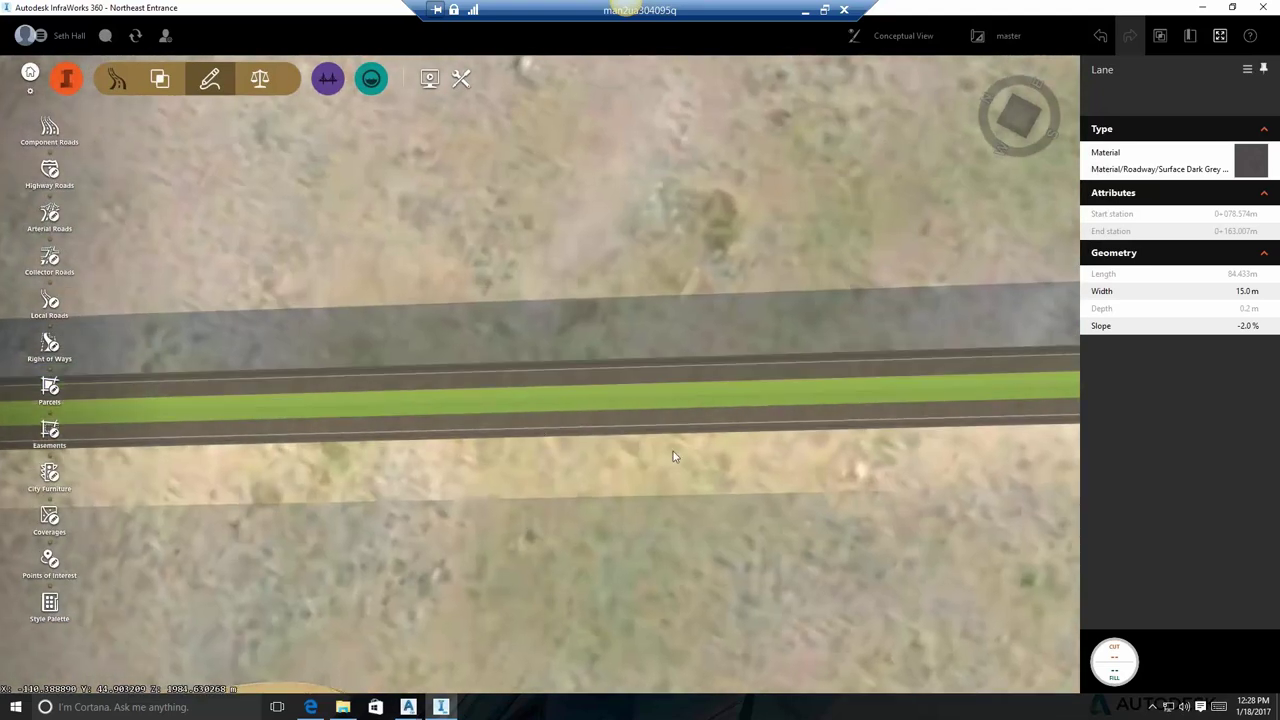
scroll(615, 434, down, 2)
scroll(615, 431, down, 2)
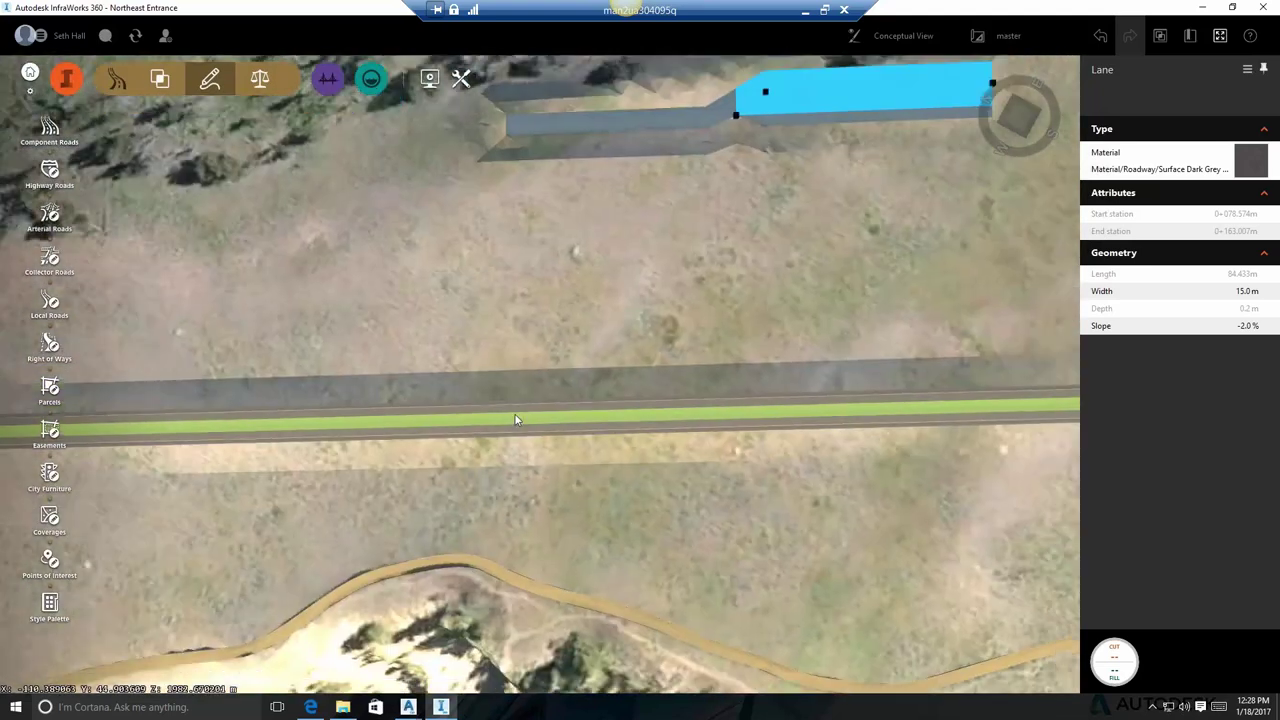
scroll(515, 420, down, 3)
scroll(546, 430, up, 3)
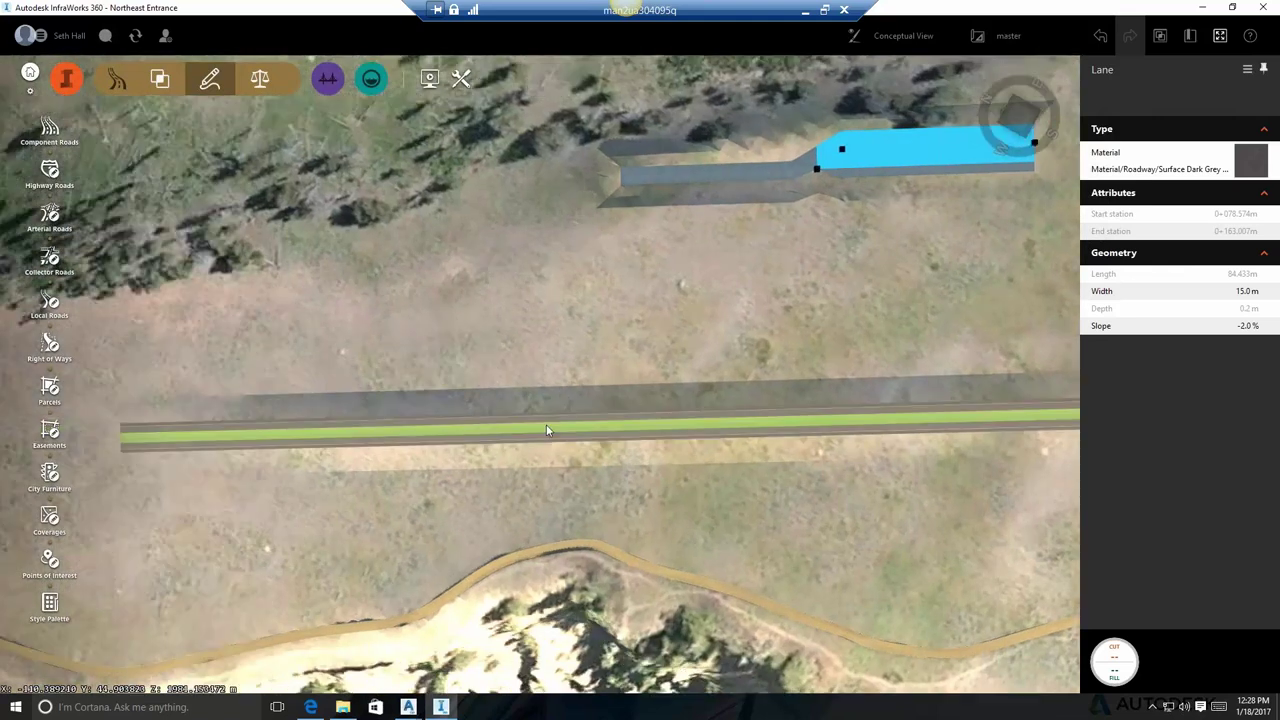
scroll(550, 424, up, 1)
scroll(563, 428, up, 4)
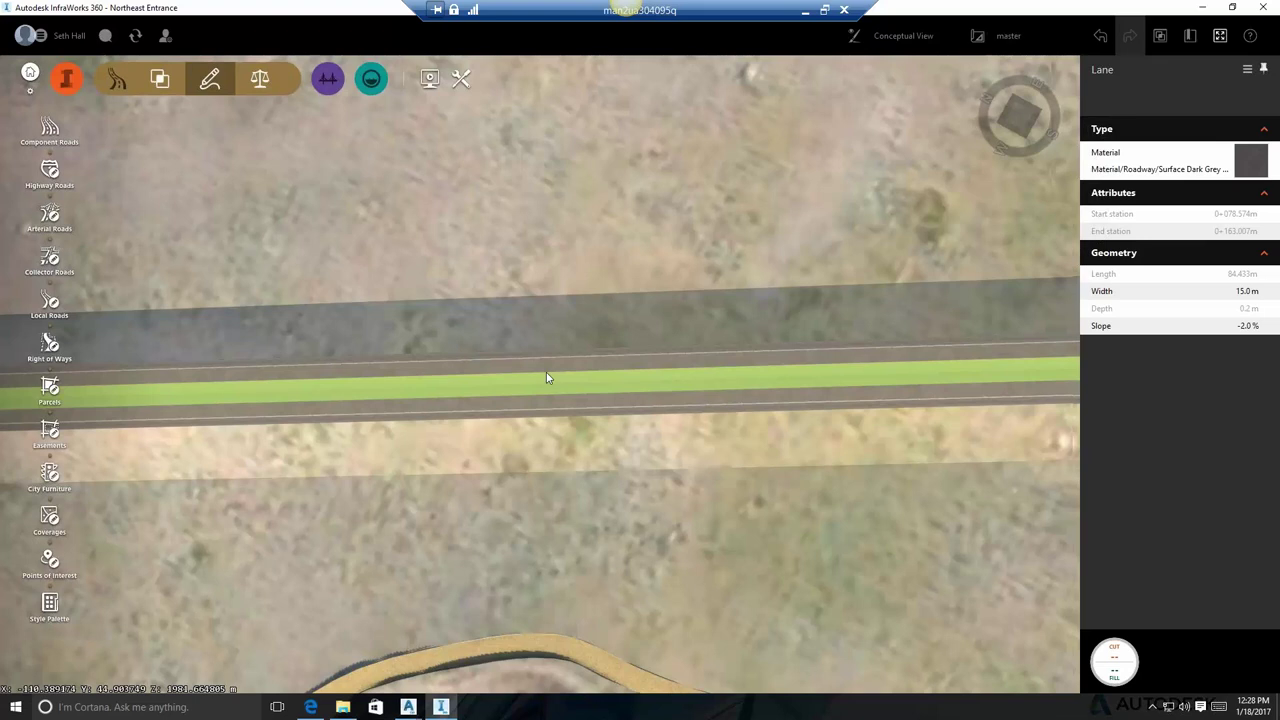
Split the freeway's sloped grass median so the first segment is about 152 m long
click(458, 392)
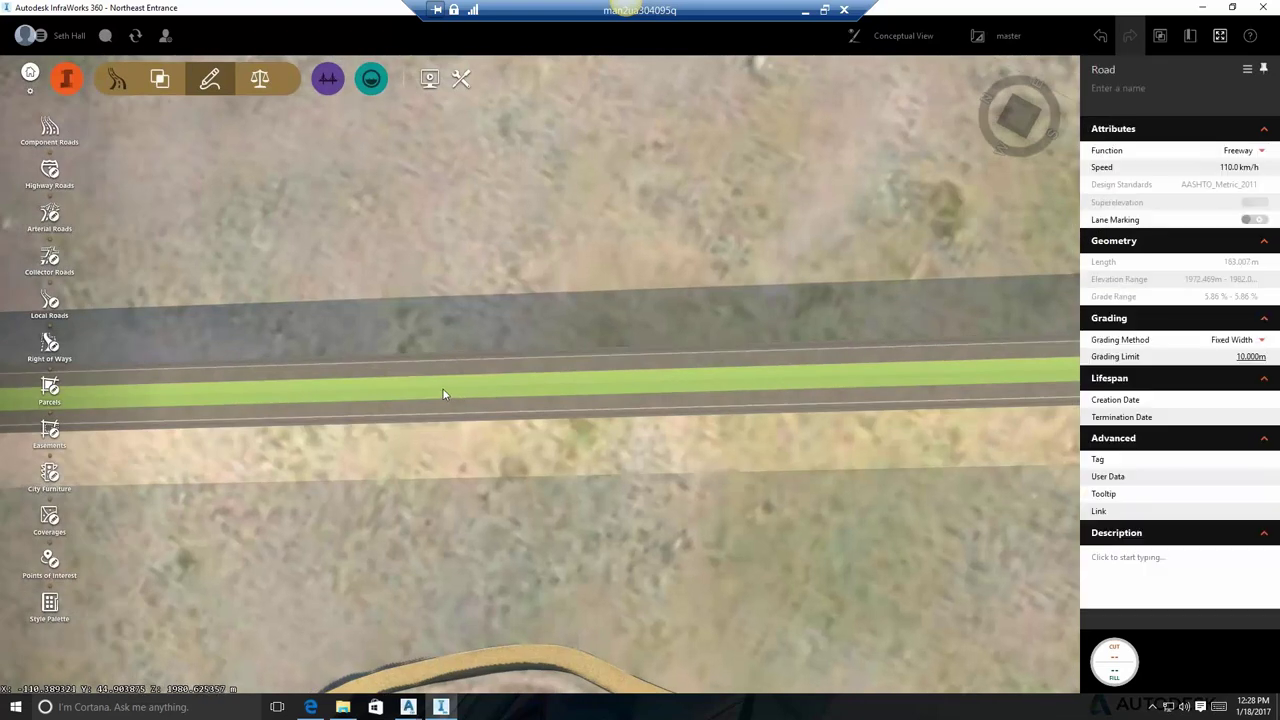
right_click(385, 385)
click(574, 390)
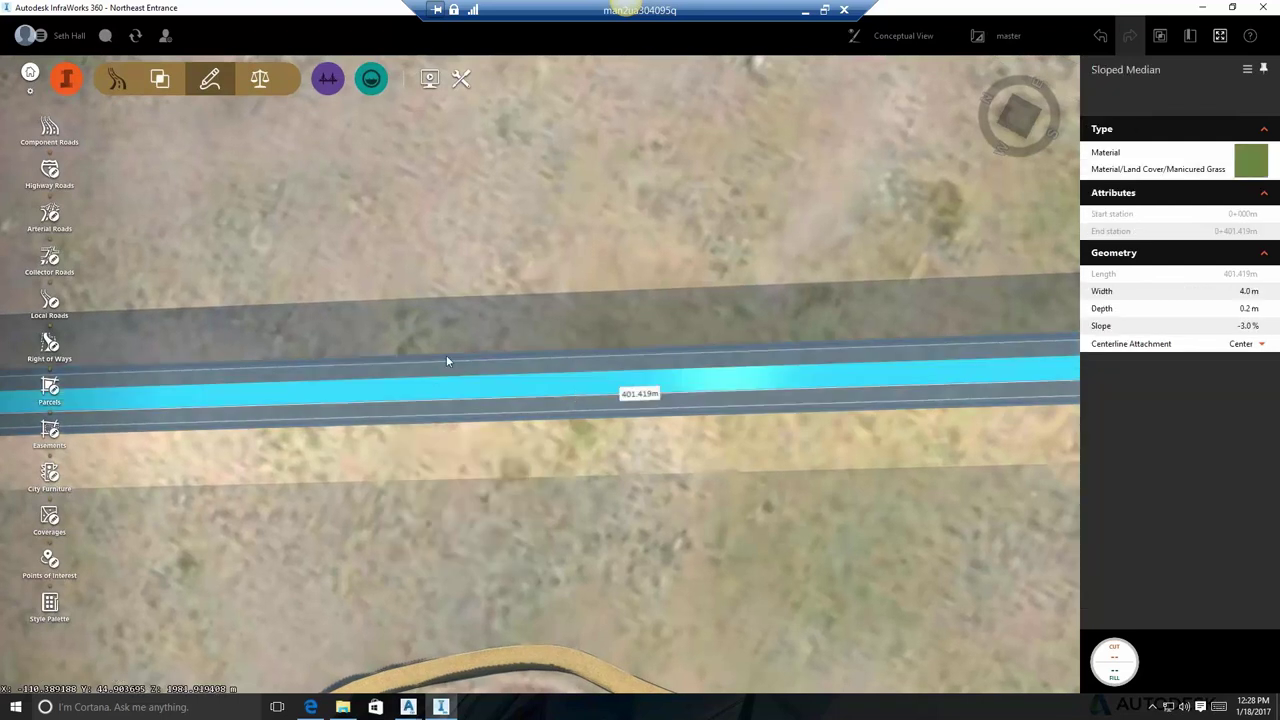
right_click(397, 384)
click(454, 409)
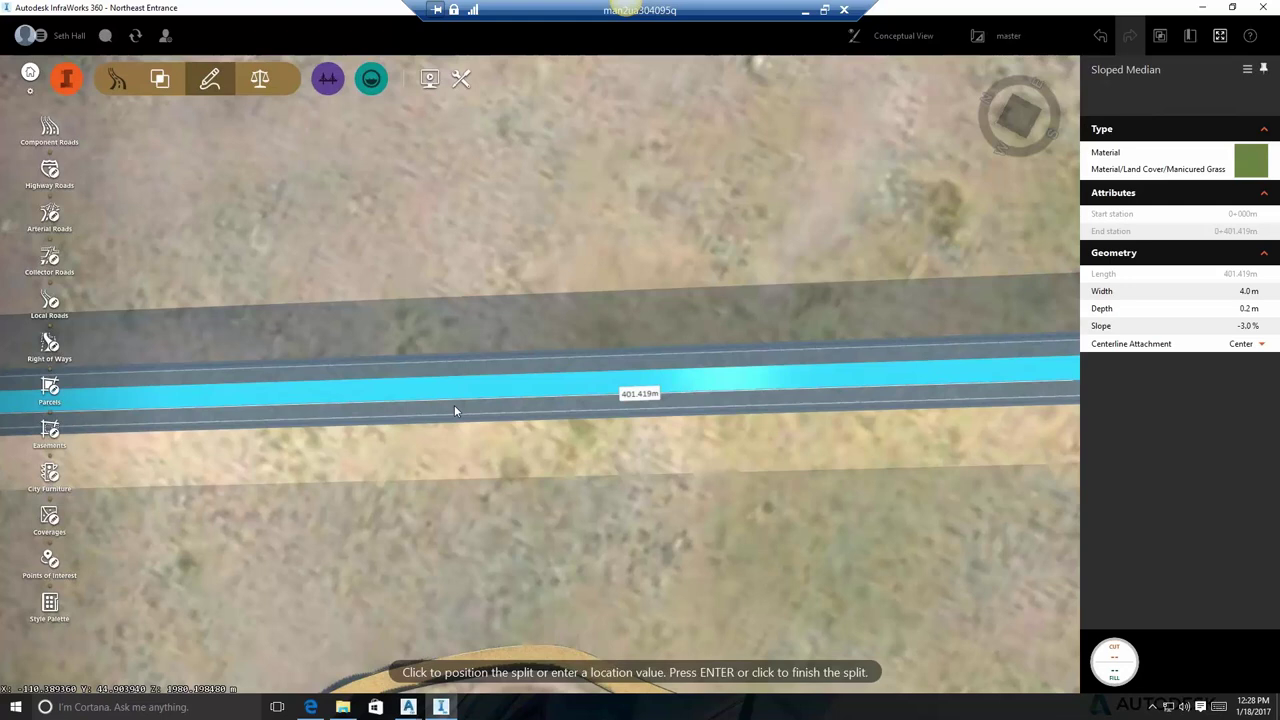
click(319, 397)
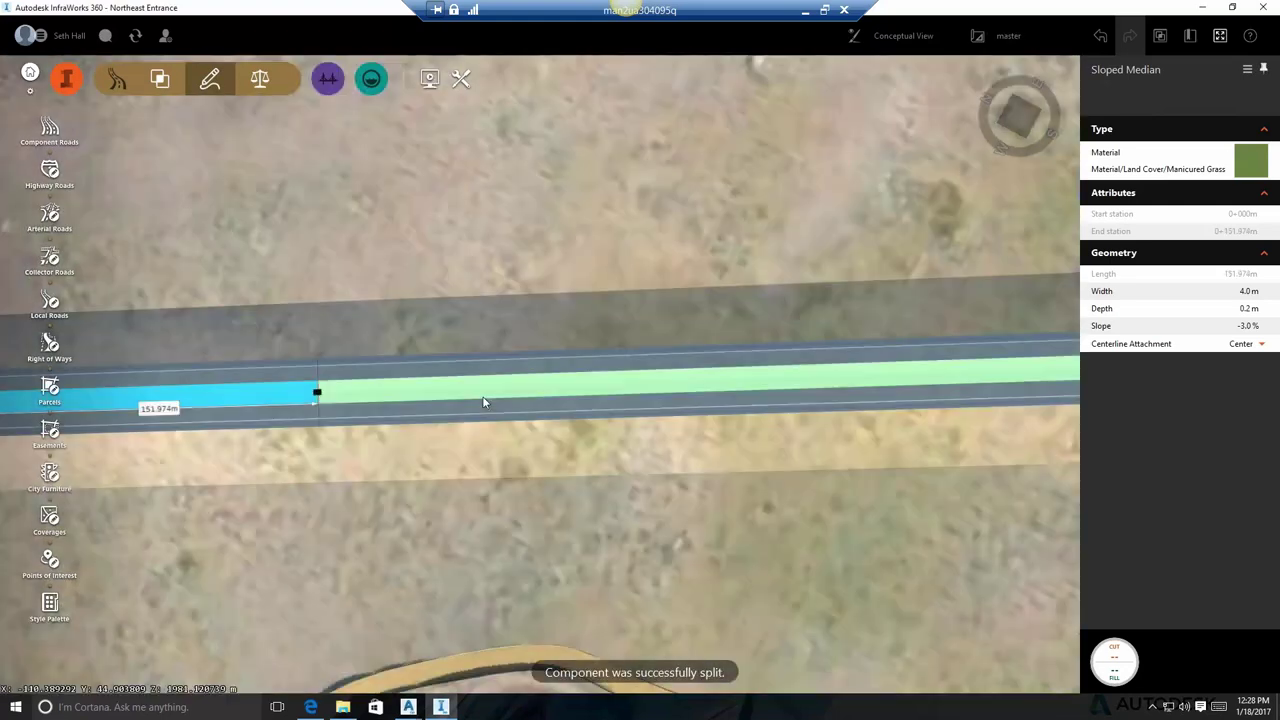
Split the remaining median beyond the first split to form a middle segment about 50 m long
click(591, 391)
right_click(591, 391)
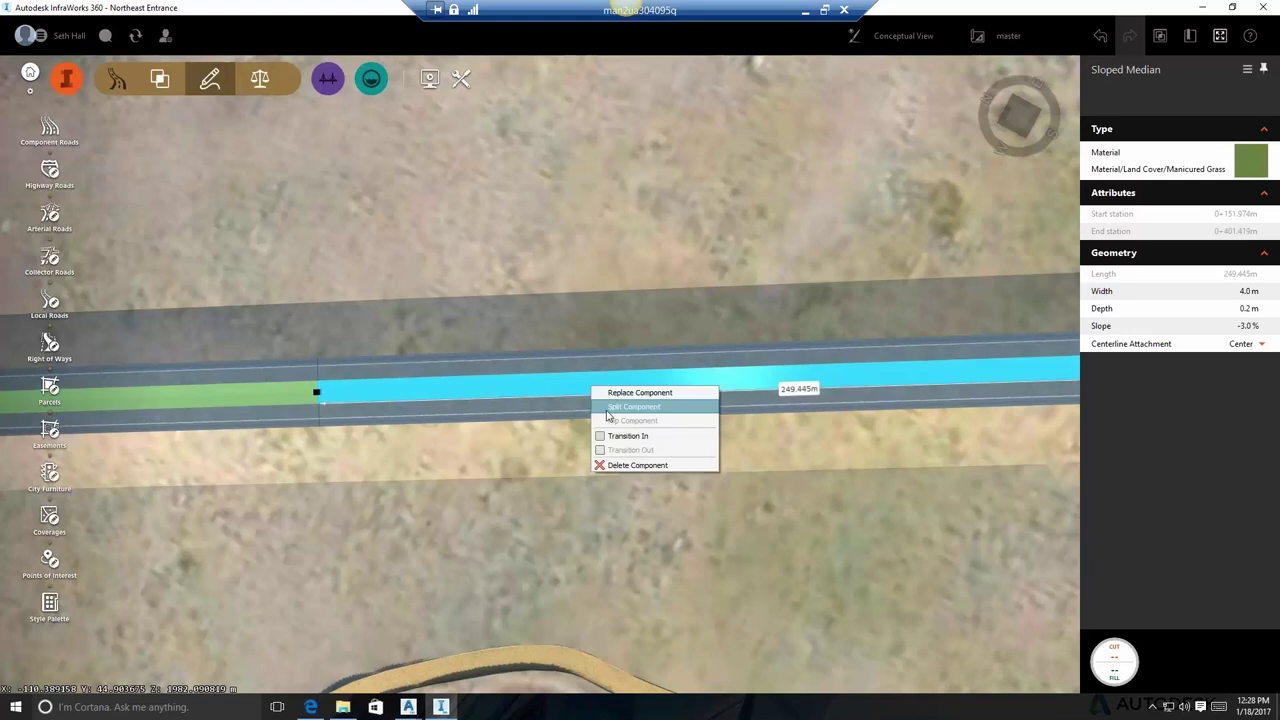
click(618, 409)
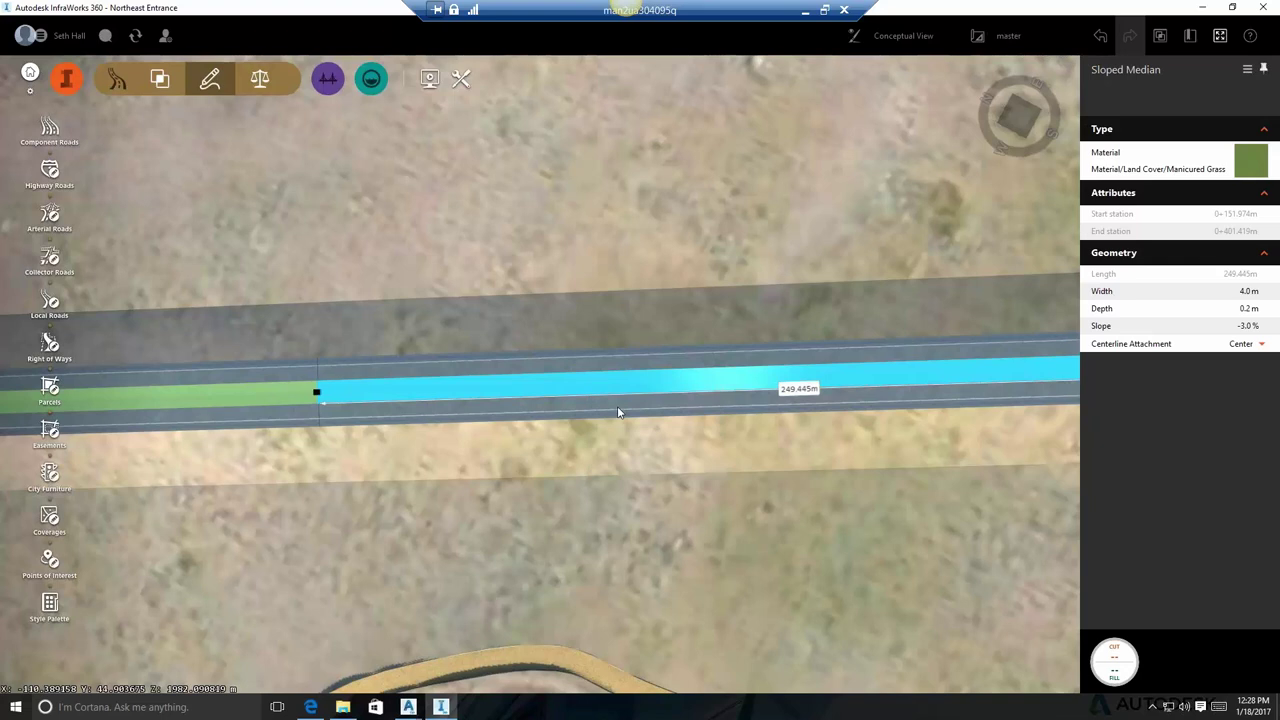
click(607, 384)
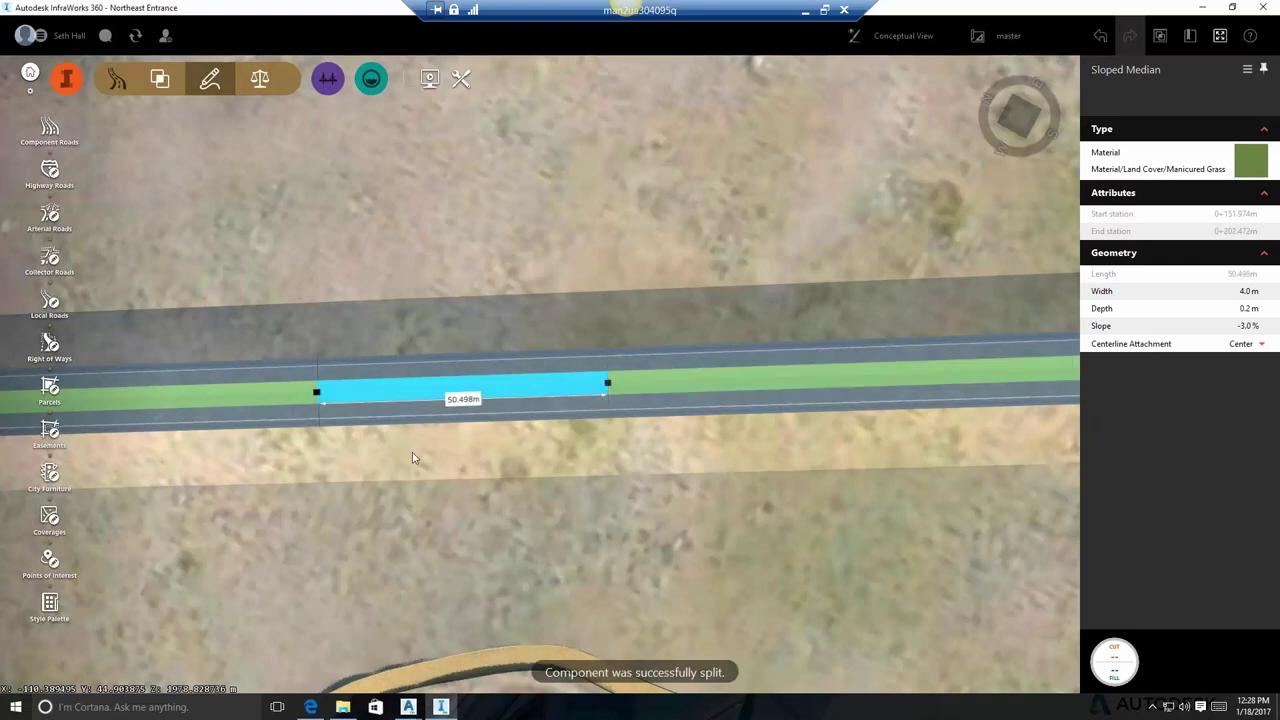
Shorten the first median segment to about 123.5 m, opening a gap before the middle median segment
middle_drag(434, 452, 481, 422)
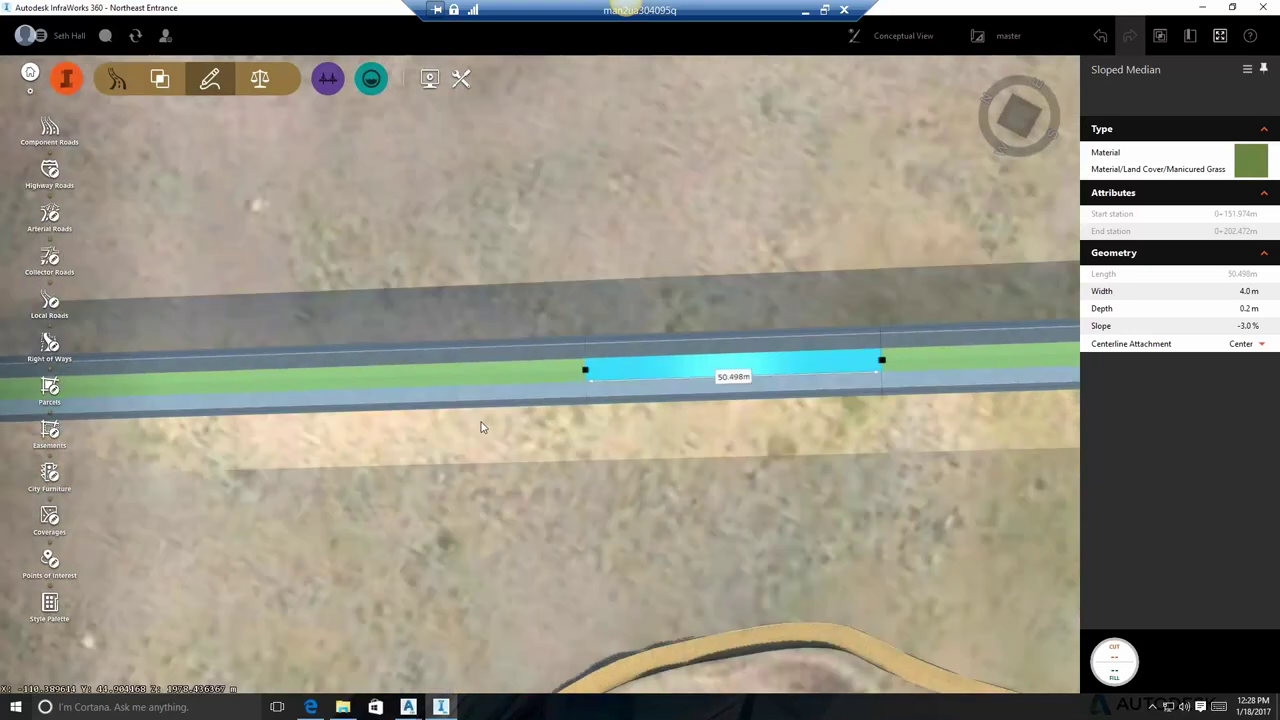
click(571, 384)
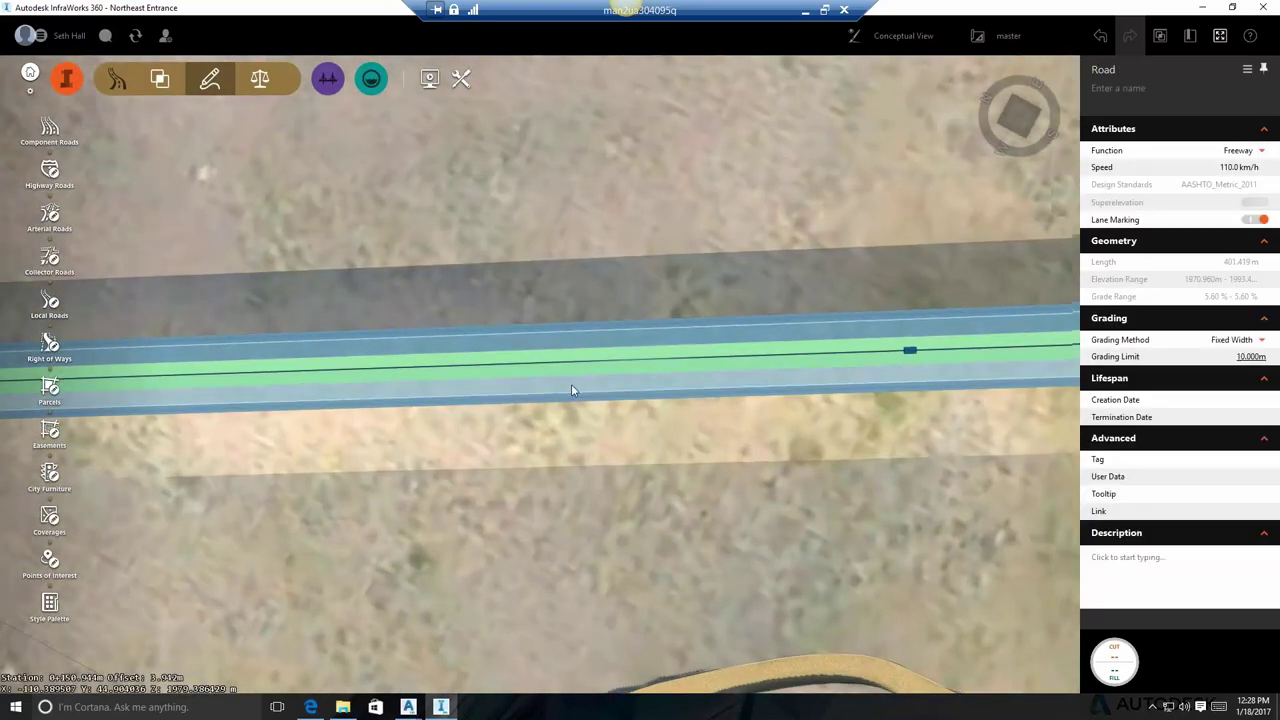
click(625, 374)
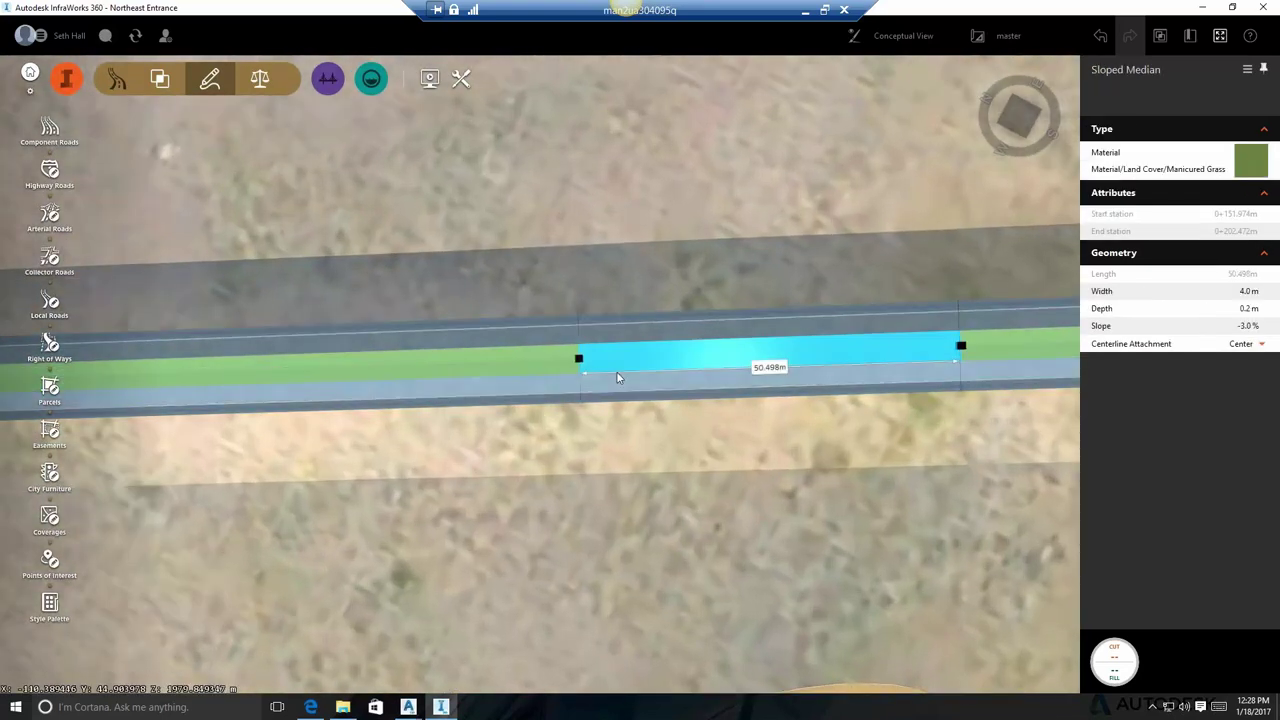
click(523, 371)
drag(580, 360, 374, 366)
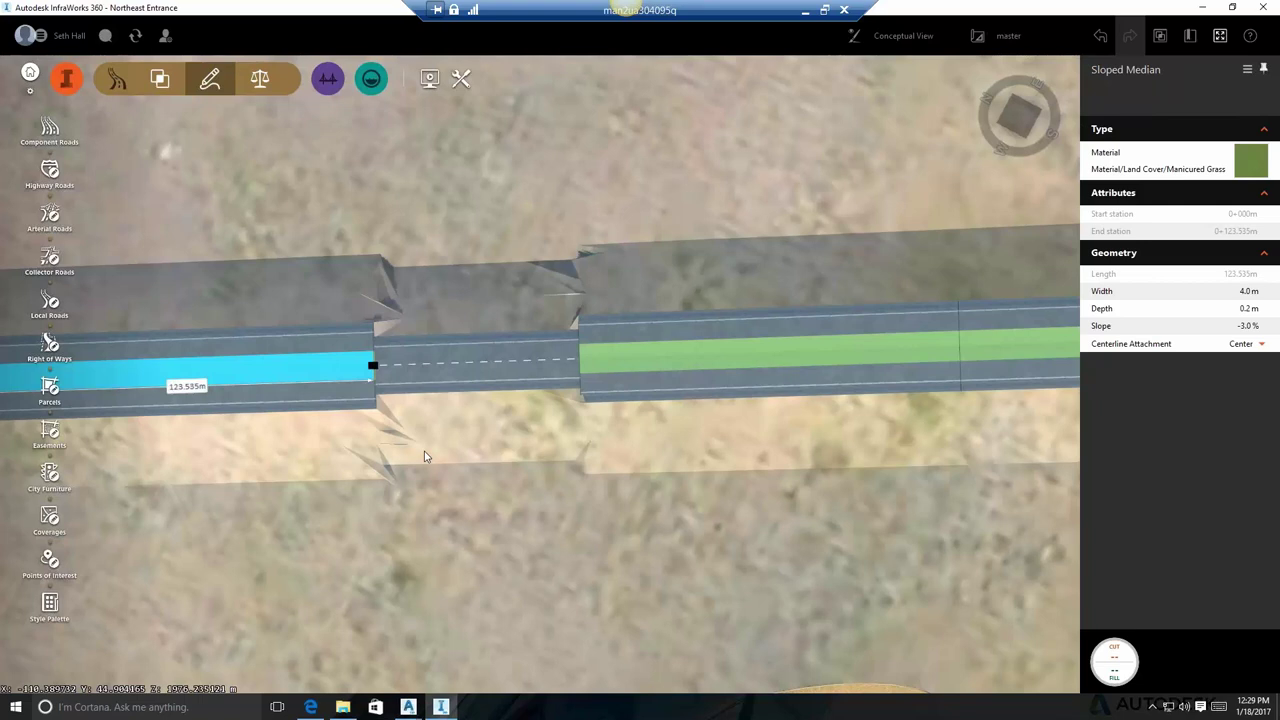
Add a Transition Out to the shortened median segment and set the transition's station to 110 m
right_click(409, 288)
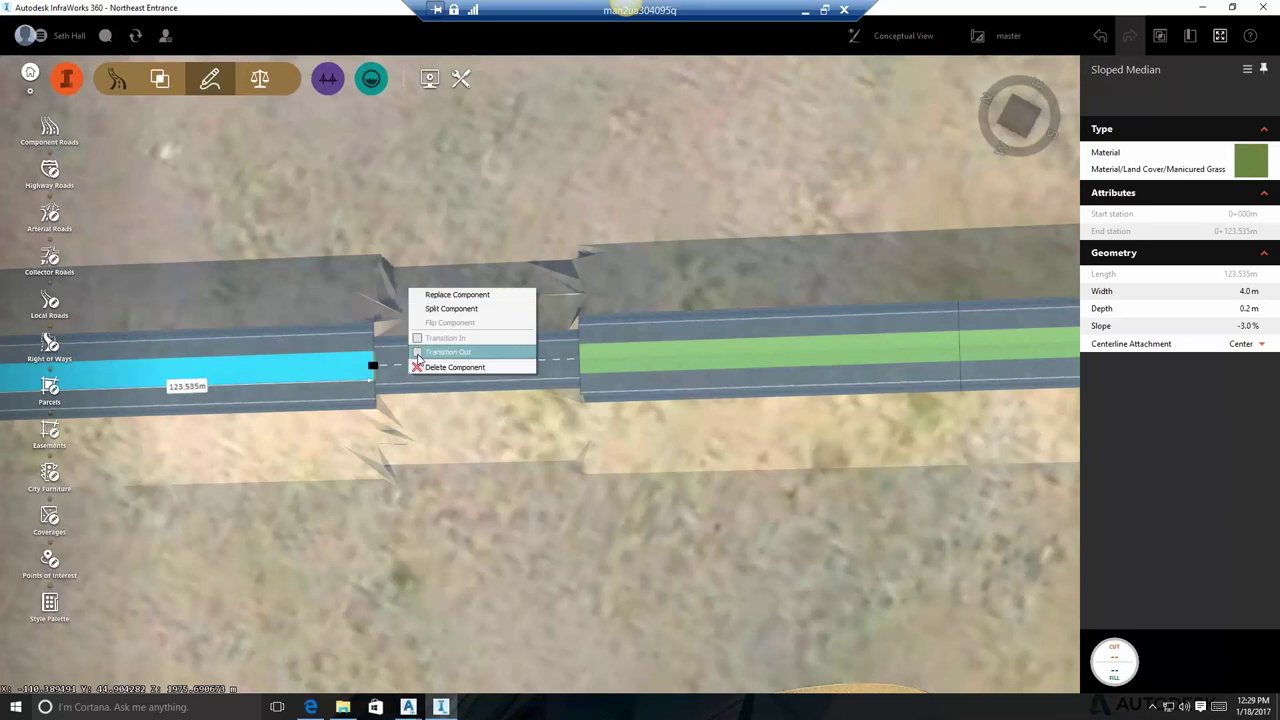
click(420, 353)
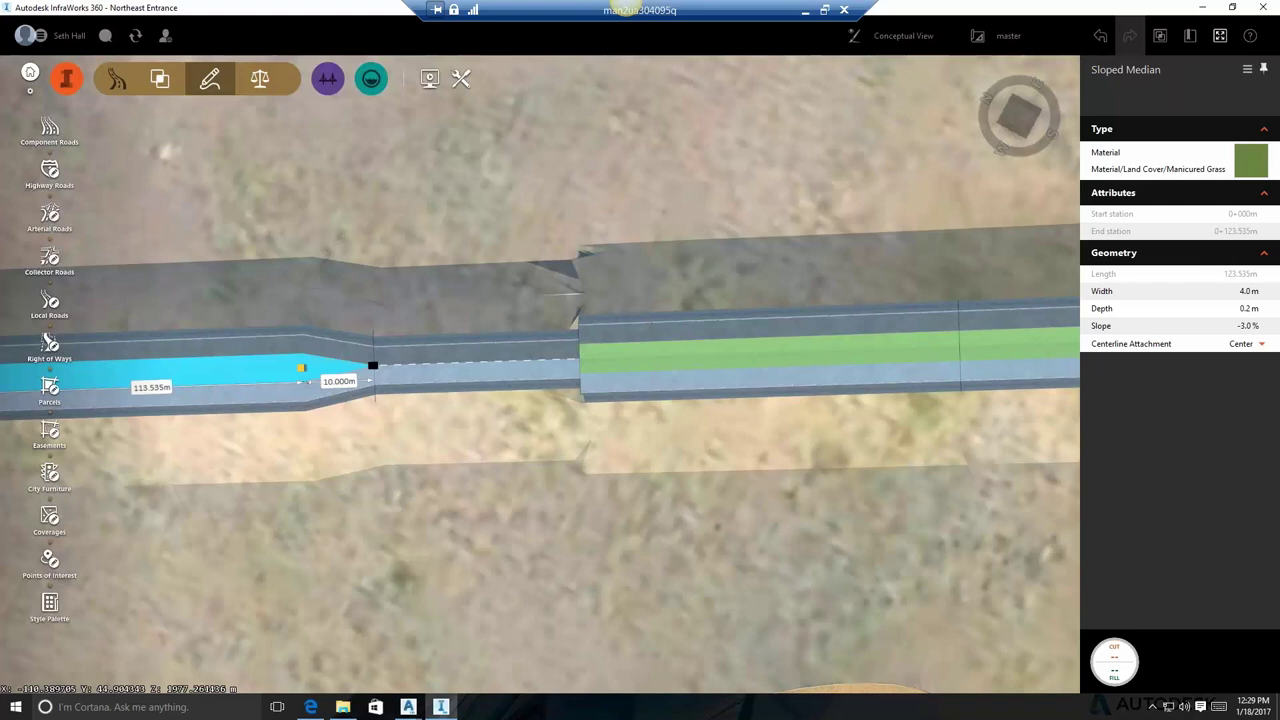
click(301, 368)
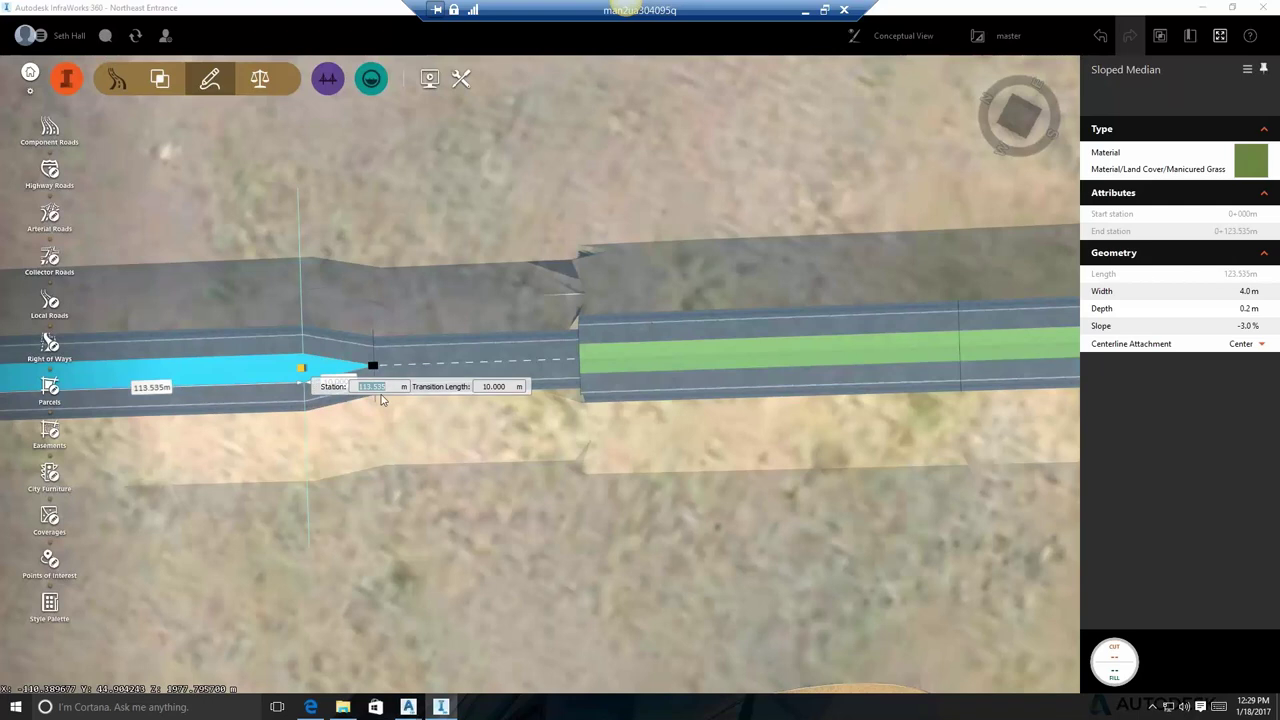
text(110)
key(Return)
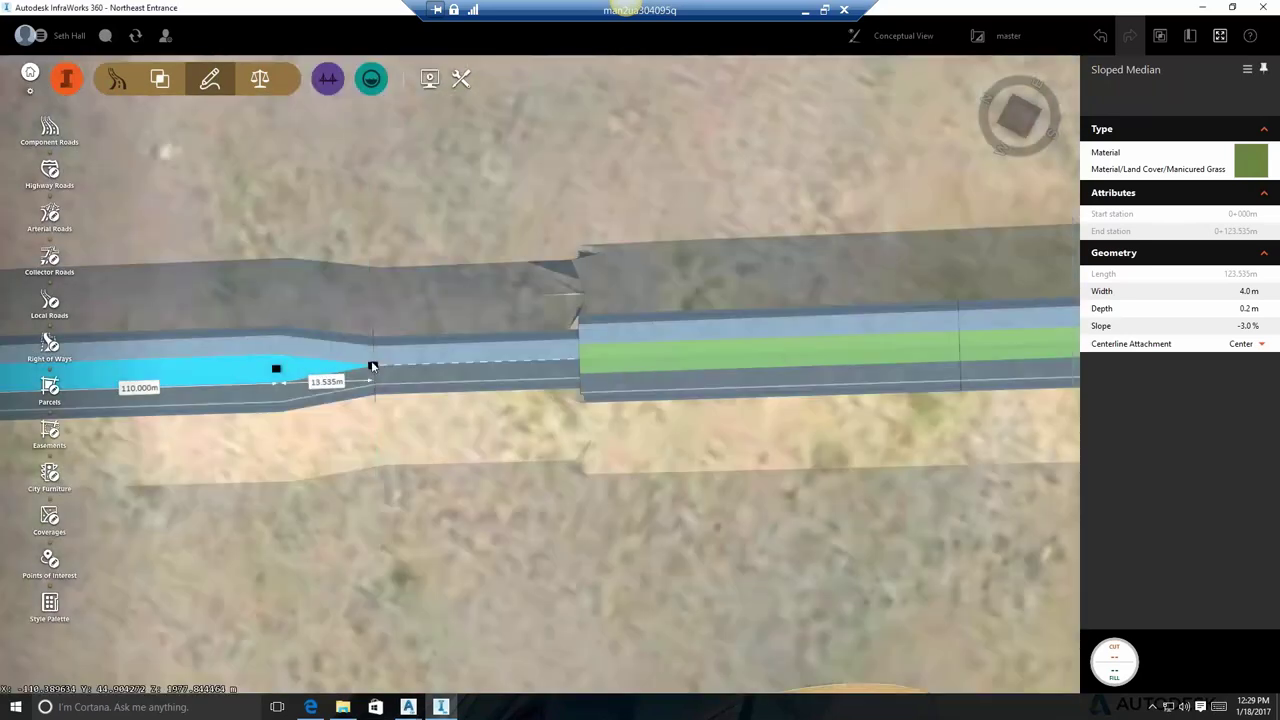
Set the end station of the tapered median segment to 127 m
click(372, 367)
text(127)
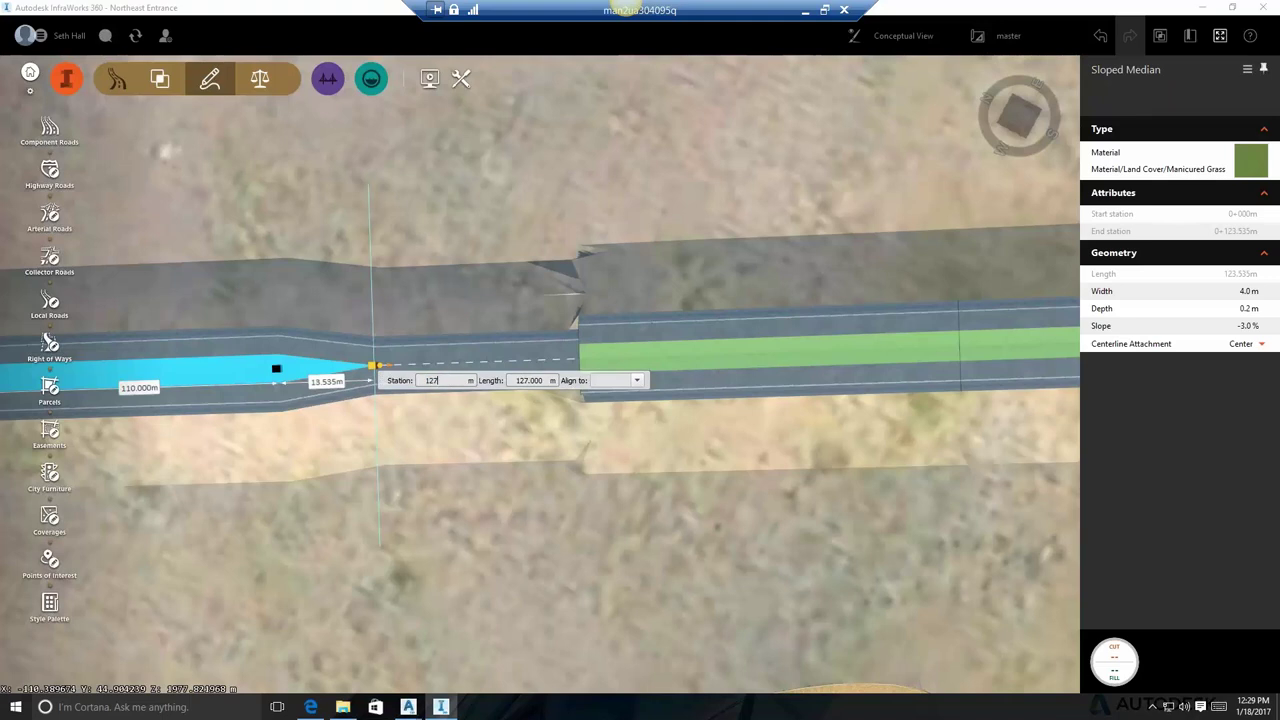
key(Return)
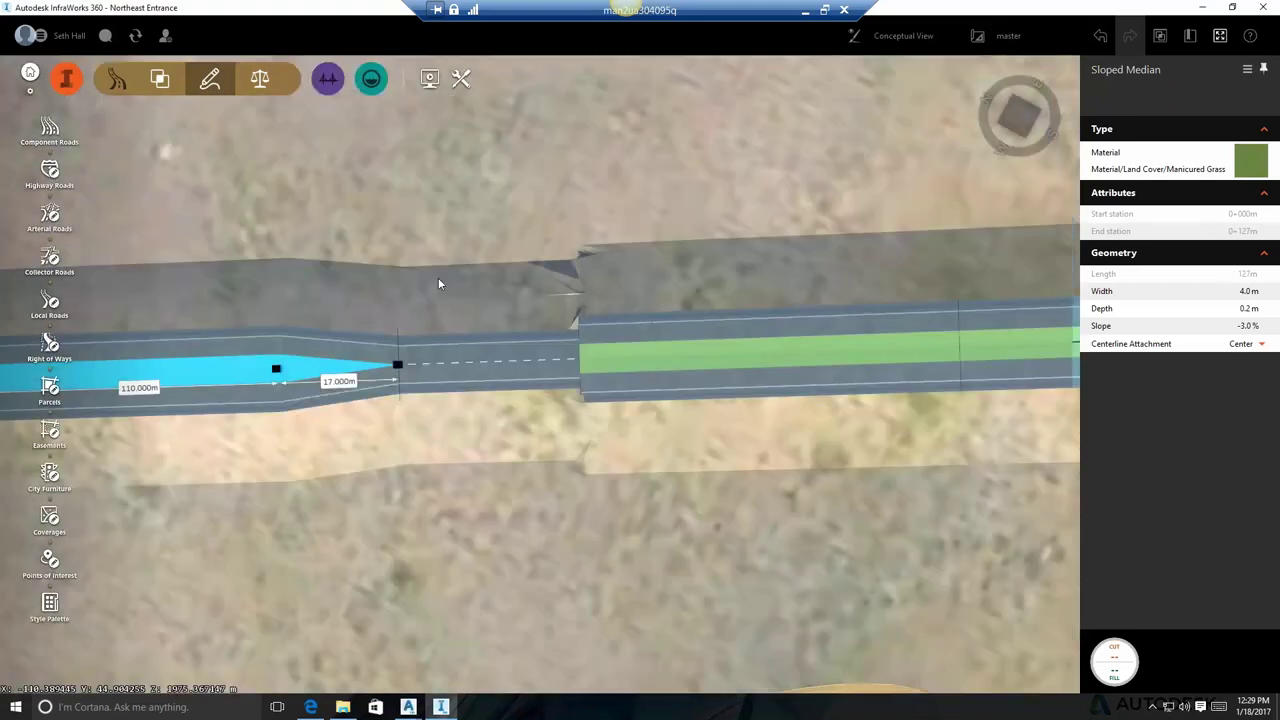
Insert a Sidewalk component along the centerline of the gap between the two median segments
click(443, 282)
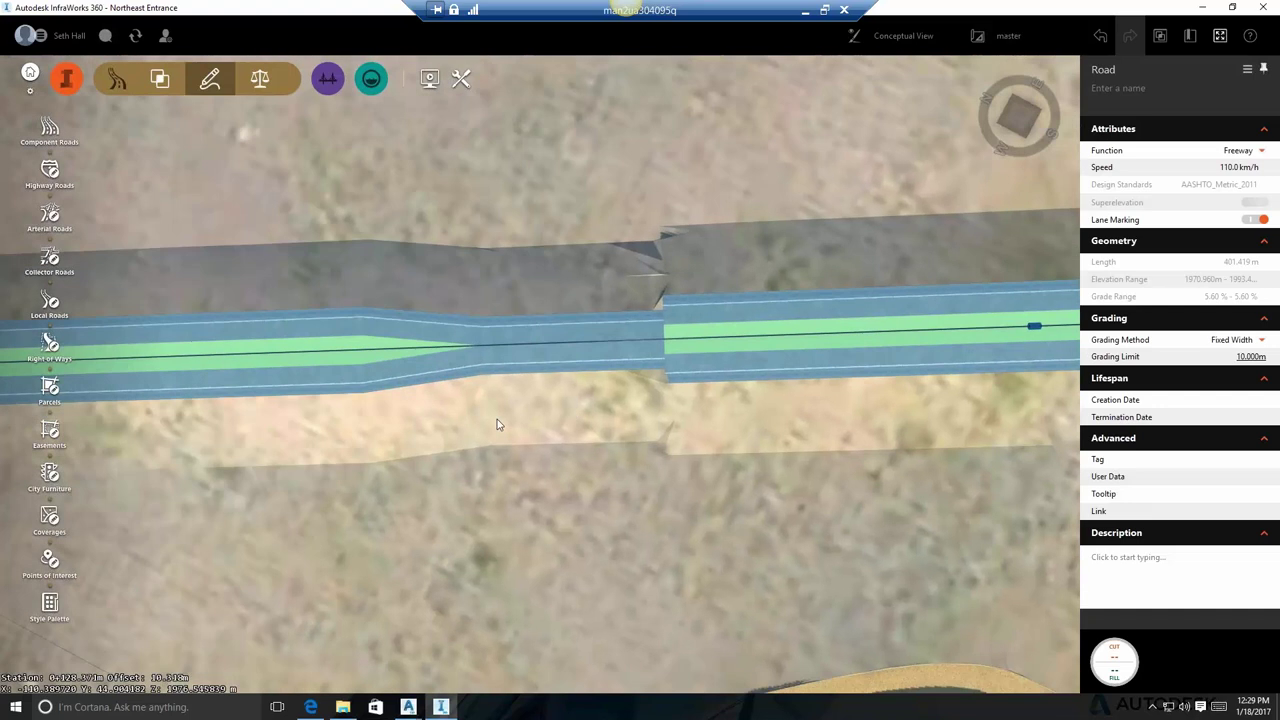
click(497, 419)
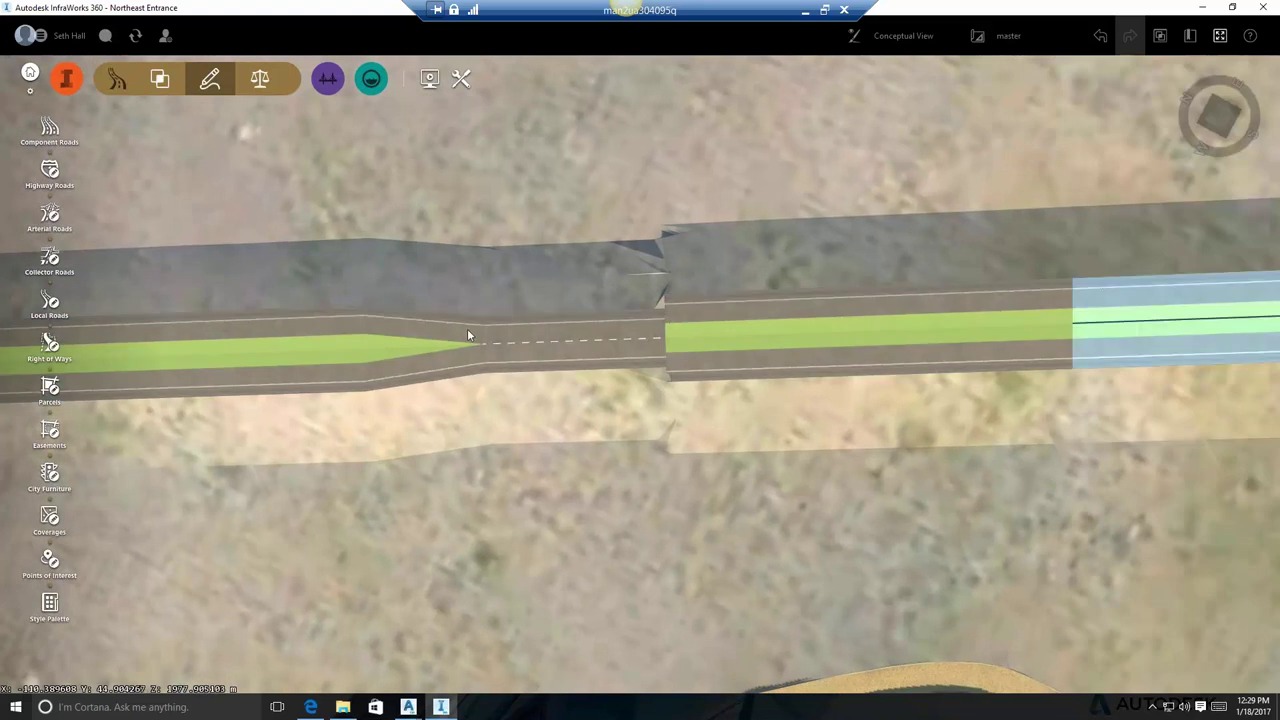
click(470, 333)
right_click(547, 260)
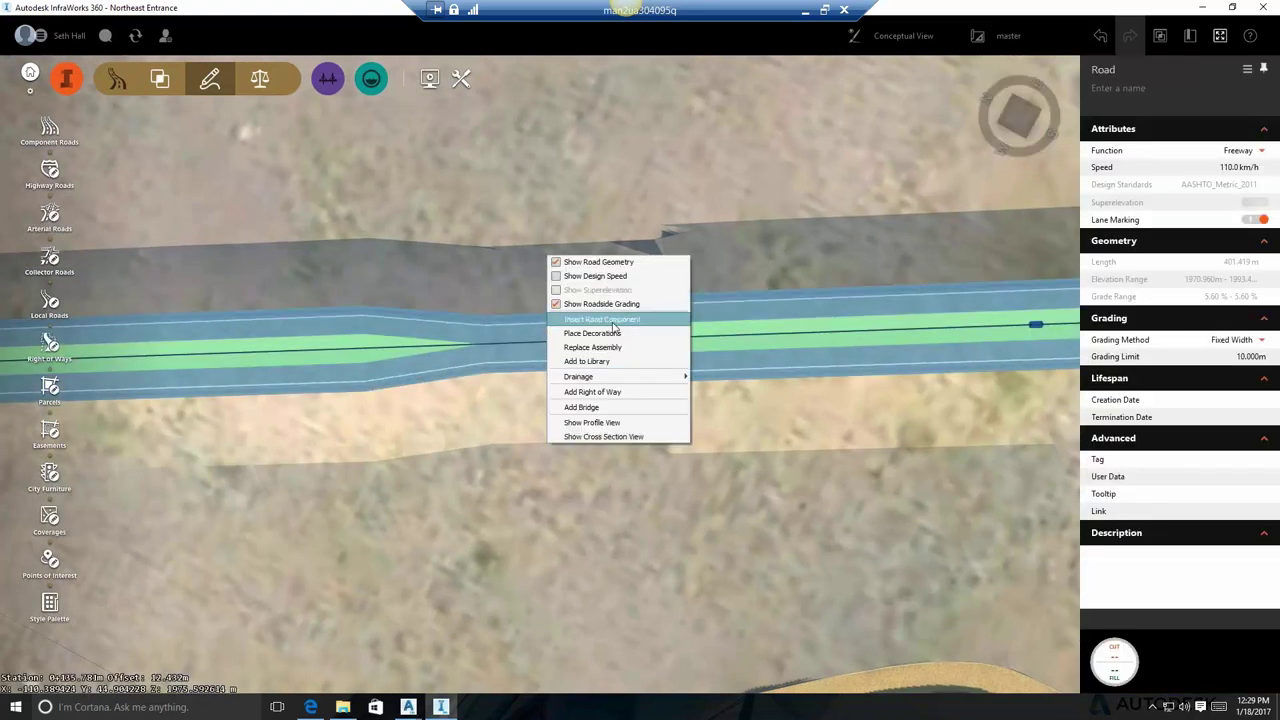
click(614, 320)
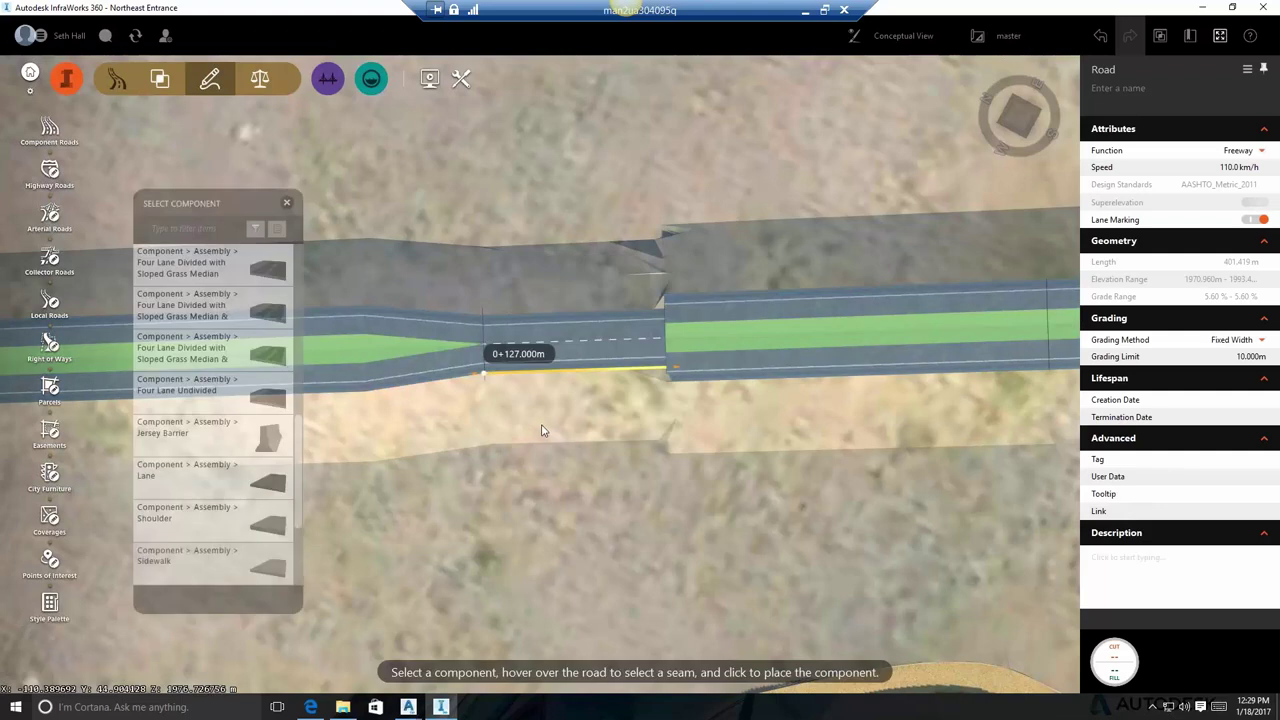
click(224, 568)
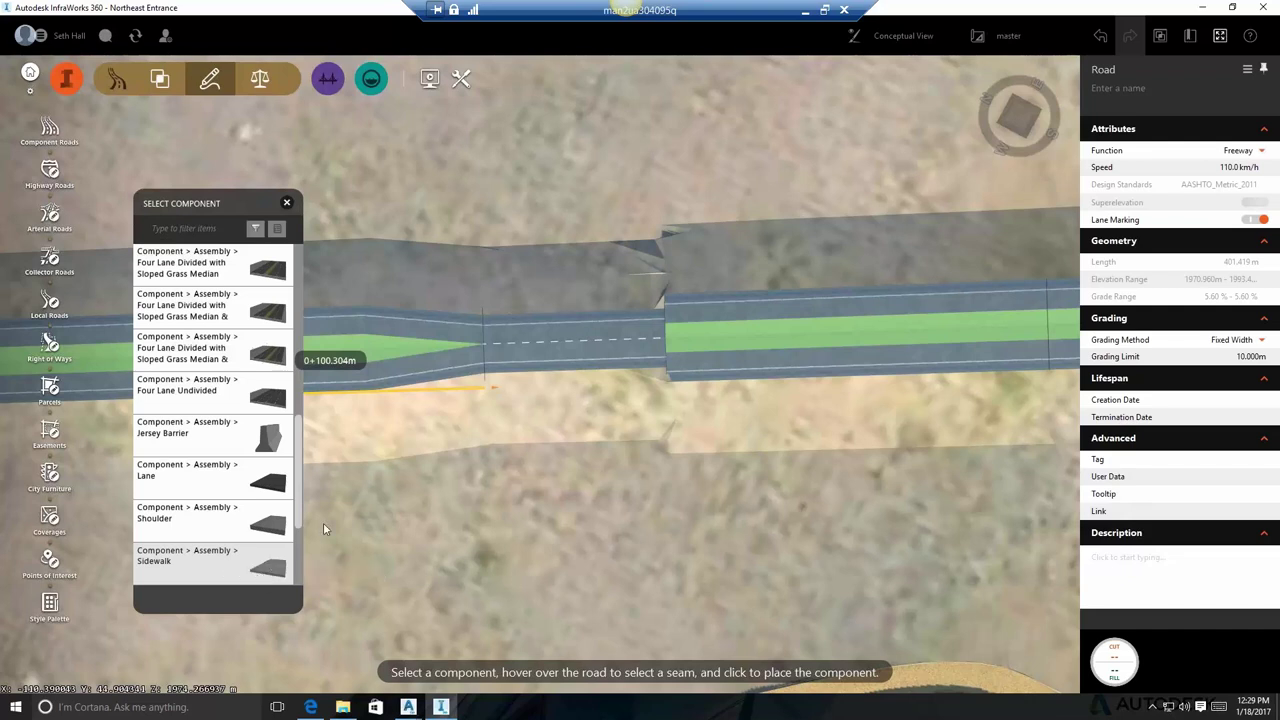
click(545, 349)
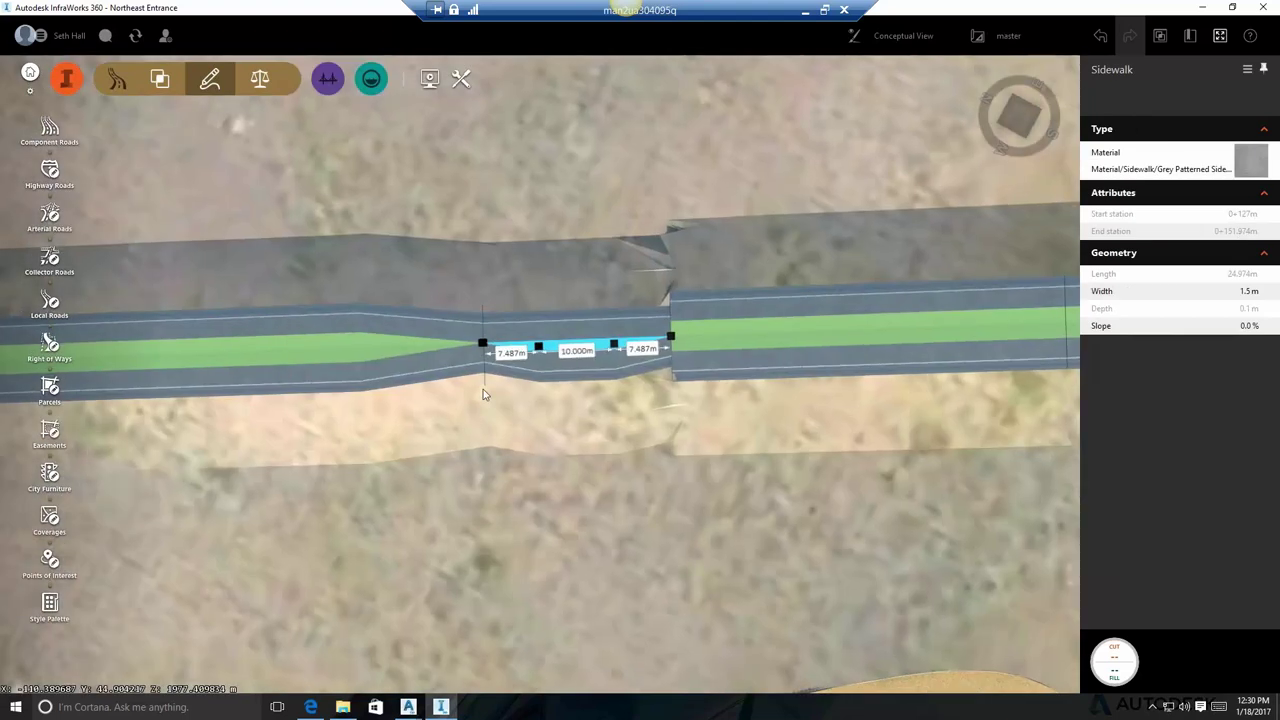
Start the new sidewalk at station 110 m and set the end of its opening transition to station 127 m
scroll(511, 384, up, 1)
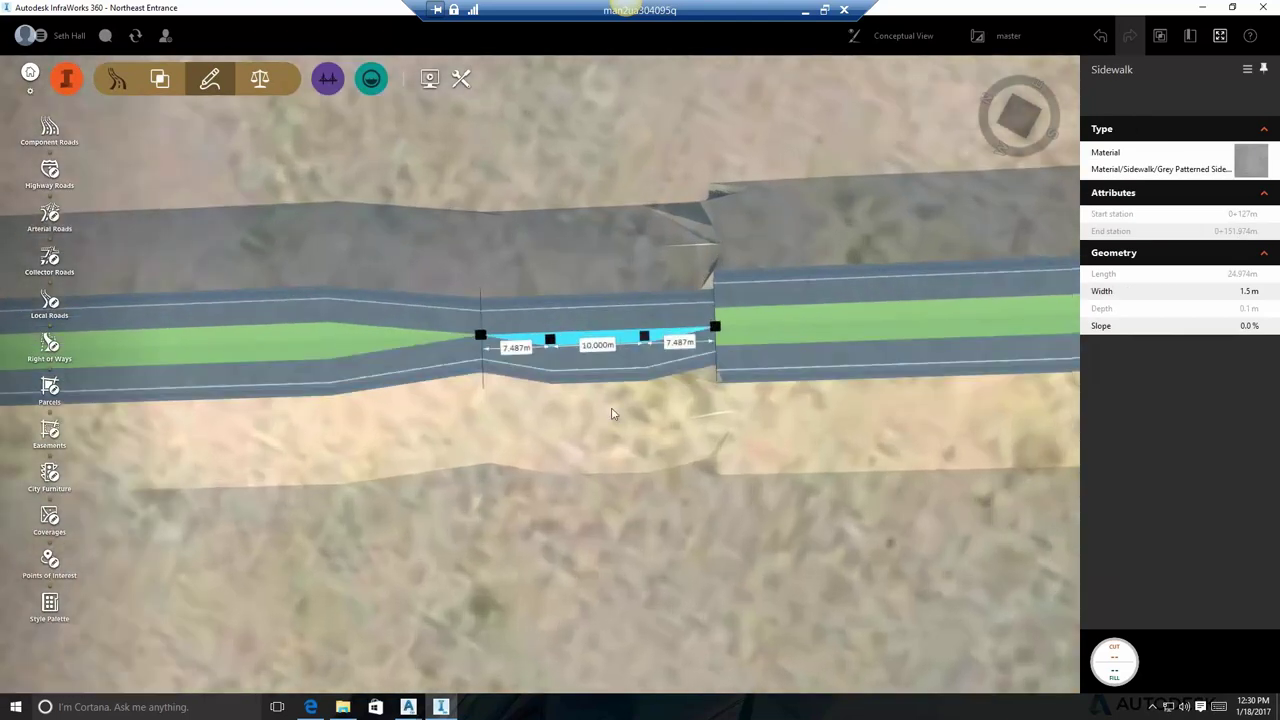
mouse_move(611, 414)
mouse_down()
mouse_move(562, 427)
mouse_move(586, 398)
mouse_move(608, 398)
mouse_up()
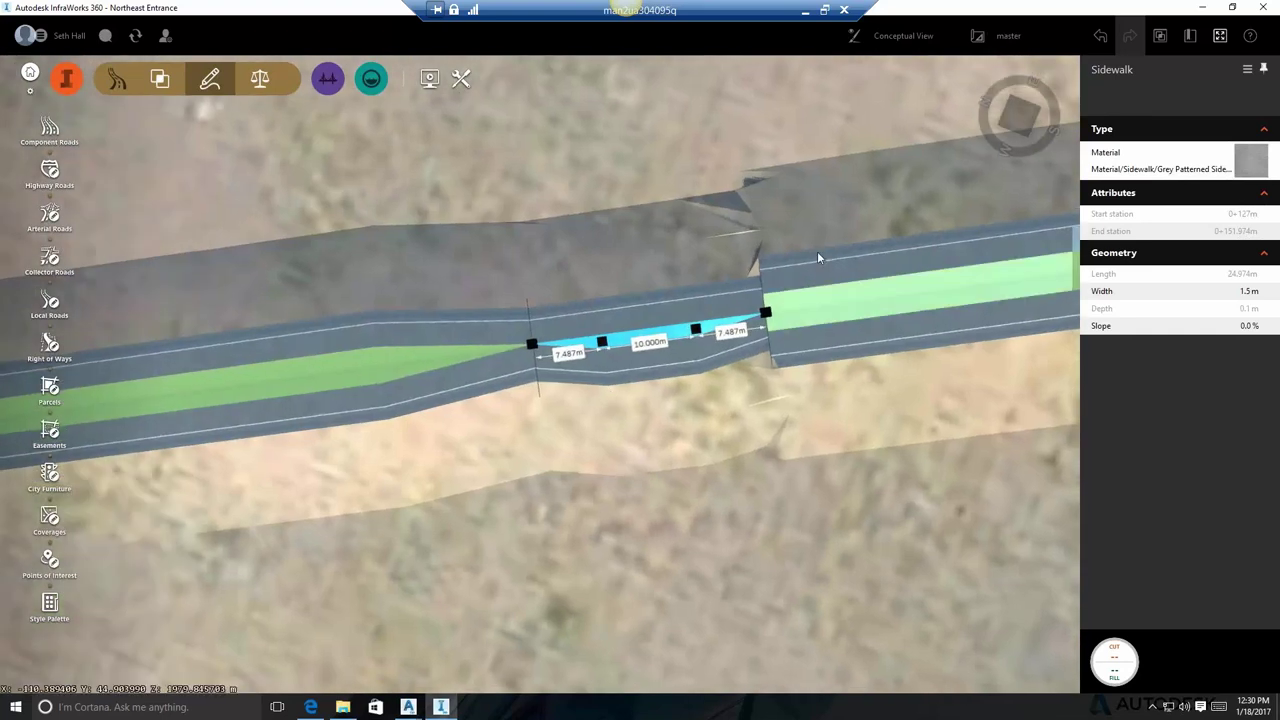
click(532, 345)
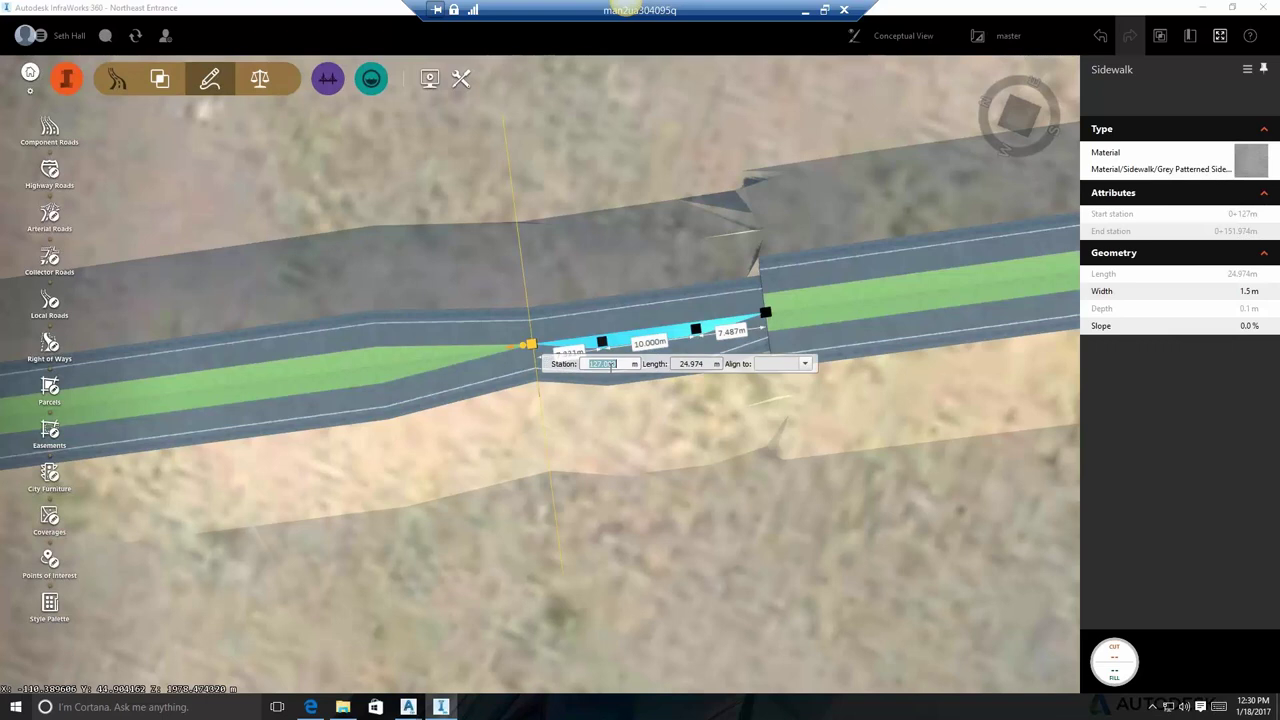
text(110)
key(Return)
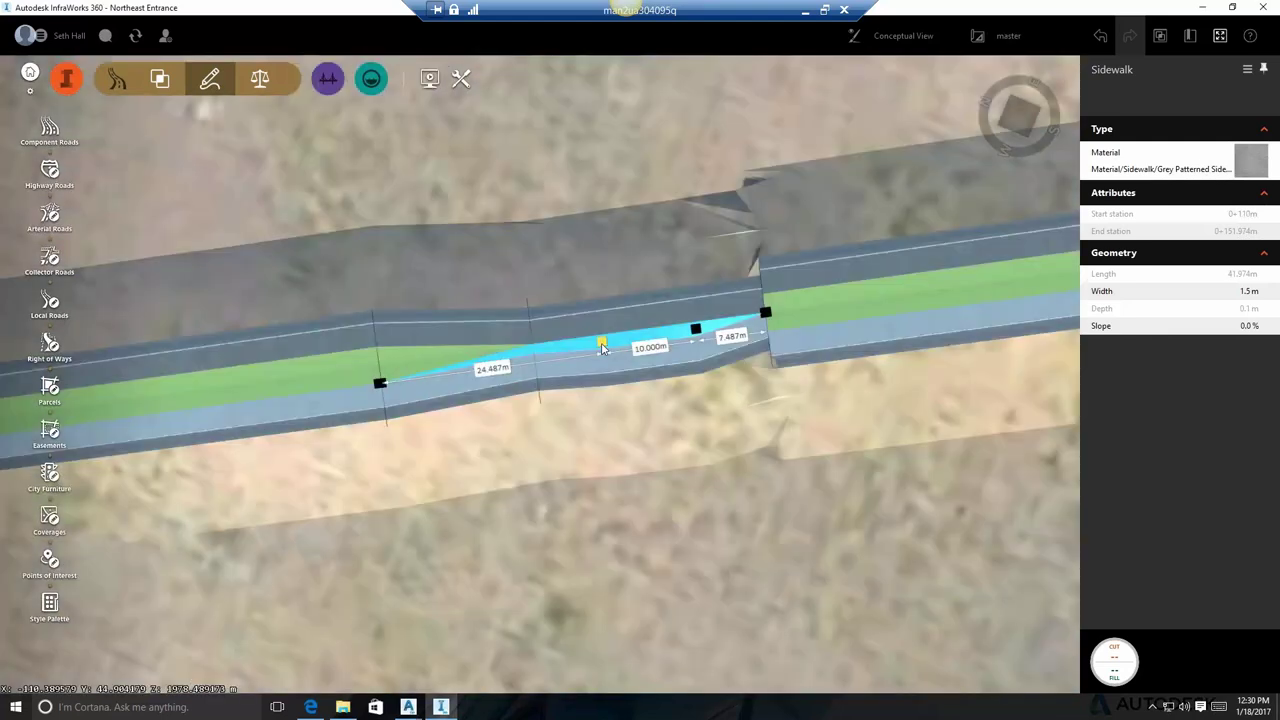
click(600, 342)
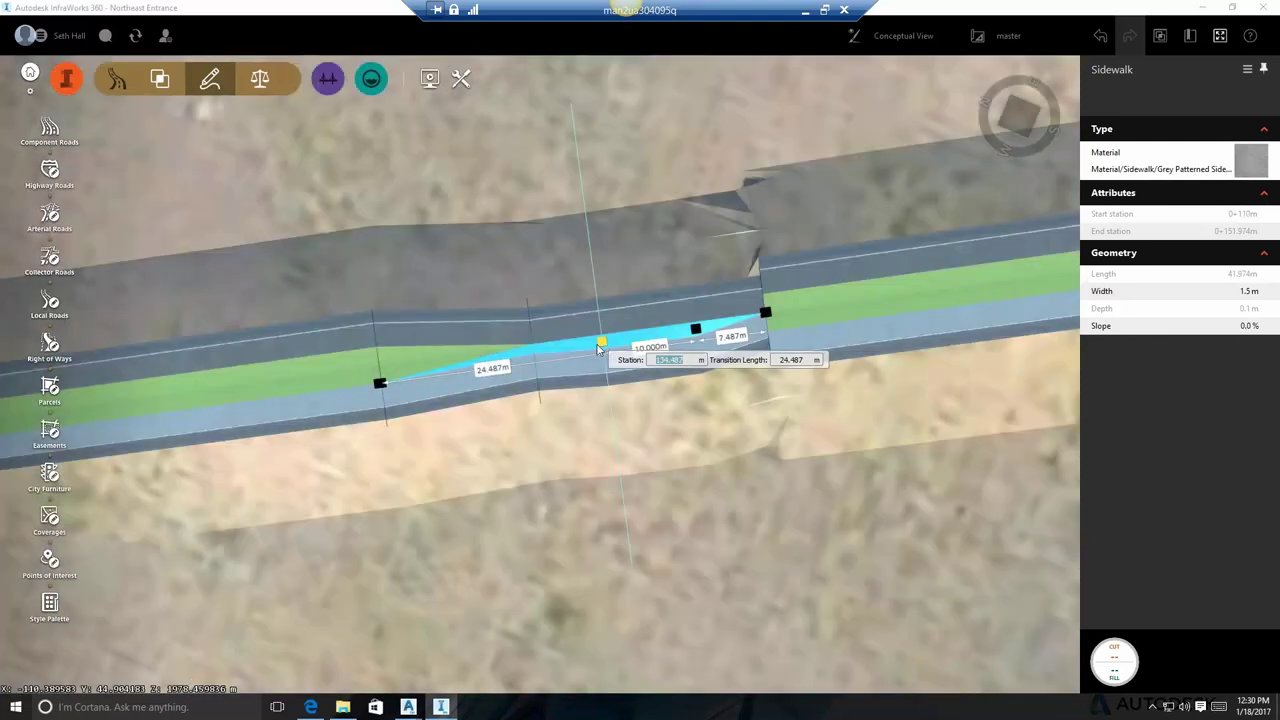
text(127)
key(Return)
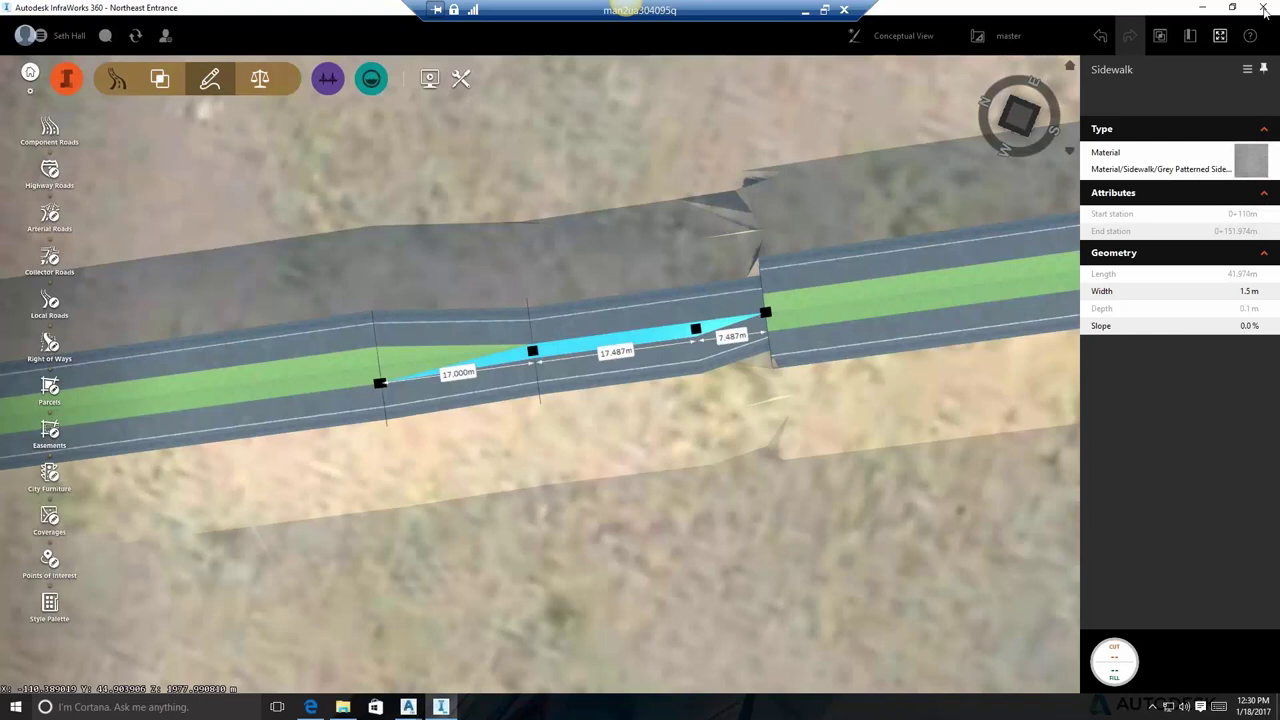
Set the sidewalk's width to 2 m and remove its closing transition so full width continues to the middle median segment
click(1245, 291)
key(Return)
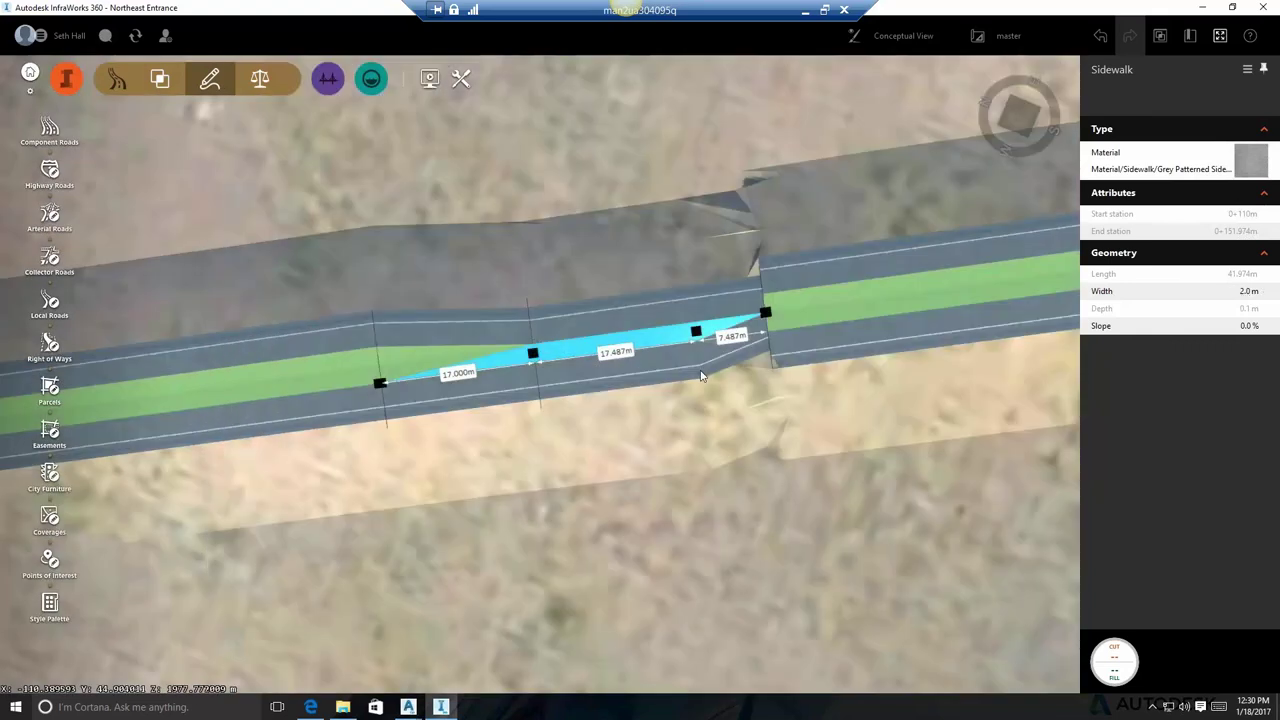
drag(697, 331, 773, 328)
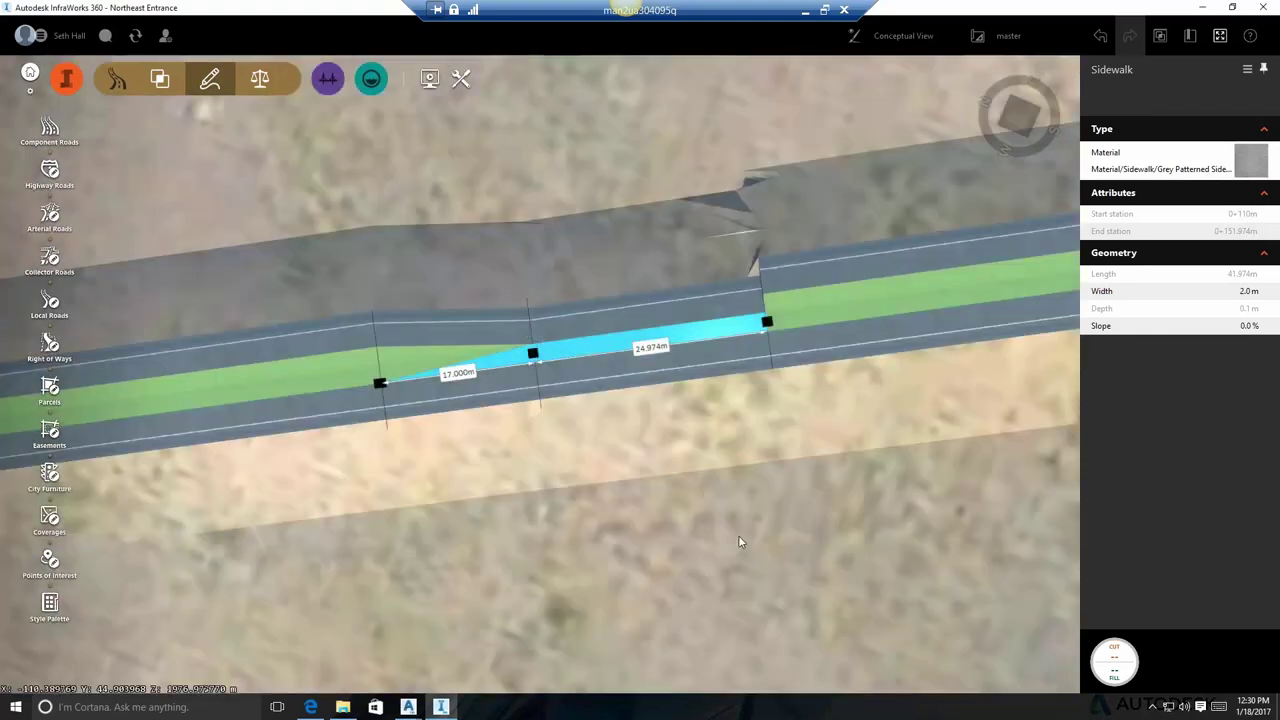
Insert a second Sidewalk component along the centerline between the two median segments, on the opposite side from the first
click(657, 251)
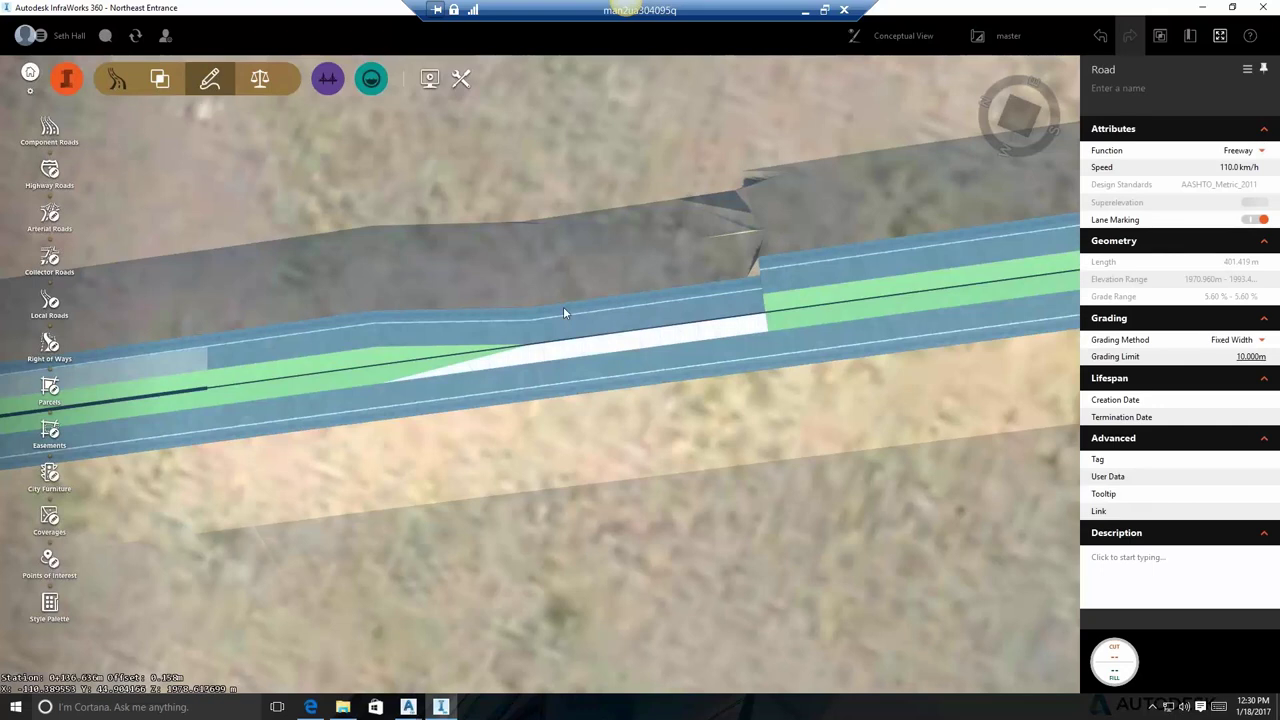
right_click(612, 260)
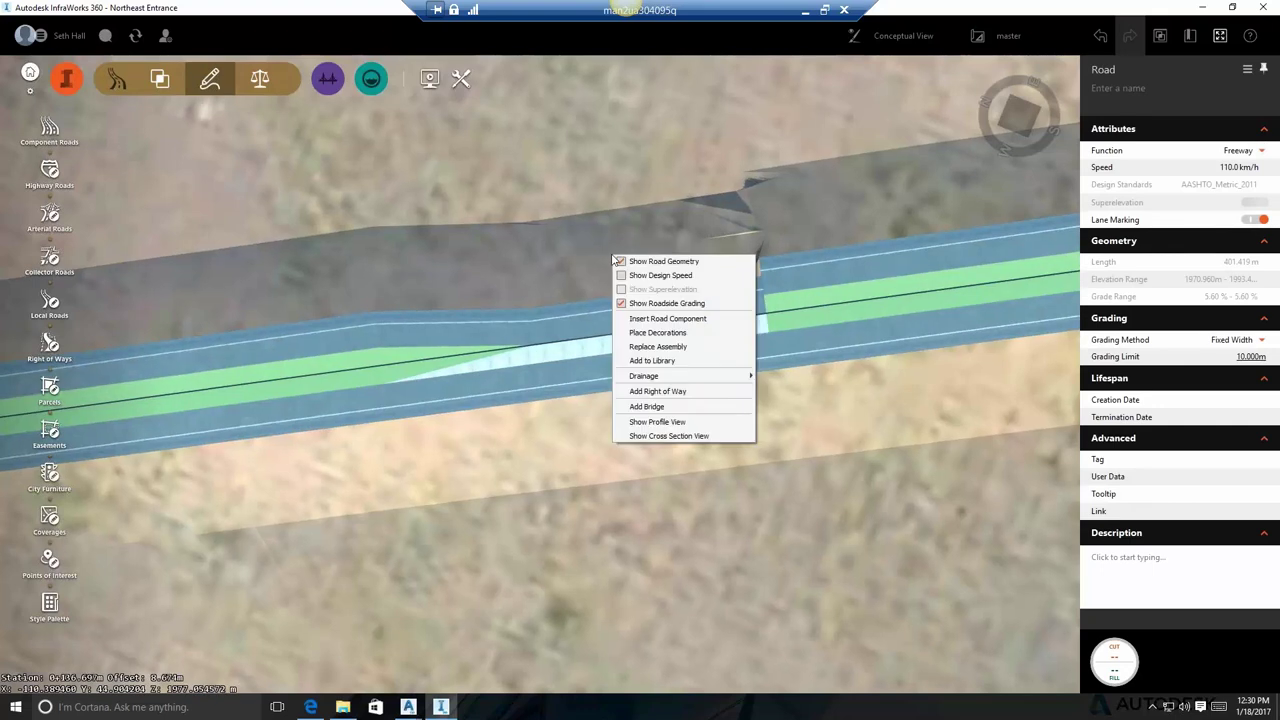
click(658, 326)
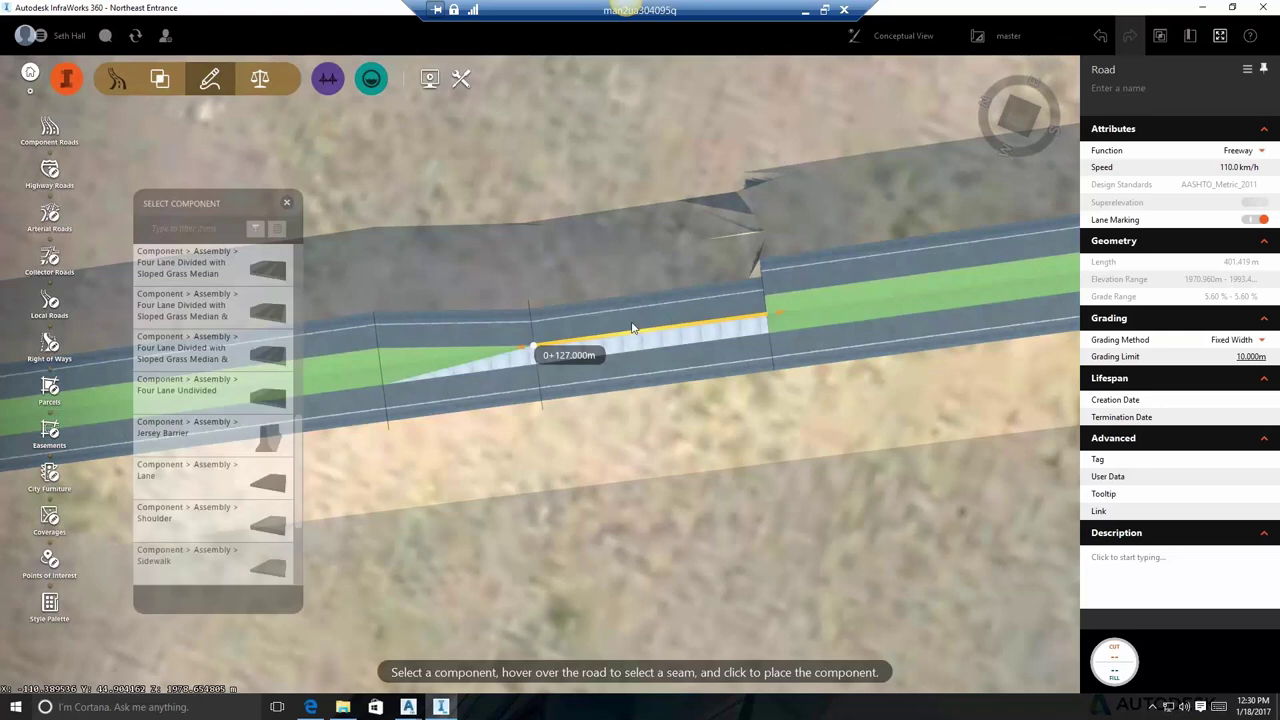
Start the second sidewalk at station 110 m and set its opening transition to end at station 127 m
click(533, 346)
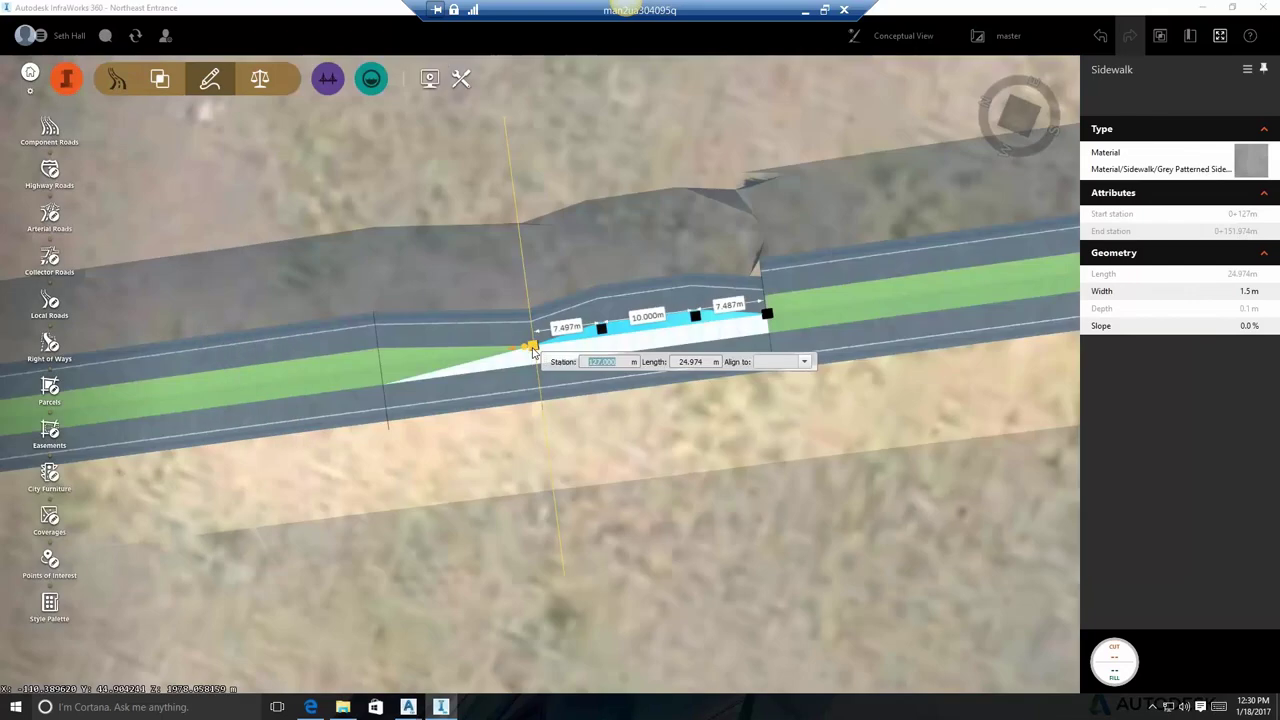
text(110)
key(Return)
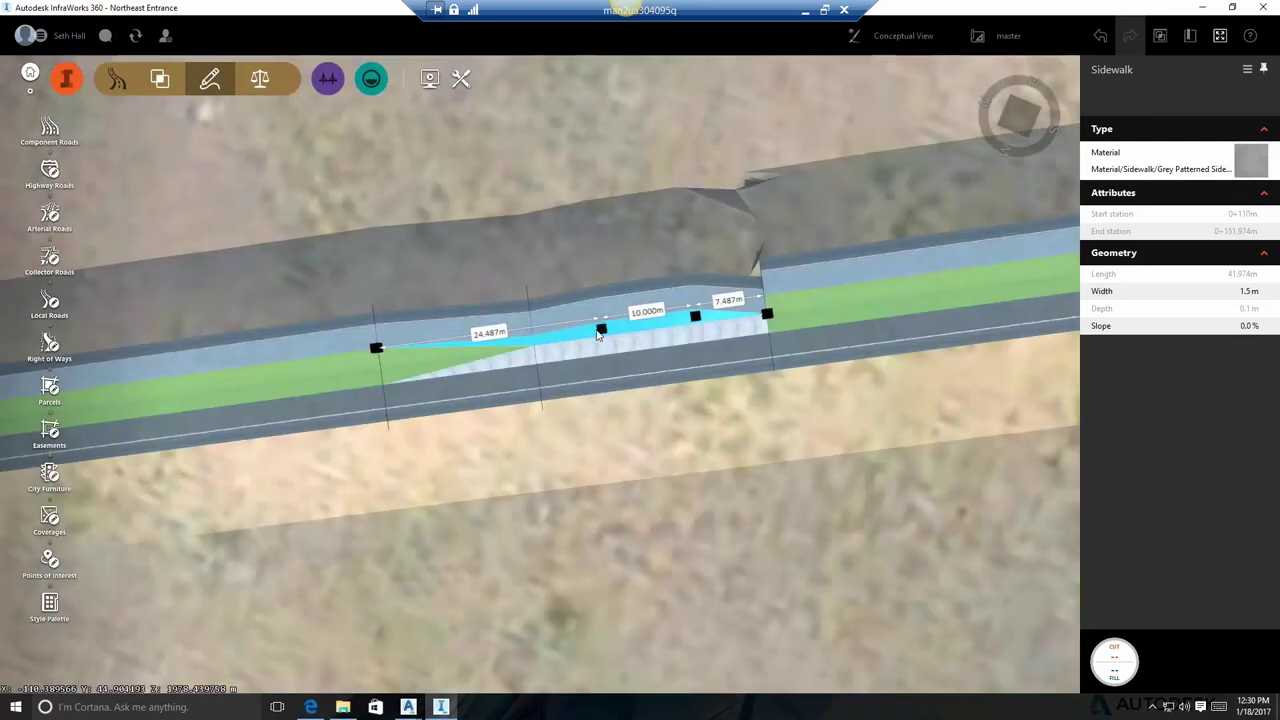
click(600, 330)
text(127)
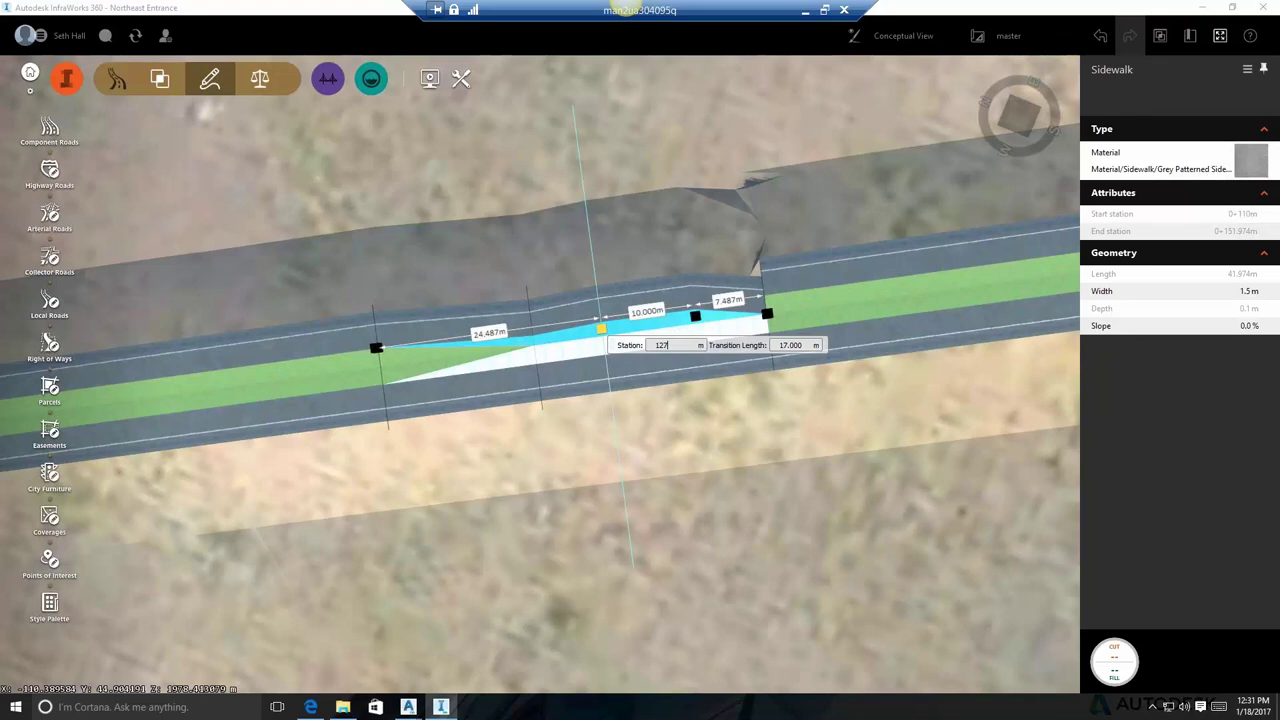
key(Return)
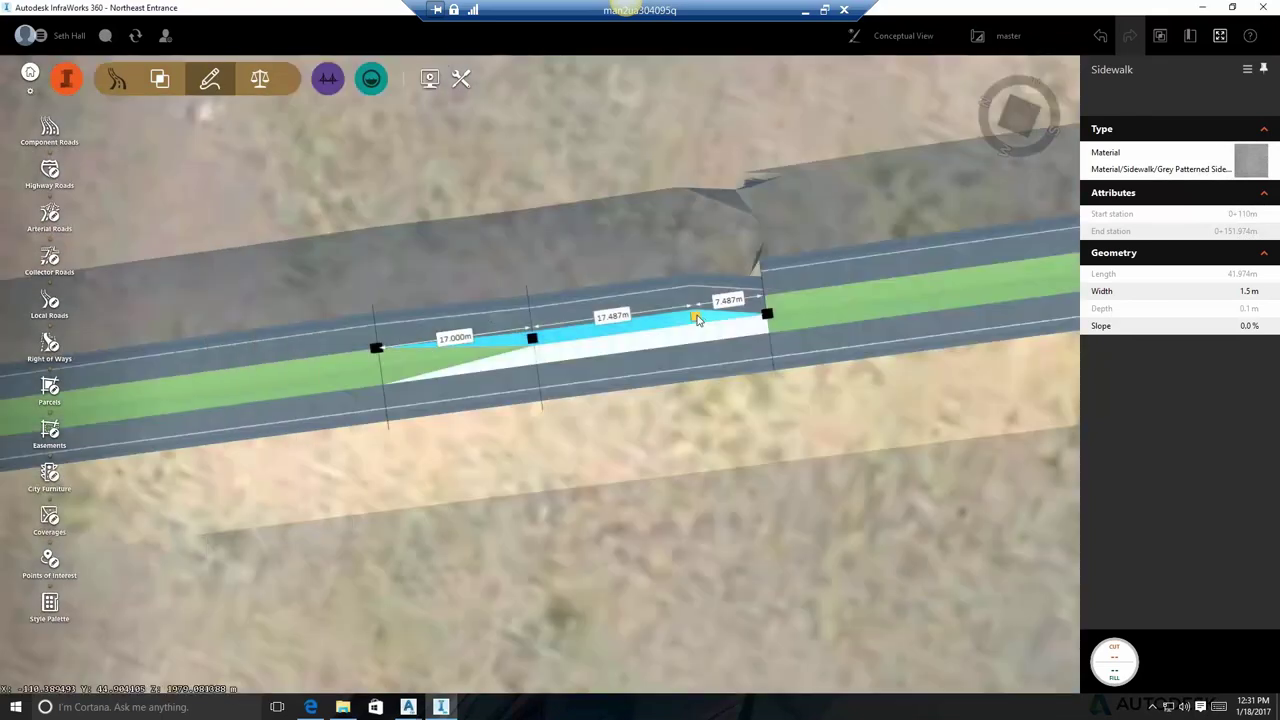
Remove the second sidewalk's closing transition and set its width to 2 m
drag(695, 316, 891, 322)
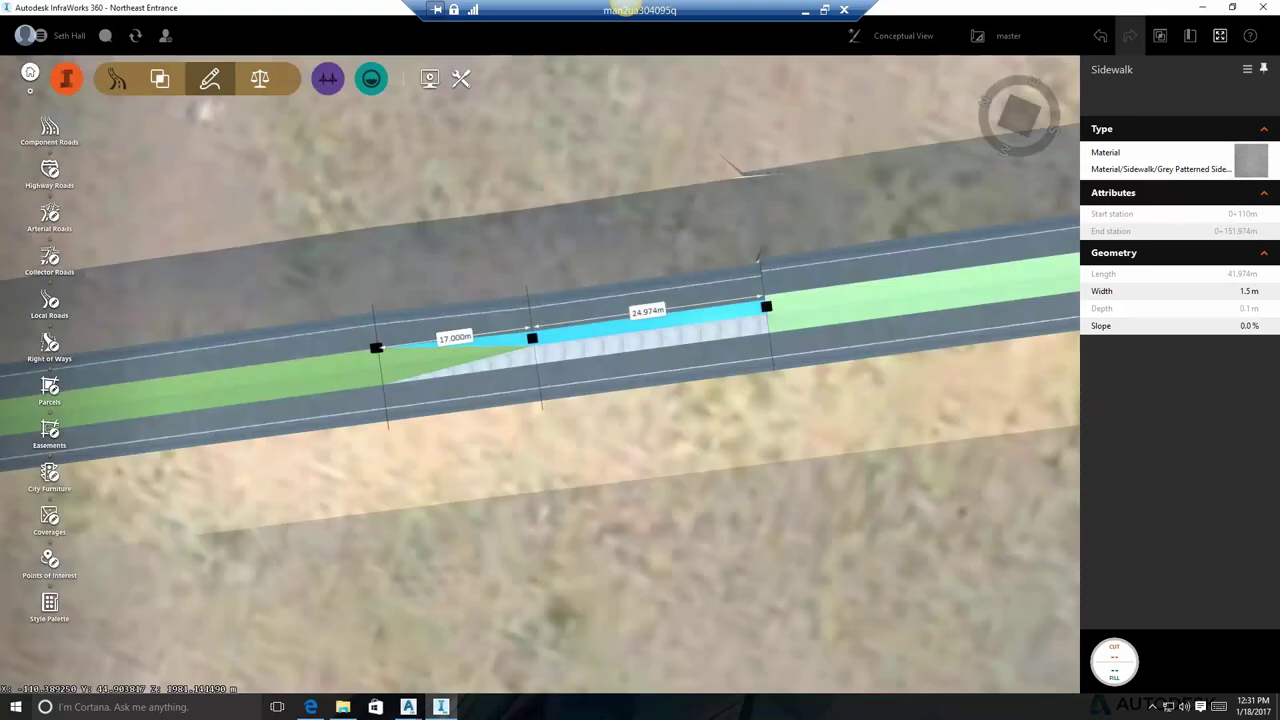
click(1258, 291)
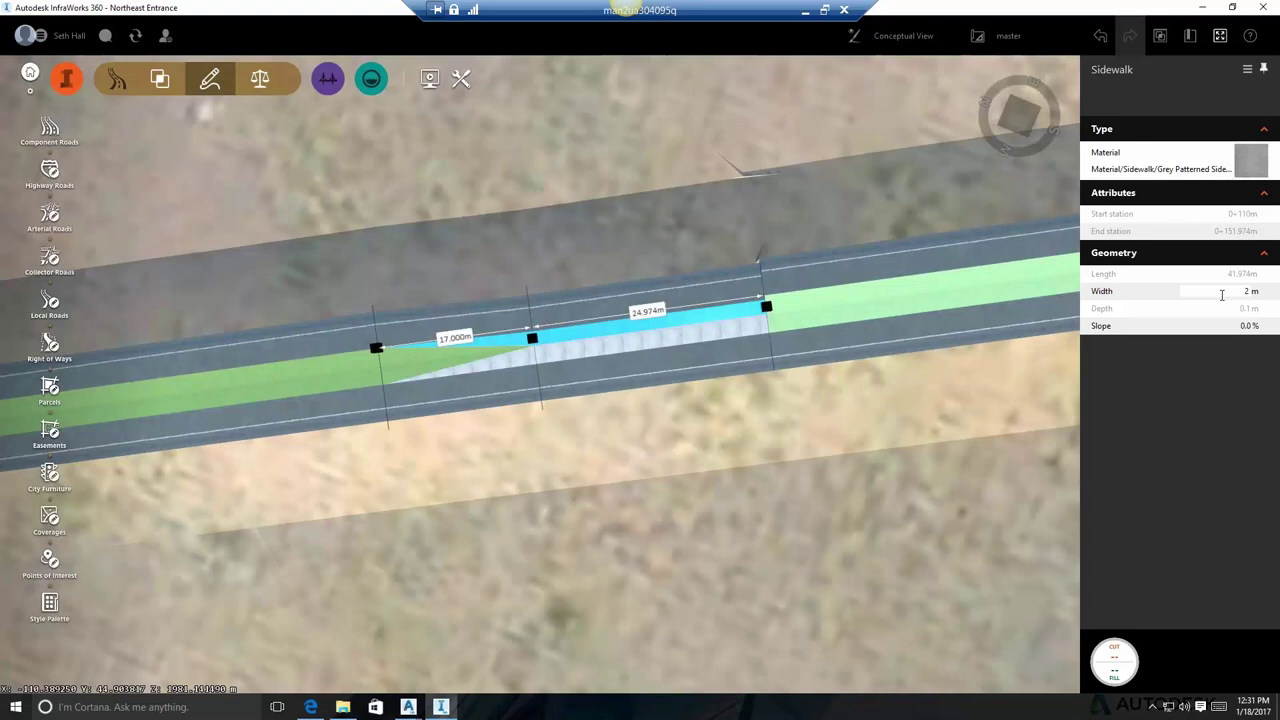
key(Return)
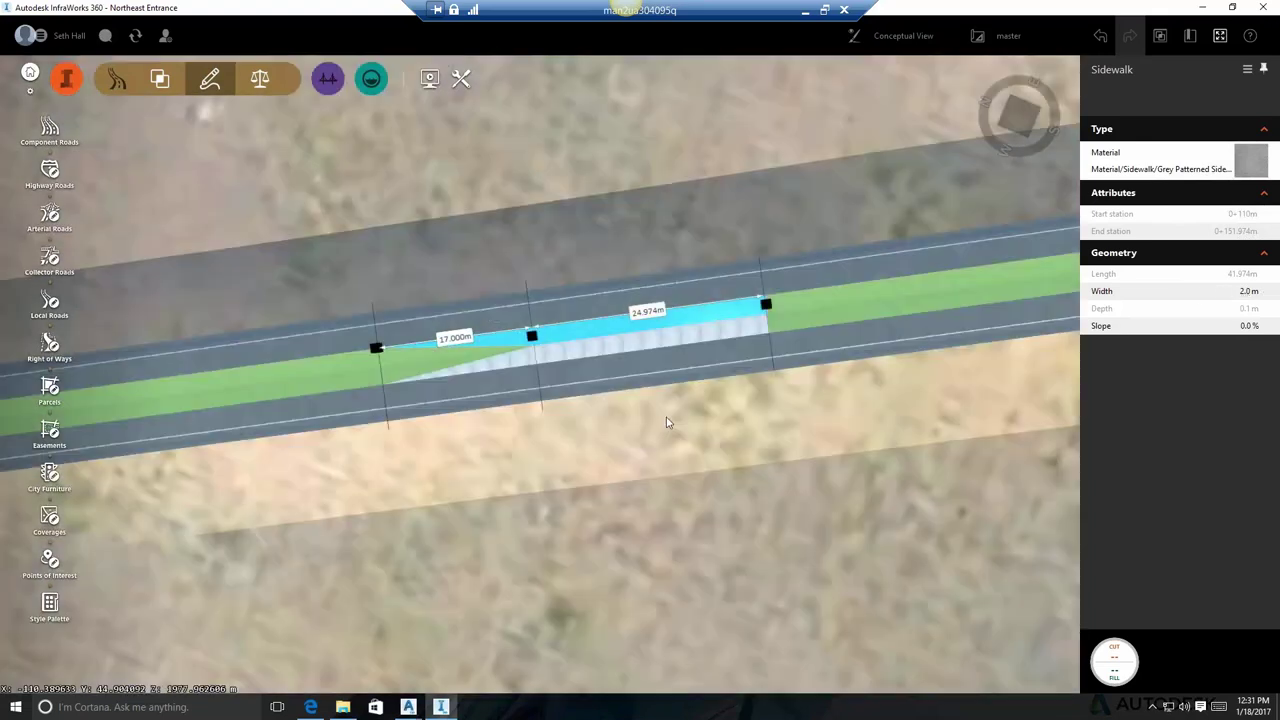
Examine the tapered median and the two adjoining sidewalks from several angles, with the road deselected
click(528, 423)
drag(576, 419, 563, 518)
middle_drag(563, 518, 594, 354)
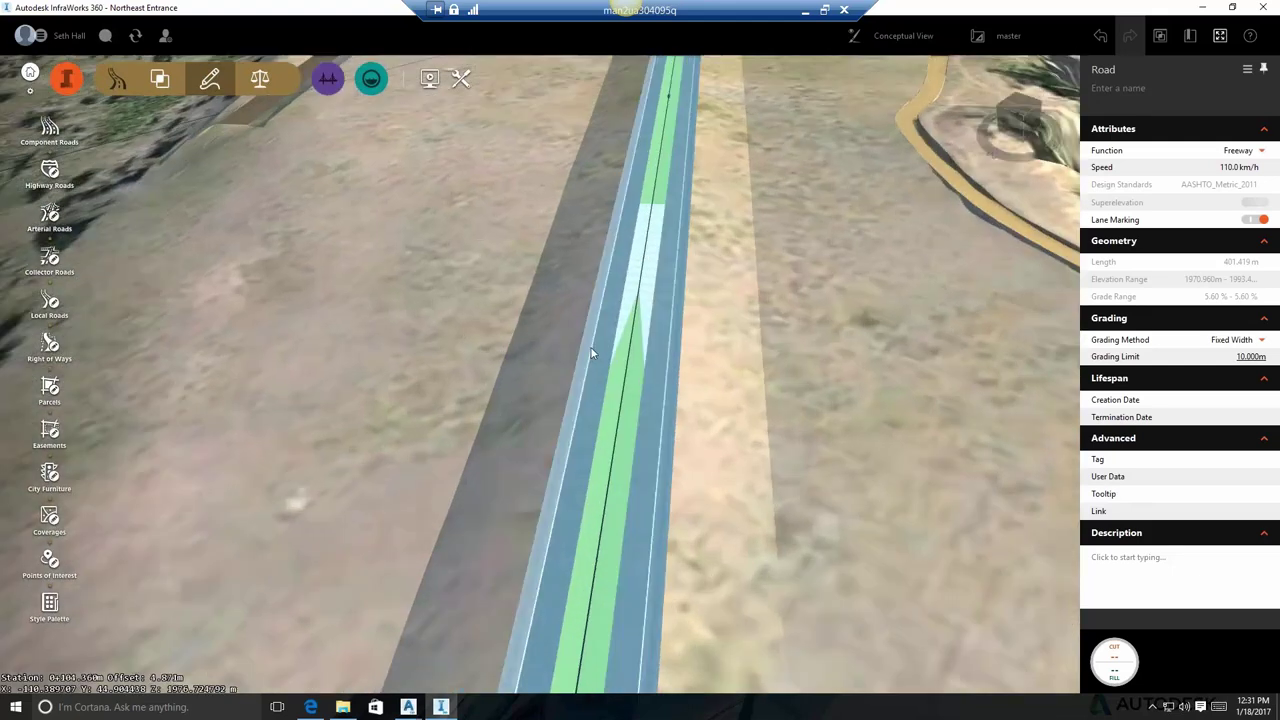
scroll(631, 348, up, 3)
scroll(654, 314, up, 2)
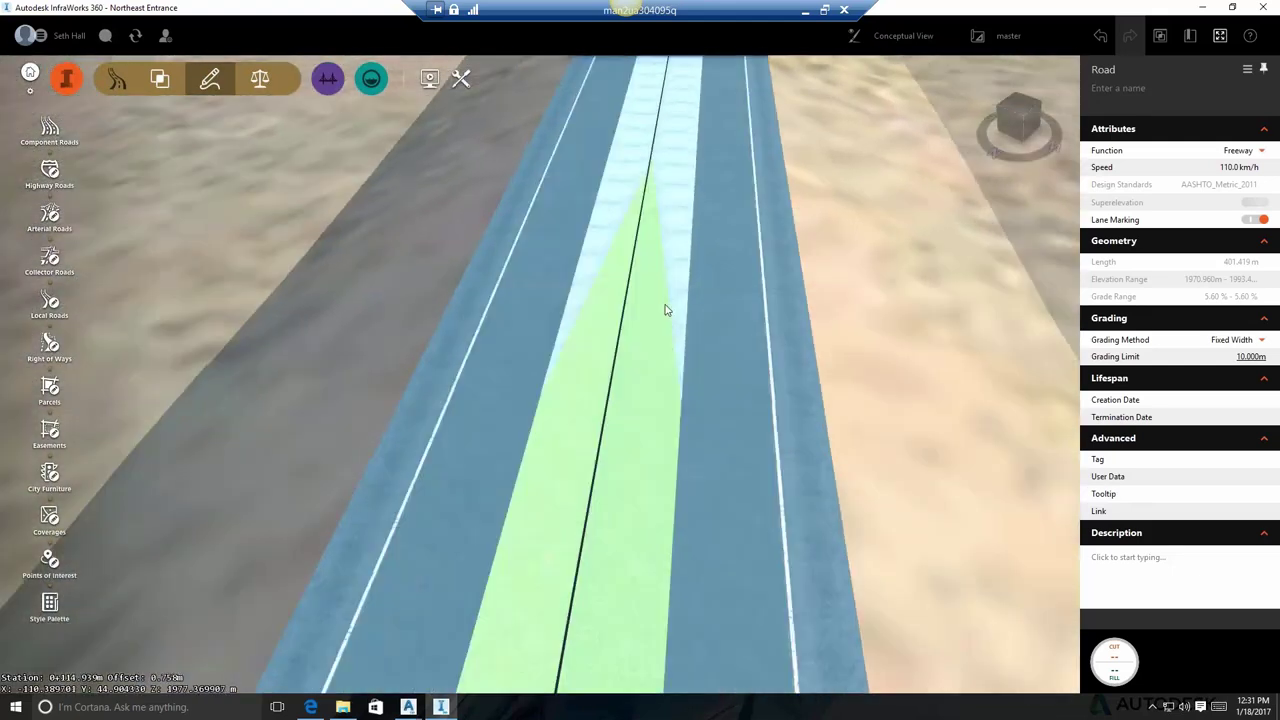
mouse_move(860, 317)
mouse_down()
mouse_move(869, 277)
mouse_move(871, 316)
mouse_up()
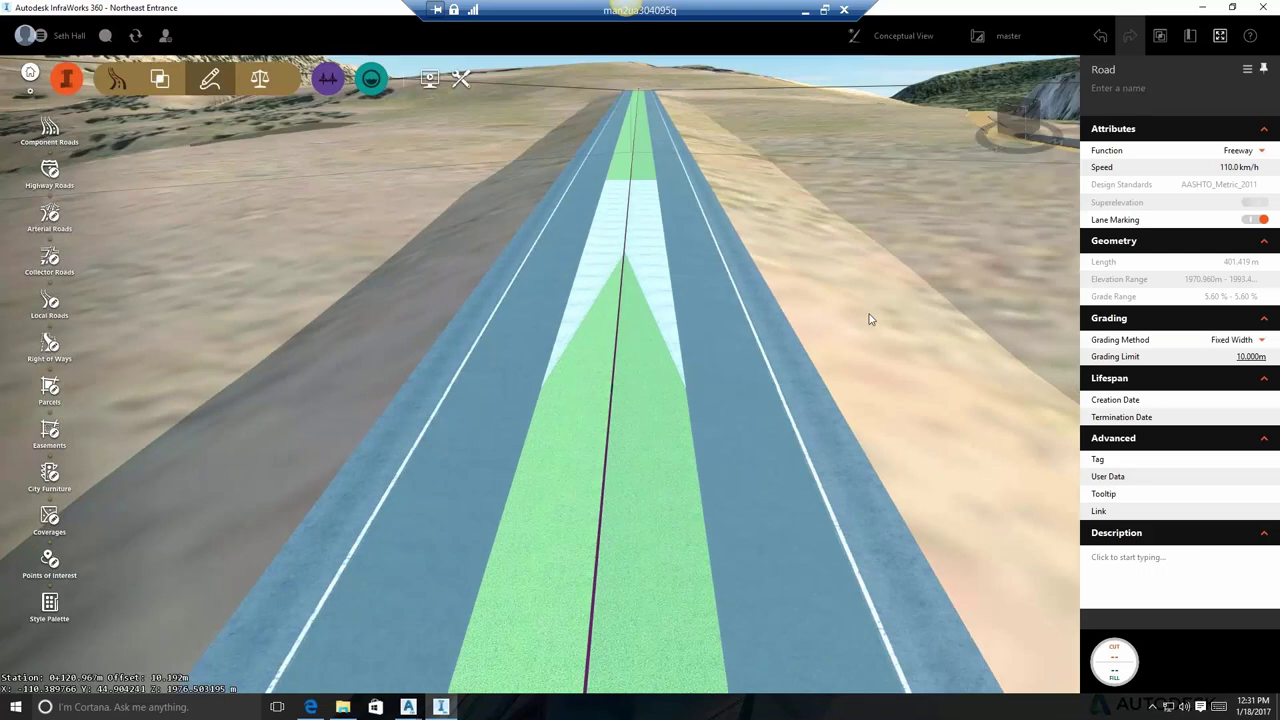
key(Escape)
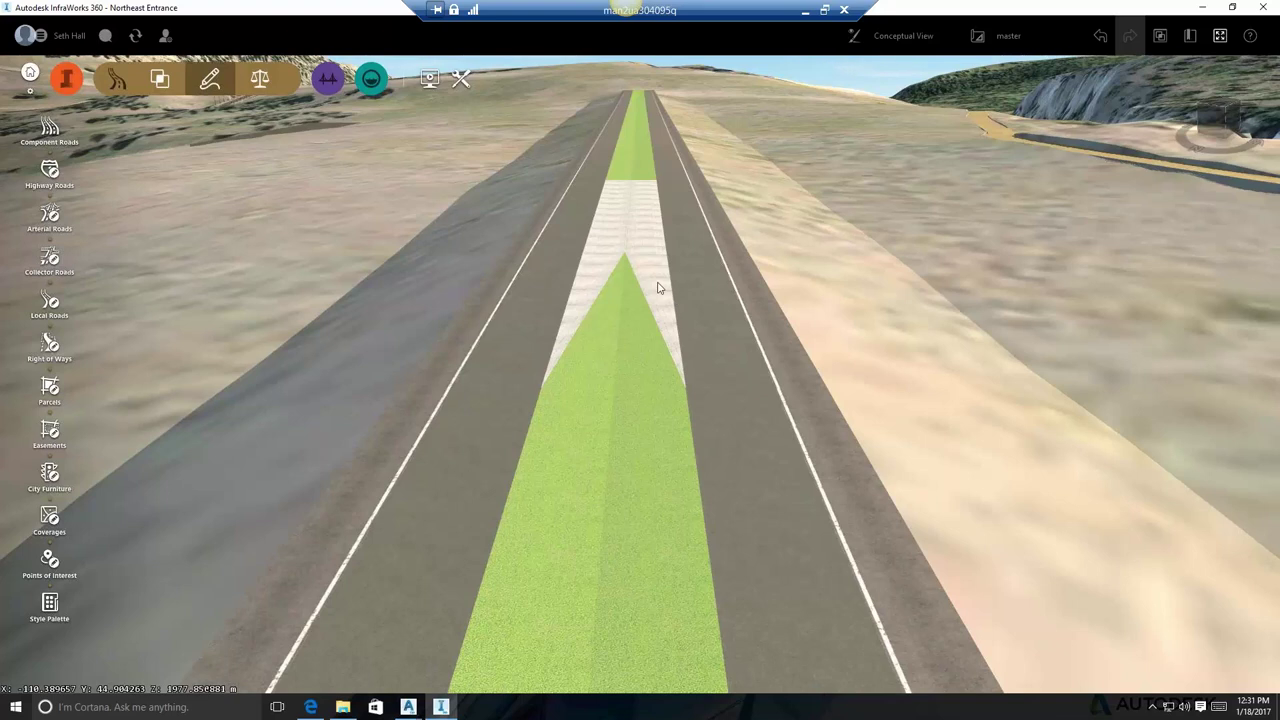
drag(604, 310, 944, 396)
scroll(944, 396, down, 1)
middle_drag(990, 383, 371, 477)
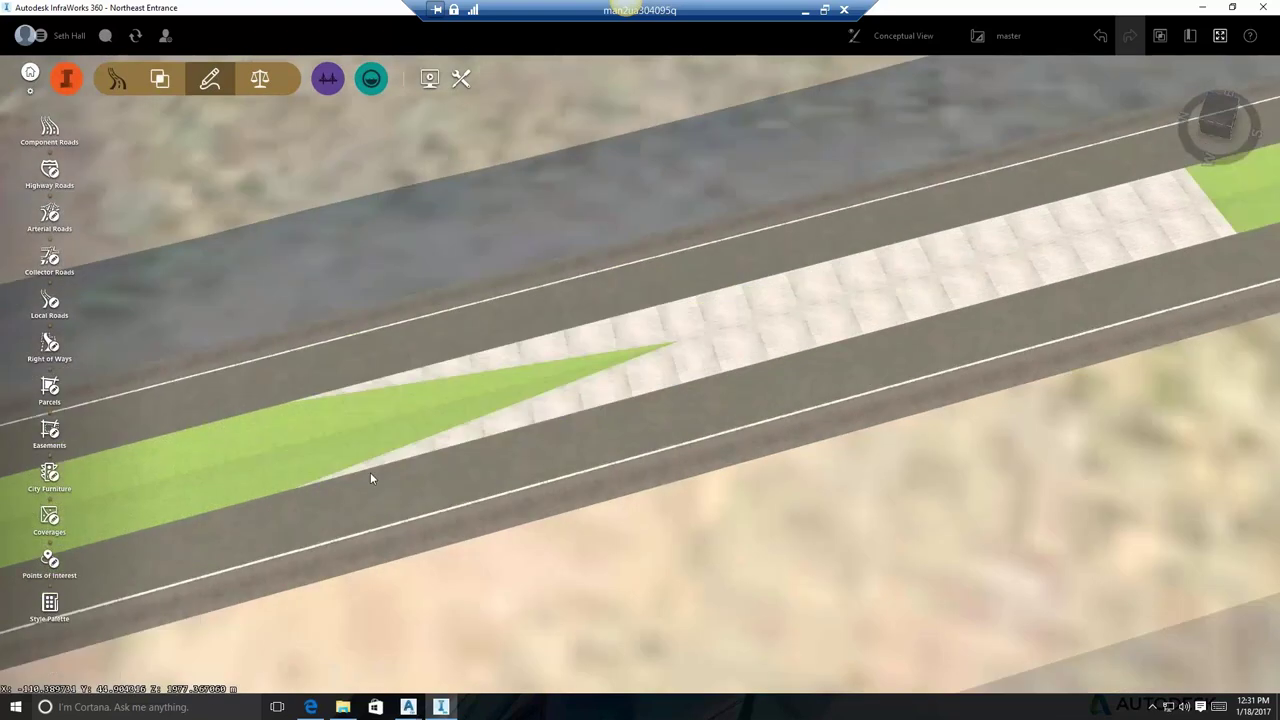
Change the material of the first 2 m sidewalk beside the tapered median to the Roadway Surface Dark Grey style
double_click(783, 320)
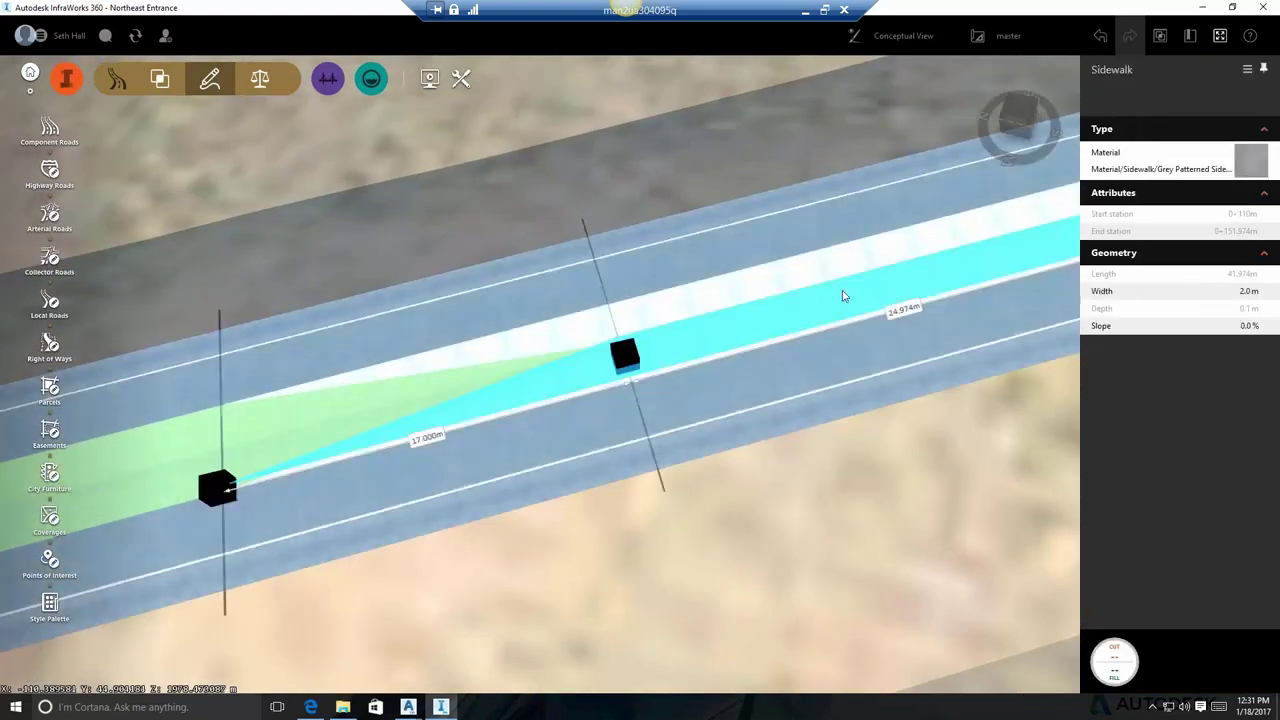
click(1251, 162)
click(1172, 200)
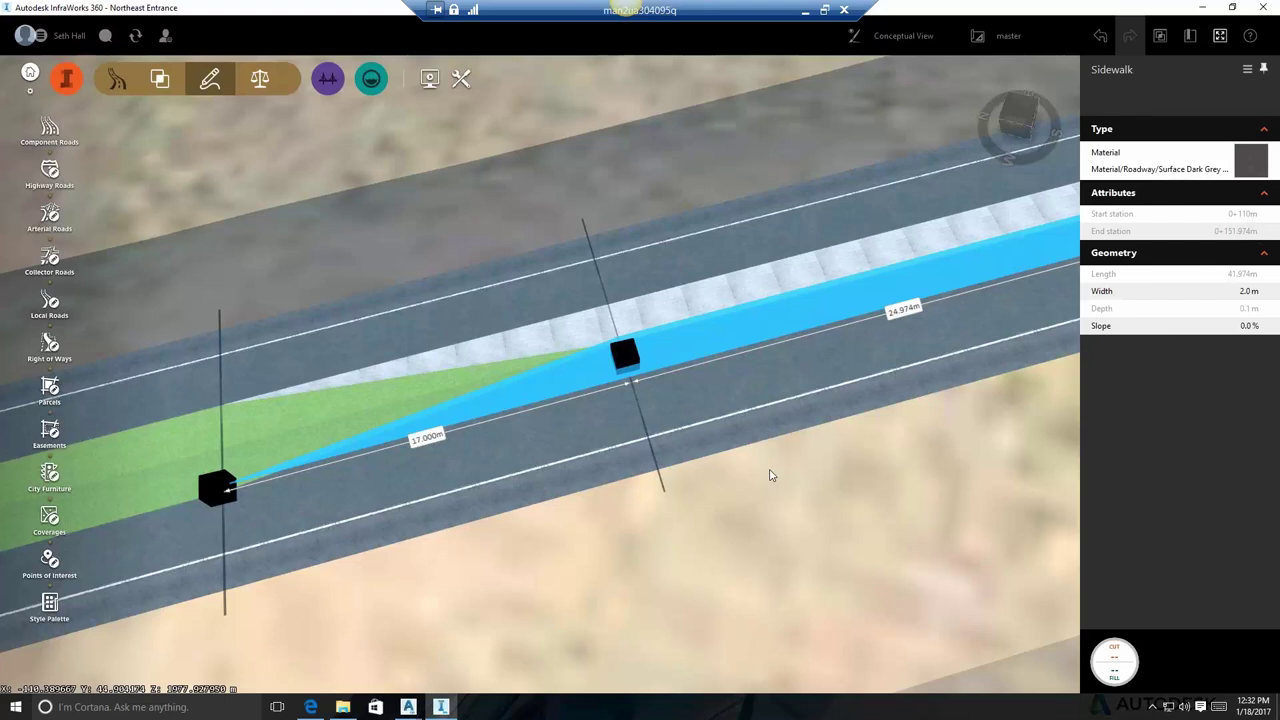
Change the material of the second sidewalk, across the centerline, to Land Cover/Manicured Grass
click(742, 290)
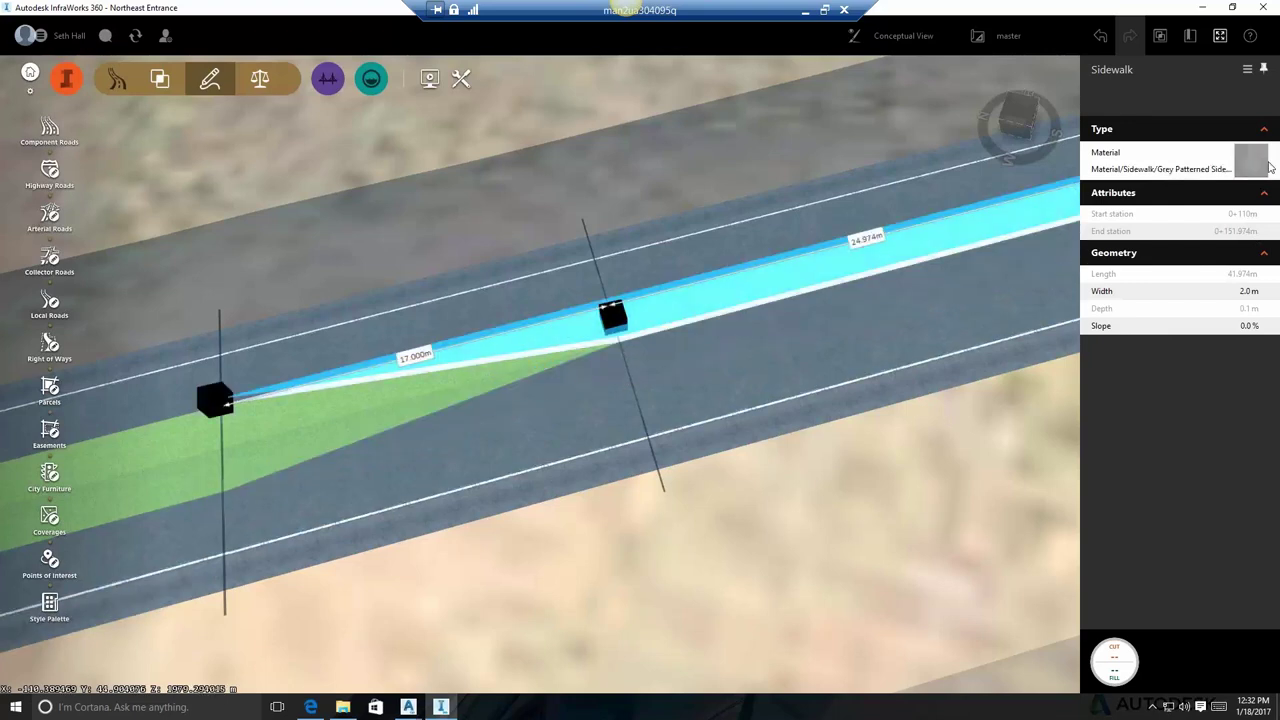
click(1177, 178)
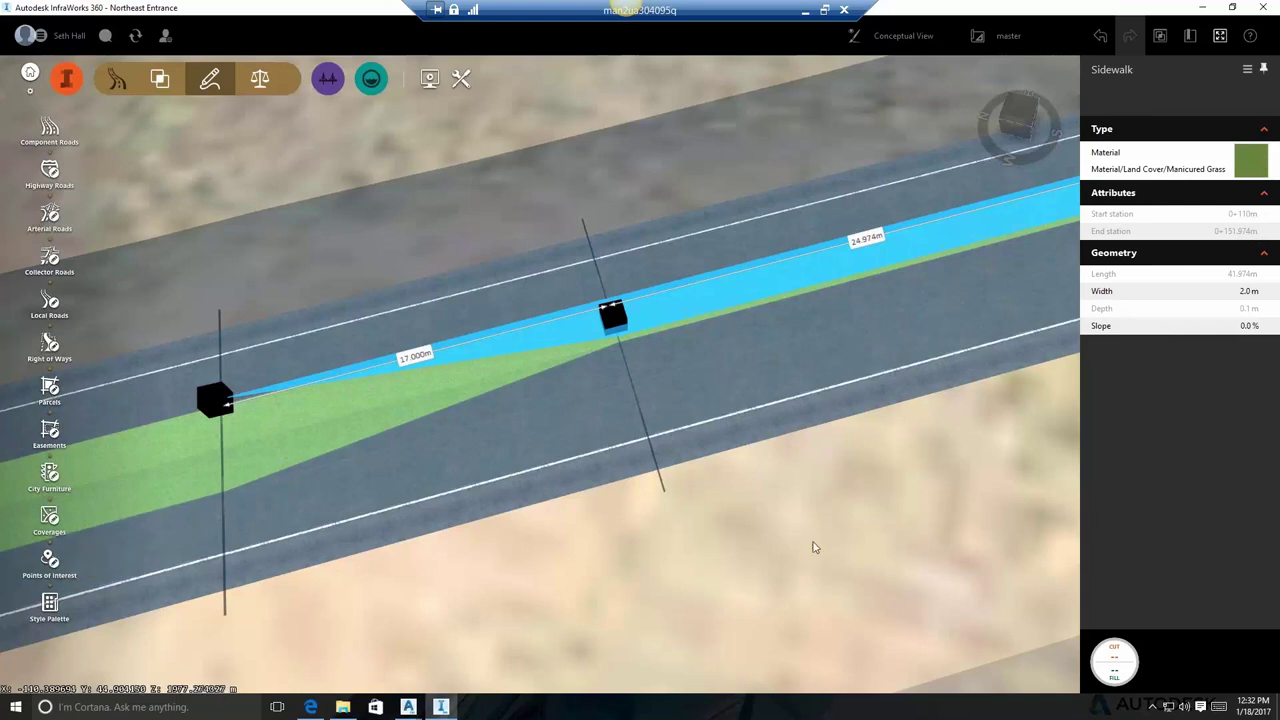
drag(765, 531, 722, 507)
middle_drag(724, 513, 598, 531)
click(660, 508)
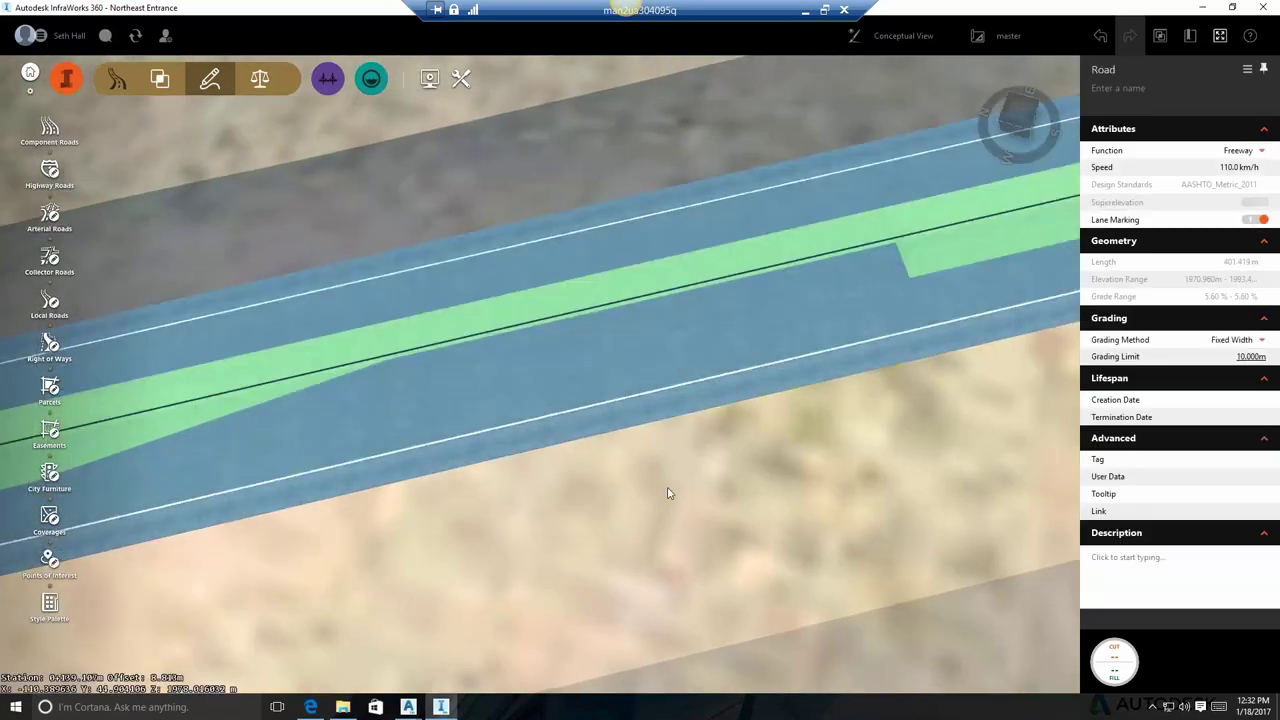
Set the middle median segment's slope to 0% and change its material to the Roadway Surface Dark Grey style
scroll(686, 494, down, 2)
middle_drag(720, 490, 834, 489)
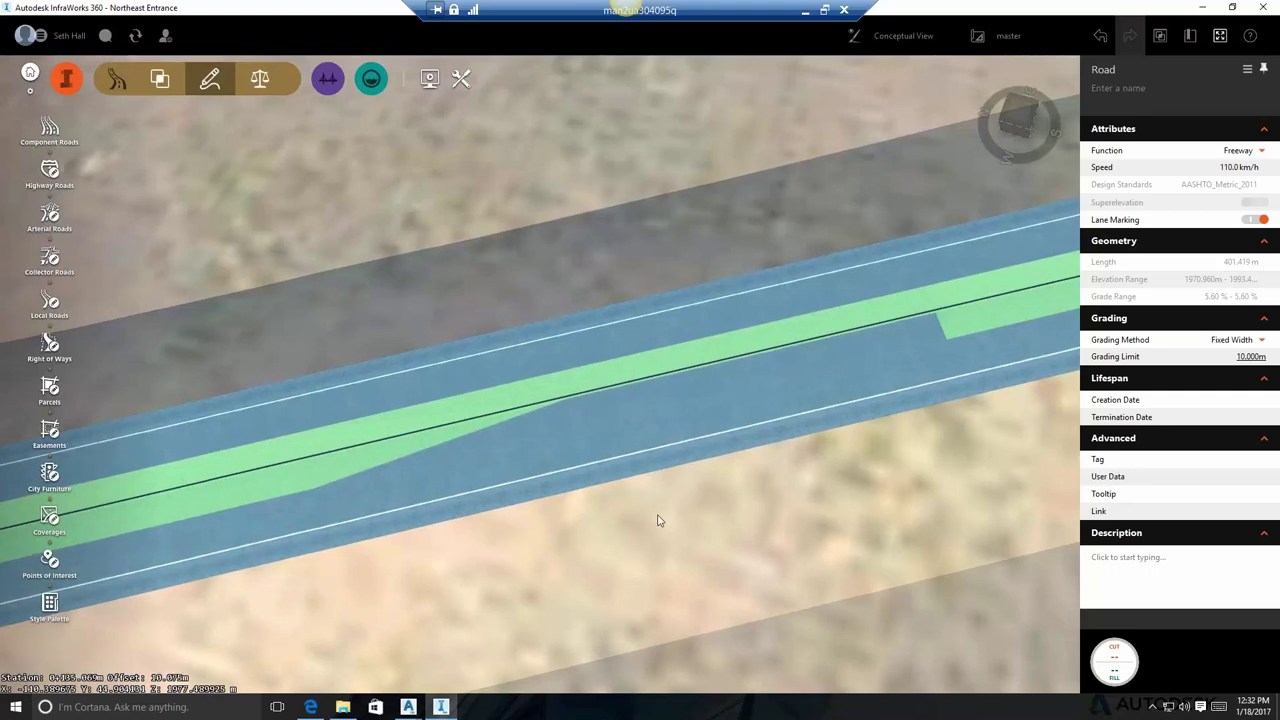
middle_drag(660, 520, 594, 300)
click(596, 311)
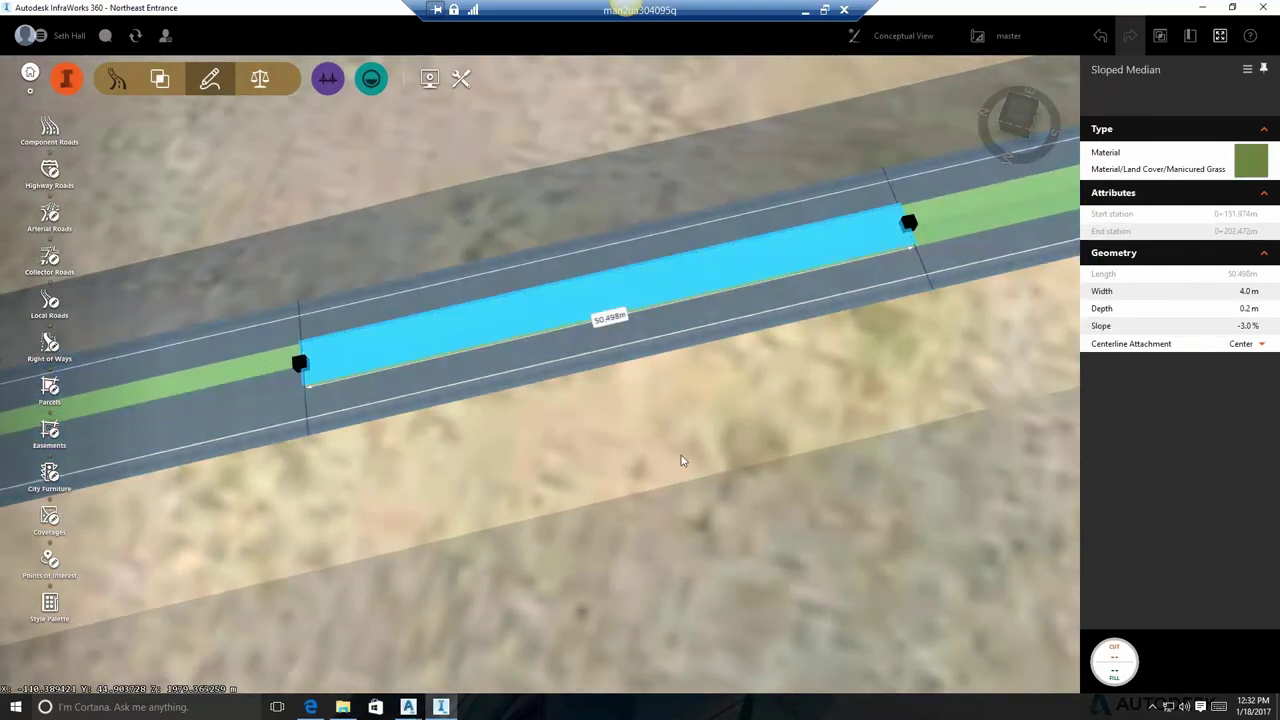
middle_drag(654, 460, 608, 490)
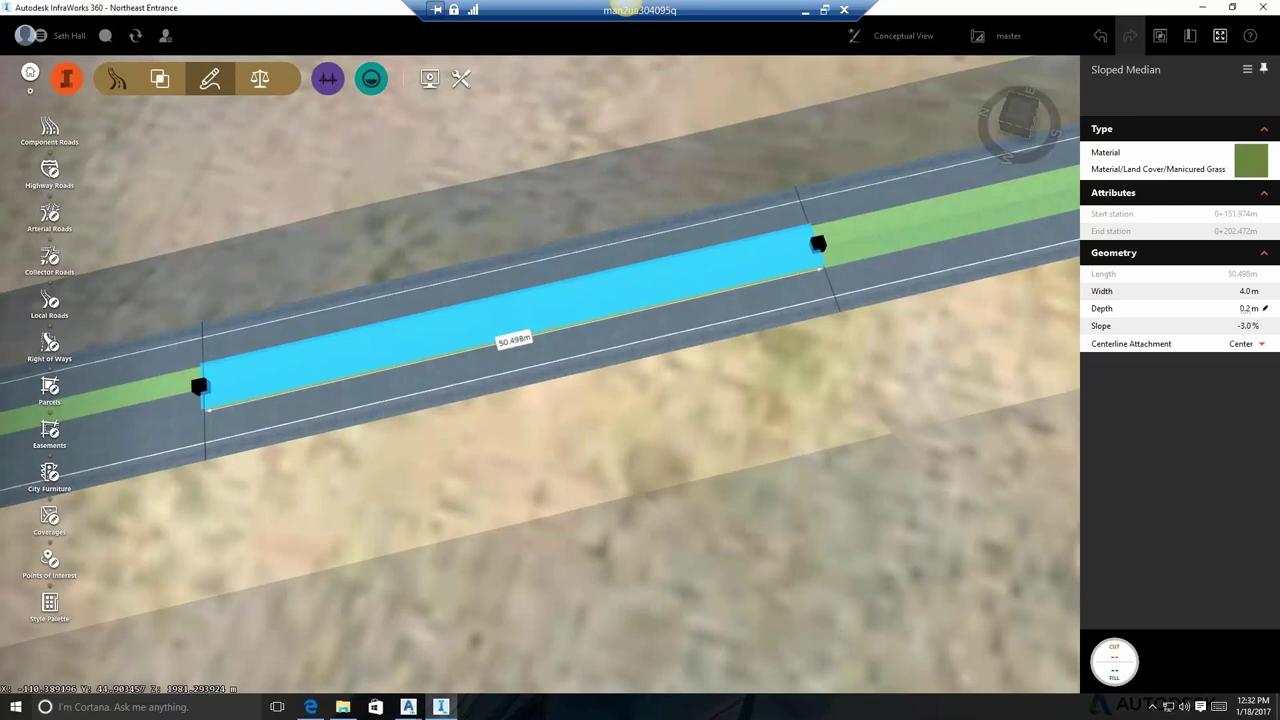
click(1247, 322)
text(0)
key(Return)
click(1251, 163)
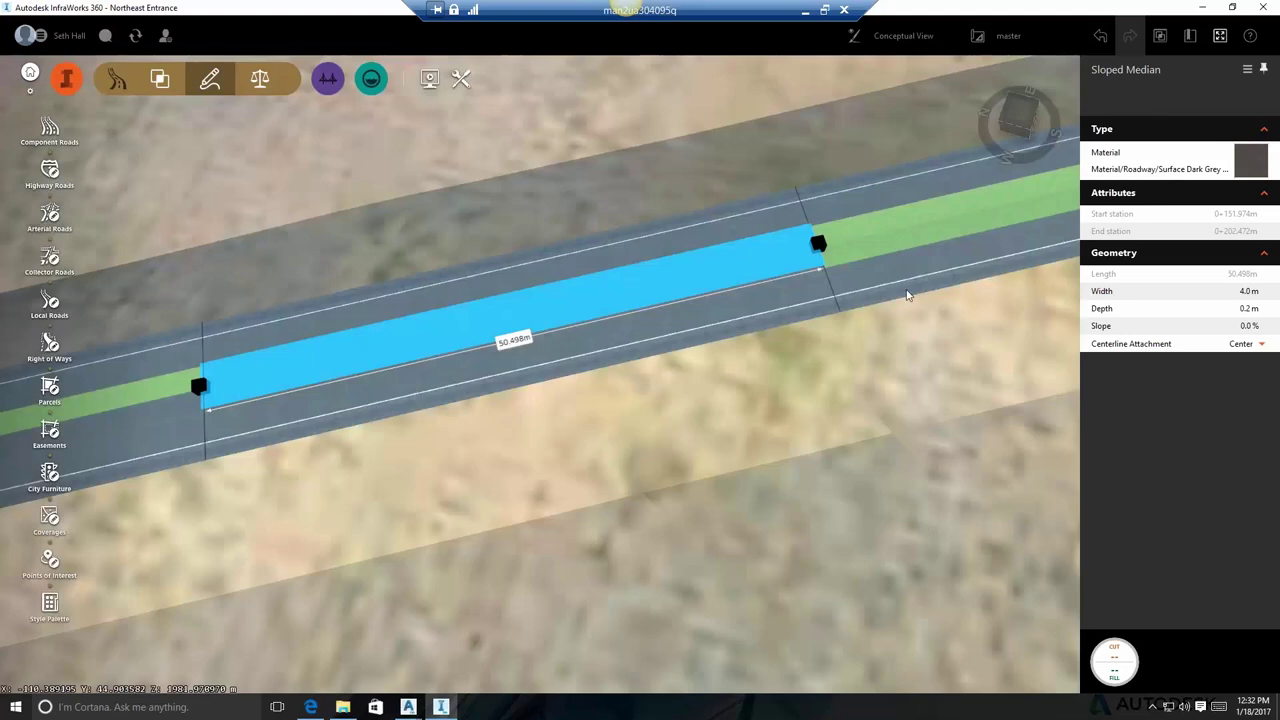
click(812, 385)
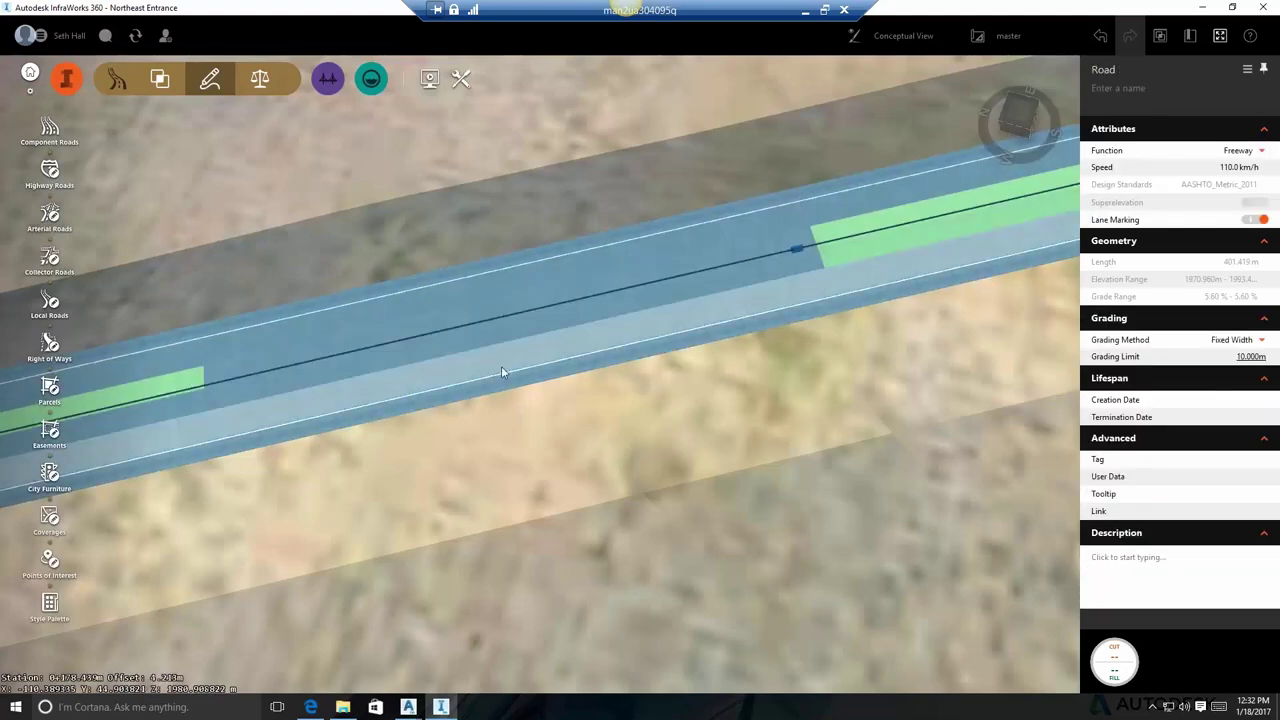
Examine the paved middle median segment and its junctions with the grass strips along the road
middle_drag(683, 386, 1072, 338)
drag(600, 390, 824, 349)
middle_drag(823, 350, 614, 349)
scroll(614, 349, up, 2)
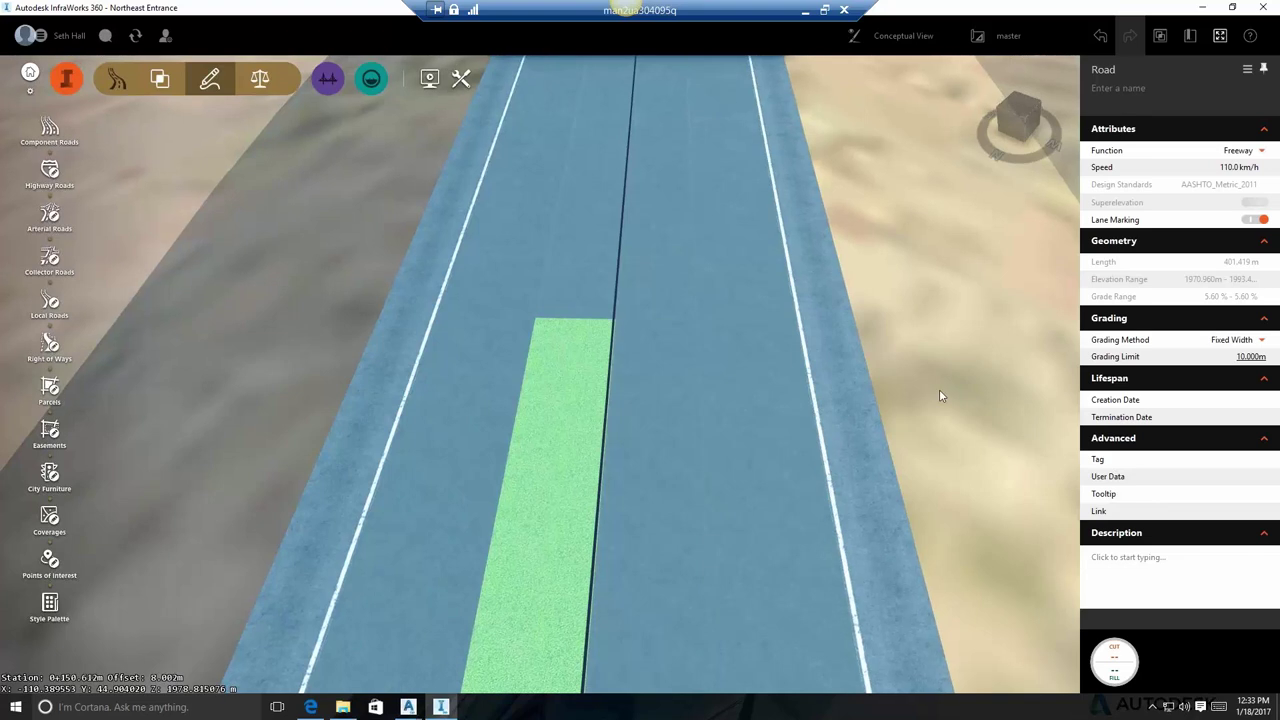
middle_drag(939, 389, 700, 277)
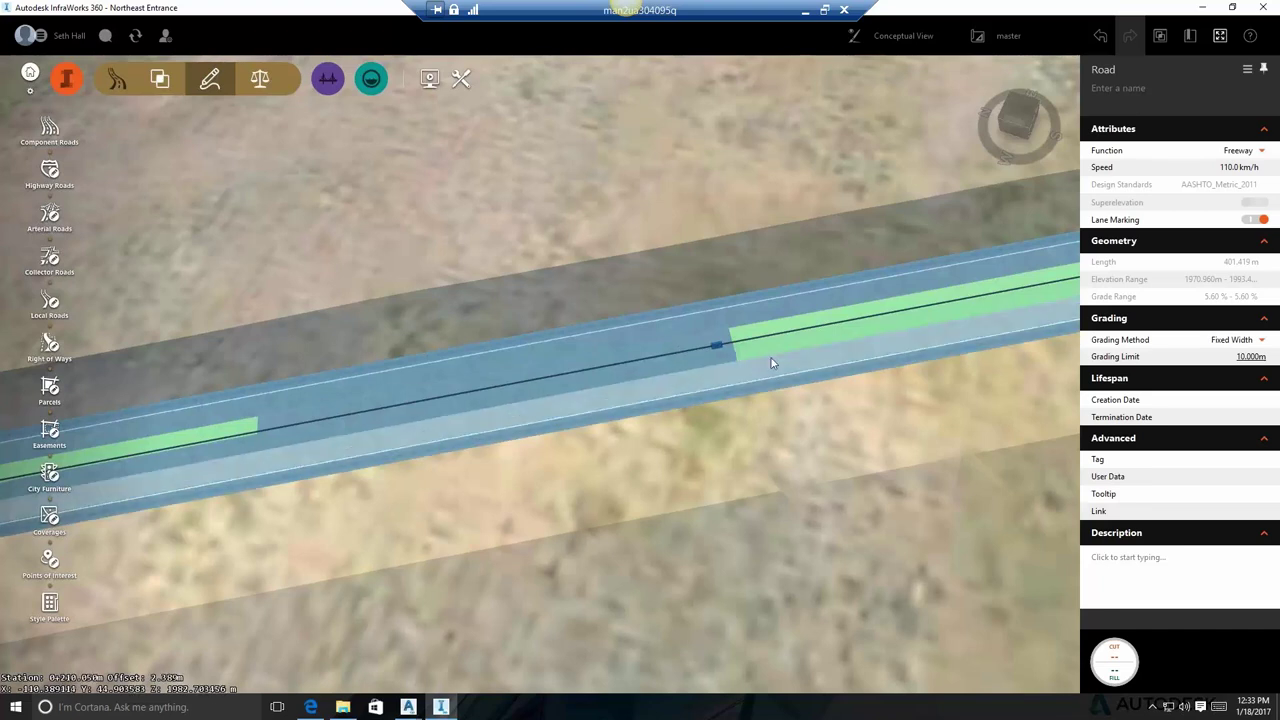
Split the grass sloped median beyond the paved middle segment, leaving a first piece about 14.5 m long
middle_drag(697, 376, 582, 407)
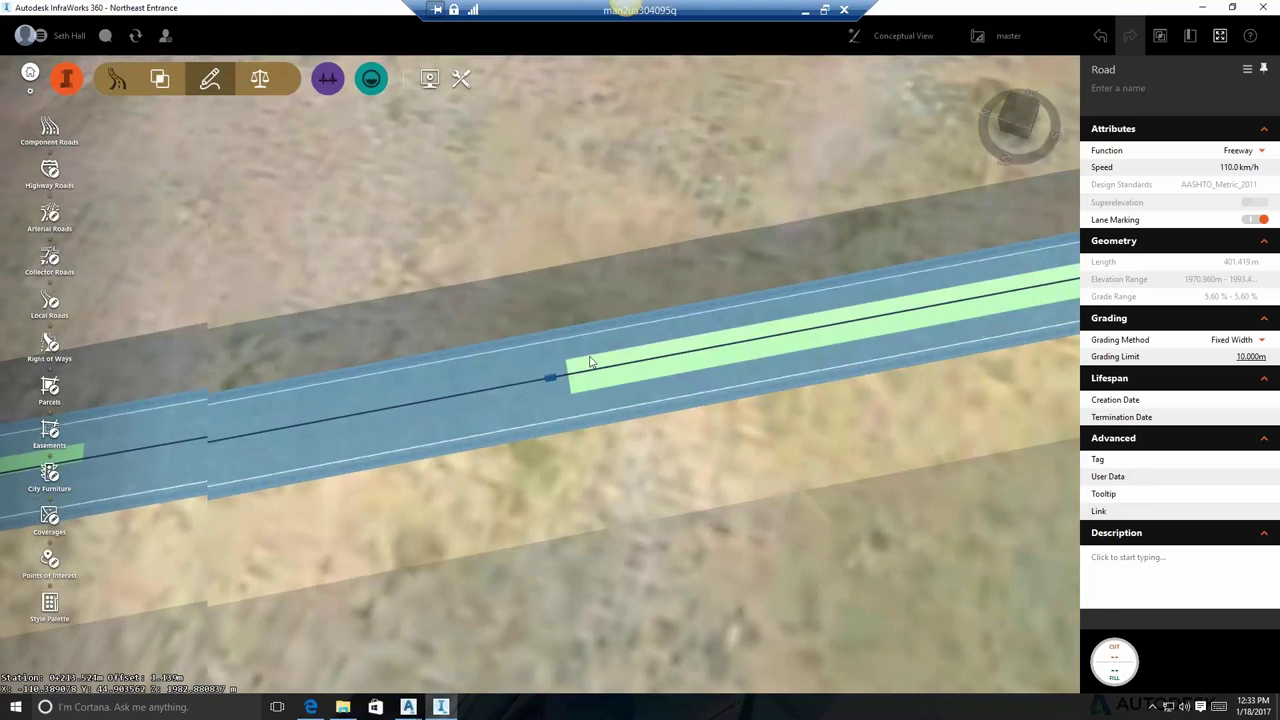
middle_drag(644, 373, 607, 303)
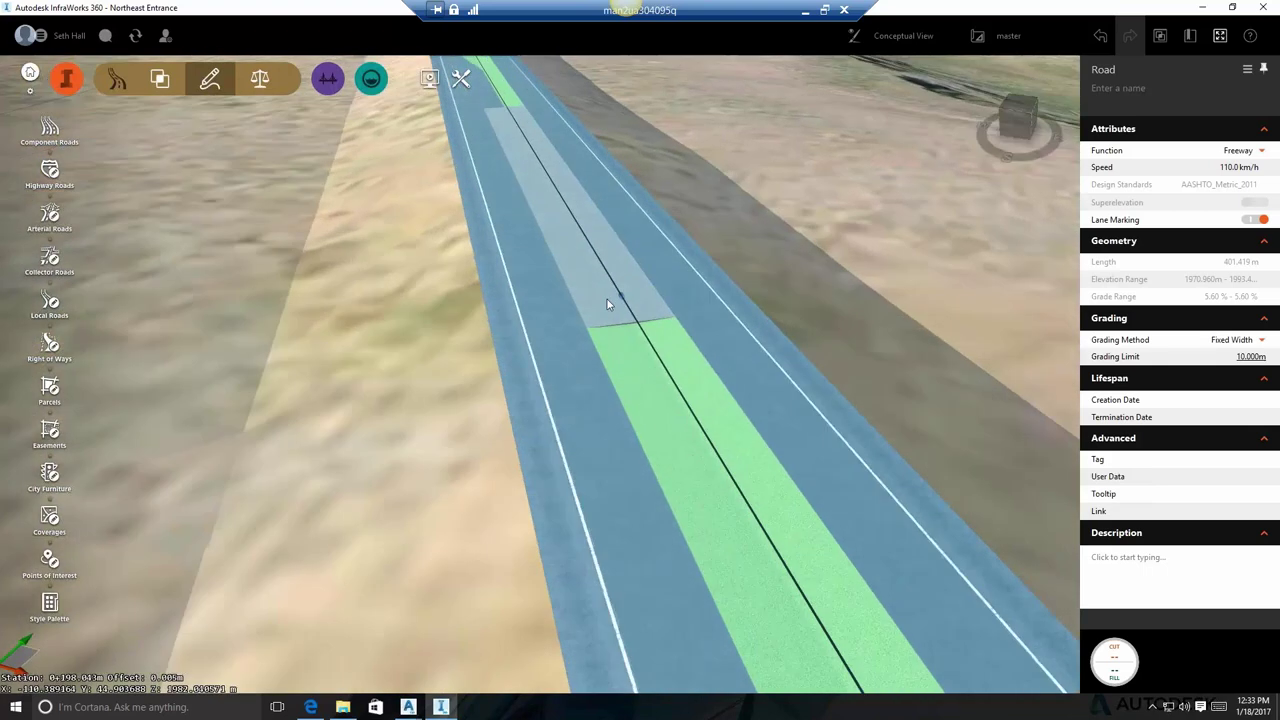
scroll(610, 305, up, 3)
scroll(644, 325, up, 1)
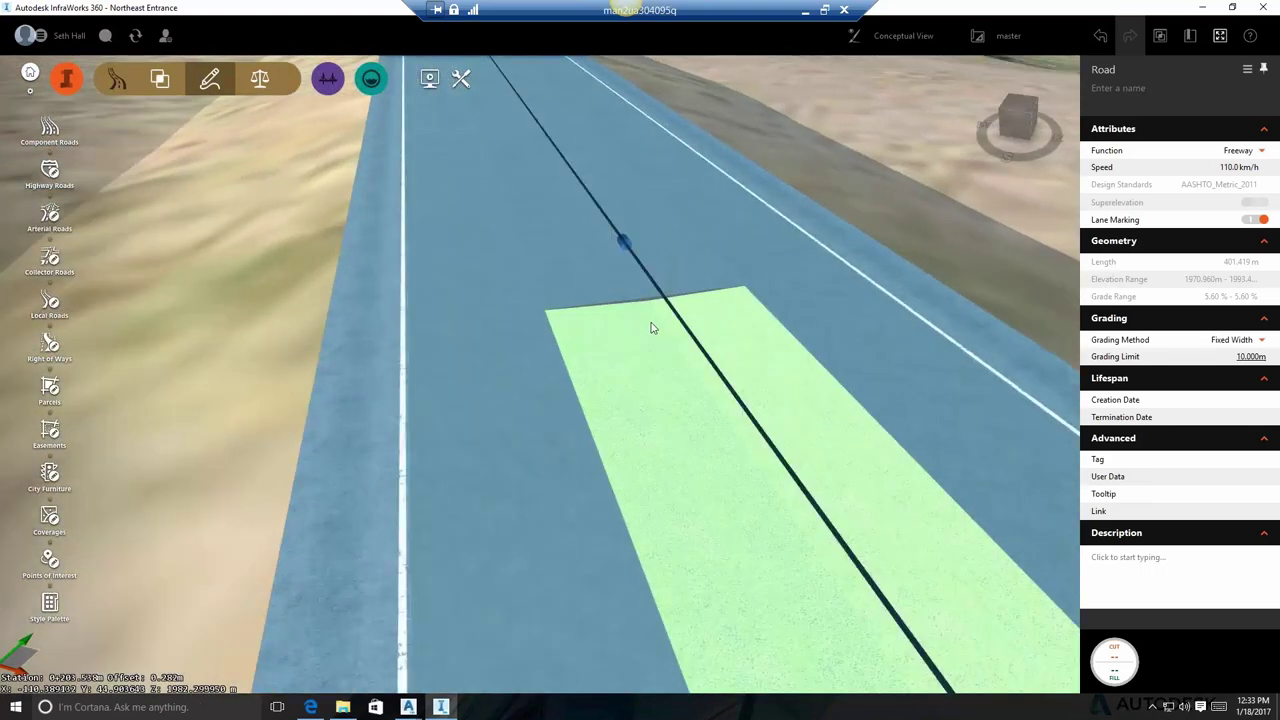
drag(649, 320, 637, 284)
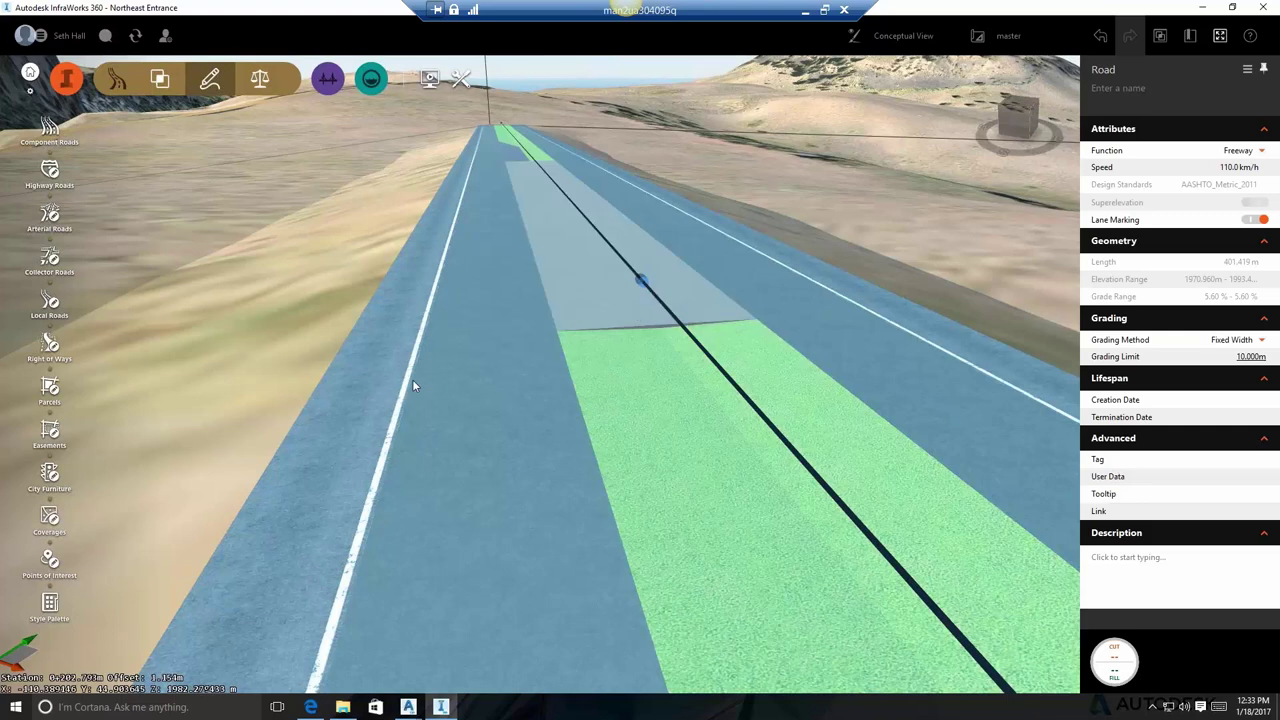
drag(326, 355, 461, 408)
shift+middle_drag(461, 413, 691, 409)
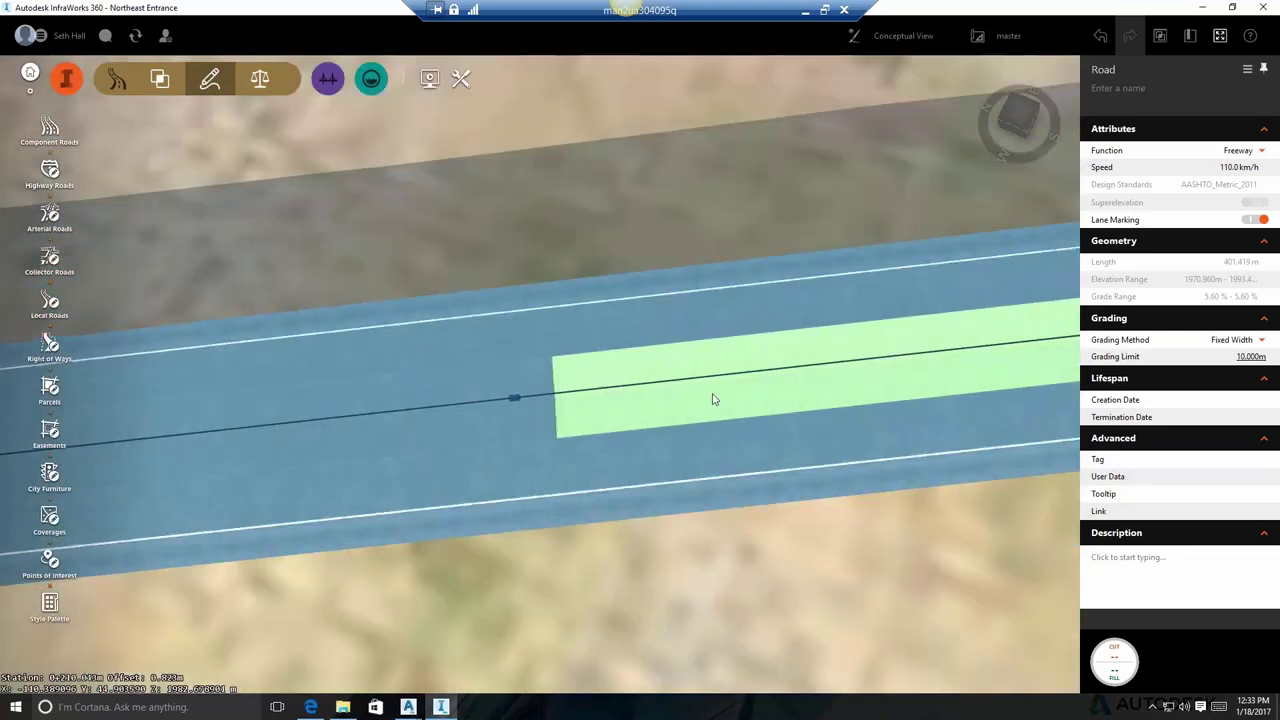
click(713, 394)
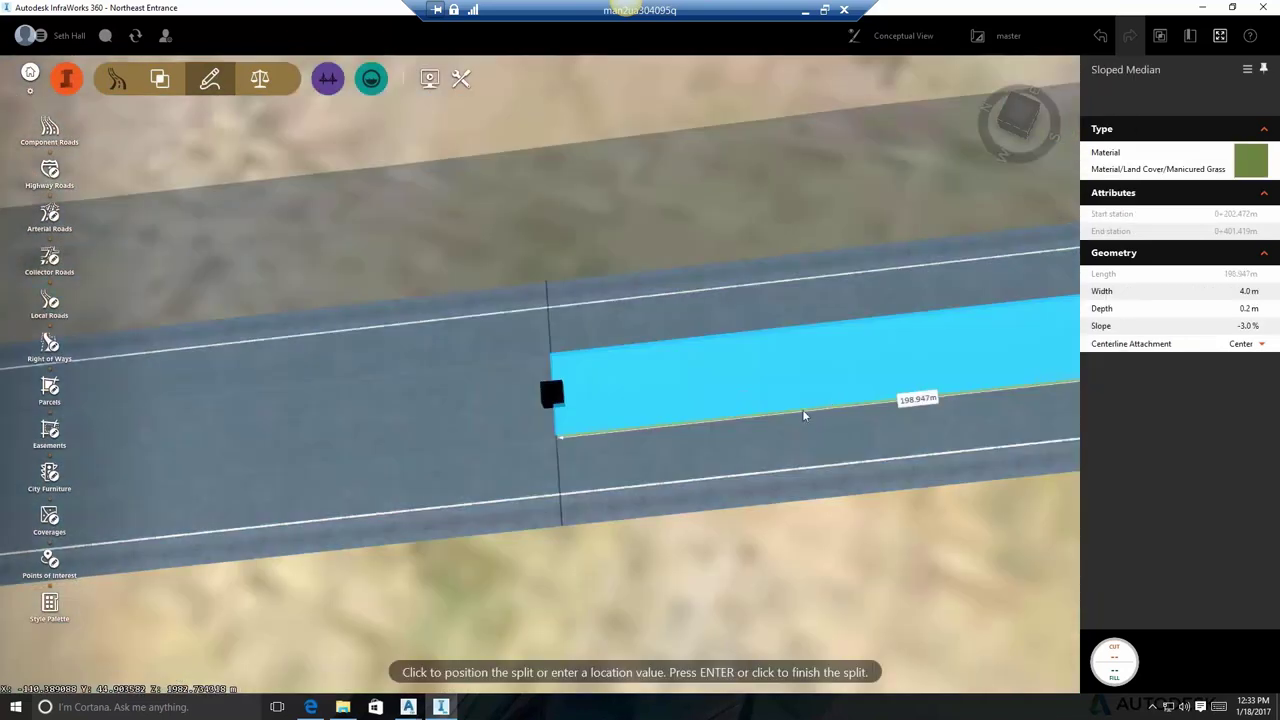
click(868, 378)
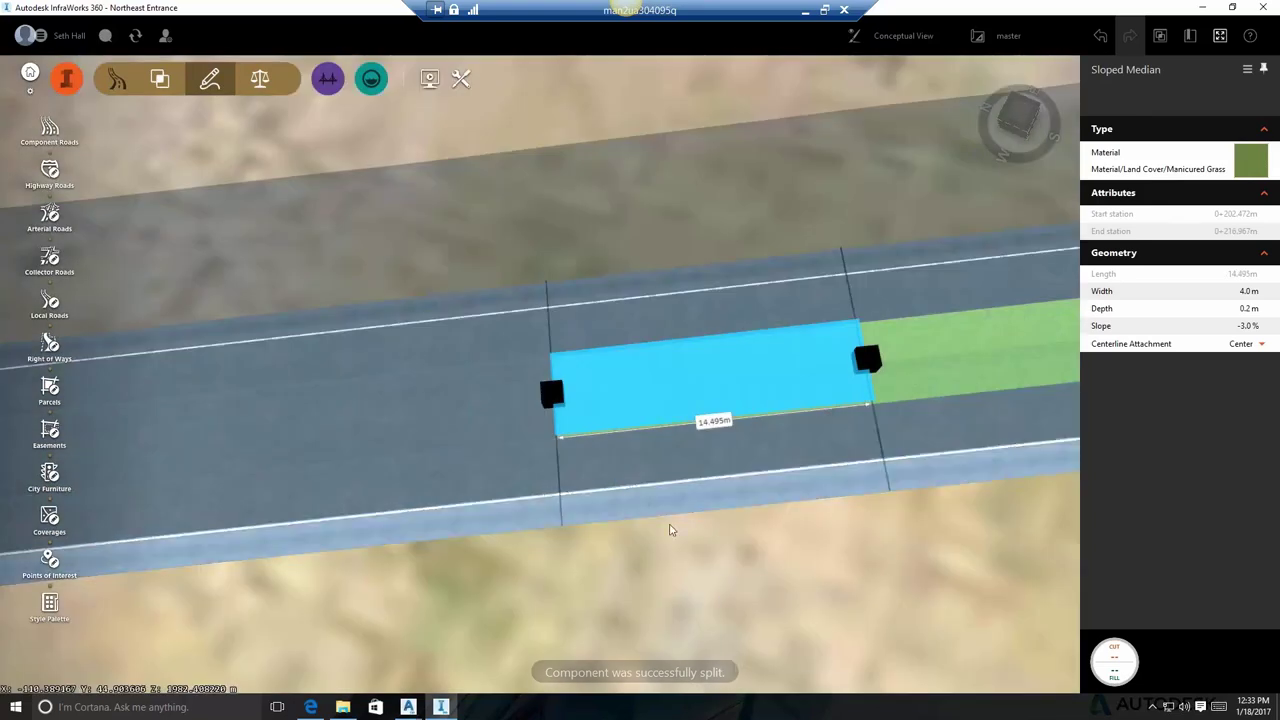
Add a 10 m transition to the short grass median segment beside the paved section
right_click(720, 583)
click(739, 632)
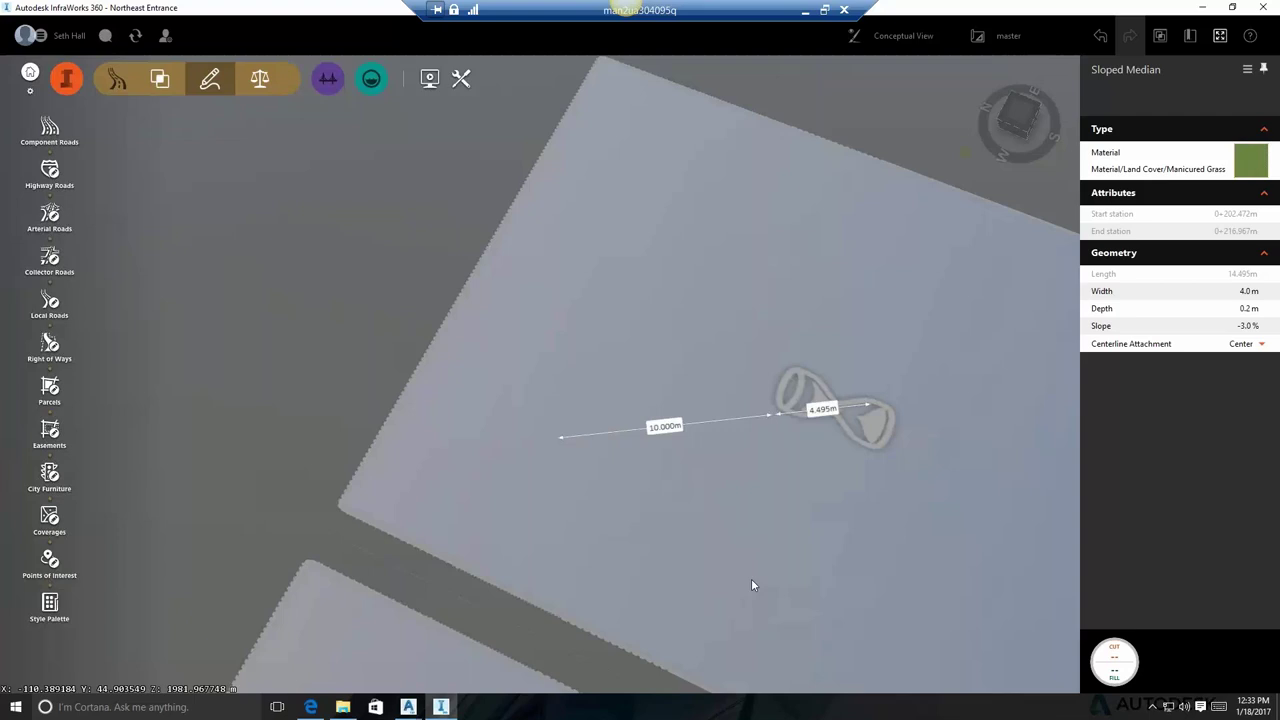
click(753, 580)
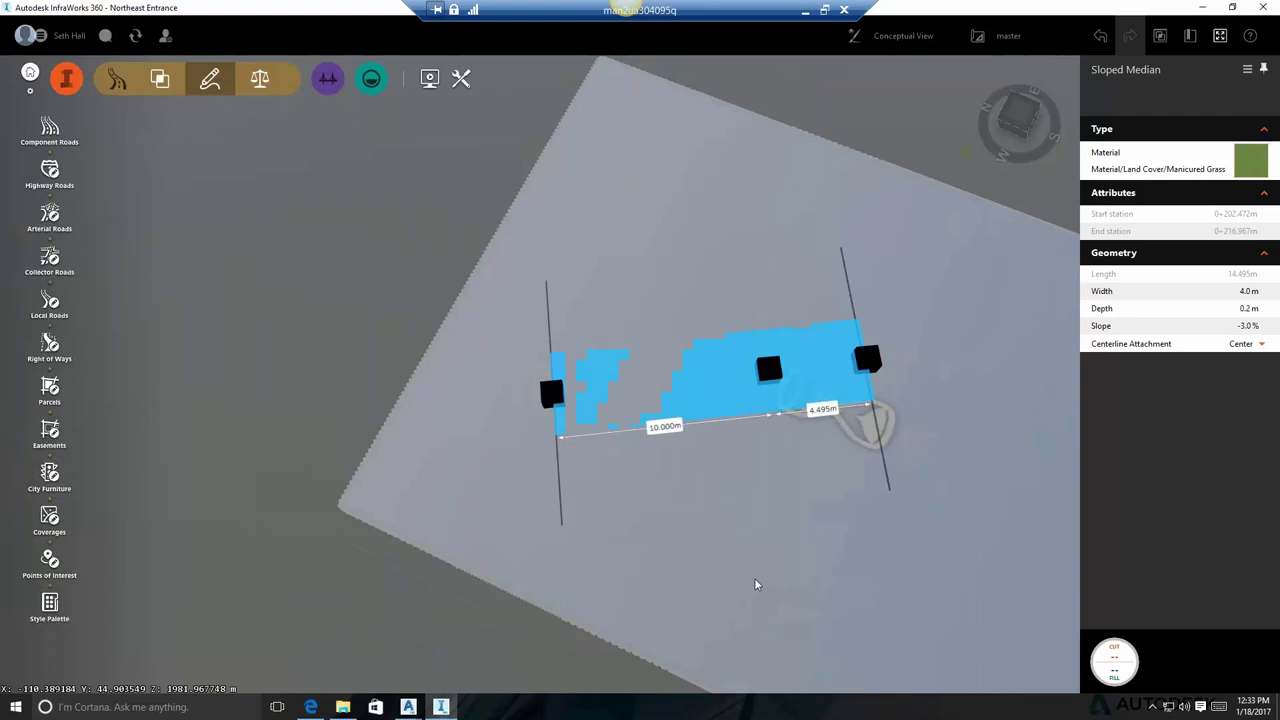
right_click(754, 578)
click(770, 644)
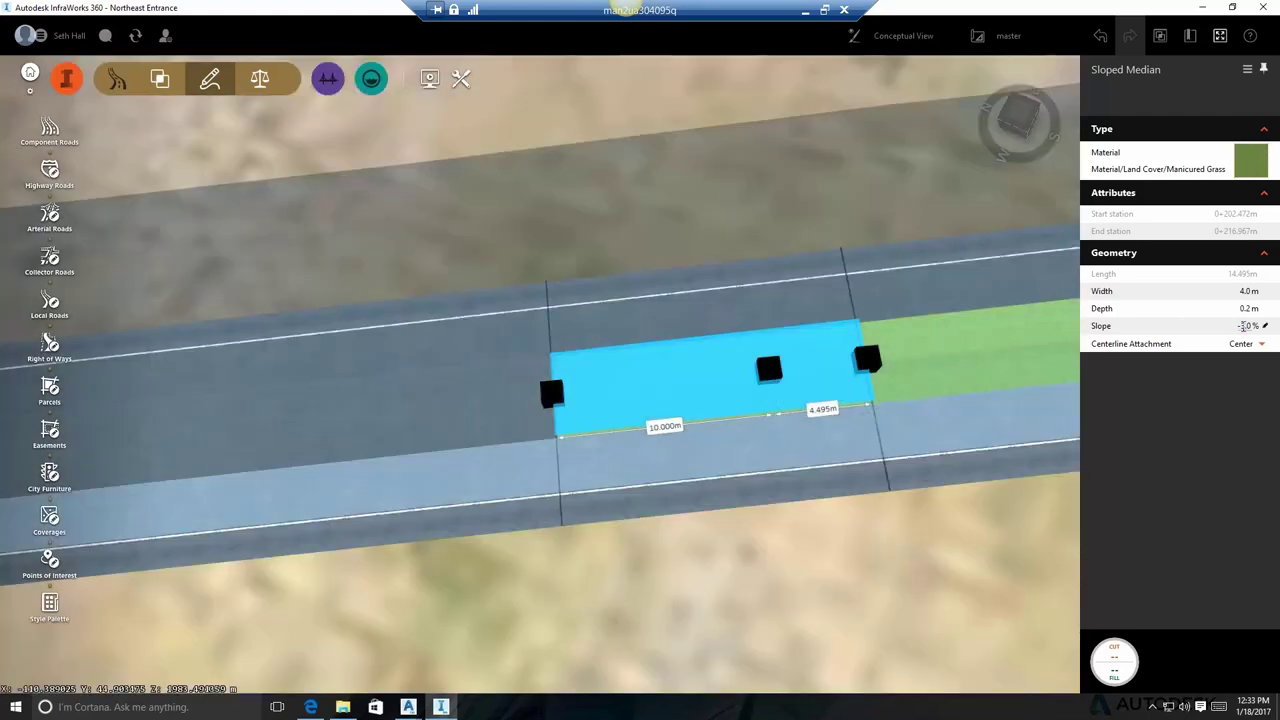
Set the slope of the short grass median segment to 0%
click(1255, 326)
text(0)
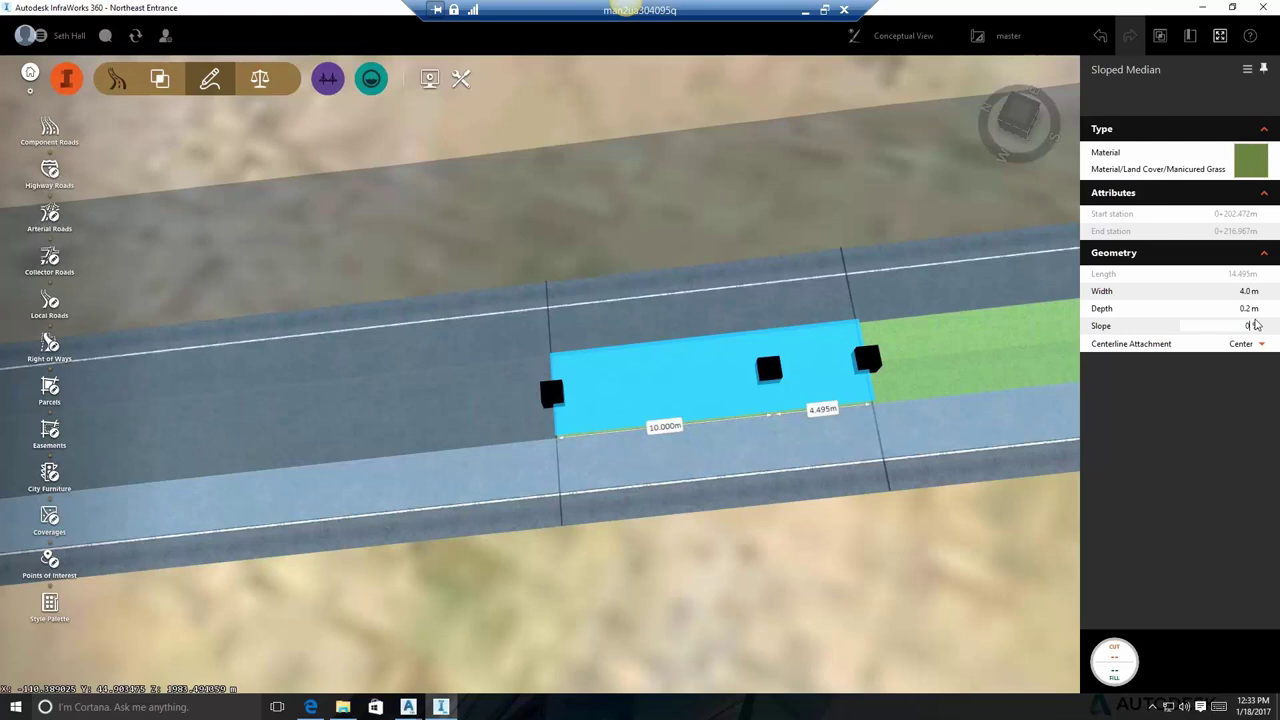
key(Return)
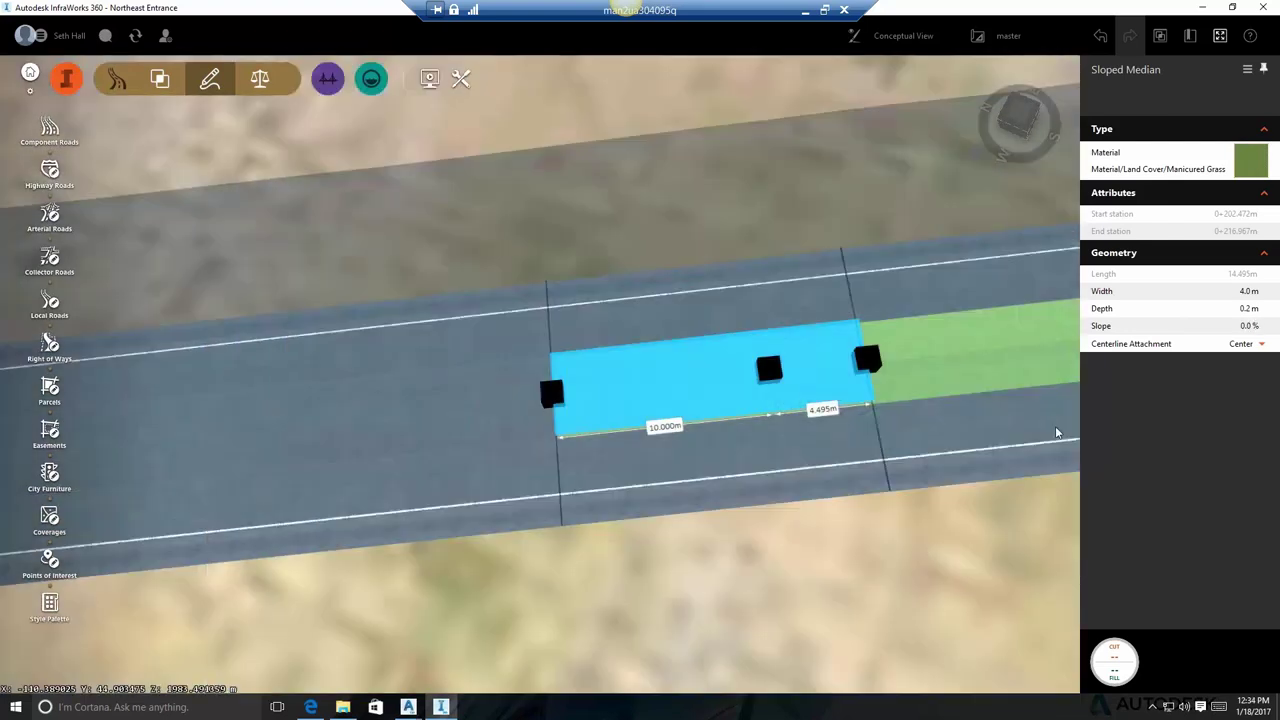
Add a 10 m transition at the start of the long grass median segment beyond the short one
drag(842, 464, 520, 280)
click(628, 598)
right_click(970, 442)
click(982, 498)
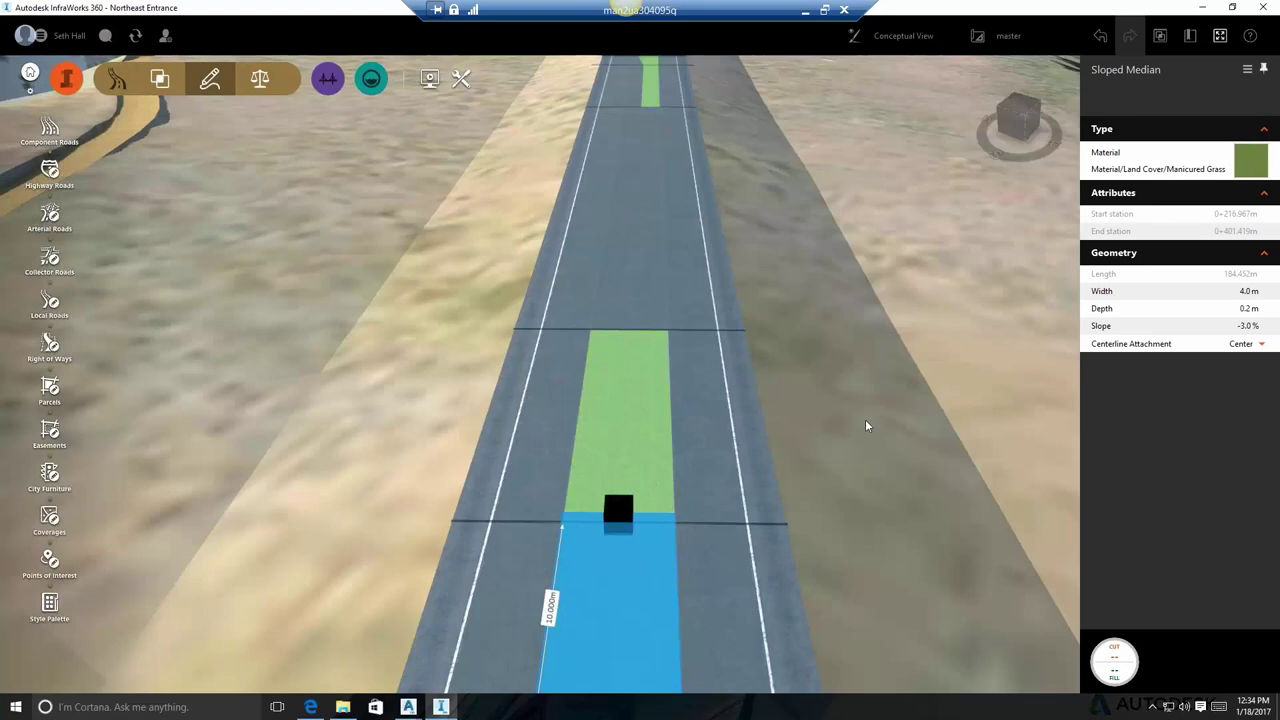
middle_drag(865, 419, 887, 297)
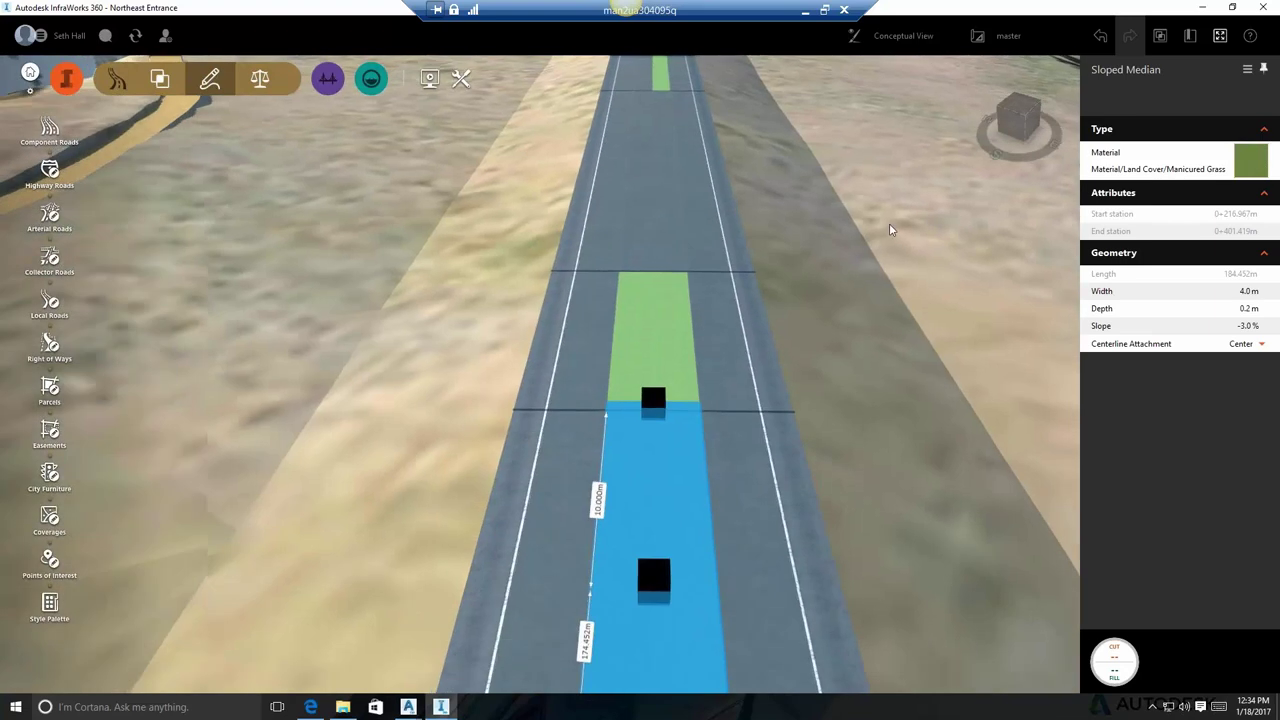
click(623, 437)
Examine the grass median transitions, the paved opening and the full road layout from several angles
scroll(681, 410, up, 3)
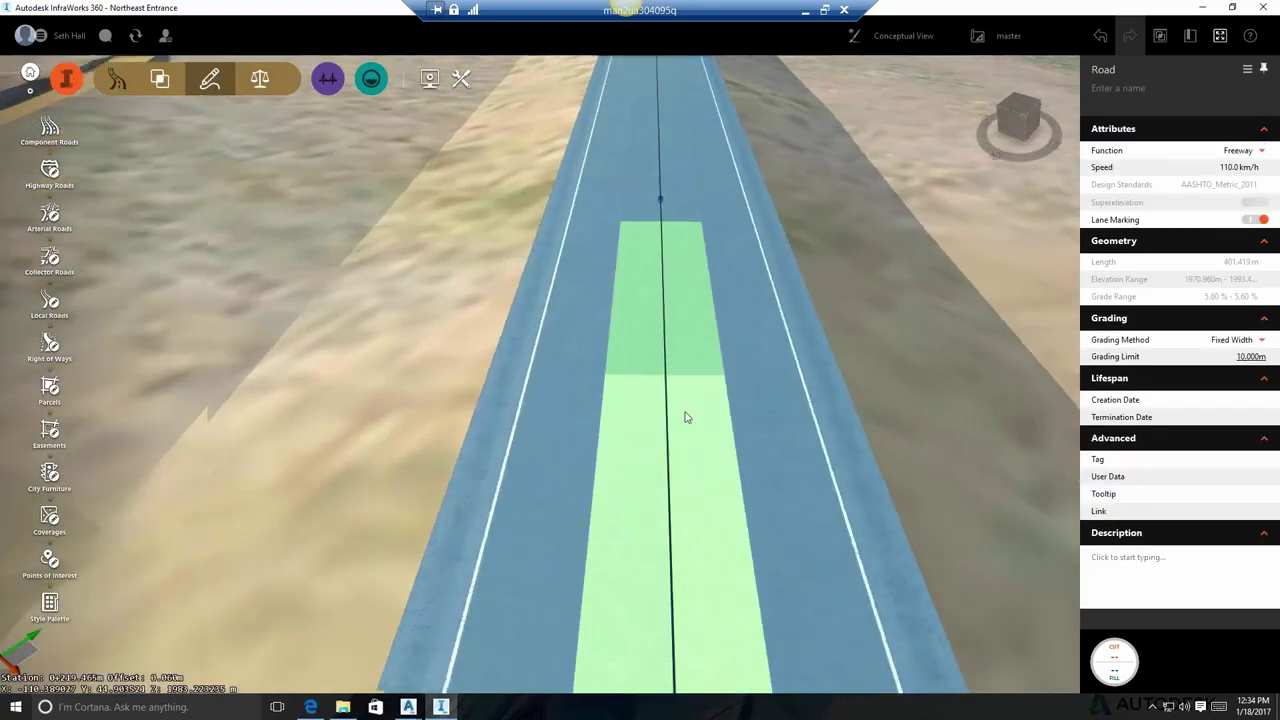
drag(680, 409, 736, 404)
shift+middle_drag(737, 409, 663, 394)
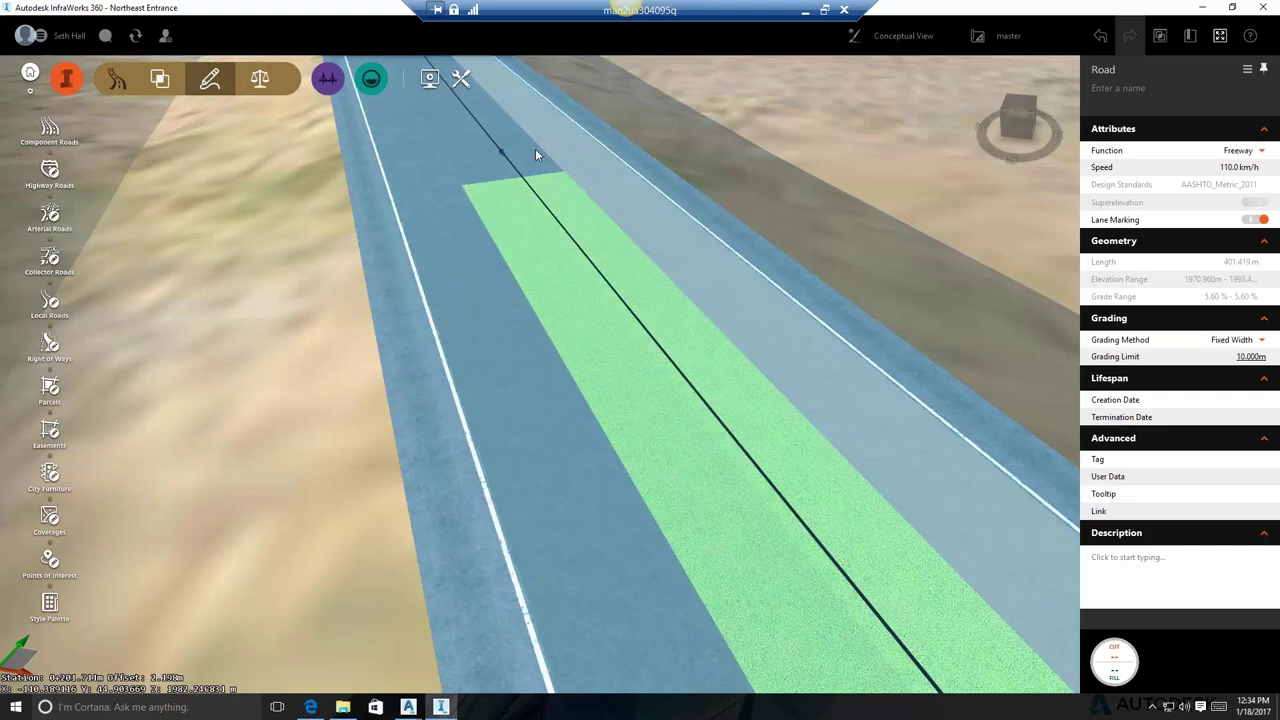
mouse_move(788, 189)
mouse_down()
mouse_move(822, 191)
mouse_move(782, 199)
mouse_up()
scroll(614, 321, down, 1)
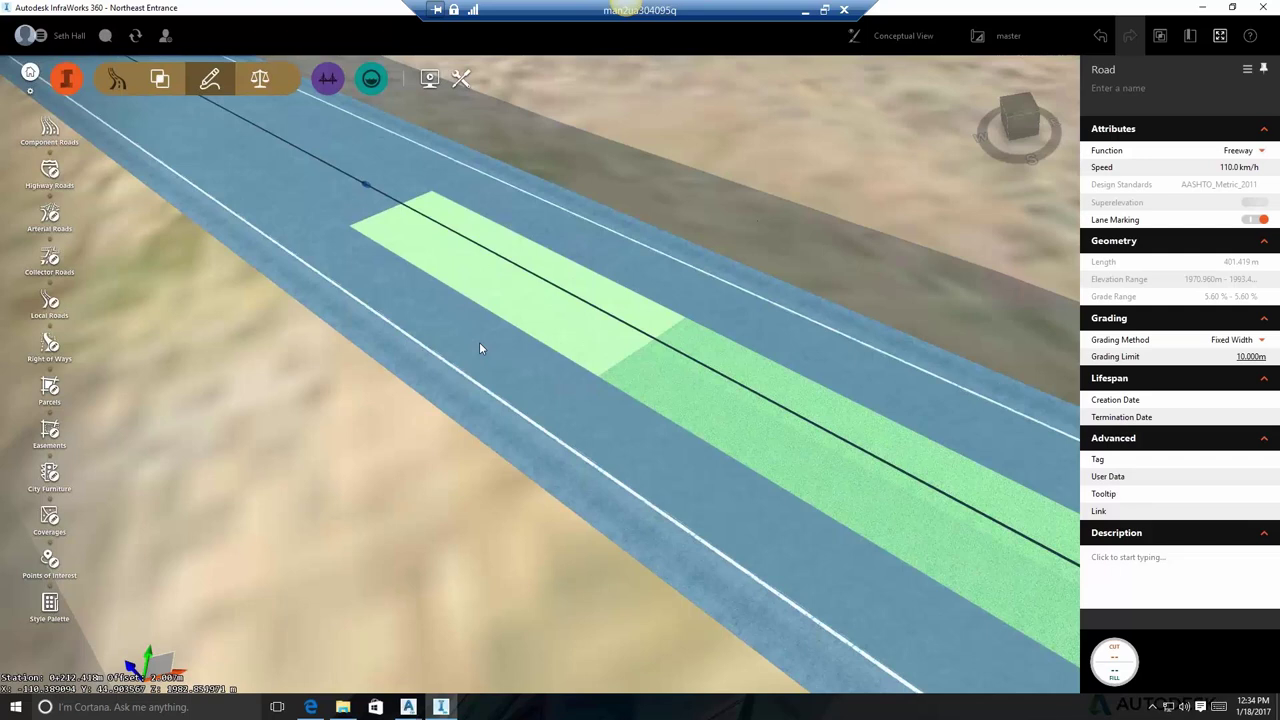
scroll(480, 348, down, 1)
middle_drag(314, 380, 646, 449)
middle_drag(540, 388, 514, 437)
middle_drag(810, 425, 603, 395)
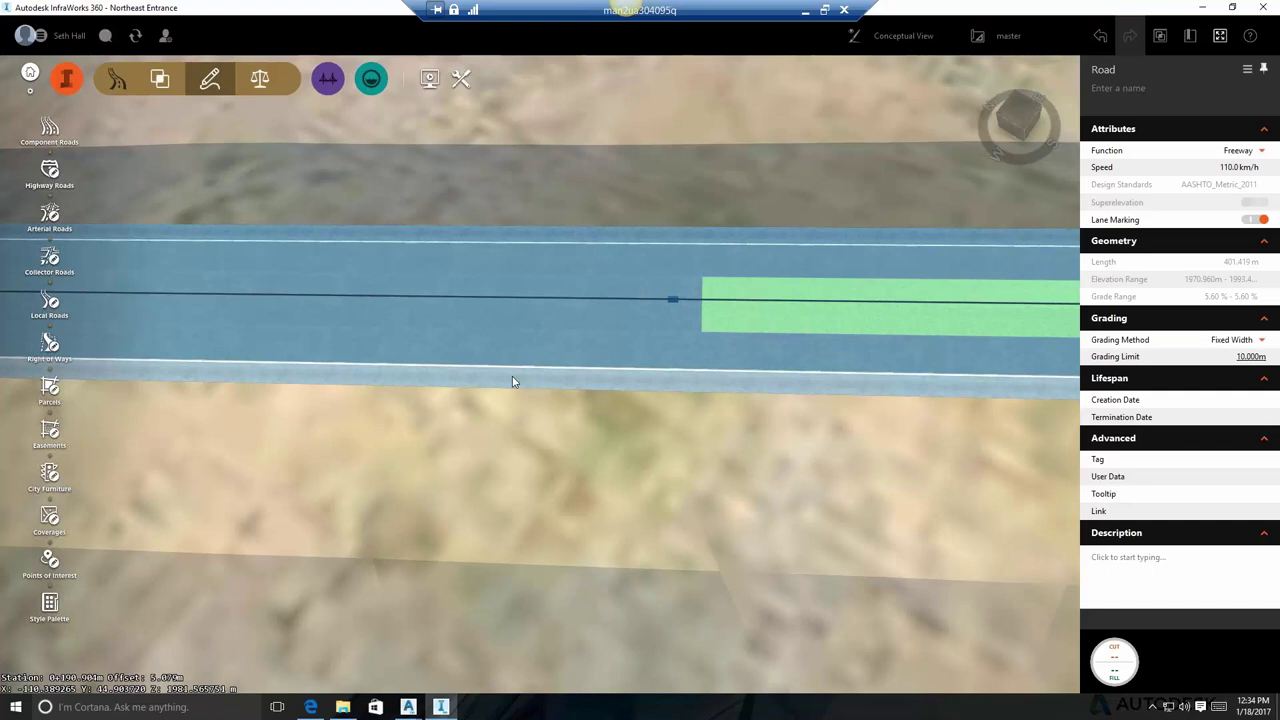
middle_drag(512, 380, 805, 482)
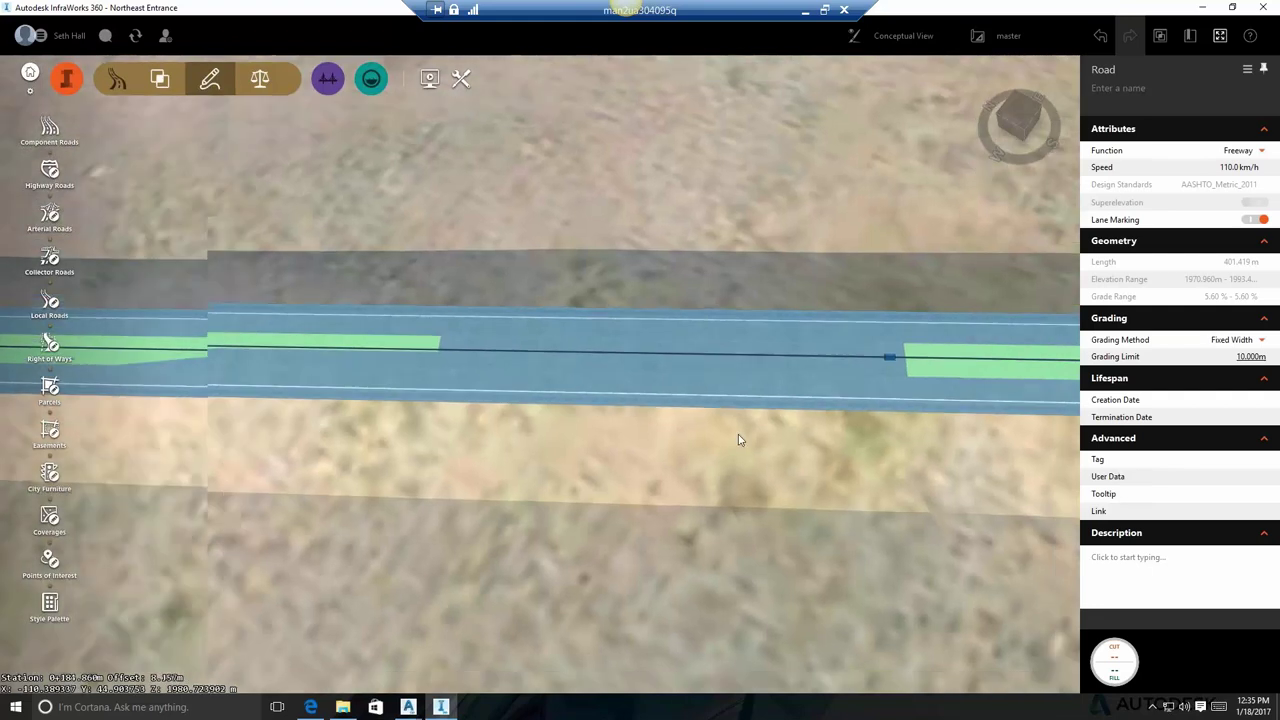
scroll(738, 439, down, 2)
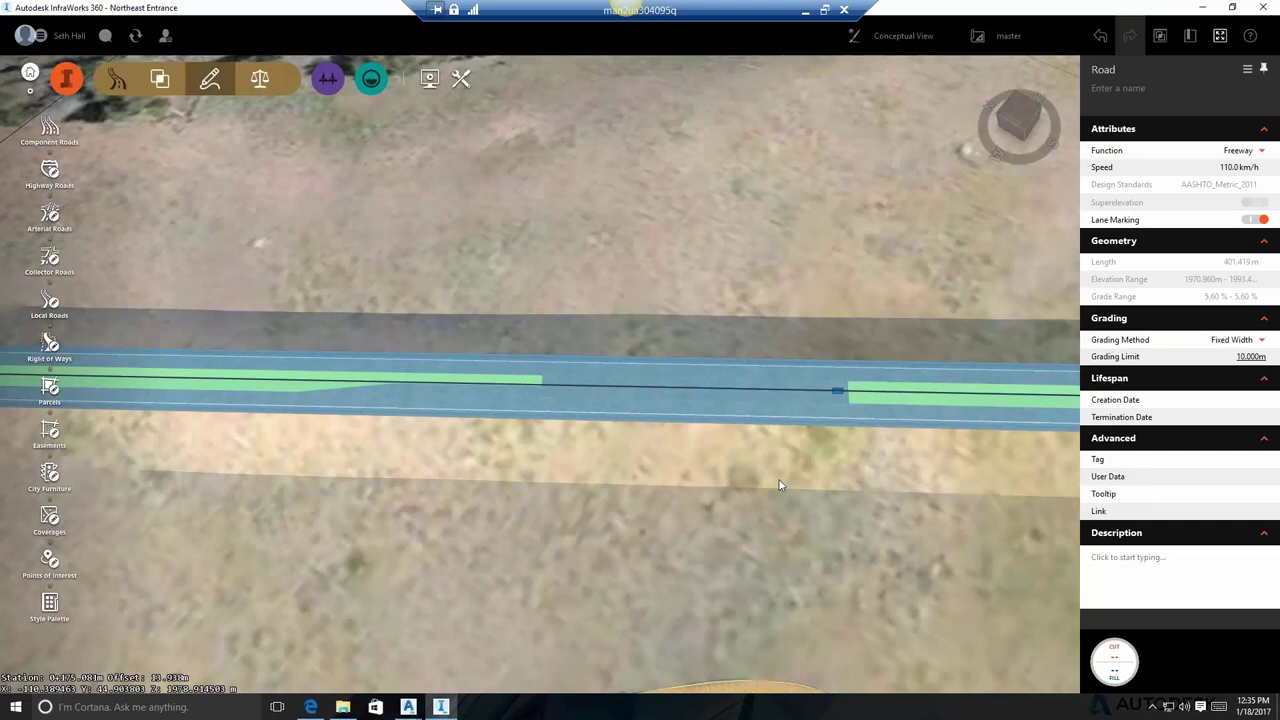
middle_drag(777, 483, 842, 484)
scroll(842, 484, down, 1)
middle_drag(743, 487, 853, 512)
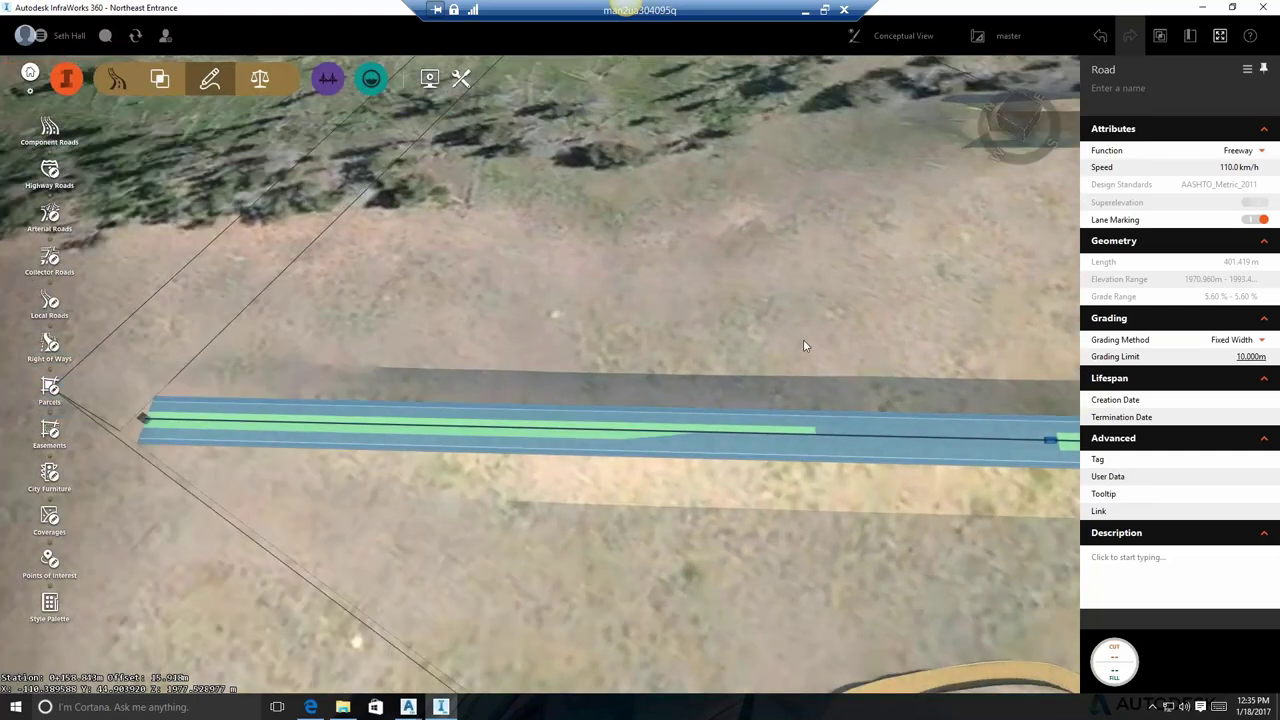
middle_drag(806, 346, 500, 499)
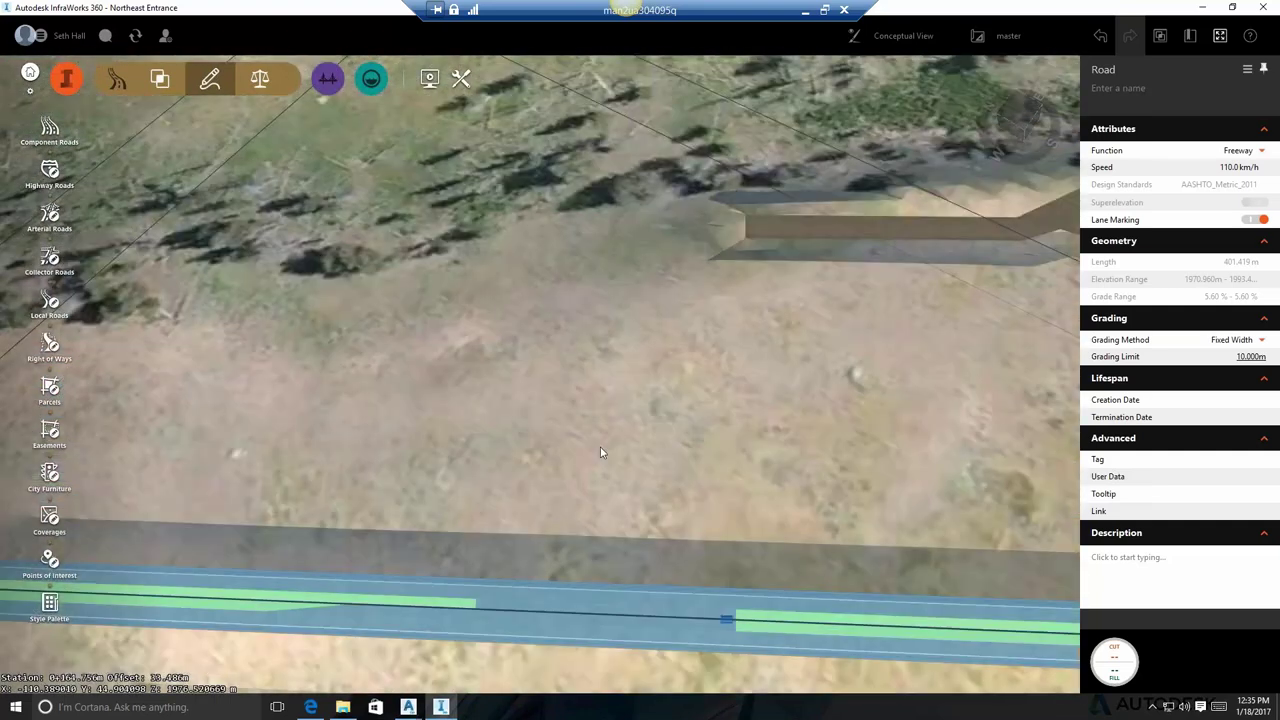
drag(600, 453, 631, 484)
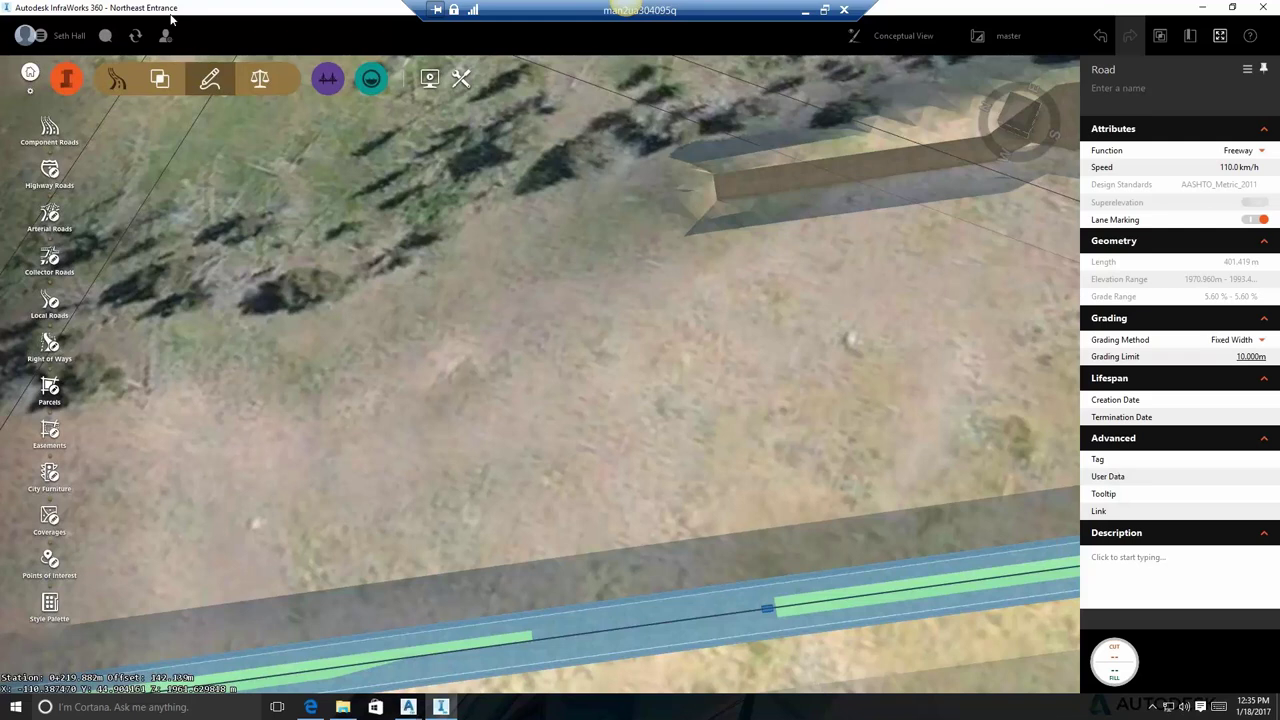
Draw a component road about 139 m long alongside the existing road, using the Four Lane Divided with Sloped Asphalt Median assembly
click(49, 130)
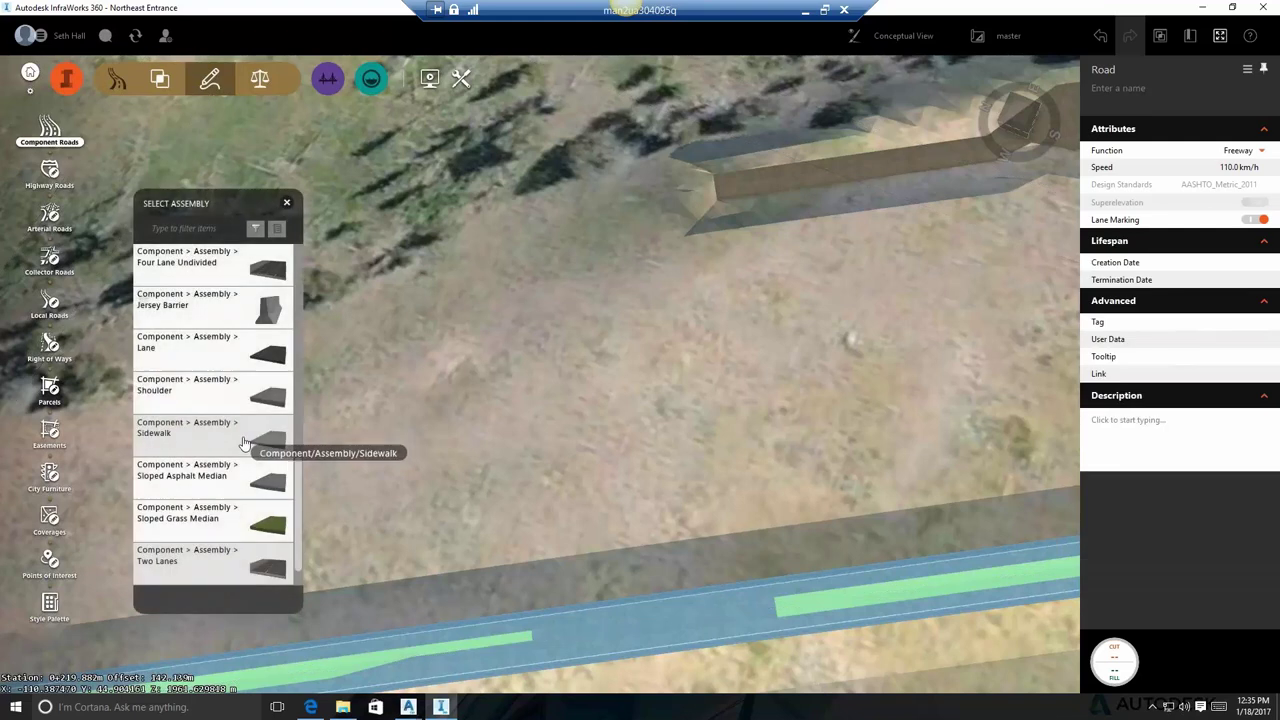
scroll(251, 440, down, 1)
scroll(255, 428, up, 2)
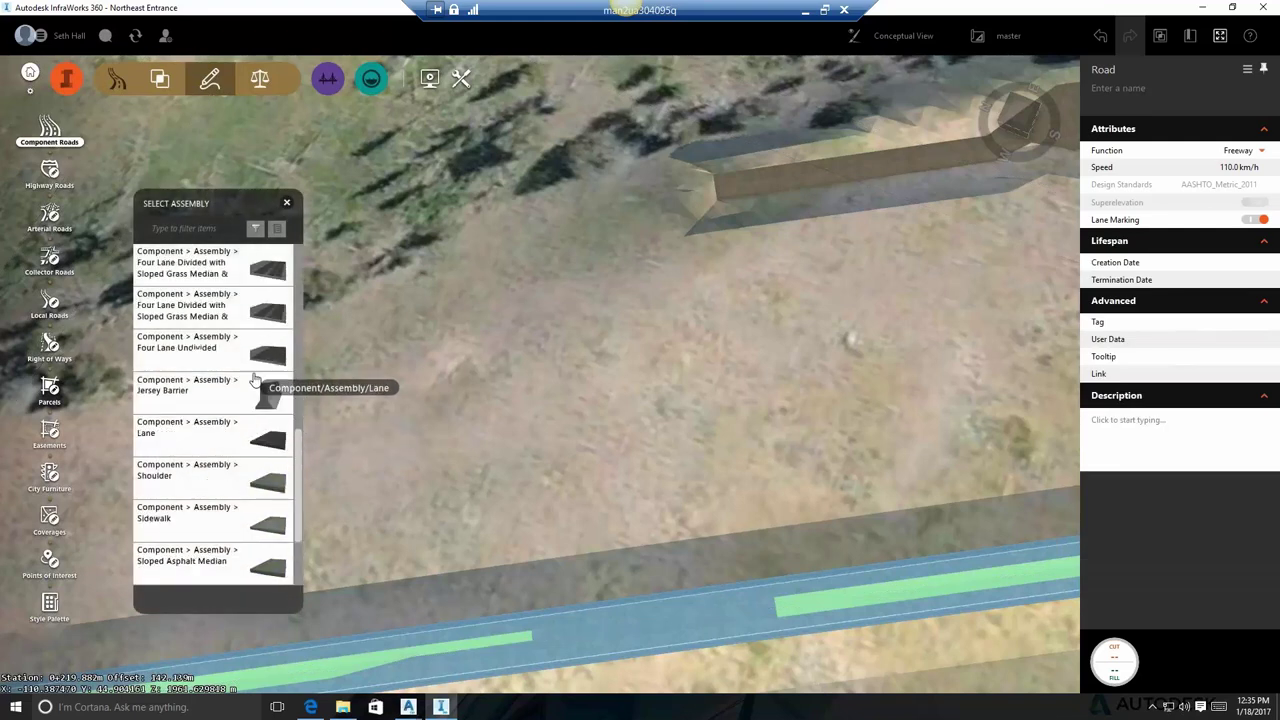
scroll(258, 360, up, 3)
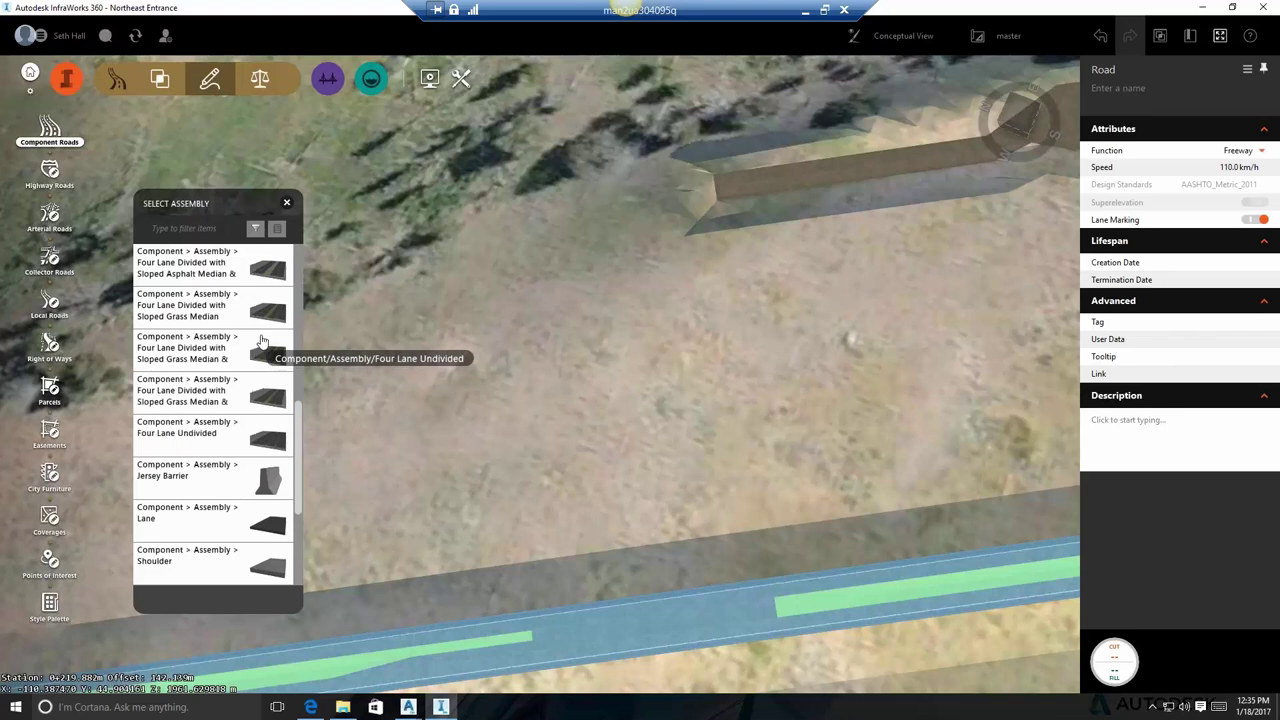
click(265, 265)
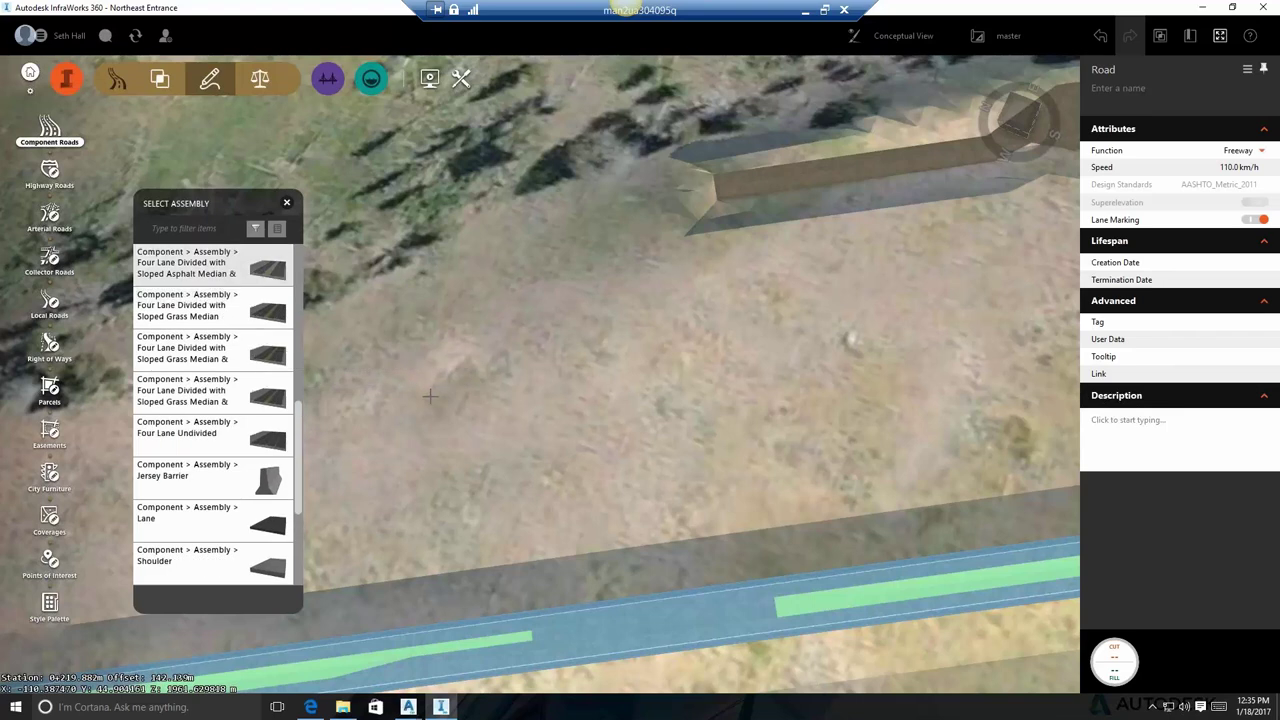
click(366, 381)
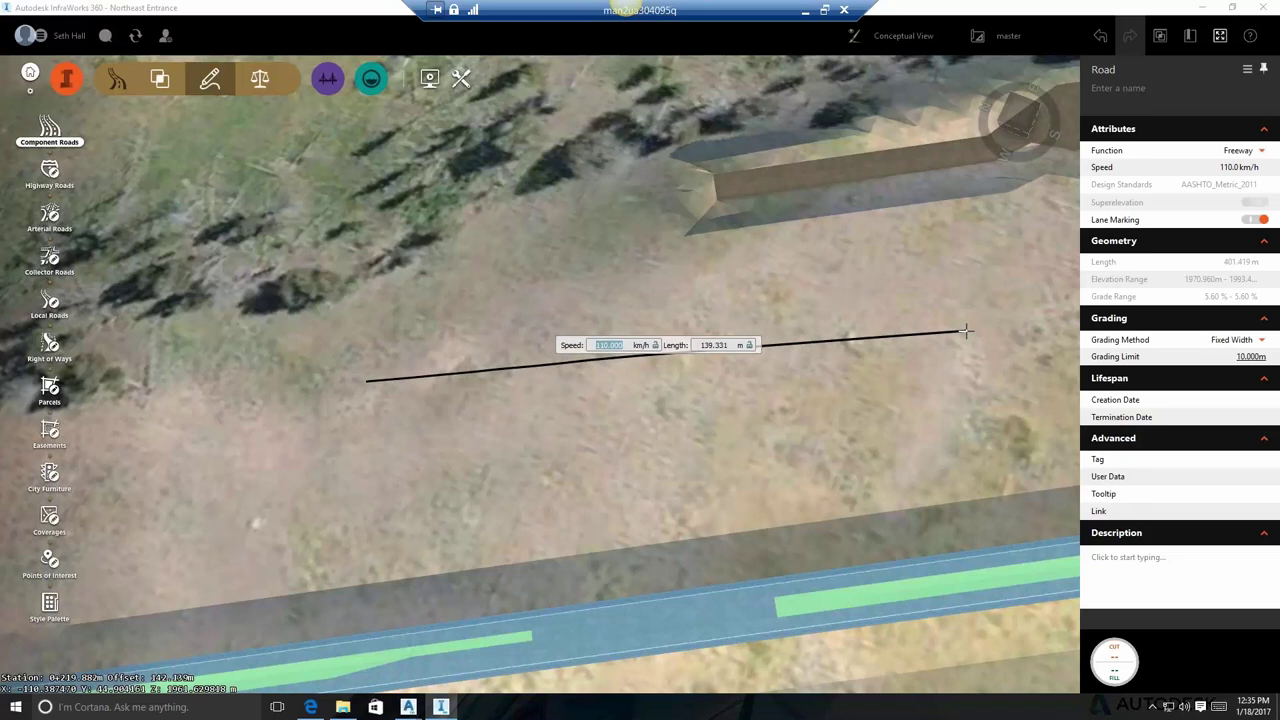
click(962, 331)
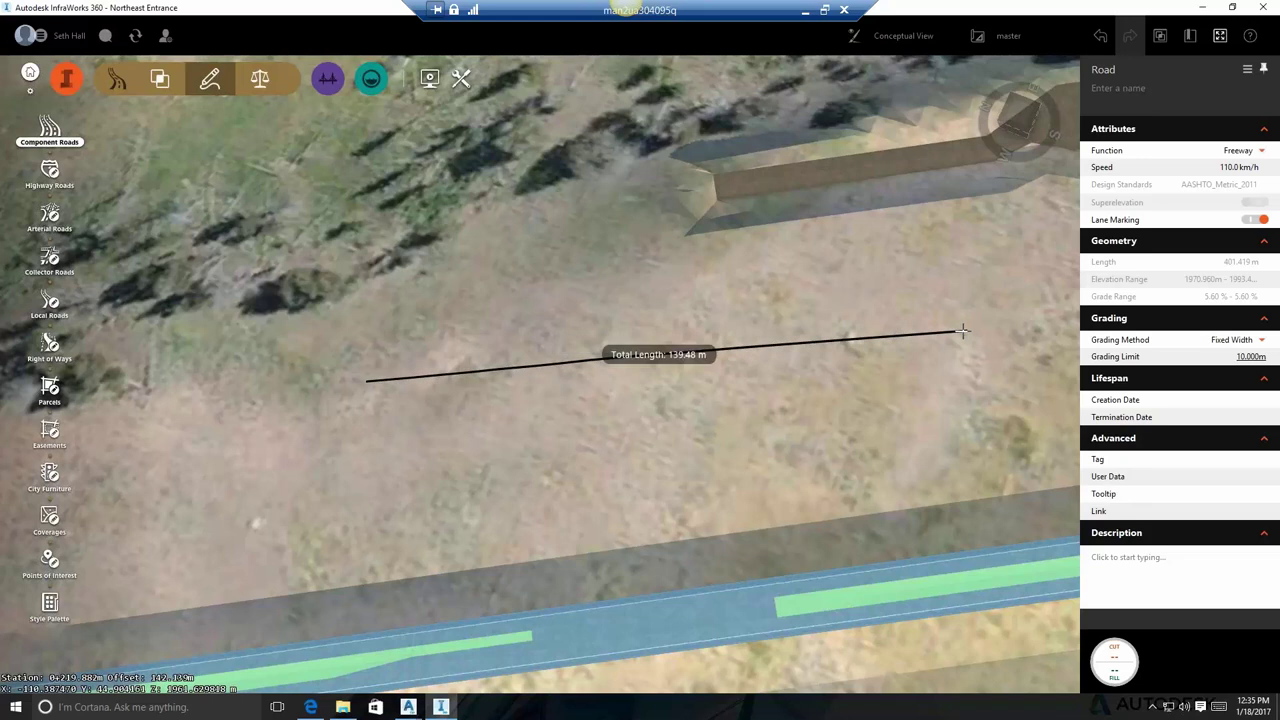
double_click(963, 331)
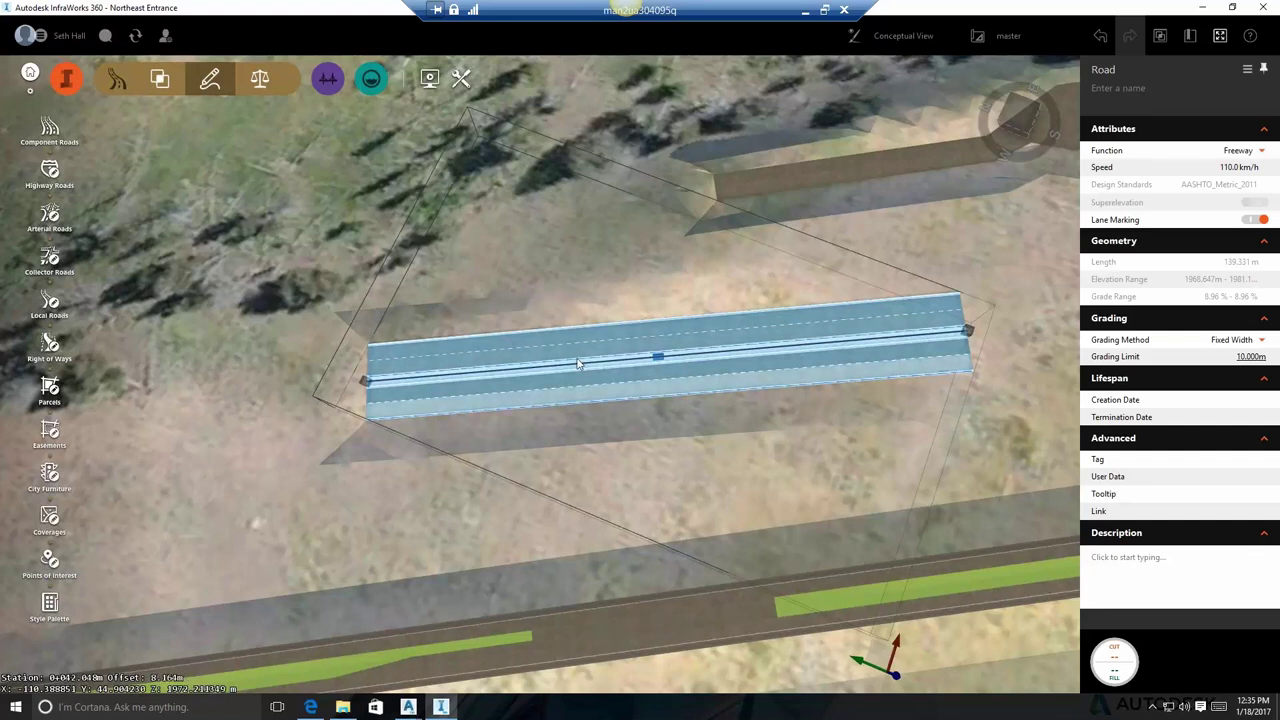
Split the outer curb and gutter of the new four-lane road about 57.6 m from its start
drag(555, 297, 536, 363)
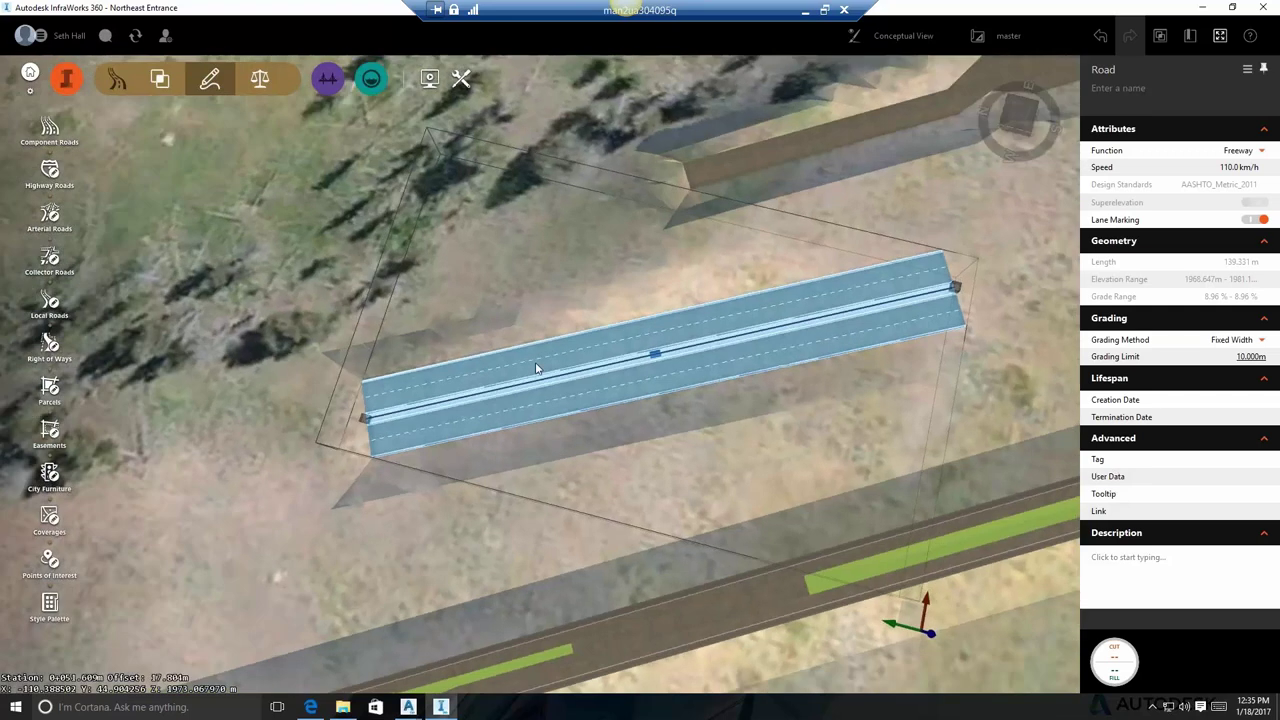
scroll(700, 243, up, 10)
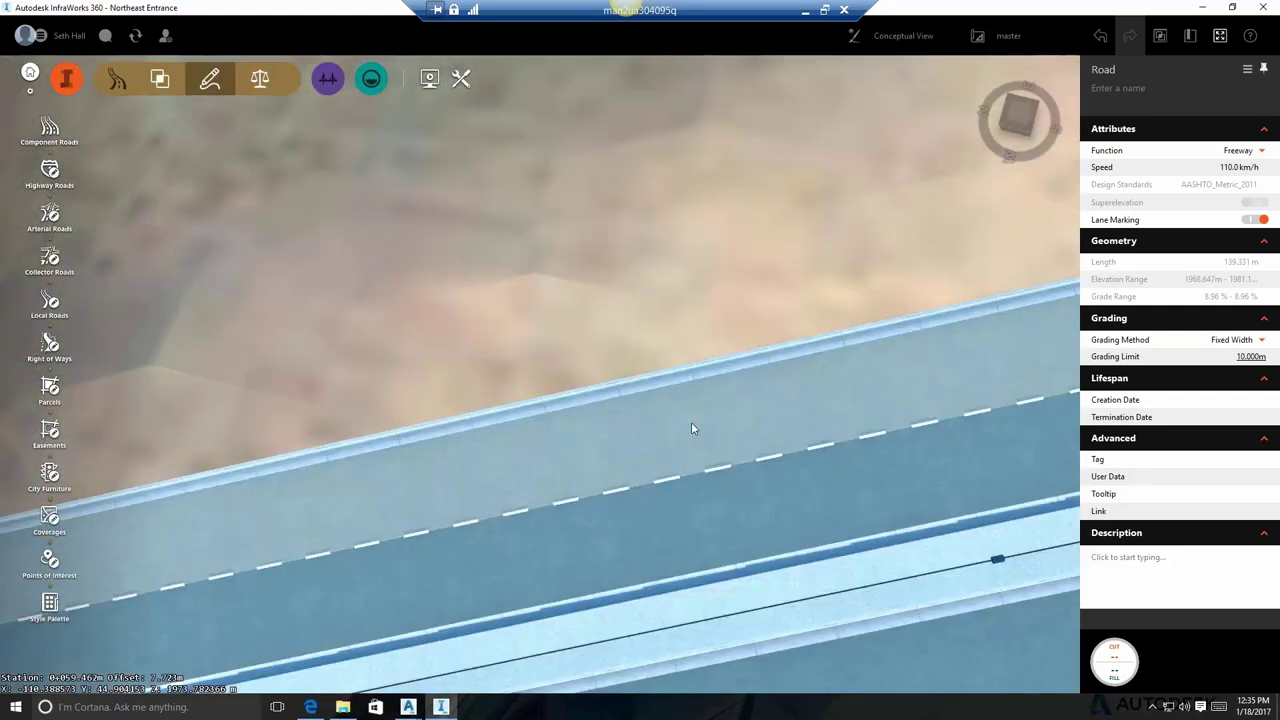
scroll(680, 372, up, 5)
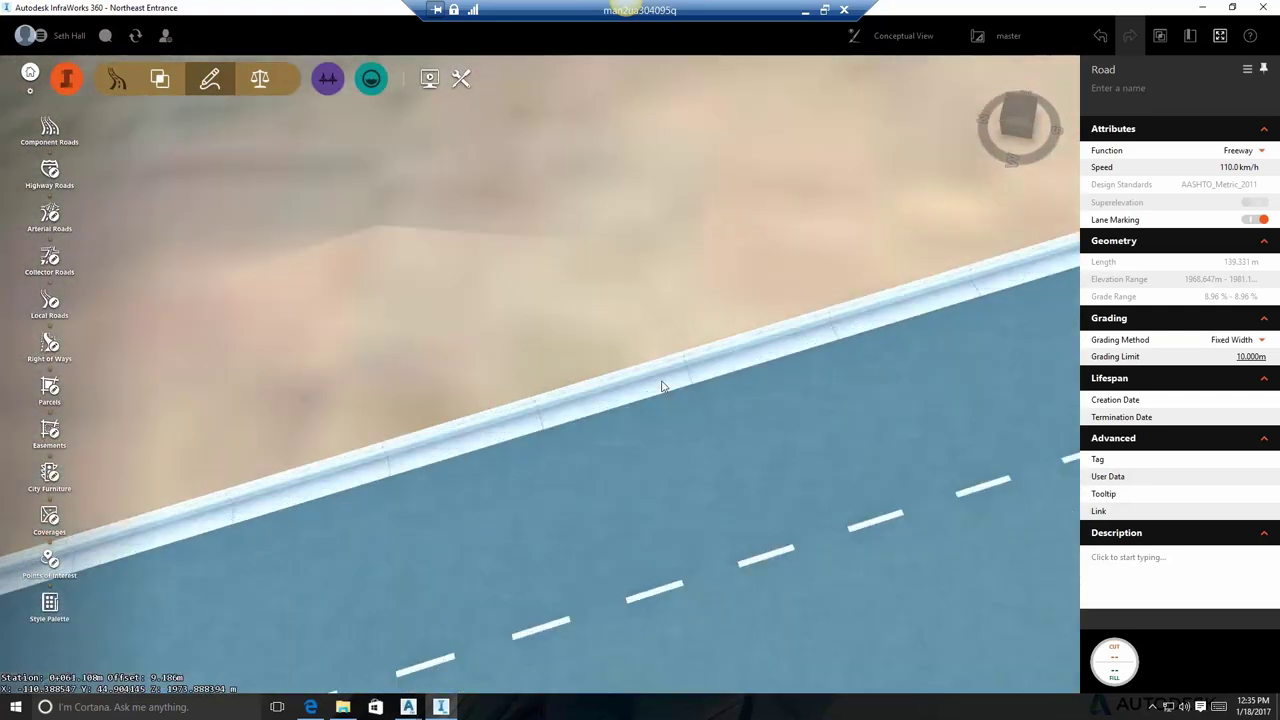
mouse_move(436, 396)
shift+middle_down()
mouse_move(629, 320)
mouse_move(651, 249)
mouse_move(680, 224)
mouse_move(706, 243)
mouse_move(534, 329)
mouse_move(425, 413)
mouse_move(437, 431)
mouse_move(449, 423)
mouse_move(440, 374)
shift+middle_up()
right_click(440, 374)
click(478, 395)
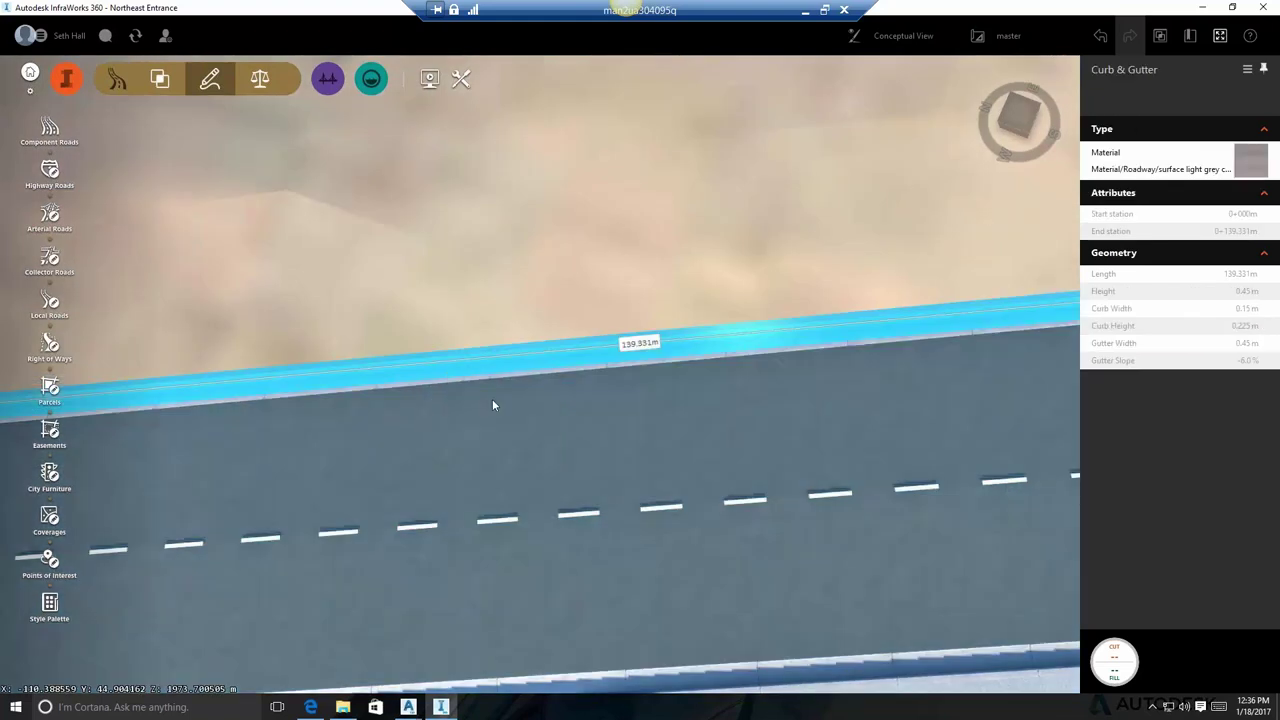
click(373, 375)
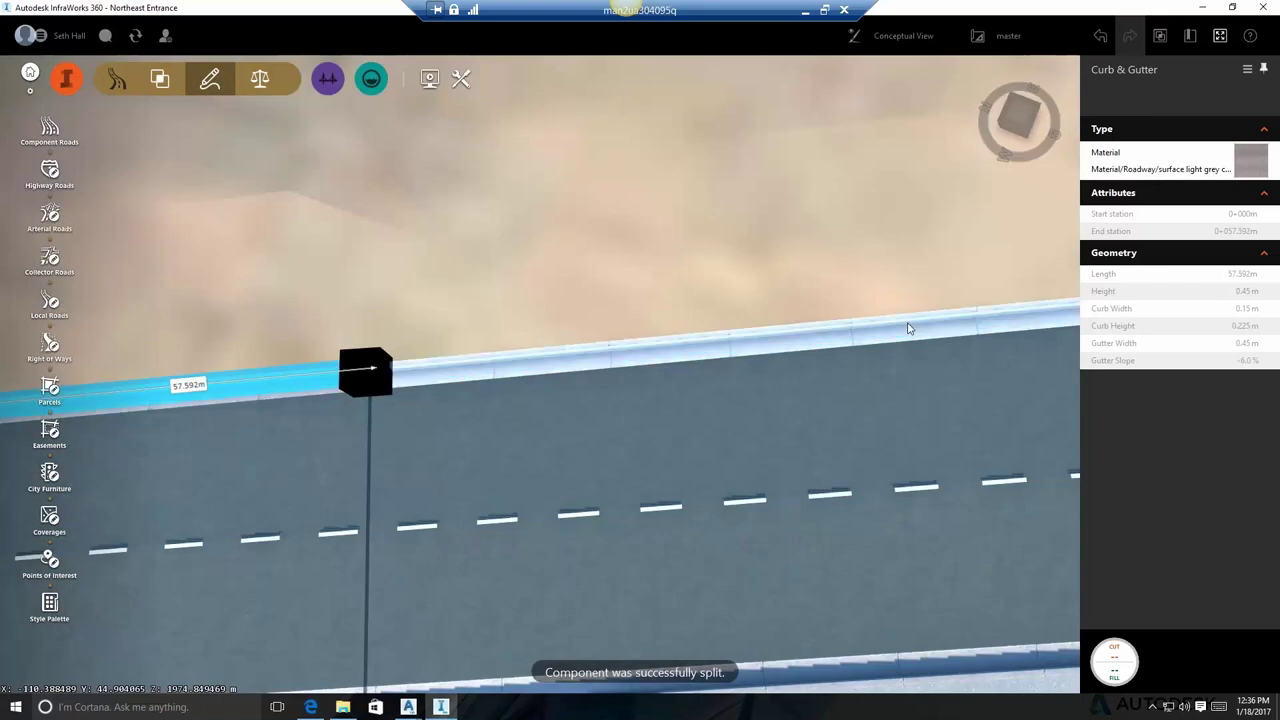
Split the remaining outer curb and gutter again, about 14.4 m beyond the first split
right_click(907, 323)
click(963, 345)
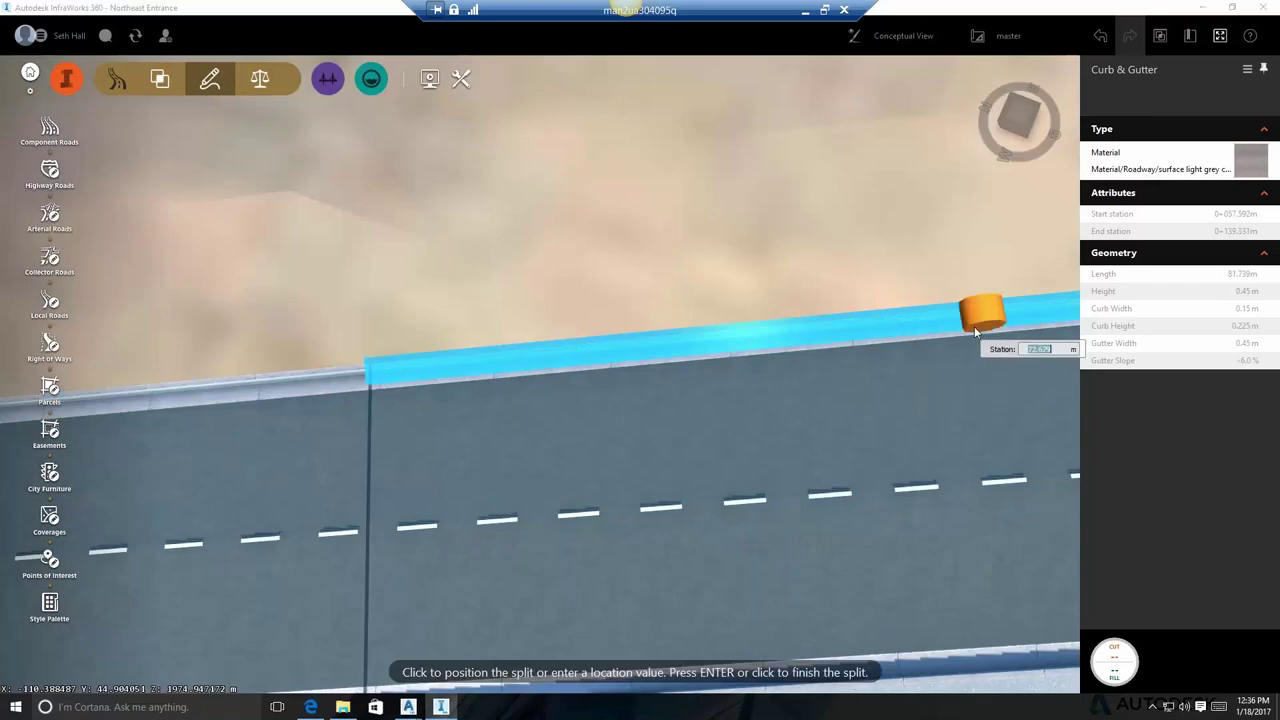
click(948, 318)
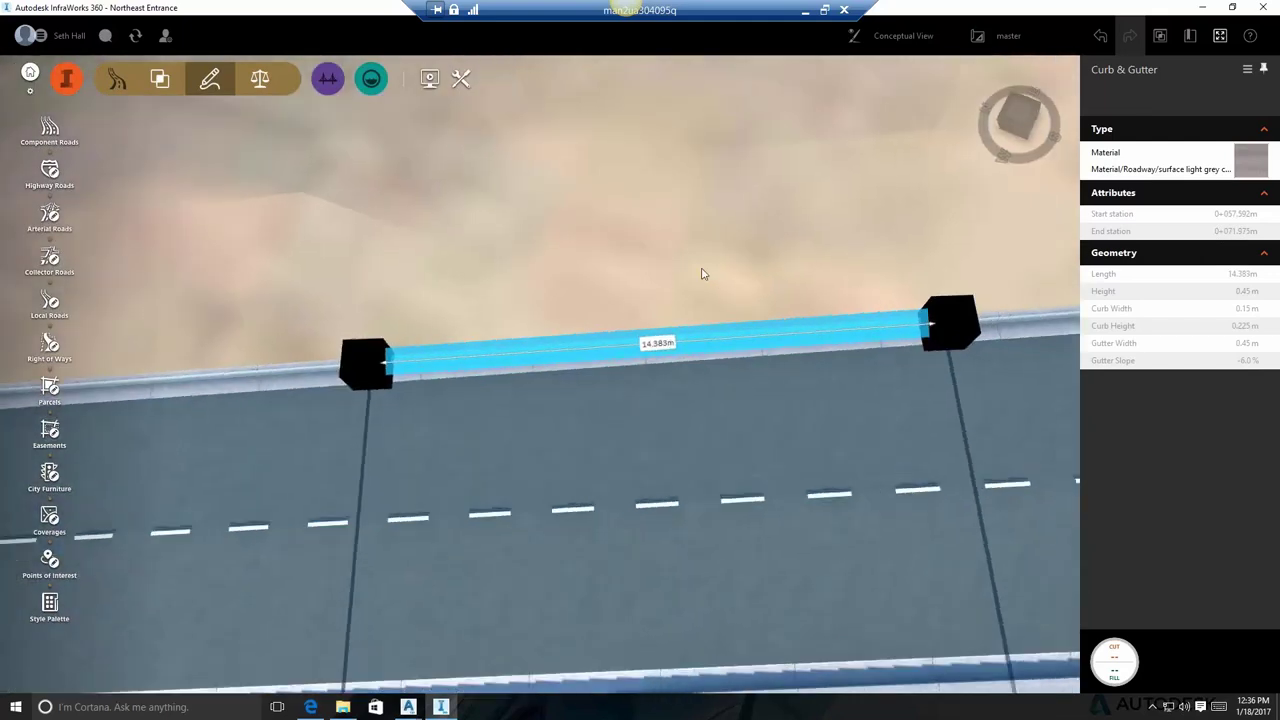
Replace the short middle curb and gutter segment between the two splits with the Sidewalk component style
right_click(223, 206)
click(271, 212)
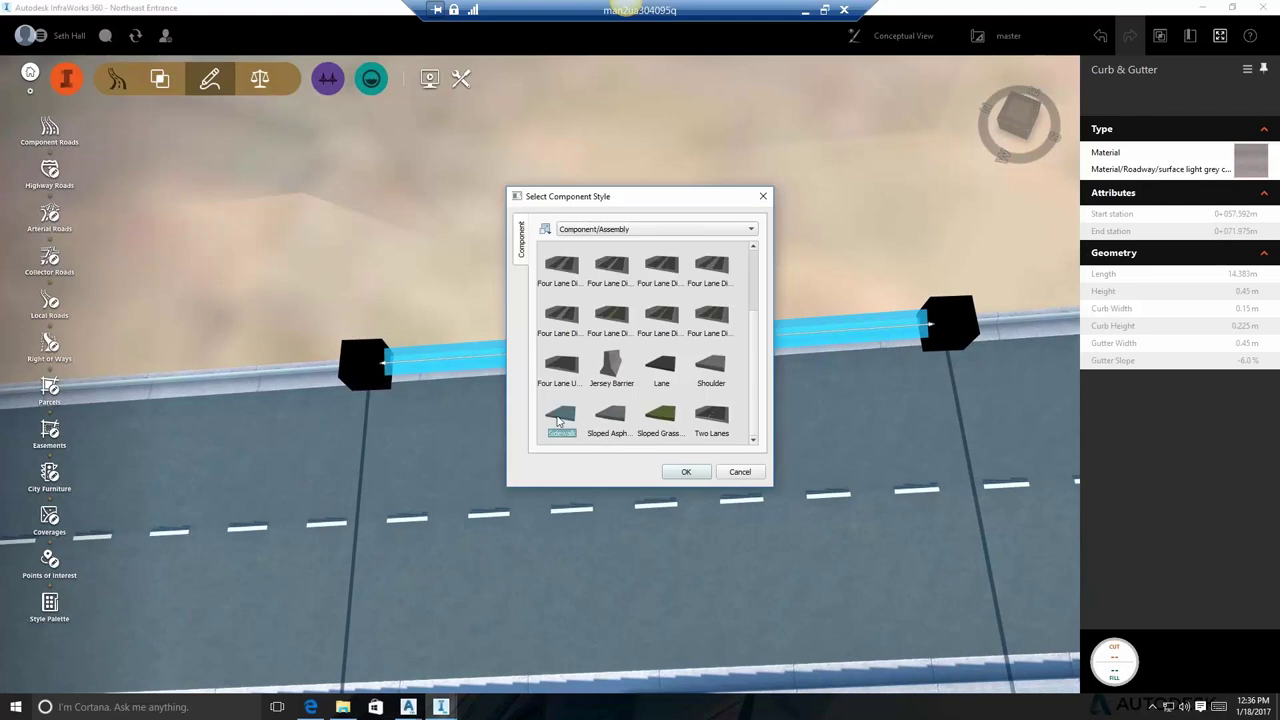
click(699, 473)
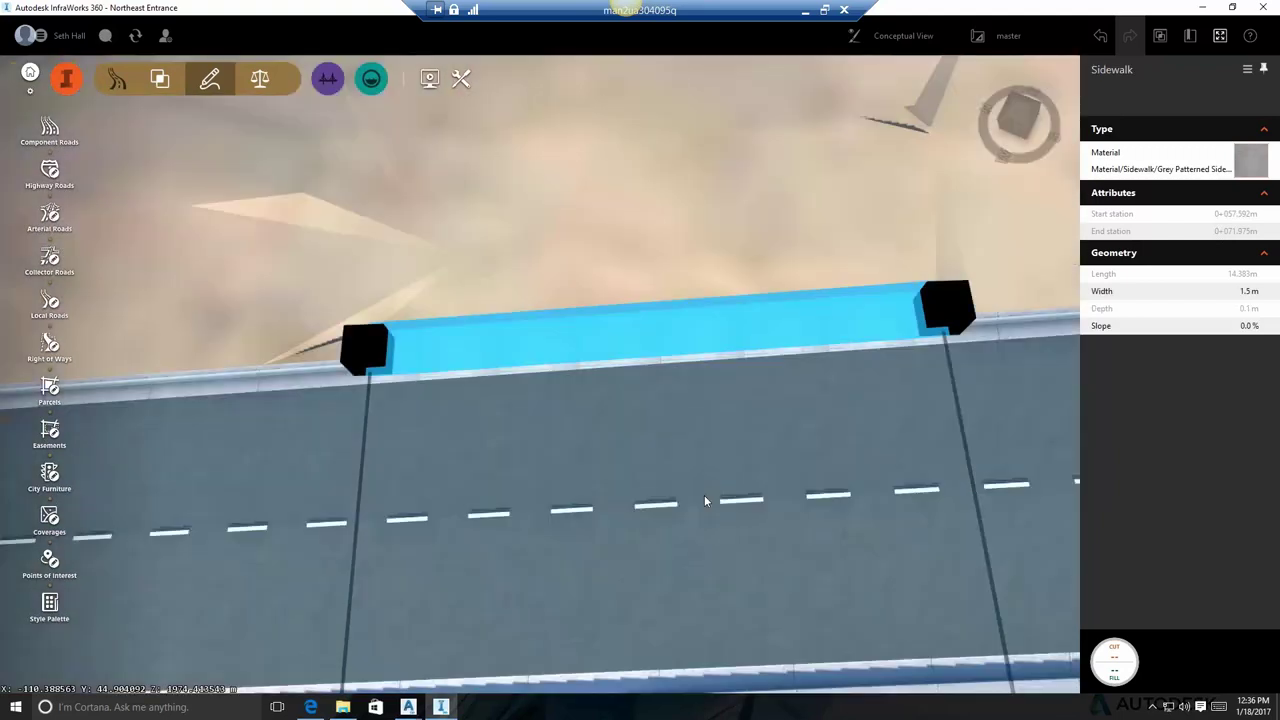
click(693, 261)
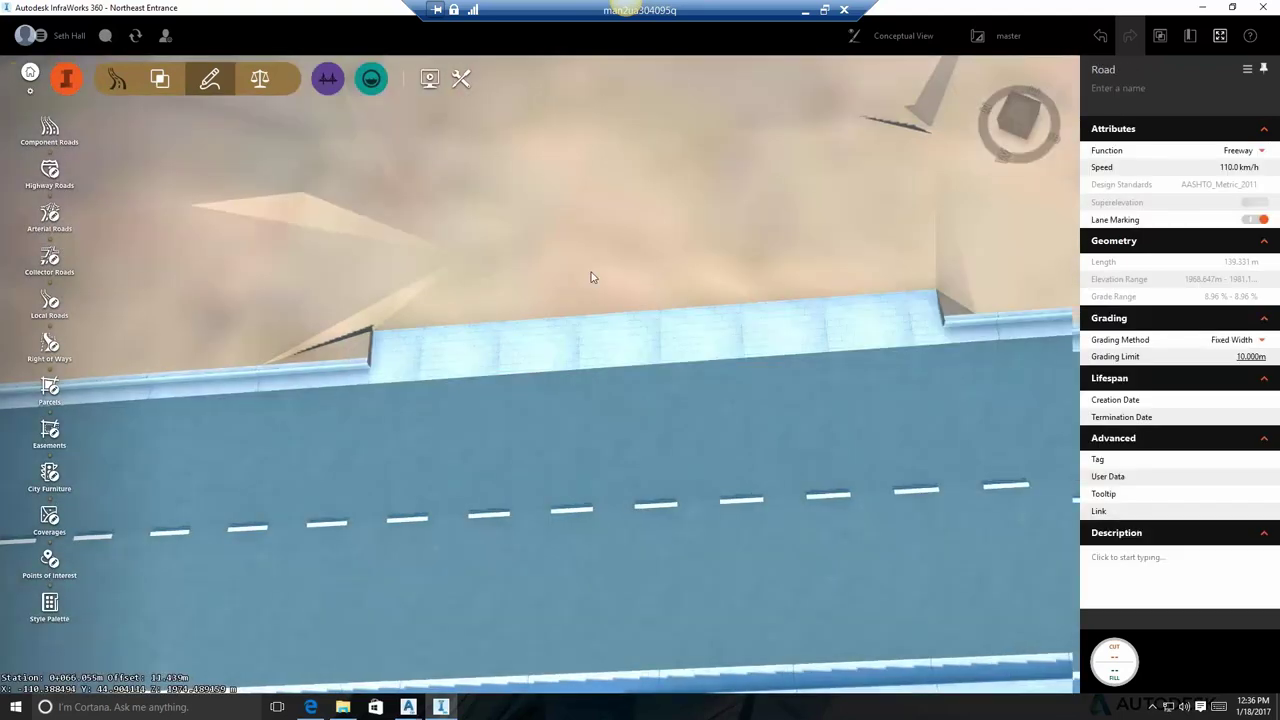
Inspect the new sidewalk segment and compare its width and slope with the adjacent curb and gutter's geometry properties
drag(591, 277, 436, 119)
scroll(727, 514, up, 2)
scroll(673, 557, up, 2)
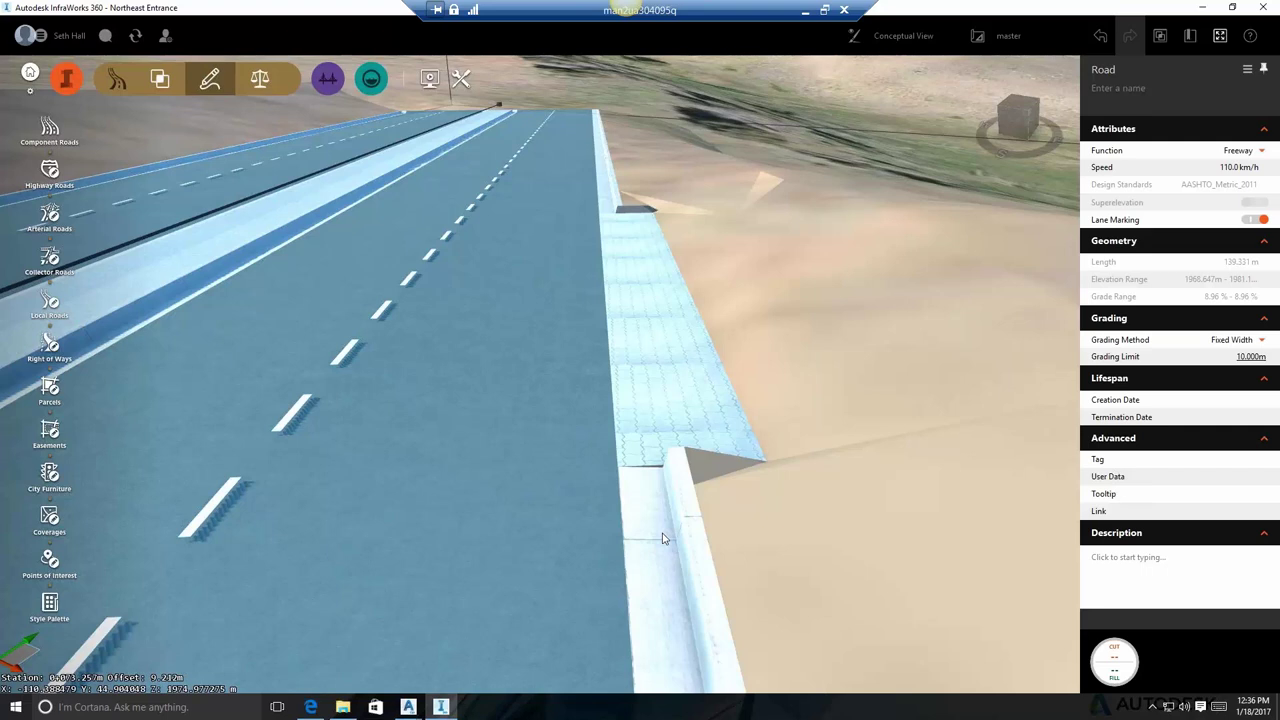
click(663, 534)
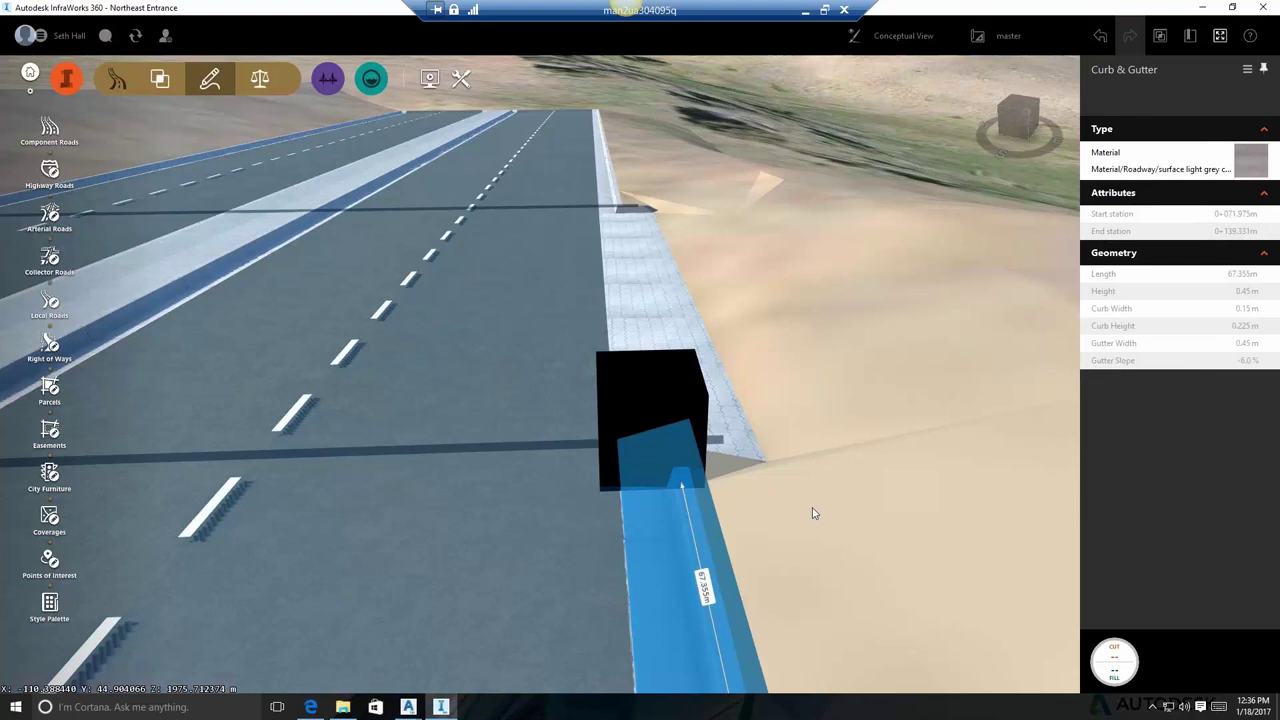
click(886, 514)
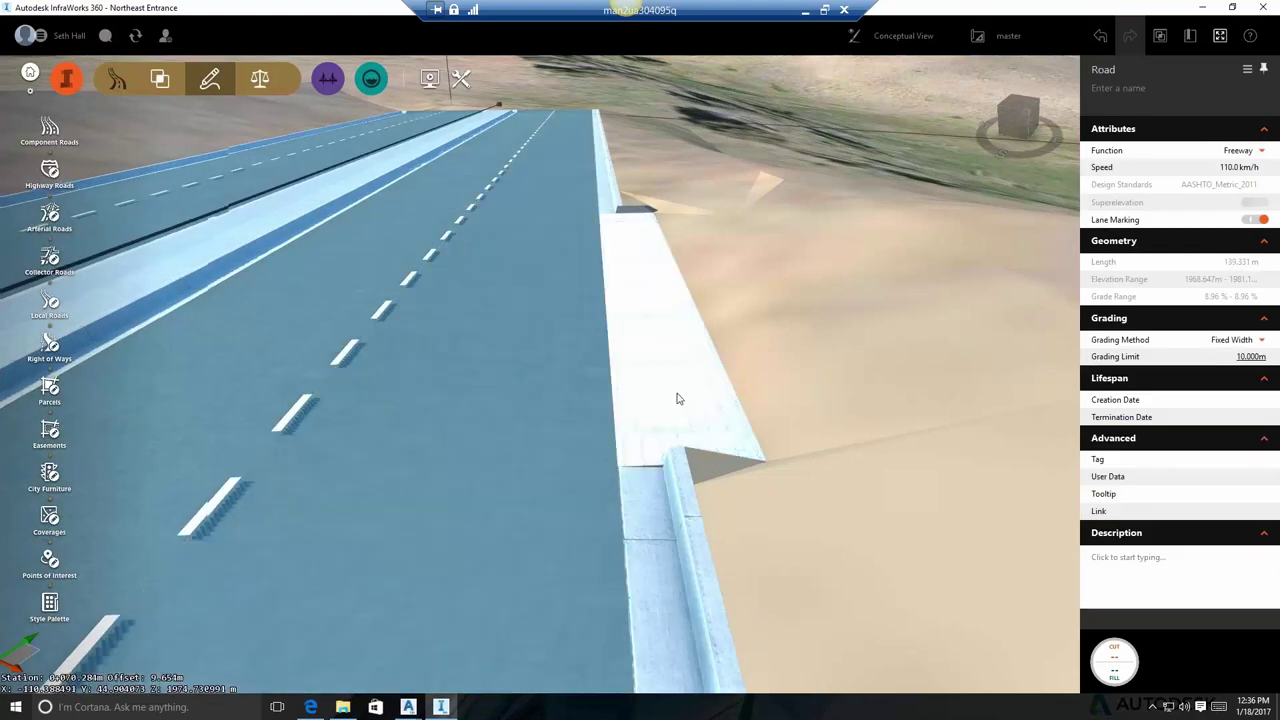
click(677, 399)
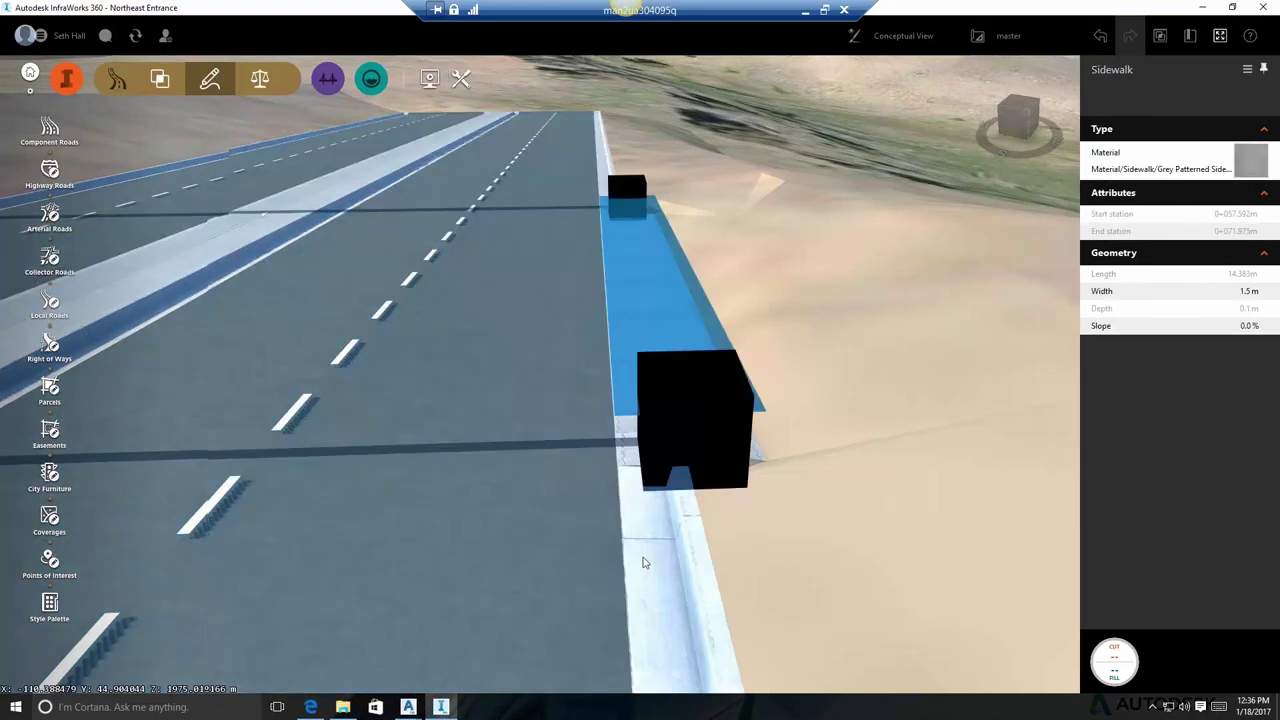
click(643, 560)
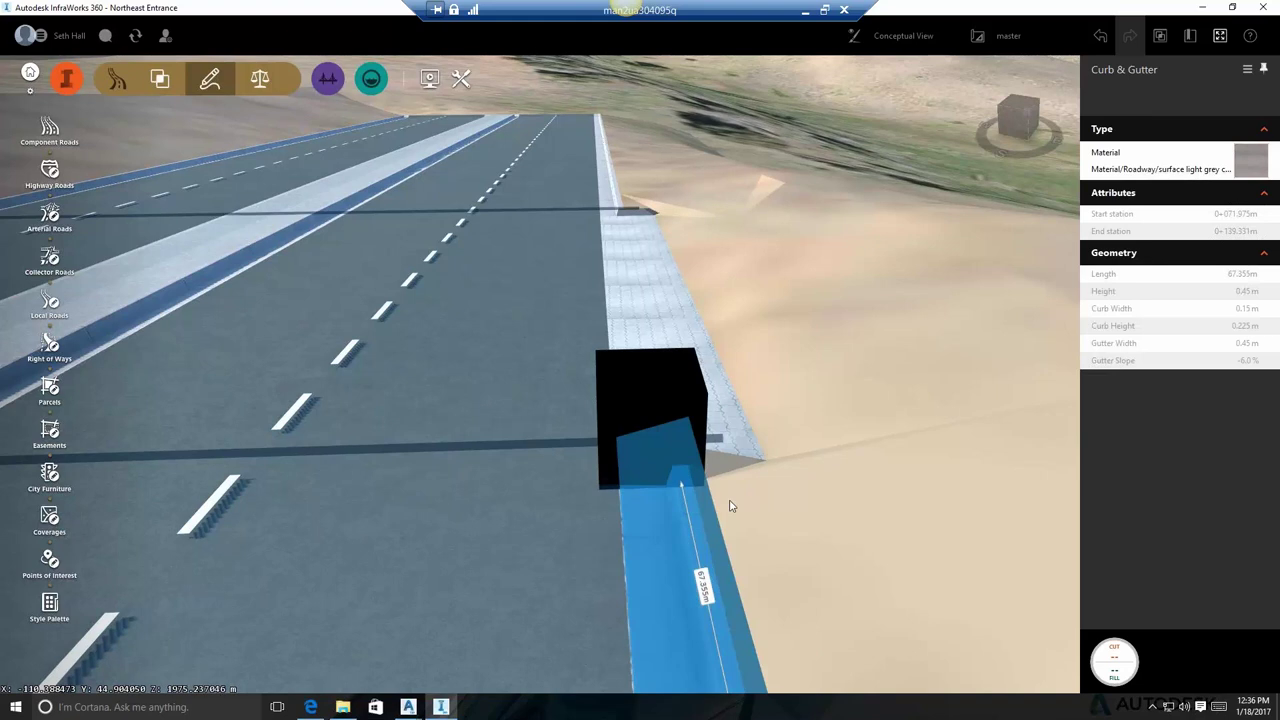
Set the sidewalk segment's width to 0.45 m to match the neighbouring gutter
click(665, 320)
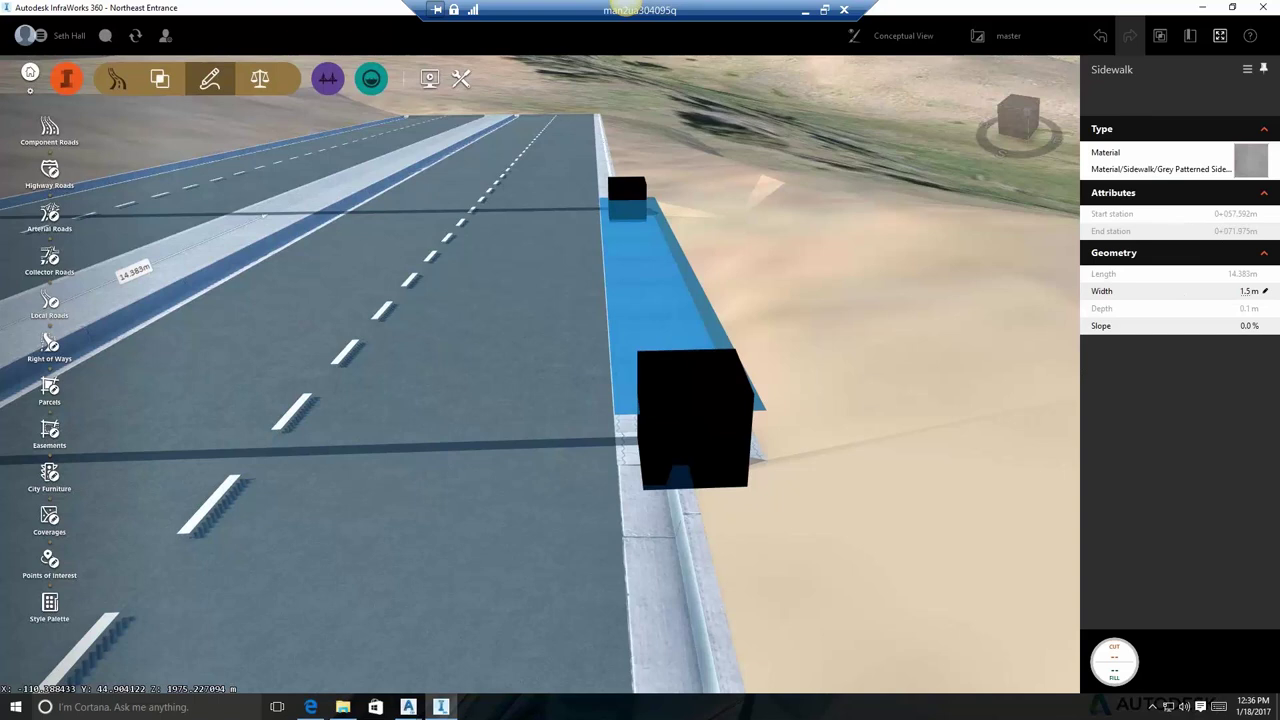
click(1182, 292)
key(BackSpace)
text(.45)
key(Return)
Set the sidewalk segment's slope to -6% and check how it meets the adjacent curb and gutter
click(1249, 325)
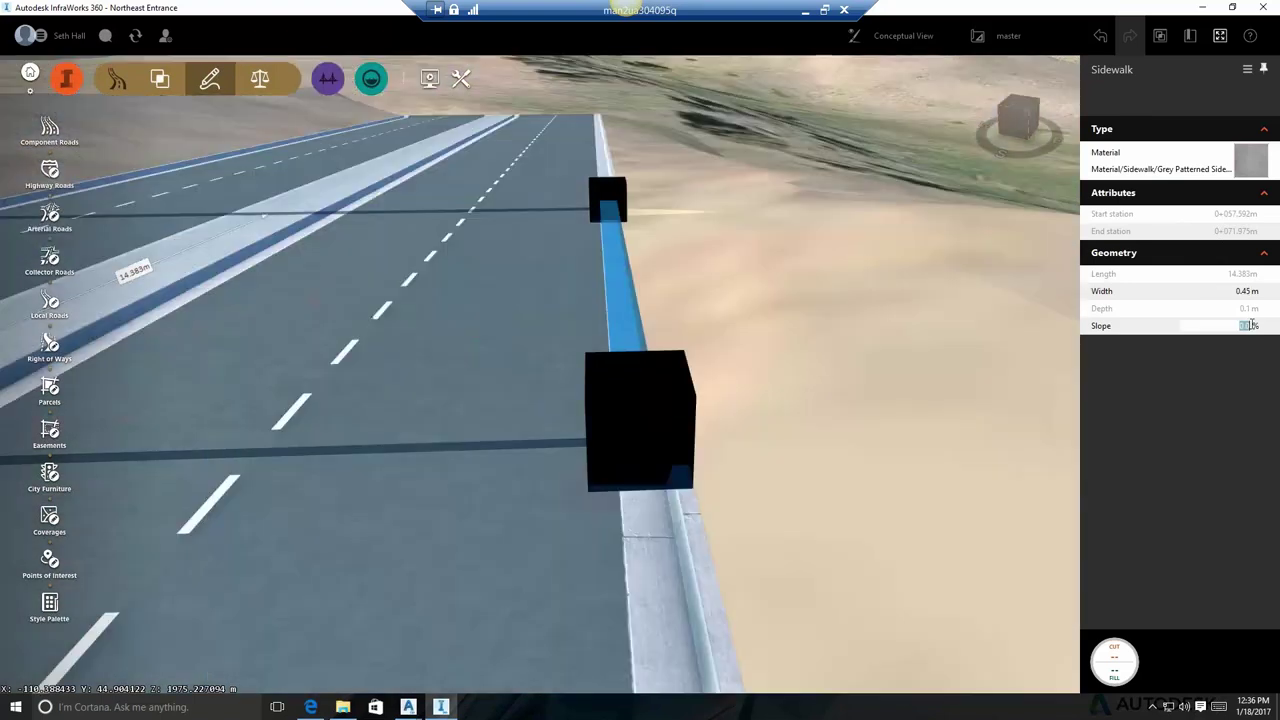
text(-6)
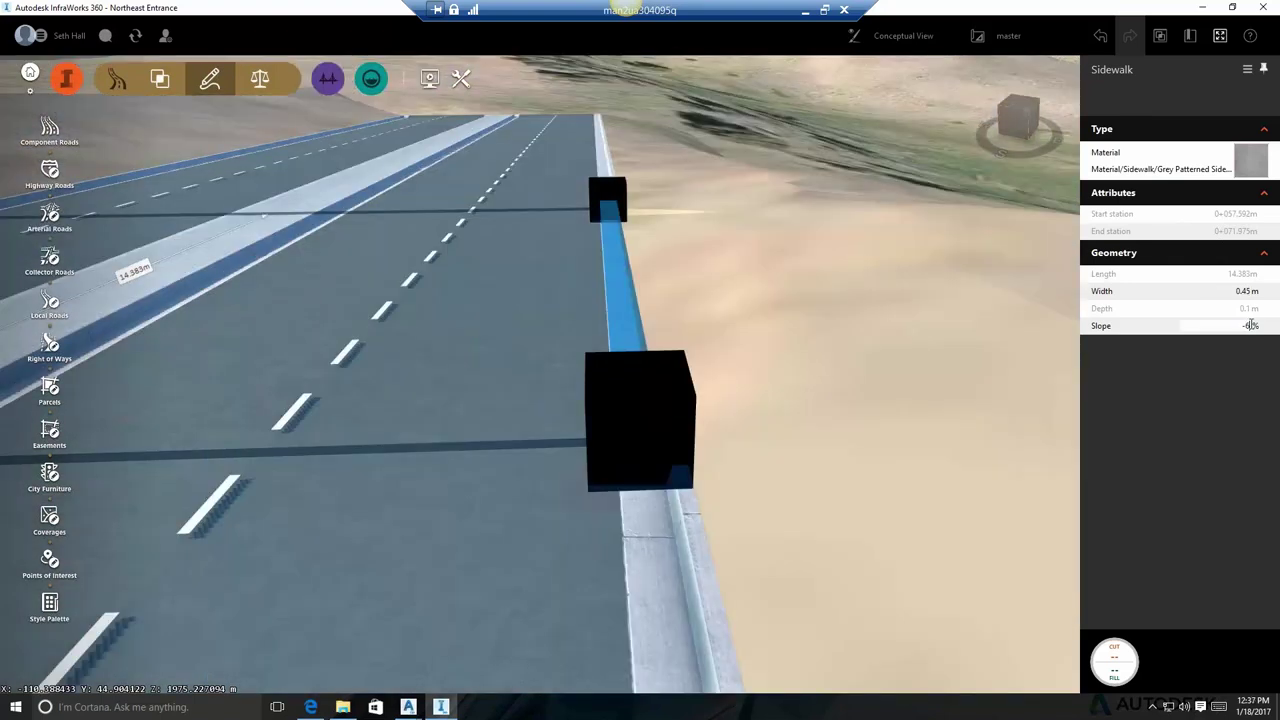
text(6)
key(Return)
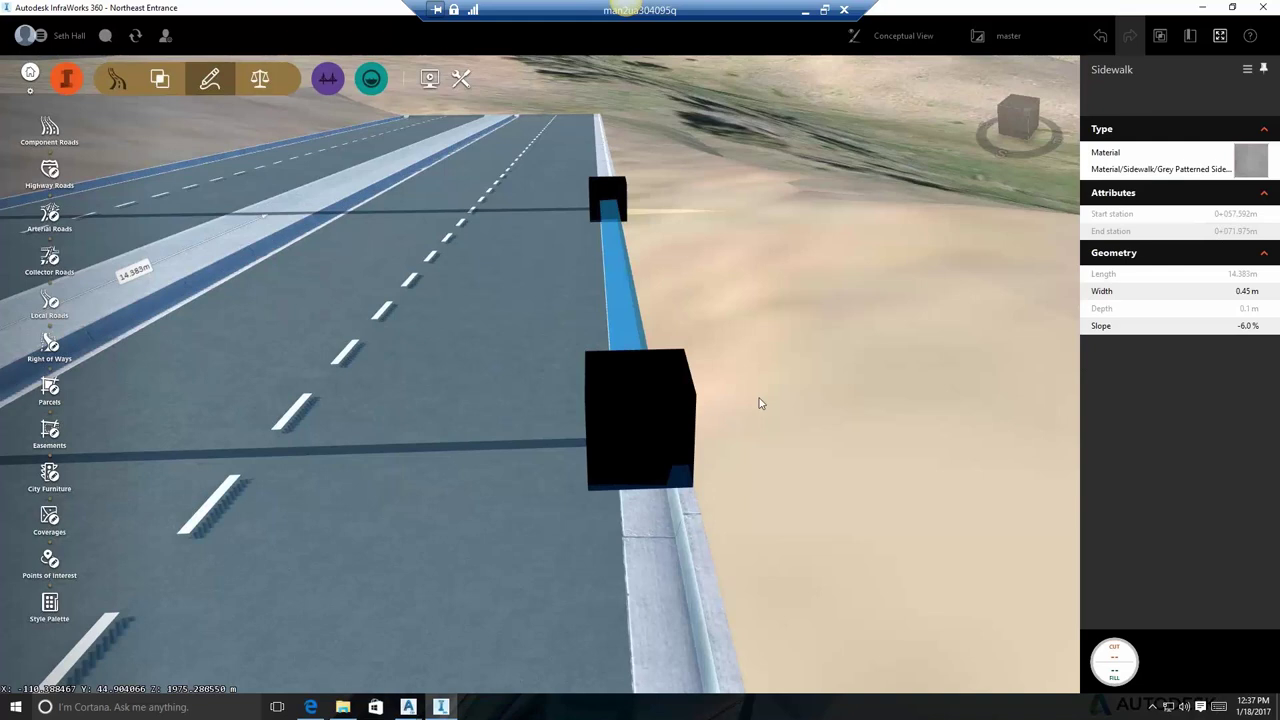
drag(759, 403, 901, 385)
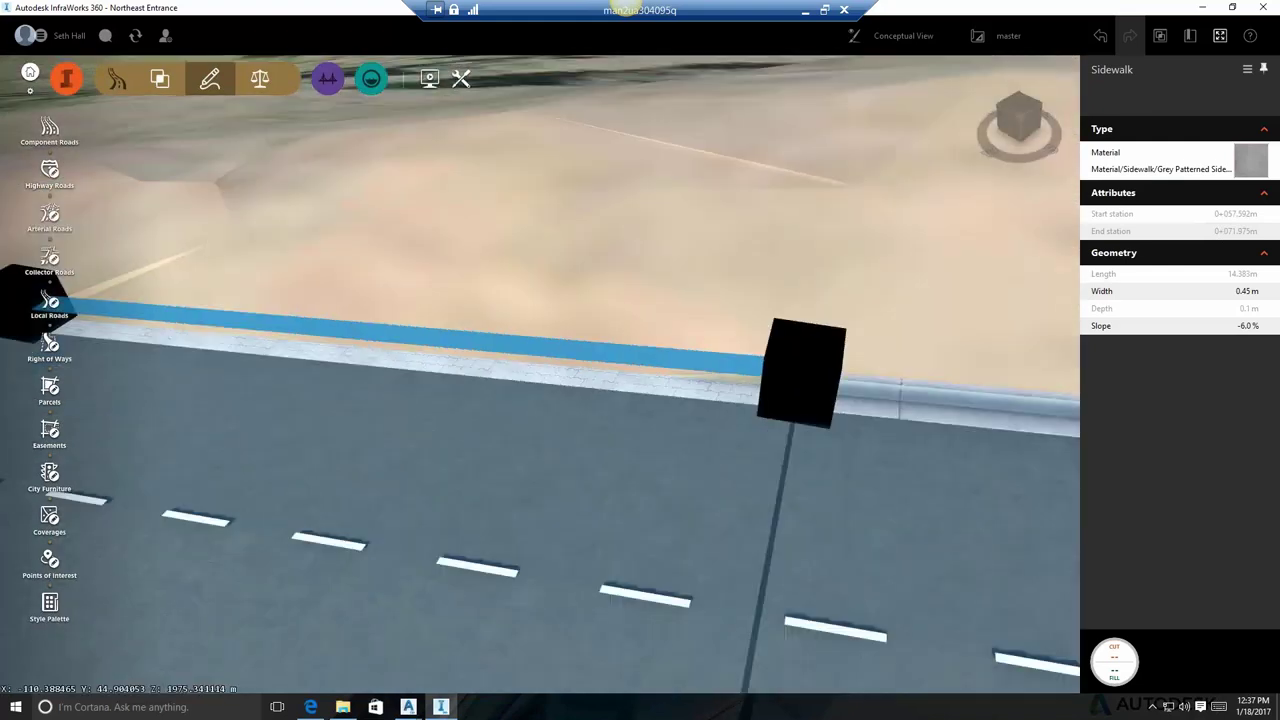
shift+middle_drag(693, 263, 720, 323)
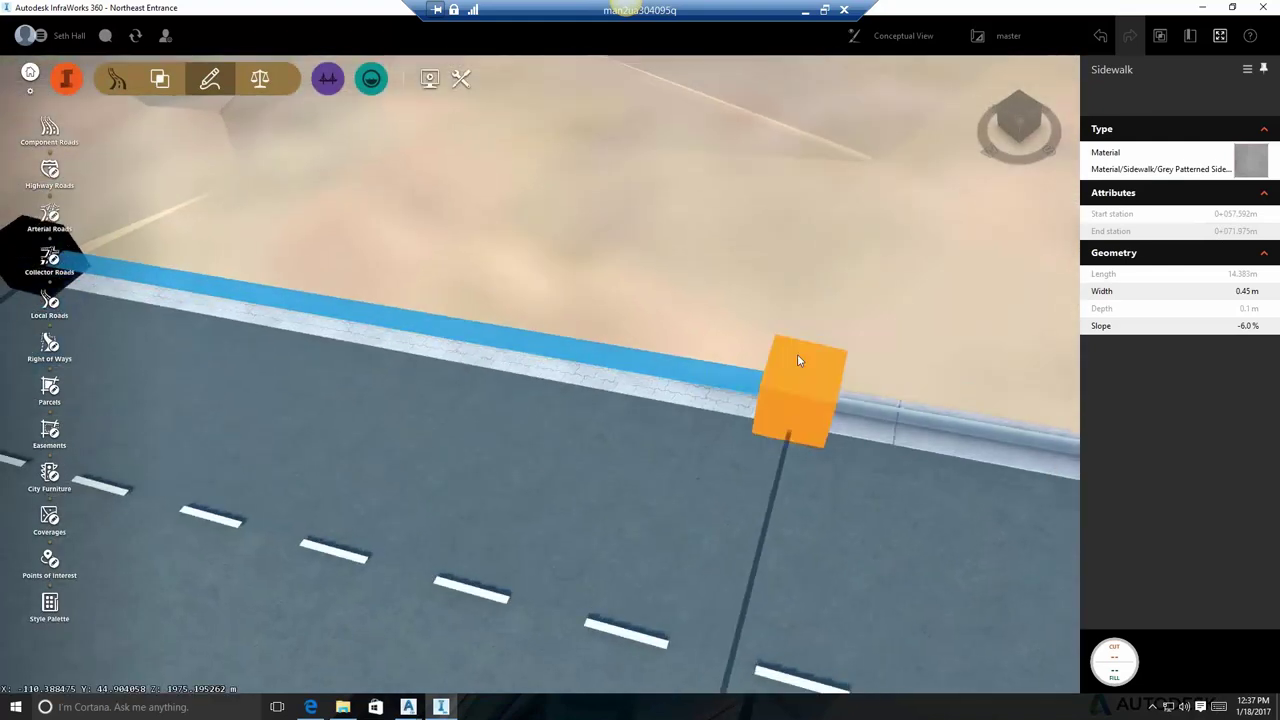
scroll(797, 360, up, 2)
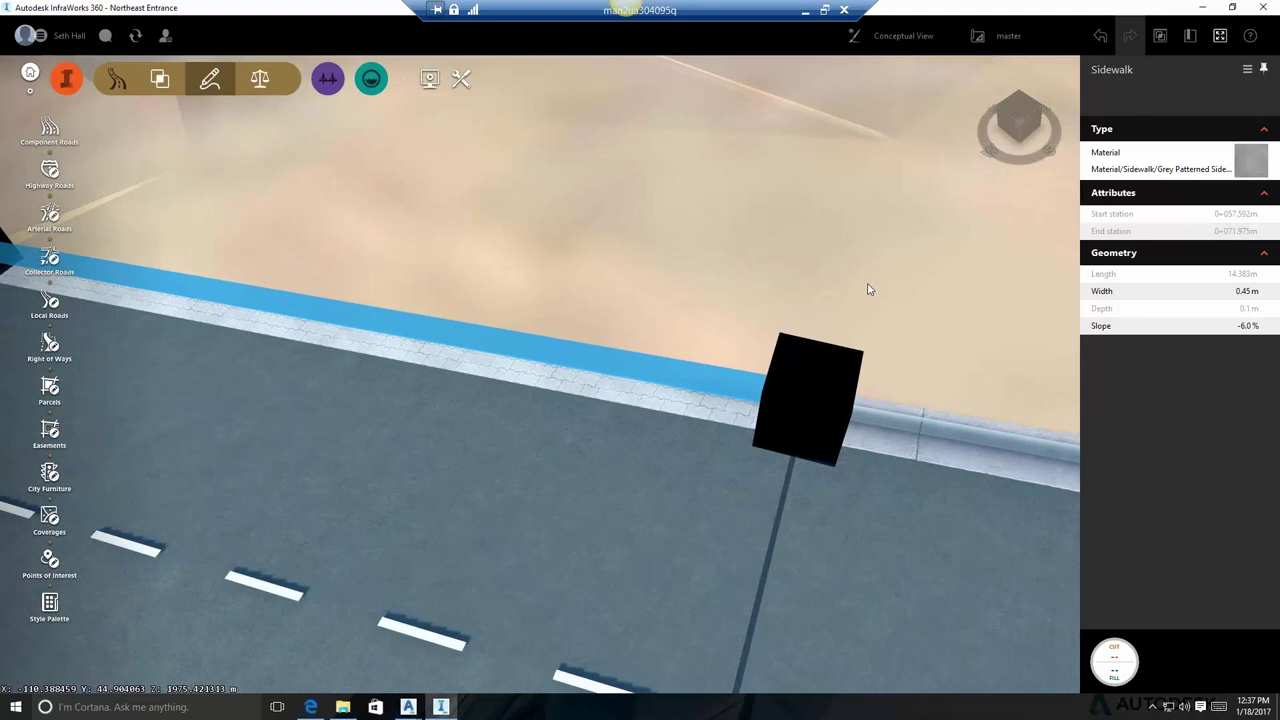
click(755, 295)
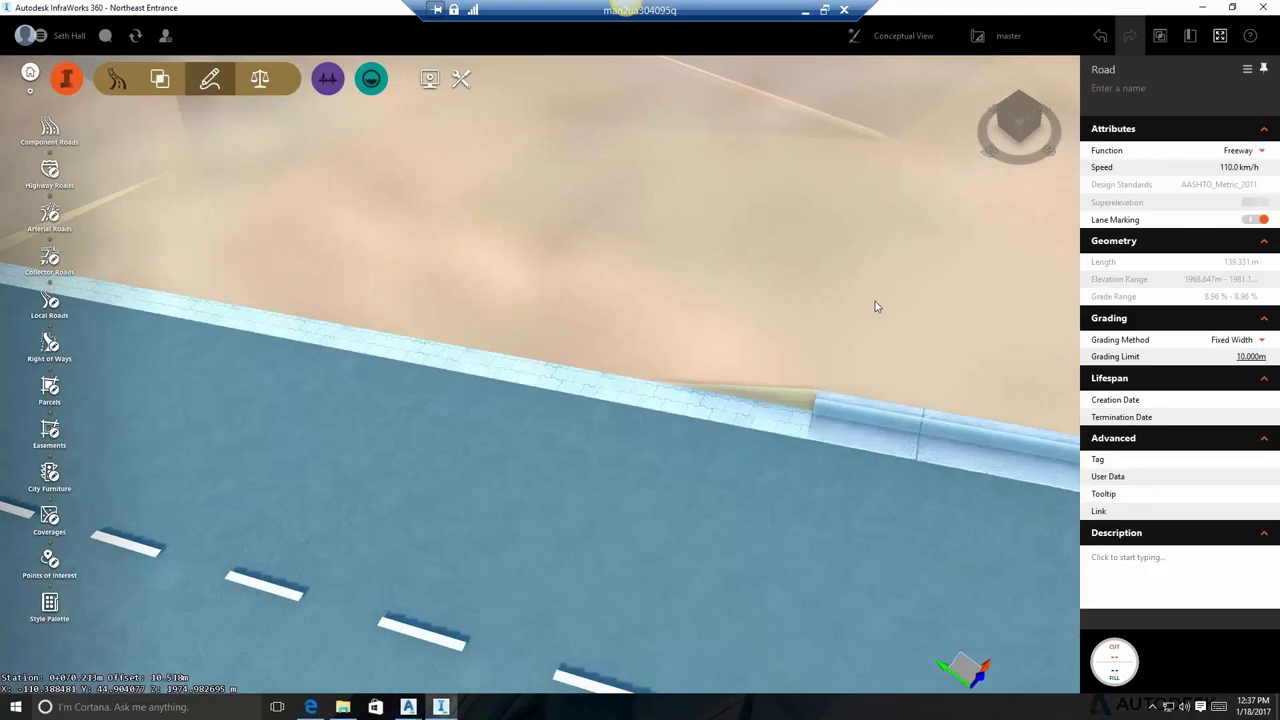
Set the sidewalk segment's slope to 6% and check its alignment with the gutter at both ends
shift+middle_drag(875, 306, 740, 440)
click(706, 429)
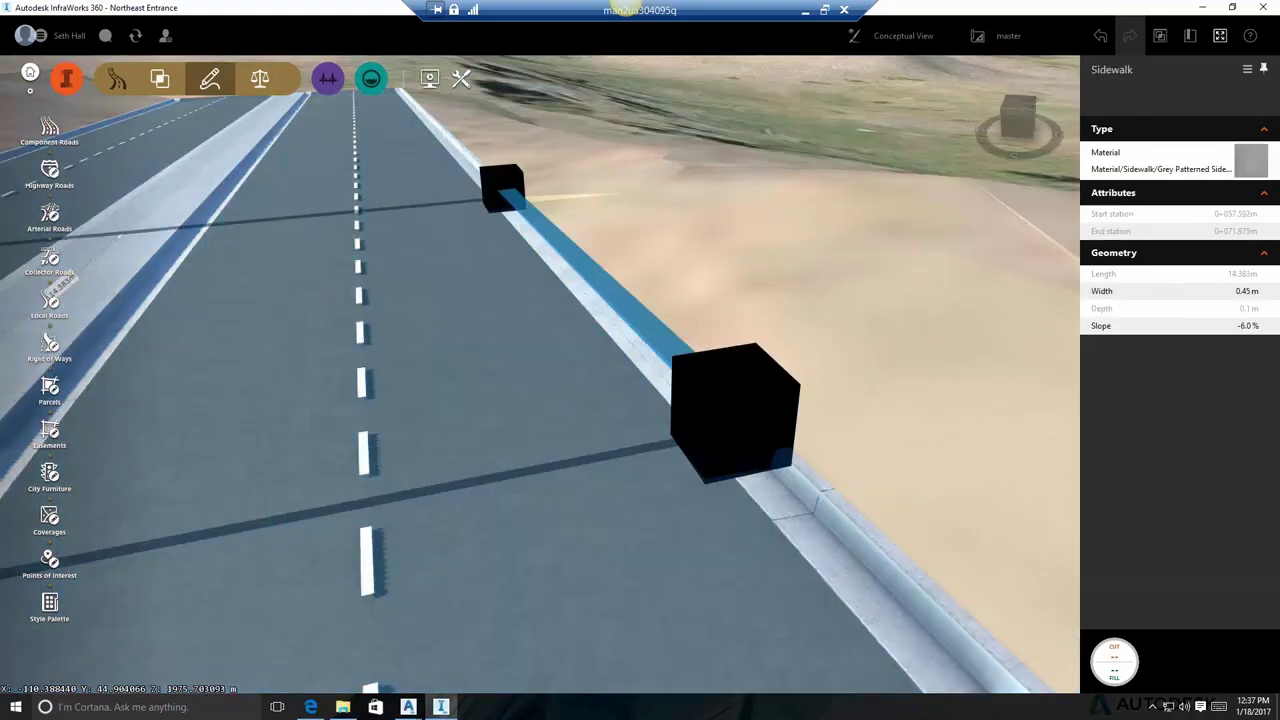
click(1249, 326)
drag(916, 374, 814, 336)
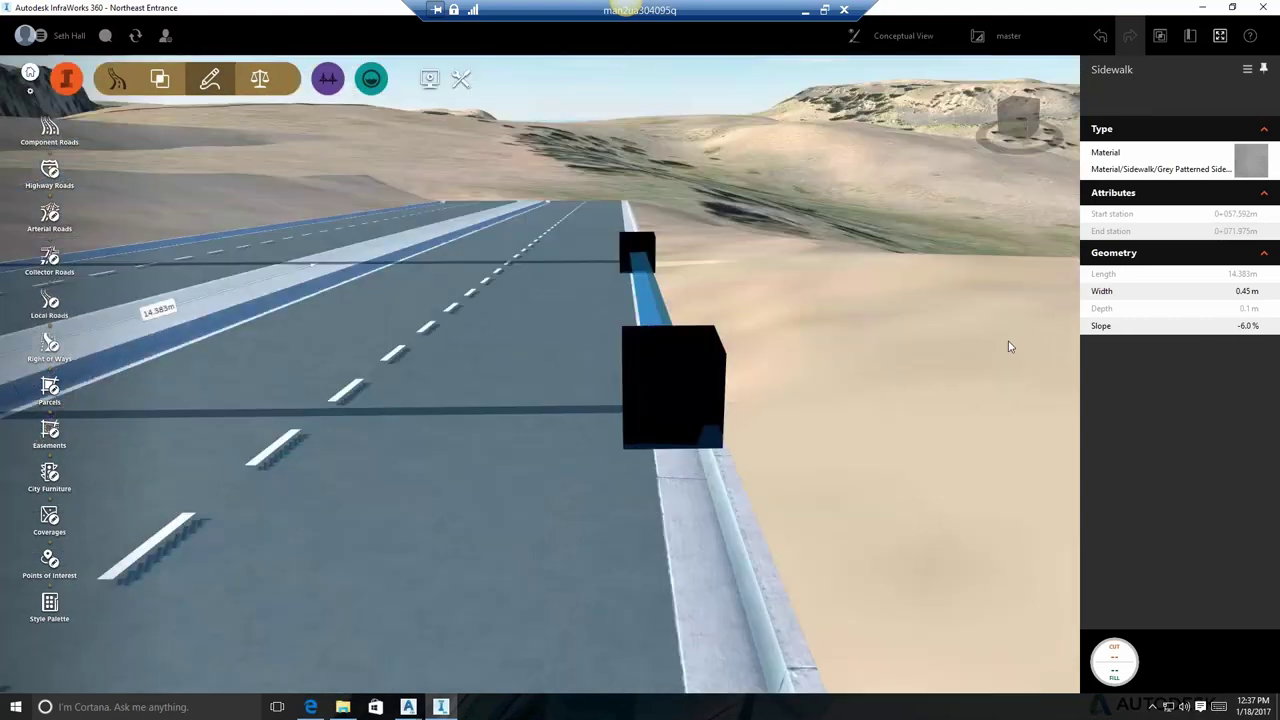
click(1250, 326)
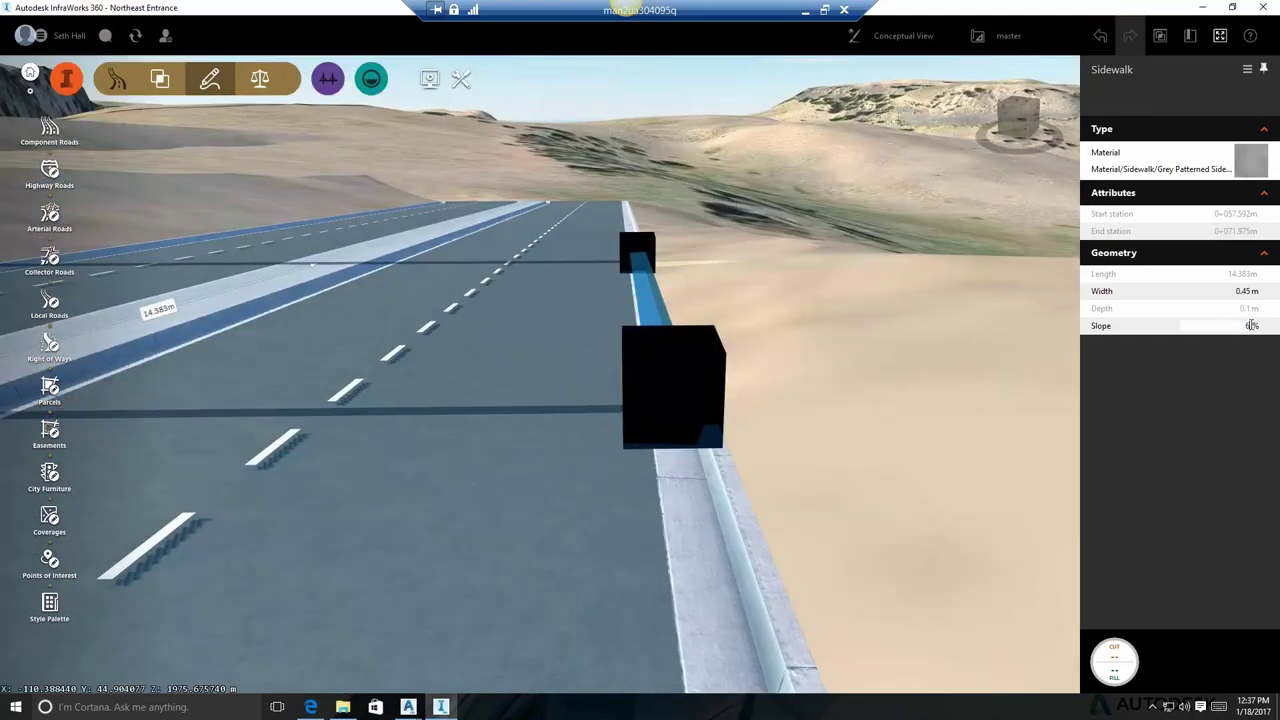
key(Return)
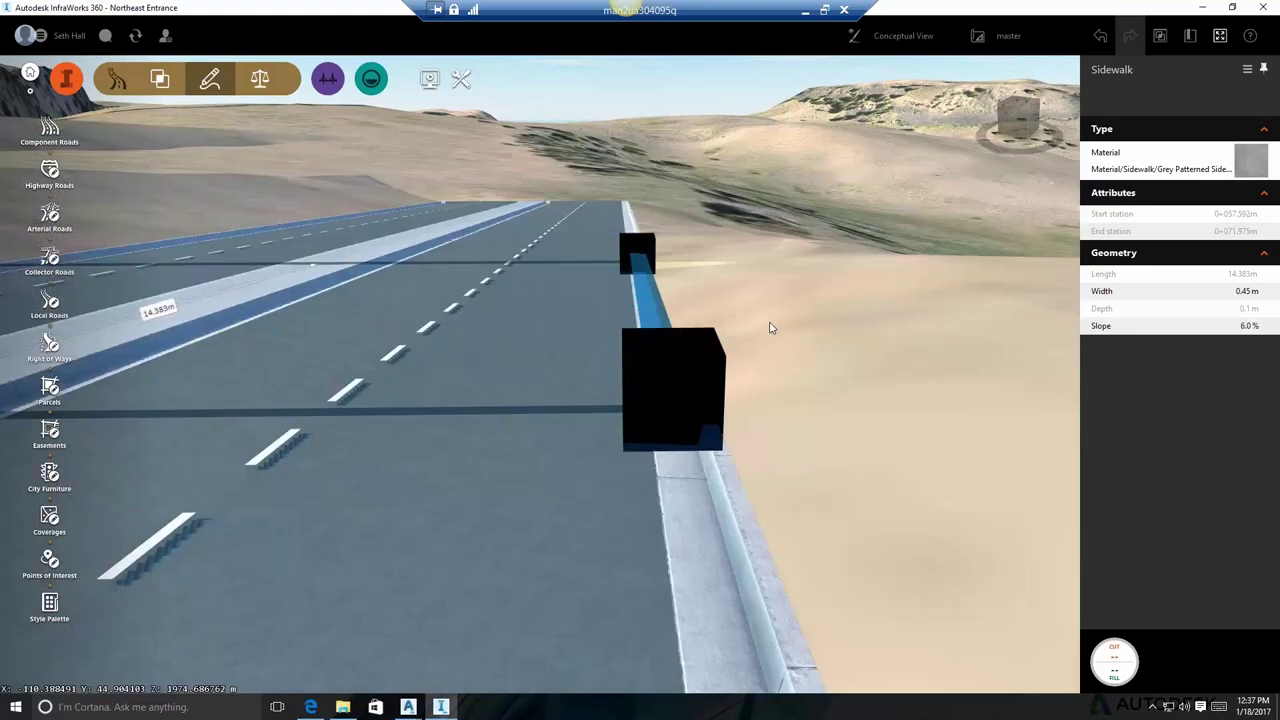
click(767, 333)
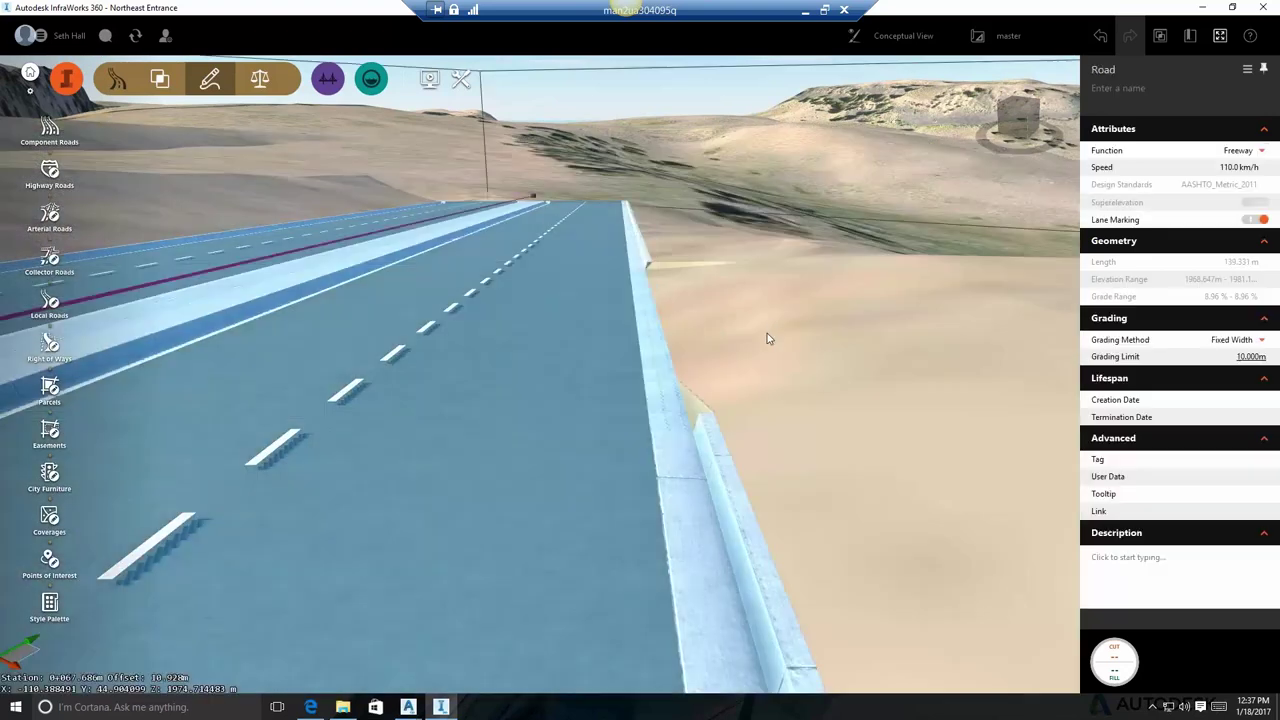
scroll(661, 447, up, 2)
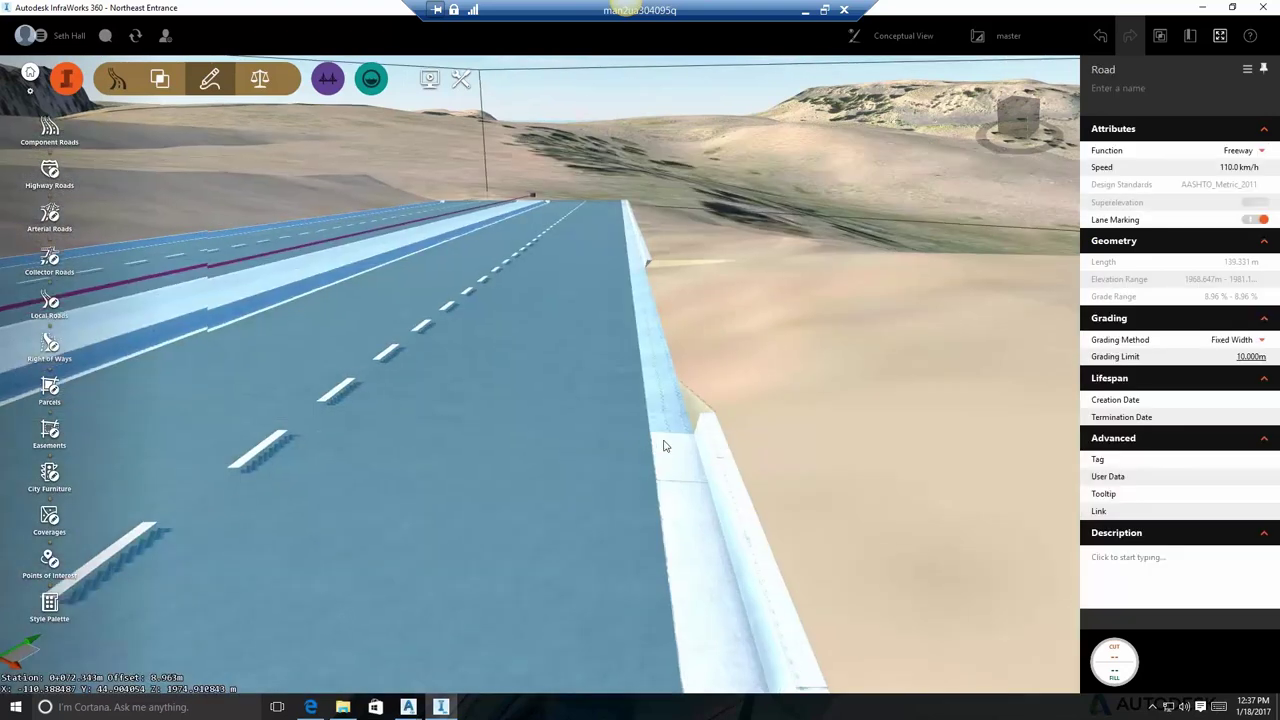
drag(674, 443, 734, 449)
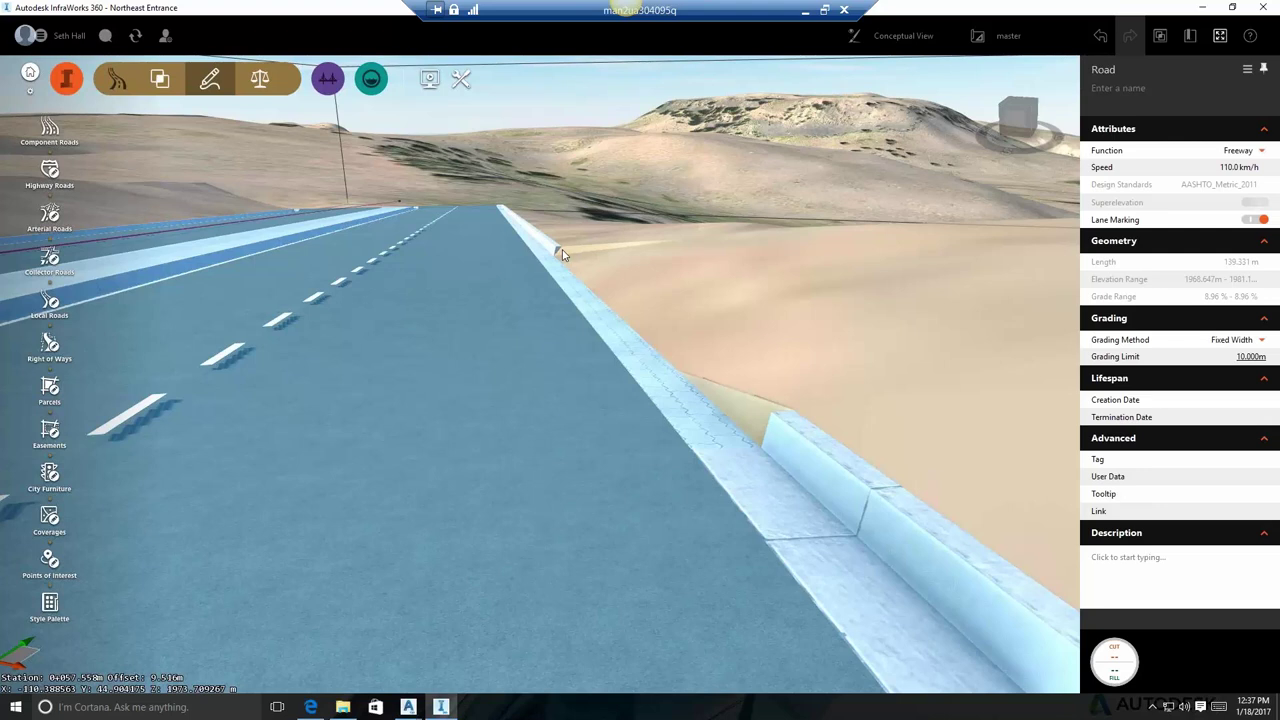
drag(586, 253, 880, 397)
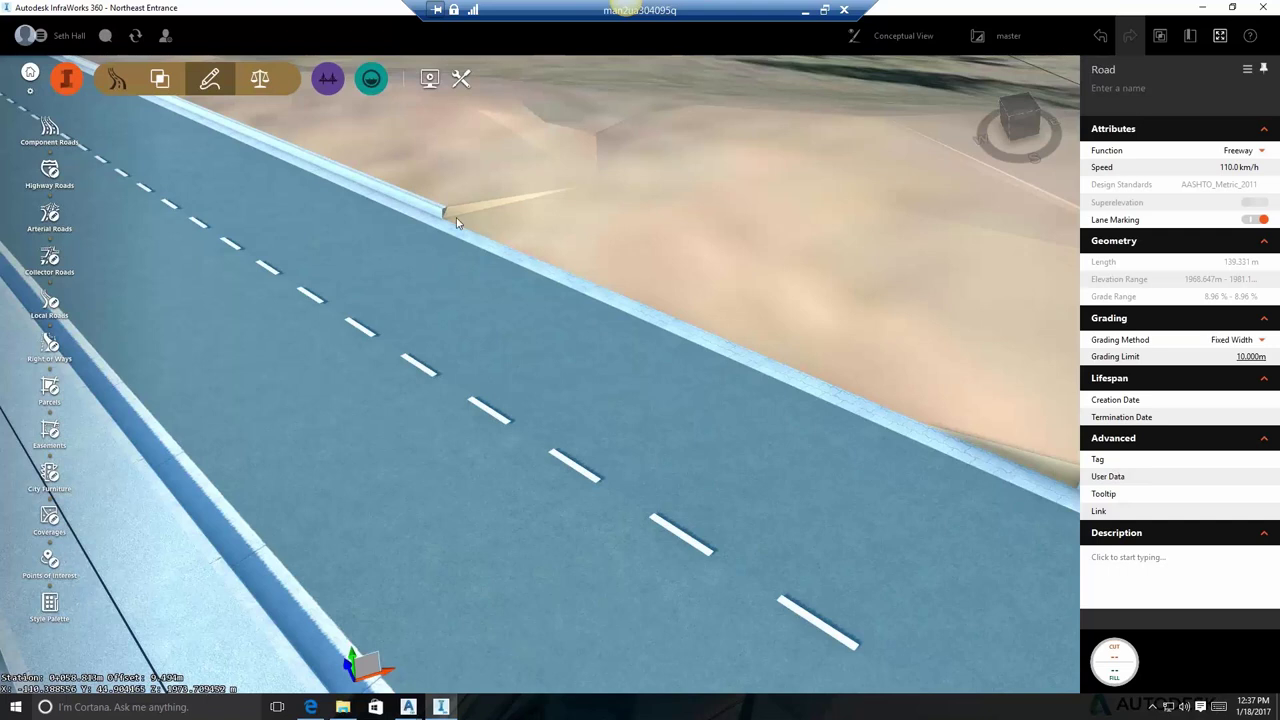
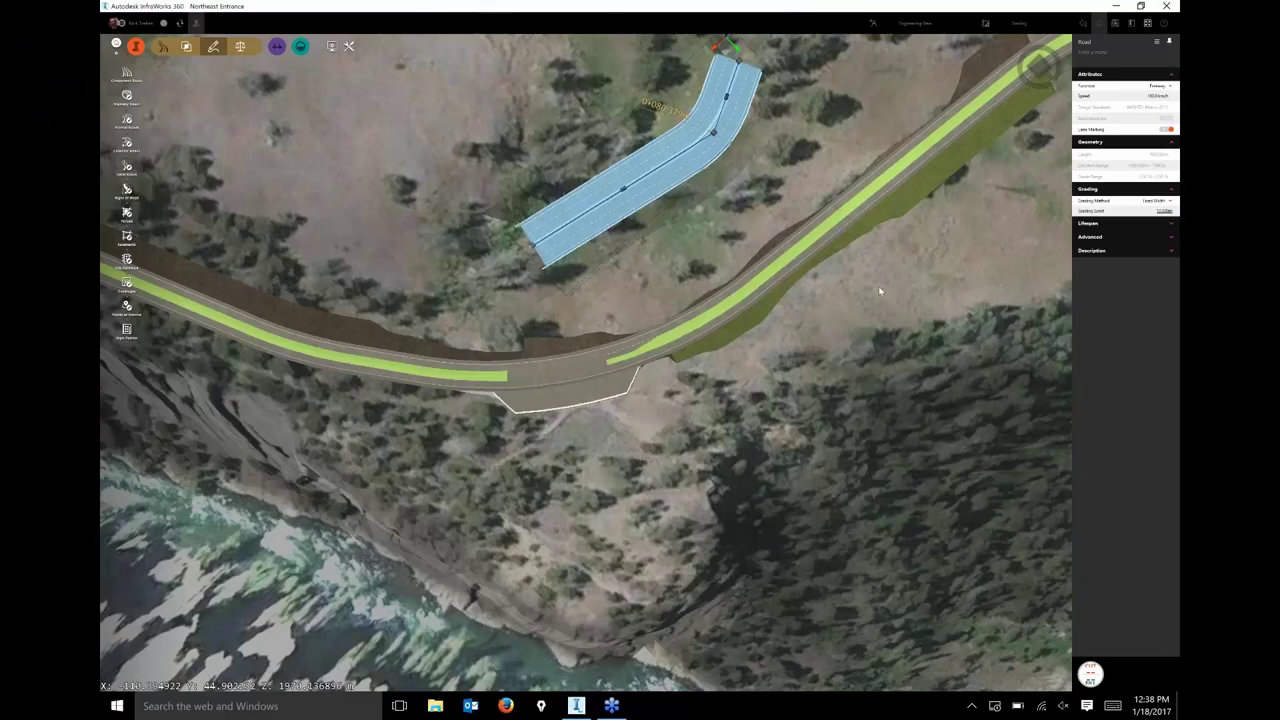
Compute the earthwork quantities for the long Grand Loop Road with the grass median
drag(880, 291, 677, 350)
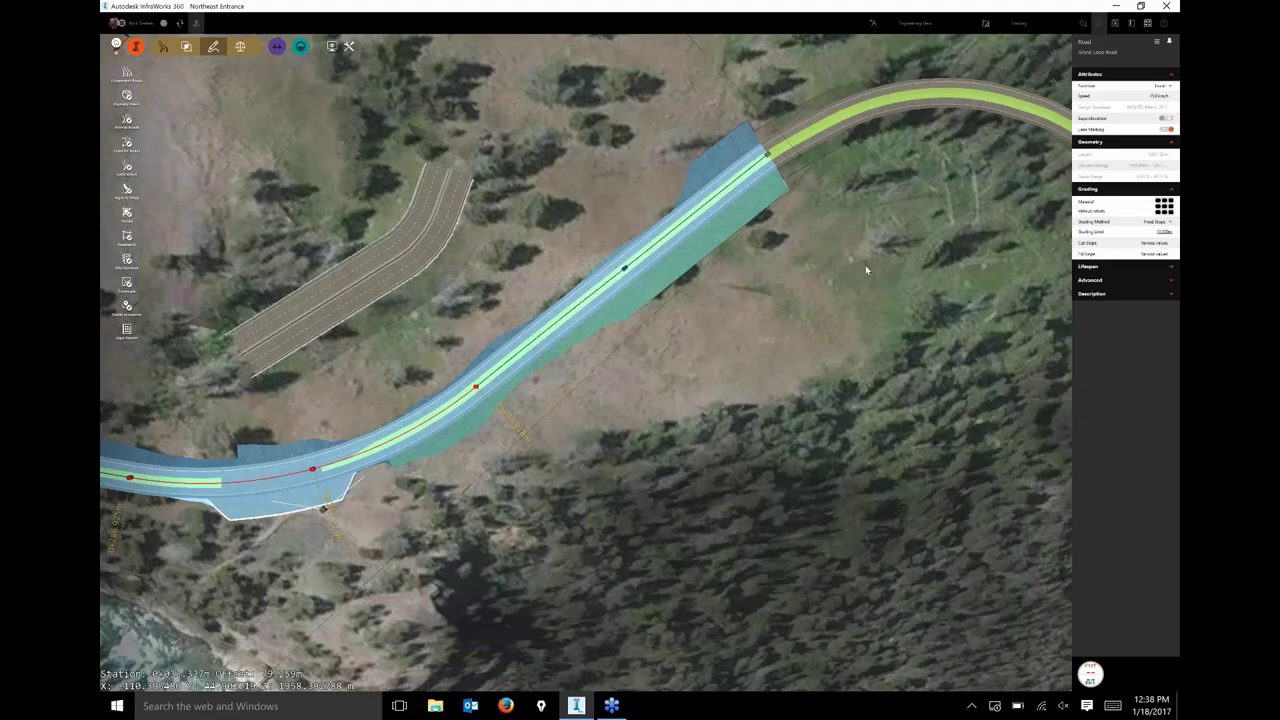
scroll(866, 270, down, 1)
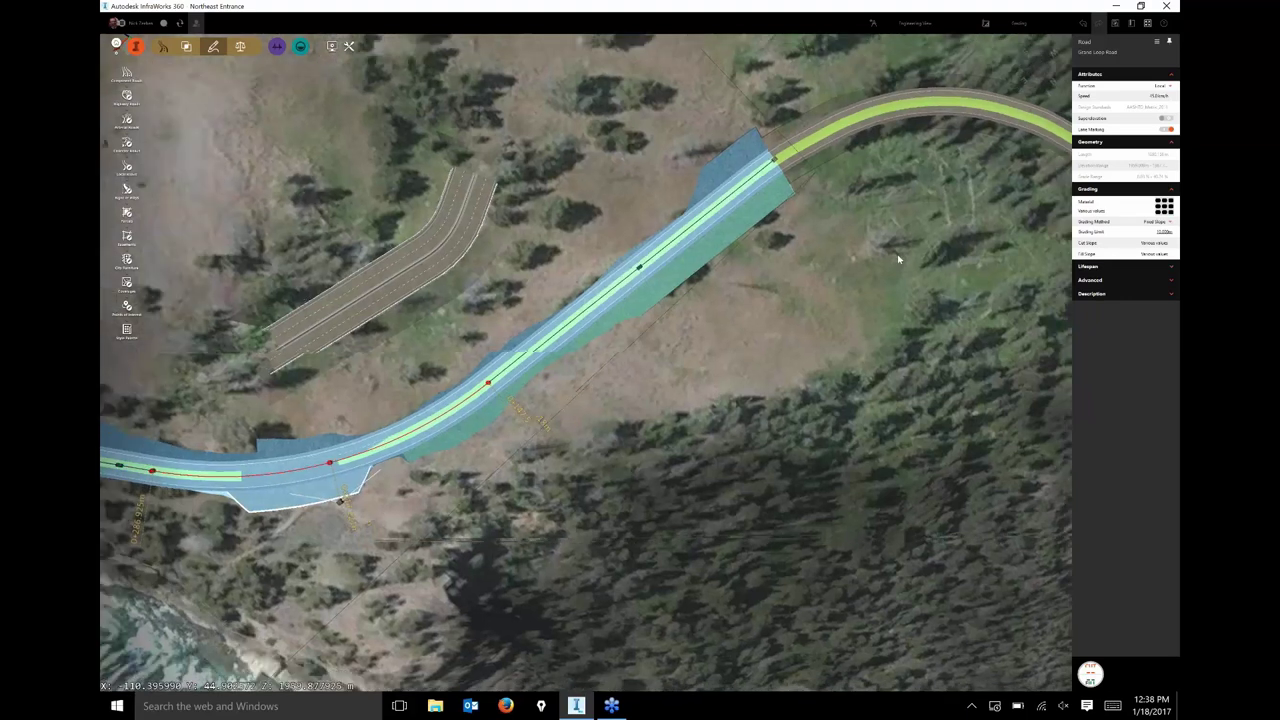
scroll(898, 259, down, 2)
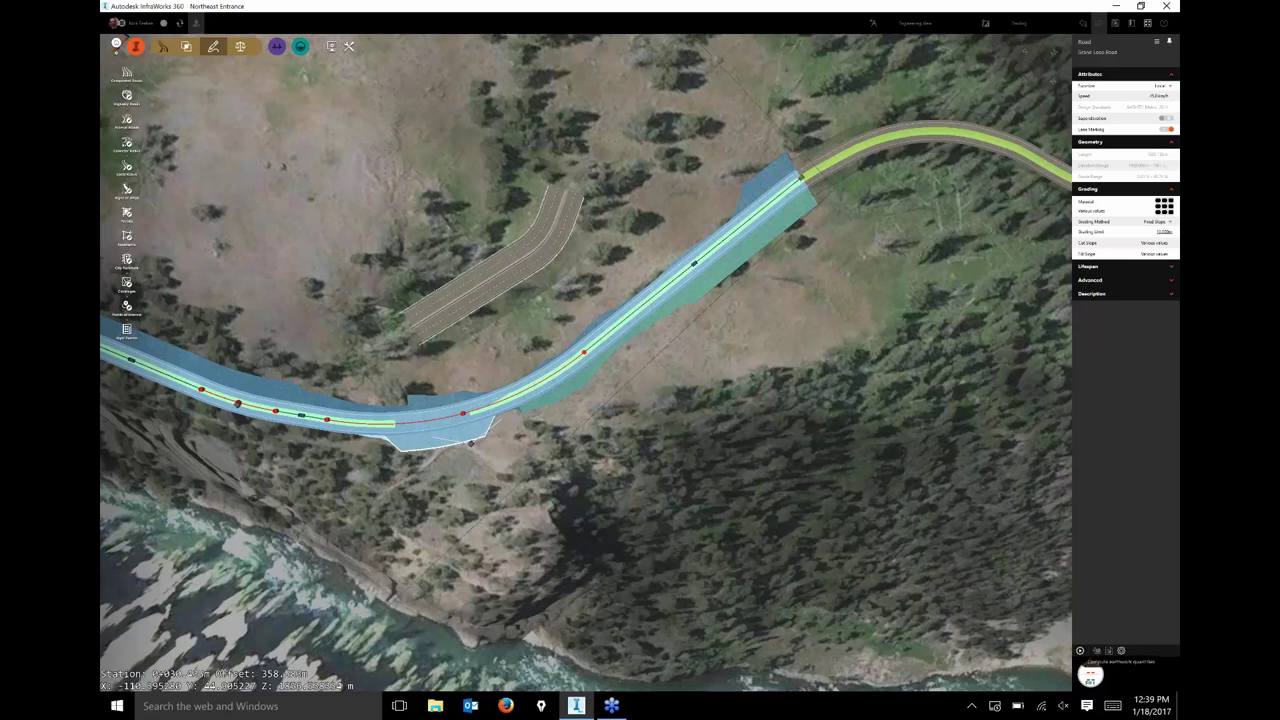
click(1097, 651)
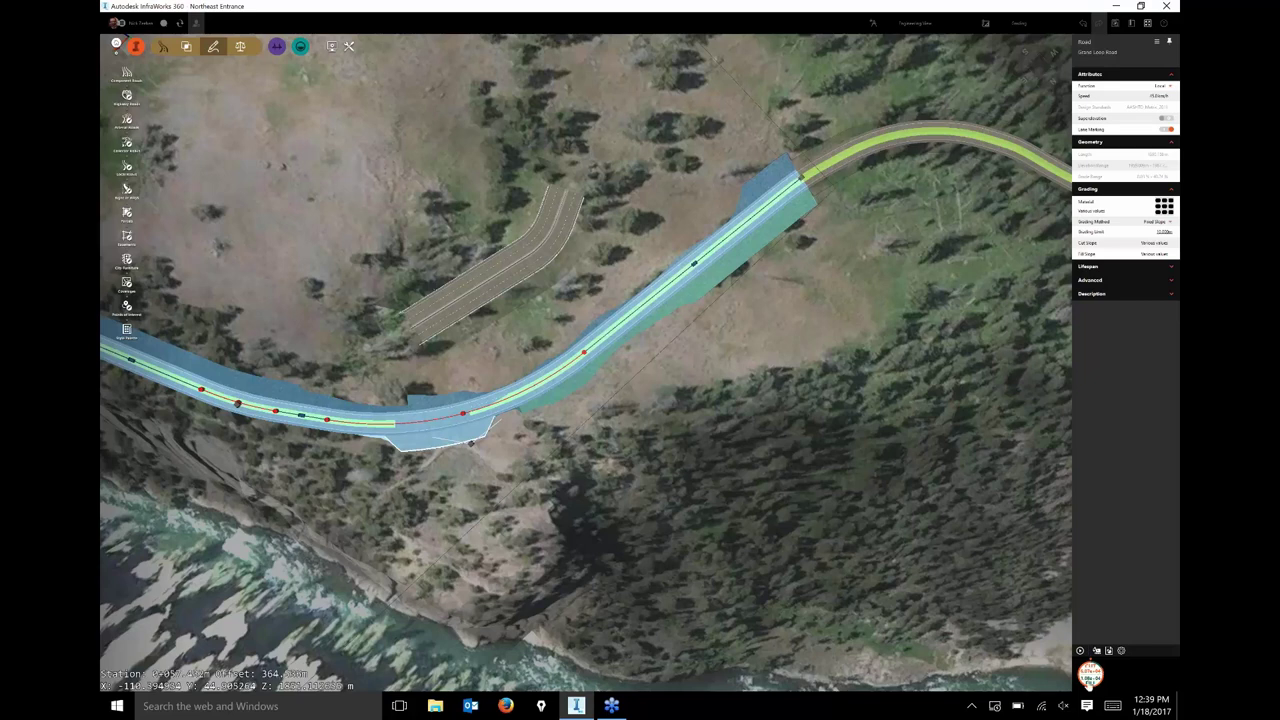
Review the road's cut, fill and net earthwork quantities, including the limited station range option, and close the quantities
click(1097, 651)
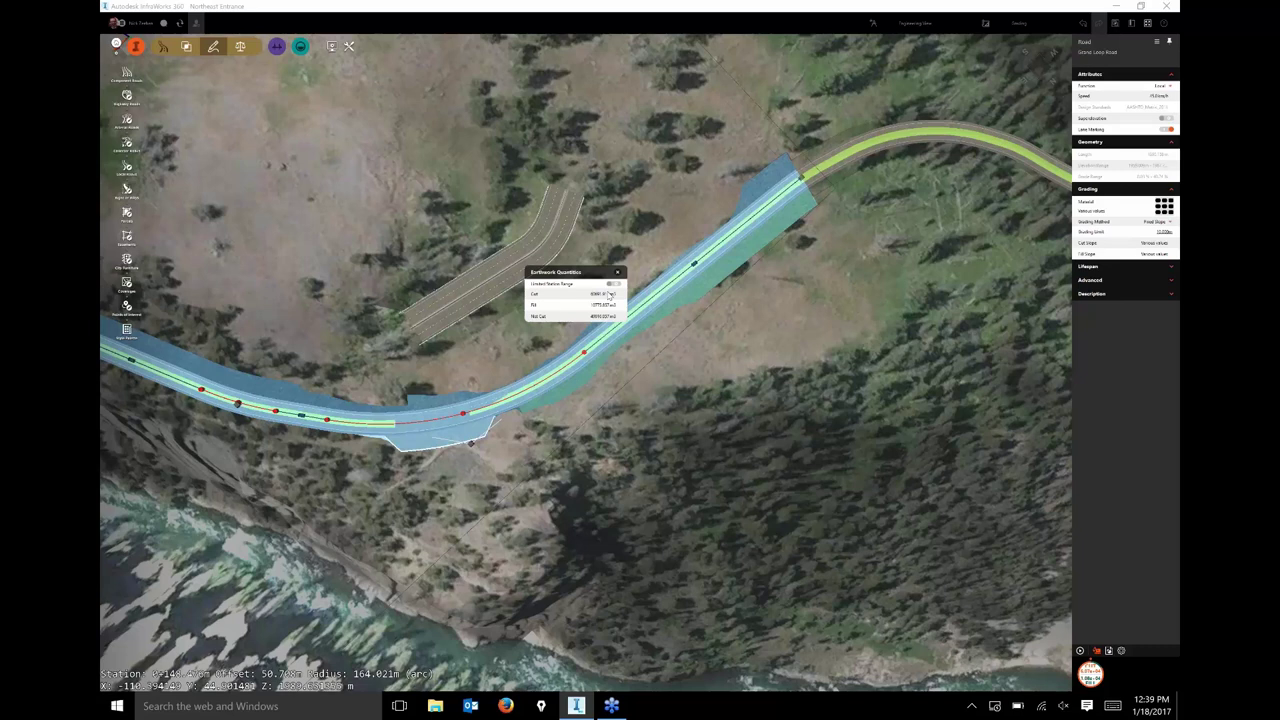
click(613, 284)
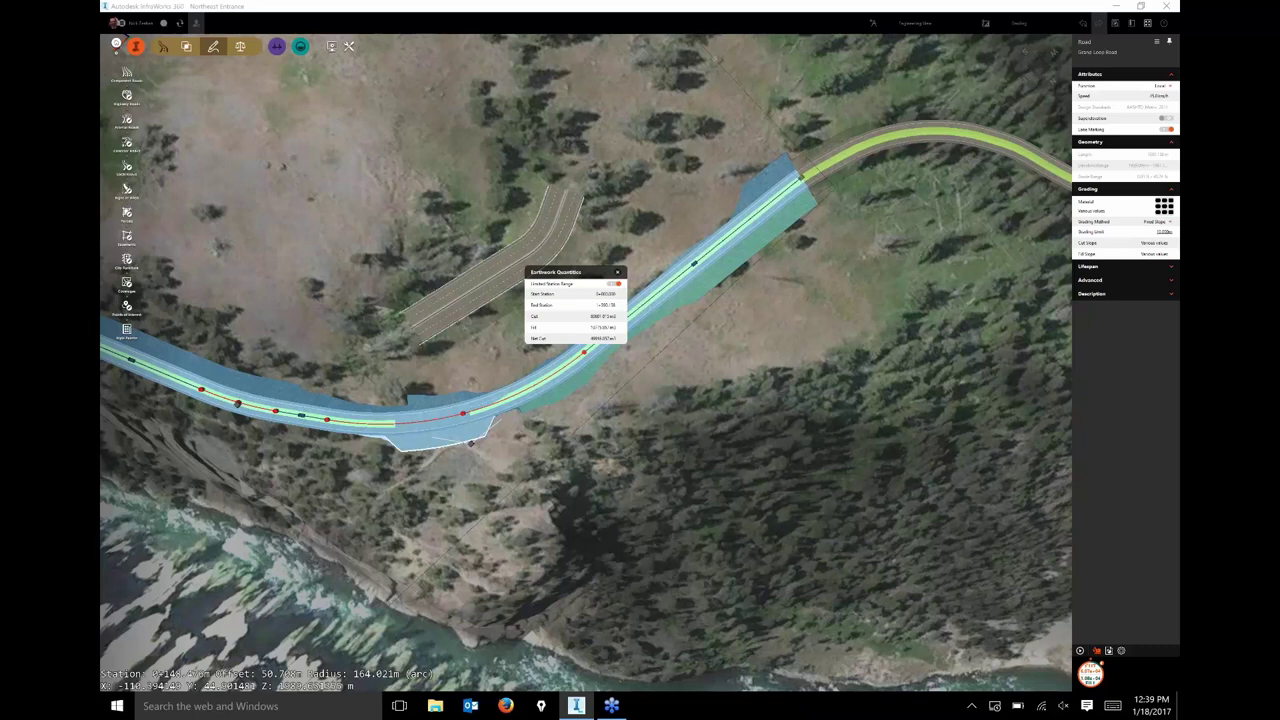
click(617, 271)
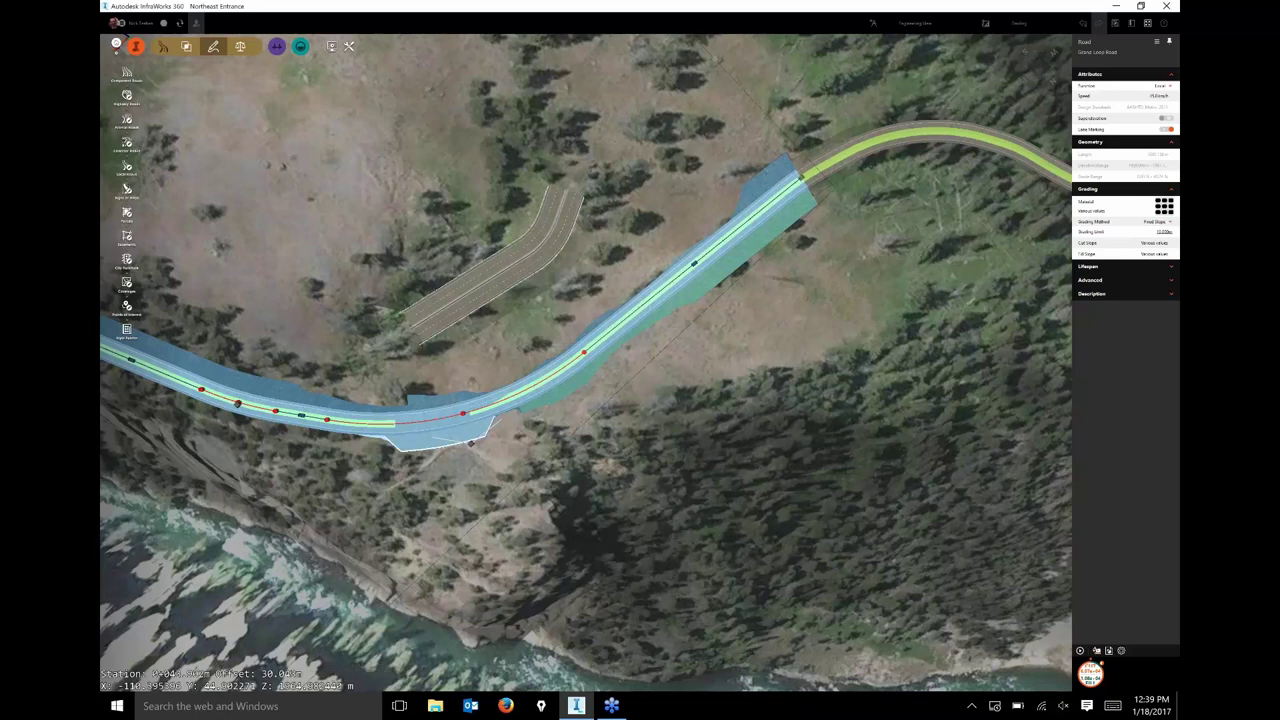
Export the road's earthwork quantities to the desktop as Northeast Entrance-Grand Loop Road.csv
click(1109, 651)
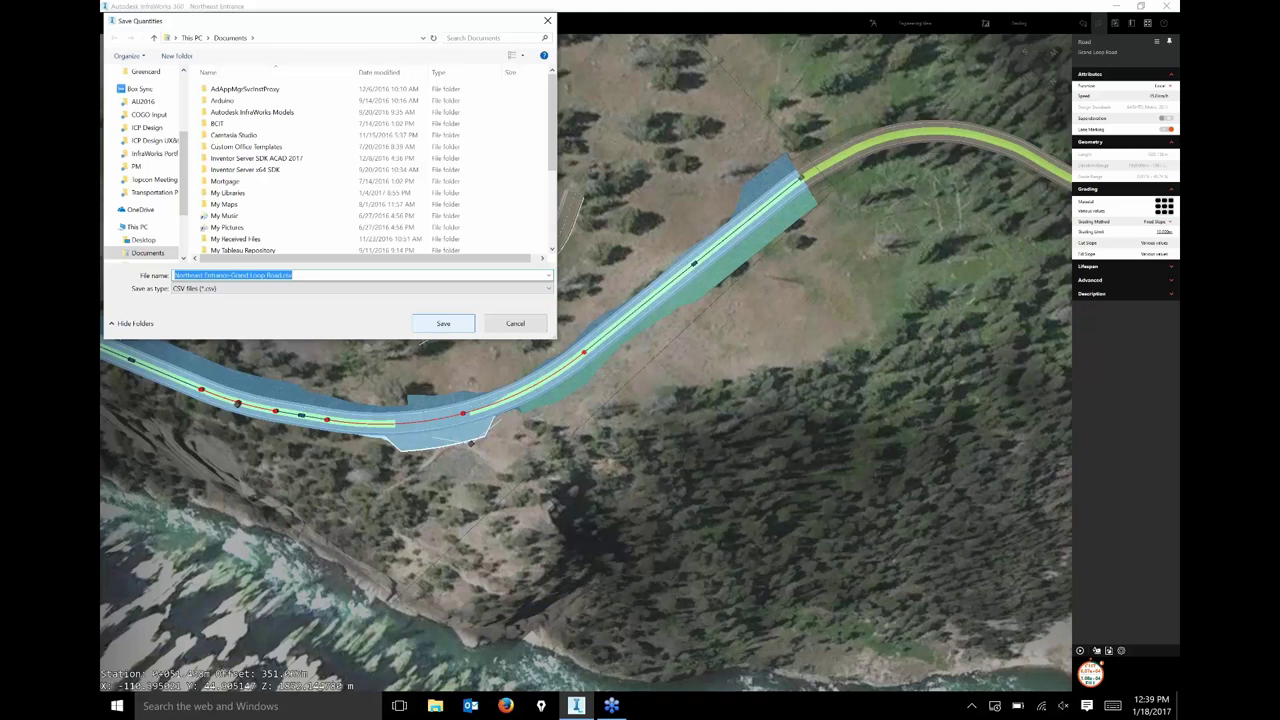
click(143, 240)
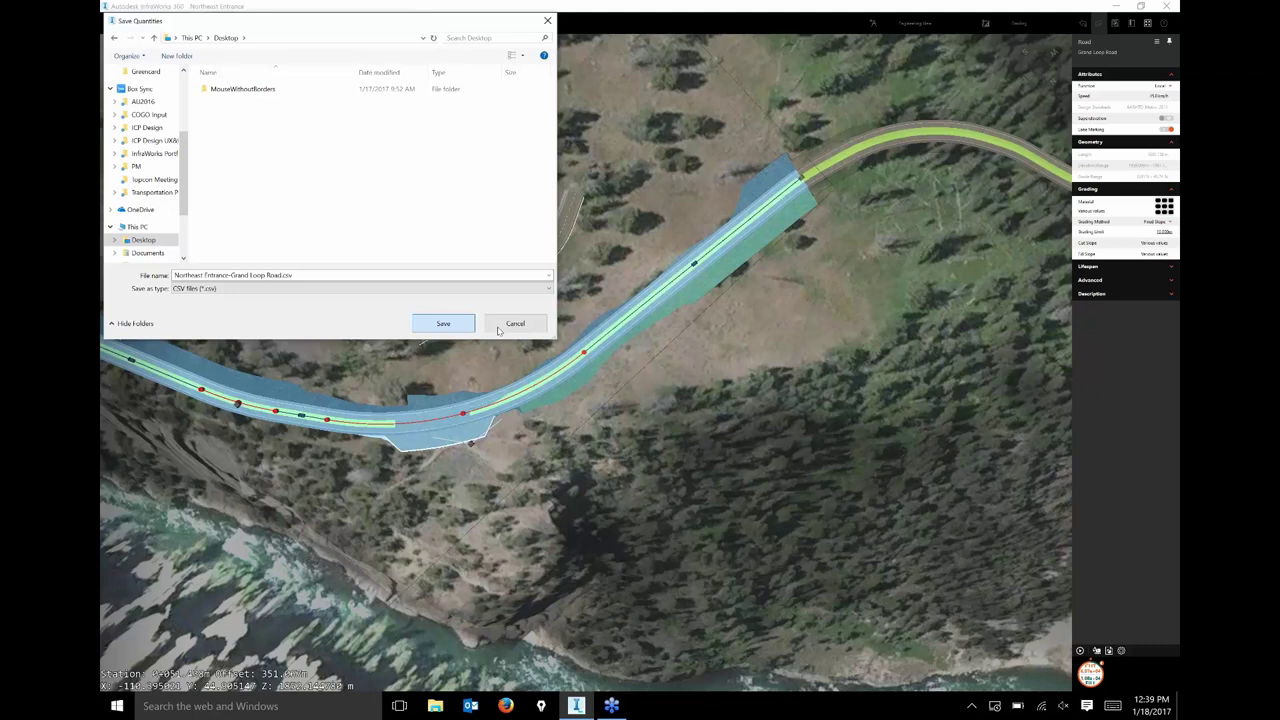
key(Return)
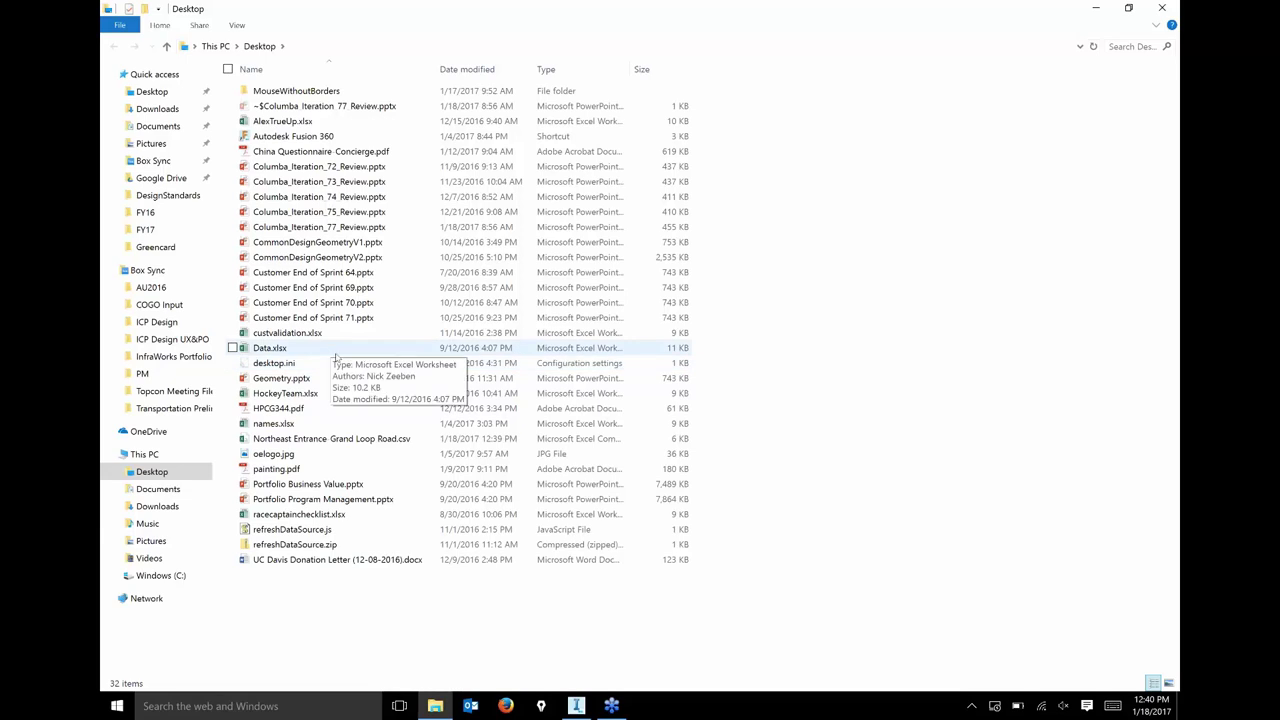
Open the exported Northeast Entrance-Grand Loop Road.csv from the desktop in Excel and fit the Station (m) column to its heading
click(330, 438)
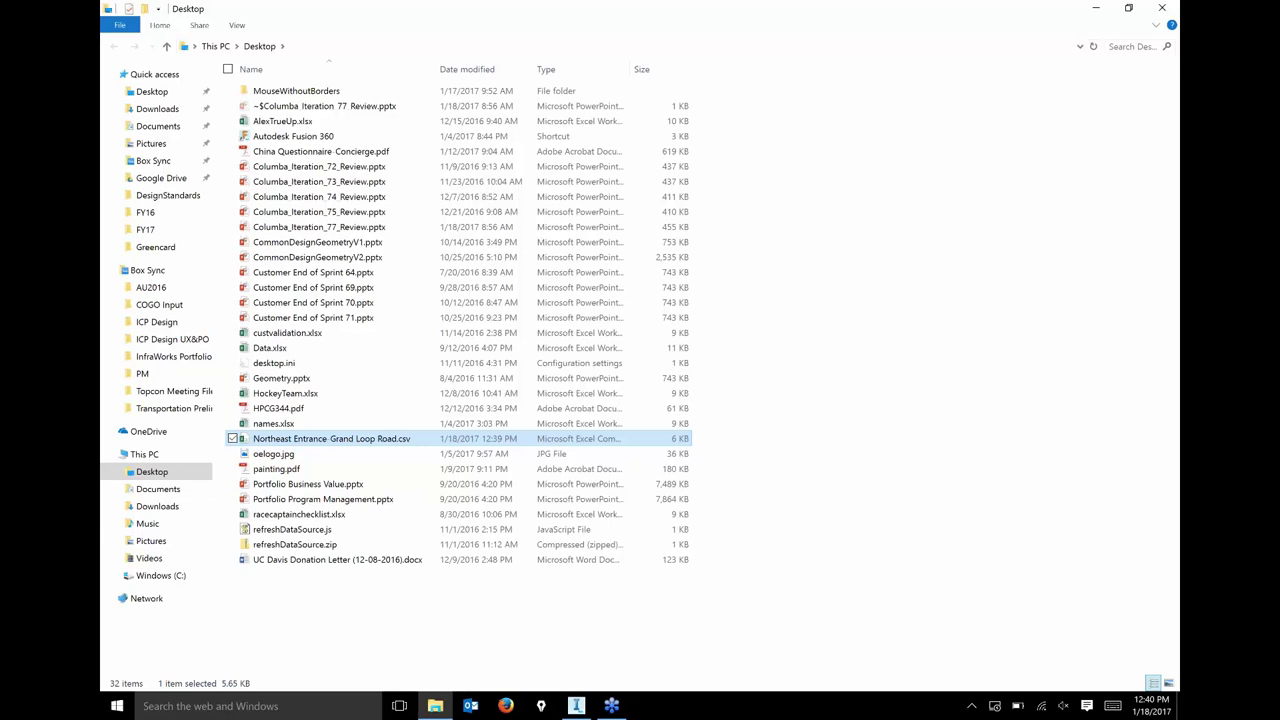
key(Return)
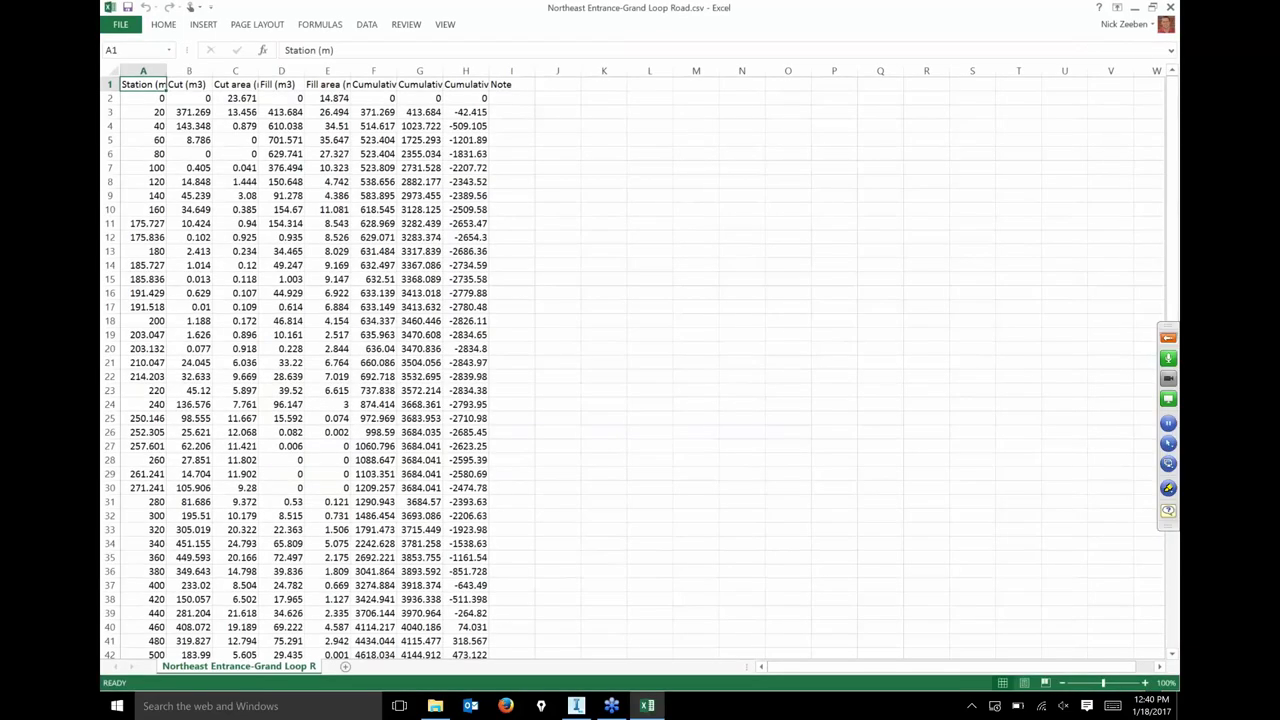
double_click(166, 70)
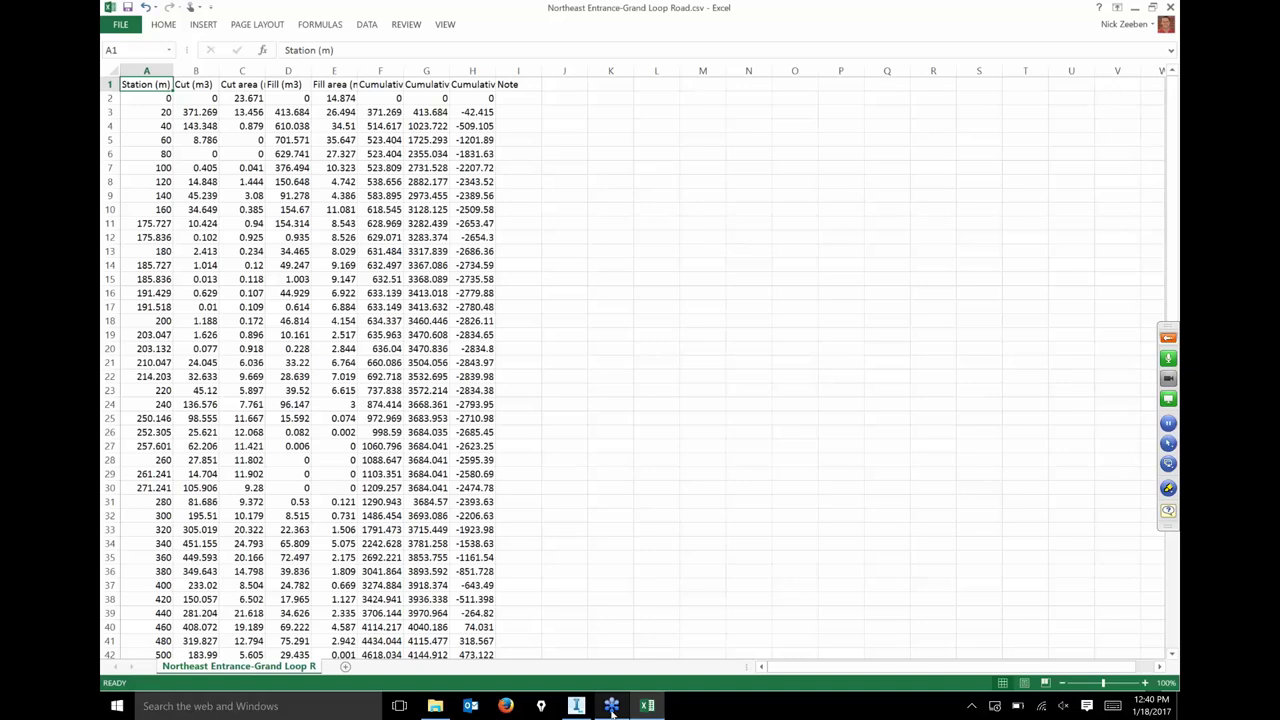
Switch back to InfraWorks, review the earthwork settings for station increment, key stations, intersections and bridges, and close them
mouse_move(612, 708)
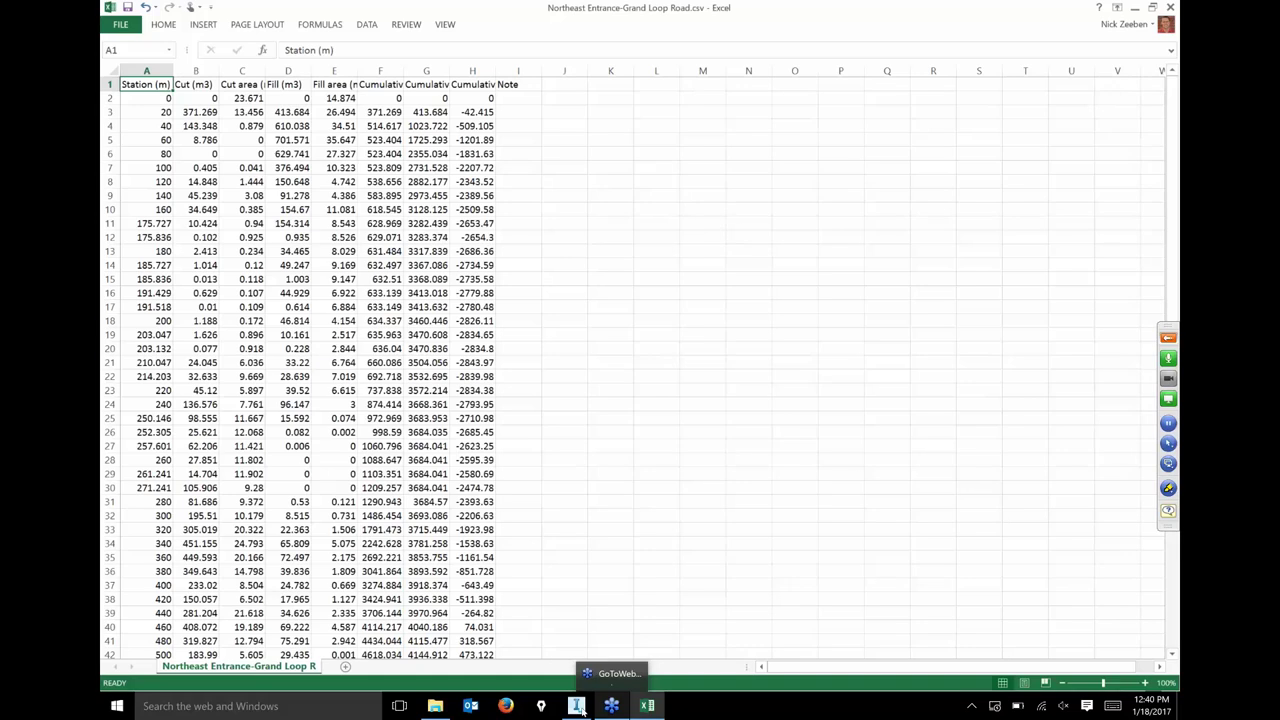
click(577, 706)
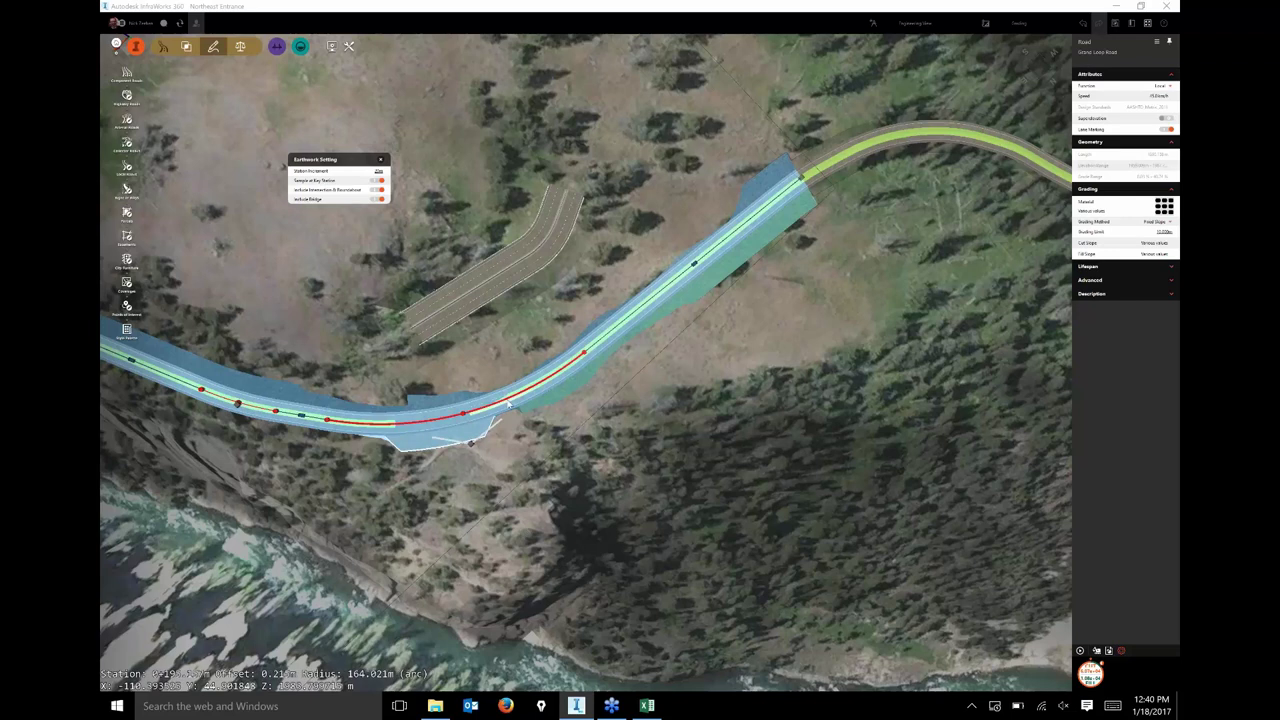
scroll(508, 403, up, 2)
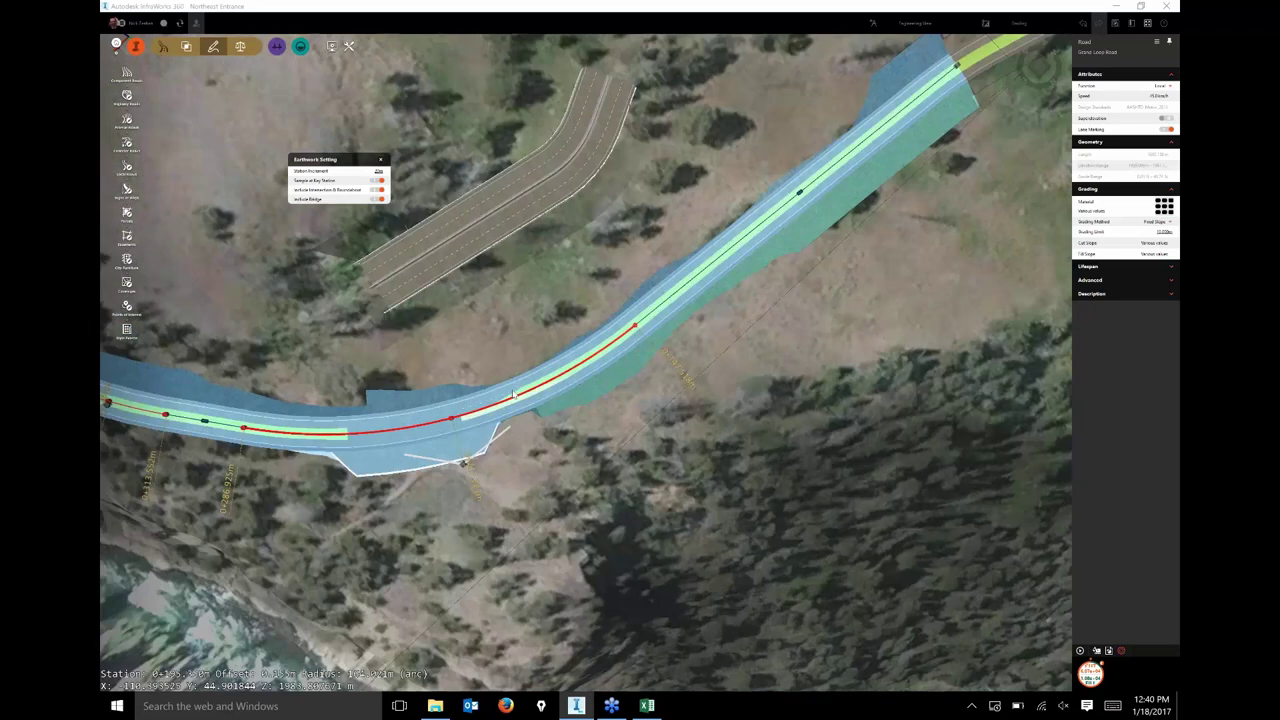
scroll(513, 395, up, 1)
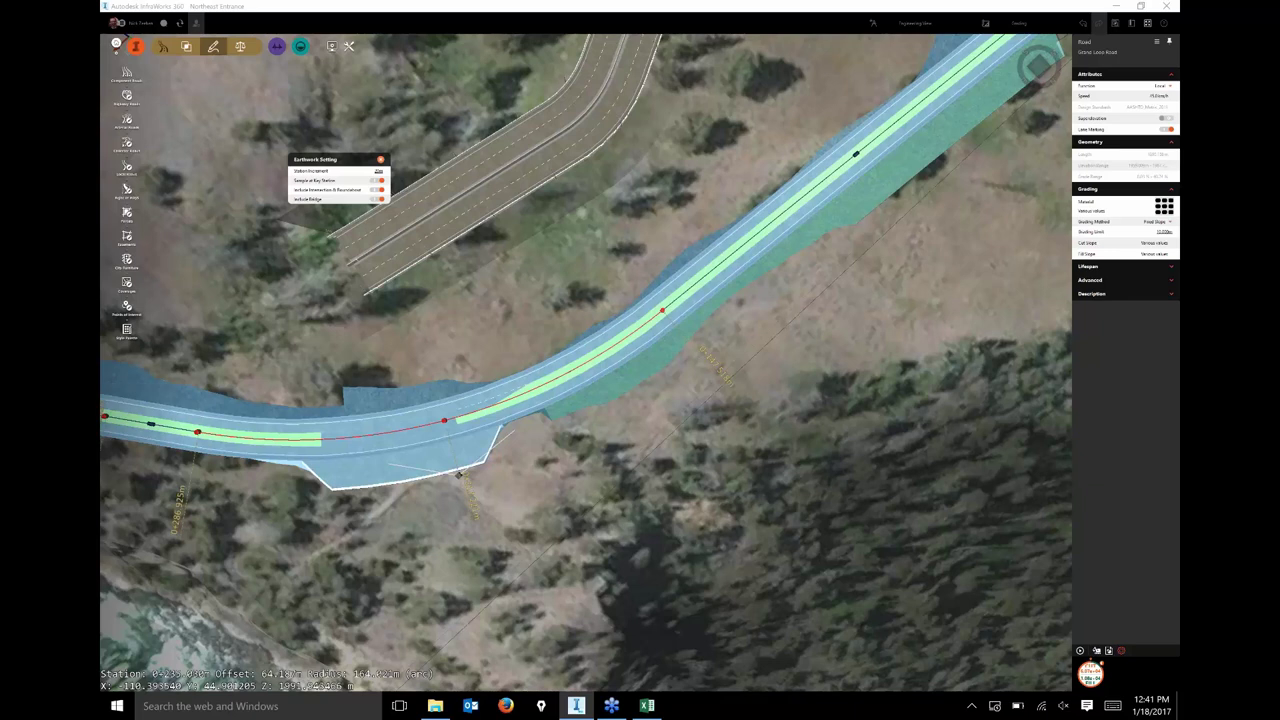
click(380, 159)
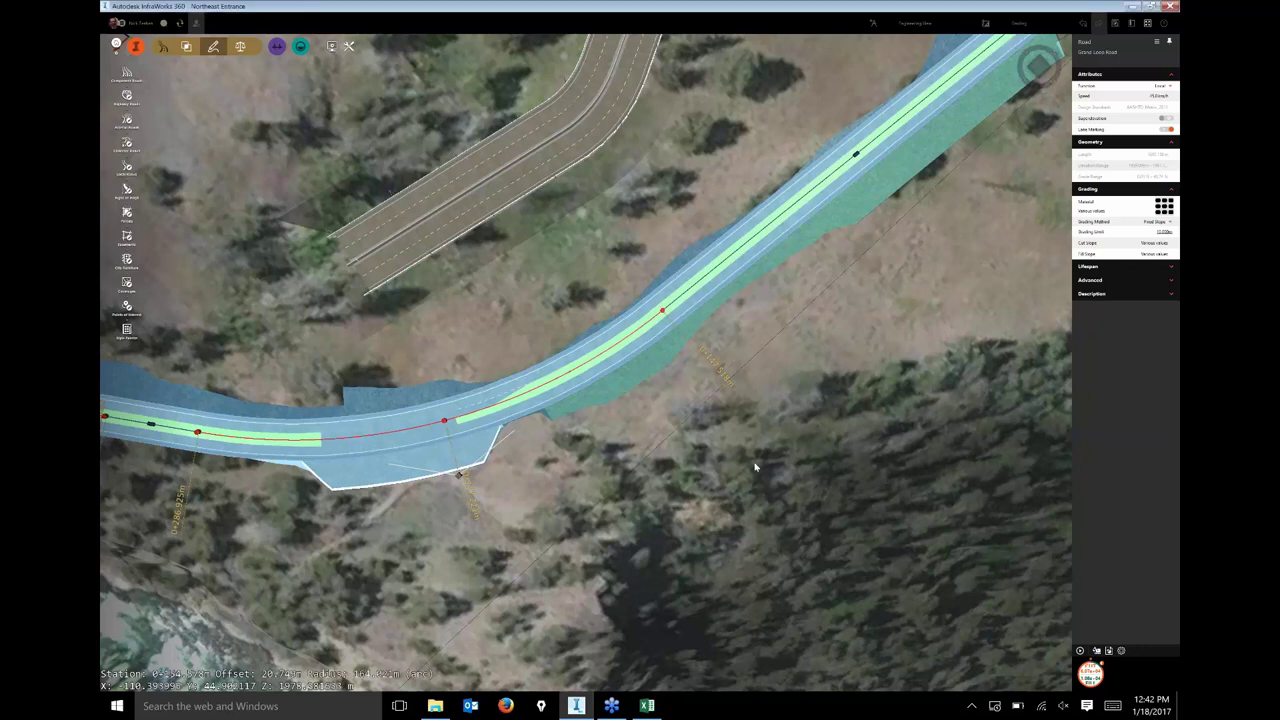
Draw a four-sided right of way of about 6,700 m² around the graded road stretch beside the curb opening
scroll(755, 467, down, 1)
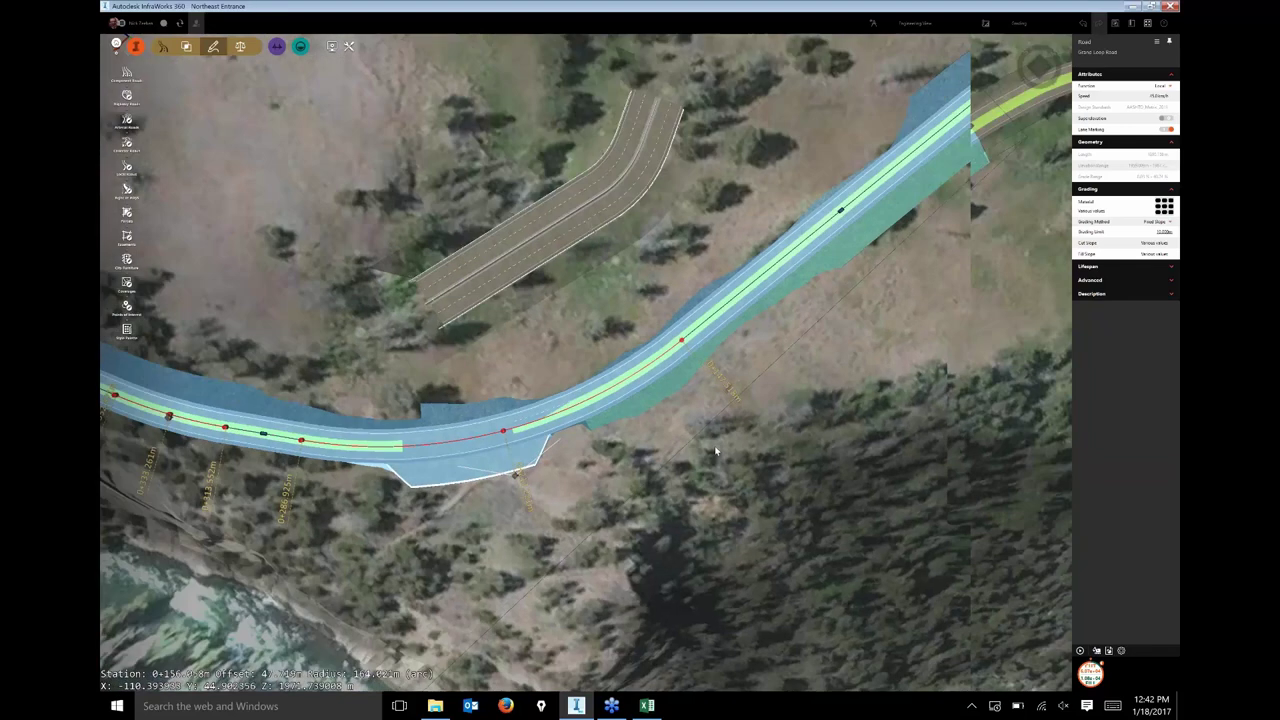
scroll(715, 452, down, 1)
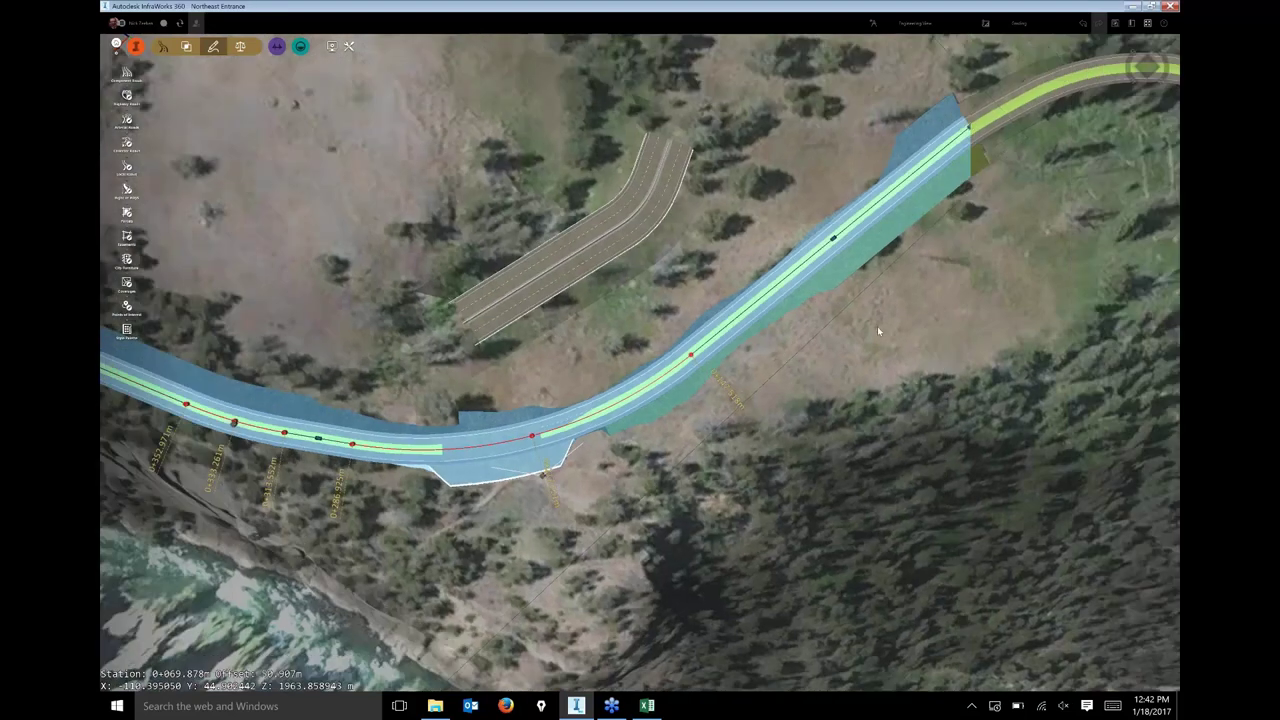
click(877, 326)
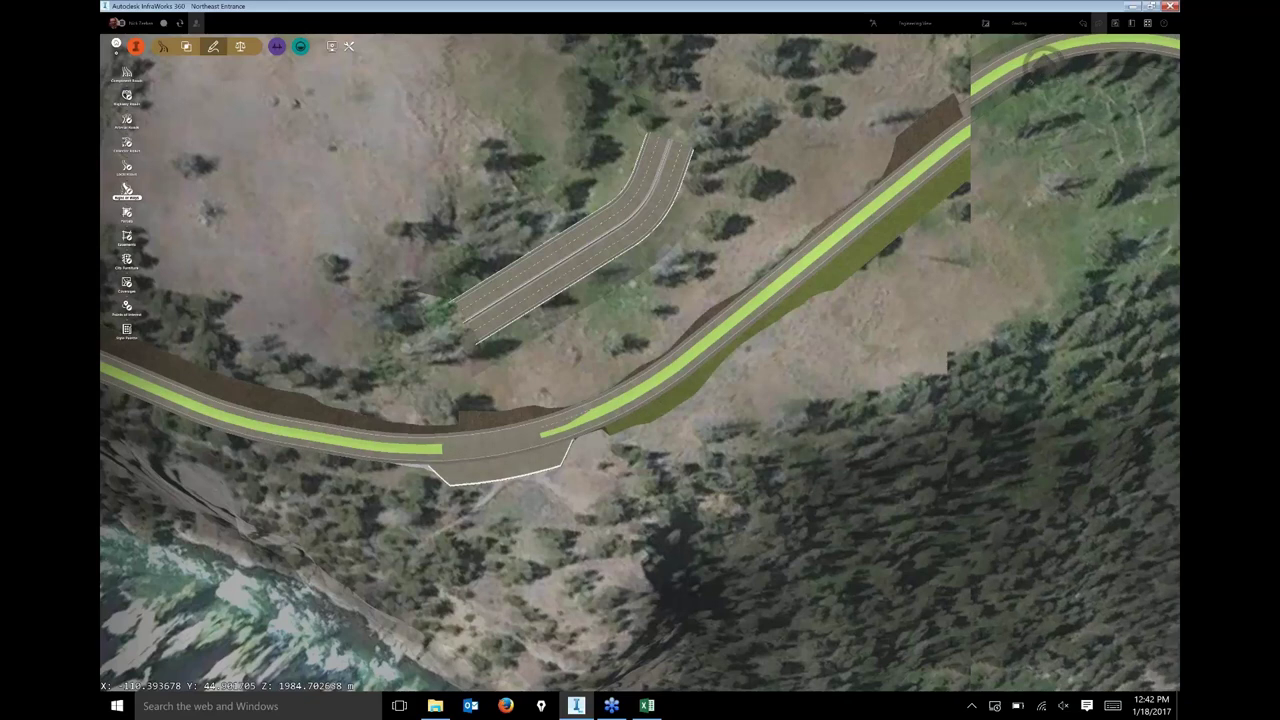
click(807, 169)
click(907, 268)
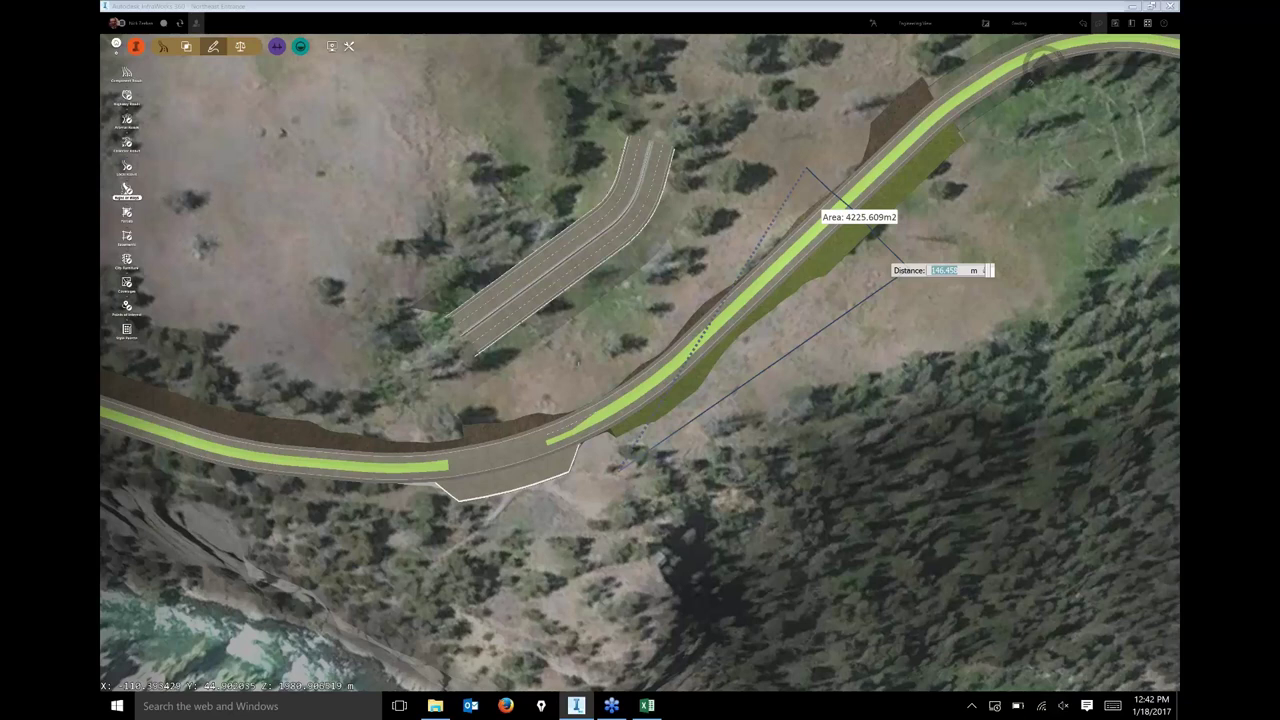
key(Return)
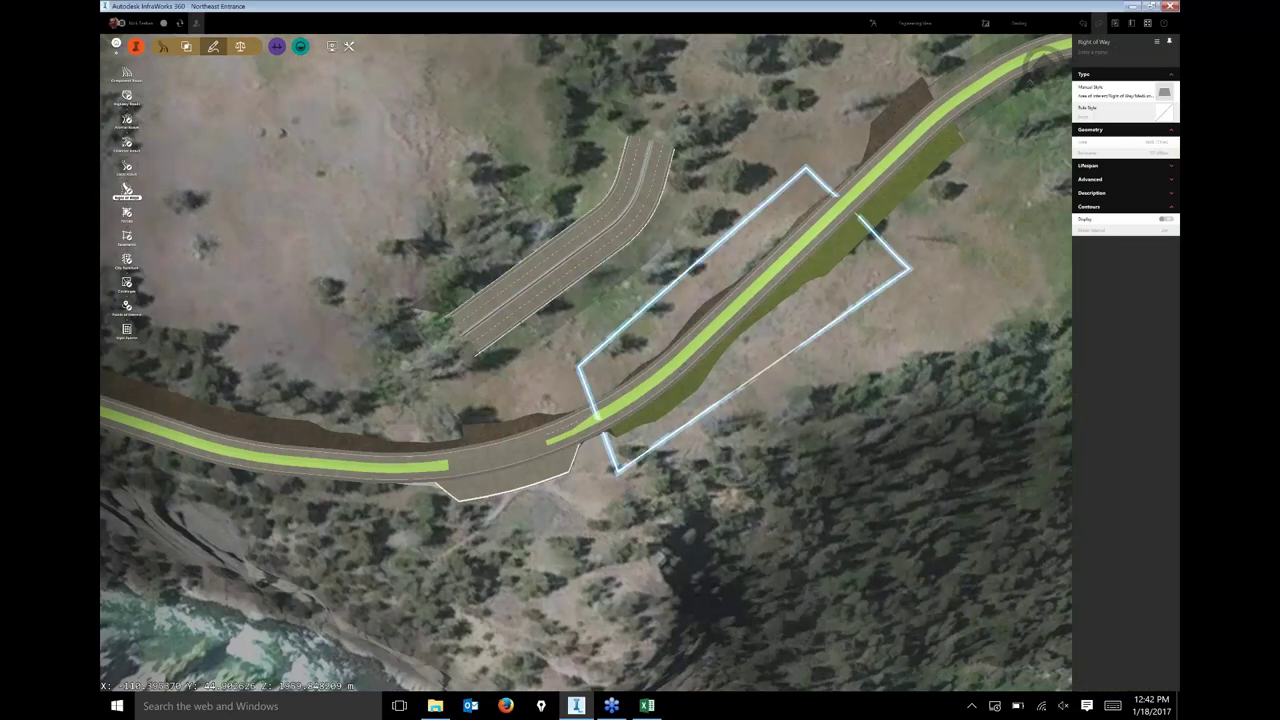
right_click(825, 150)
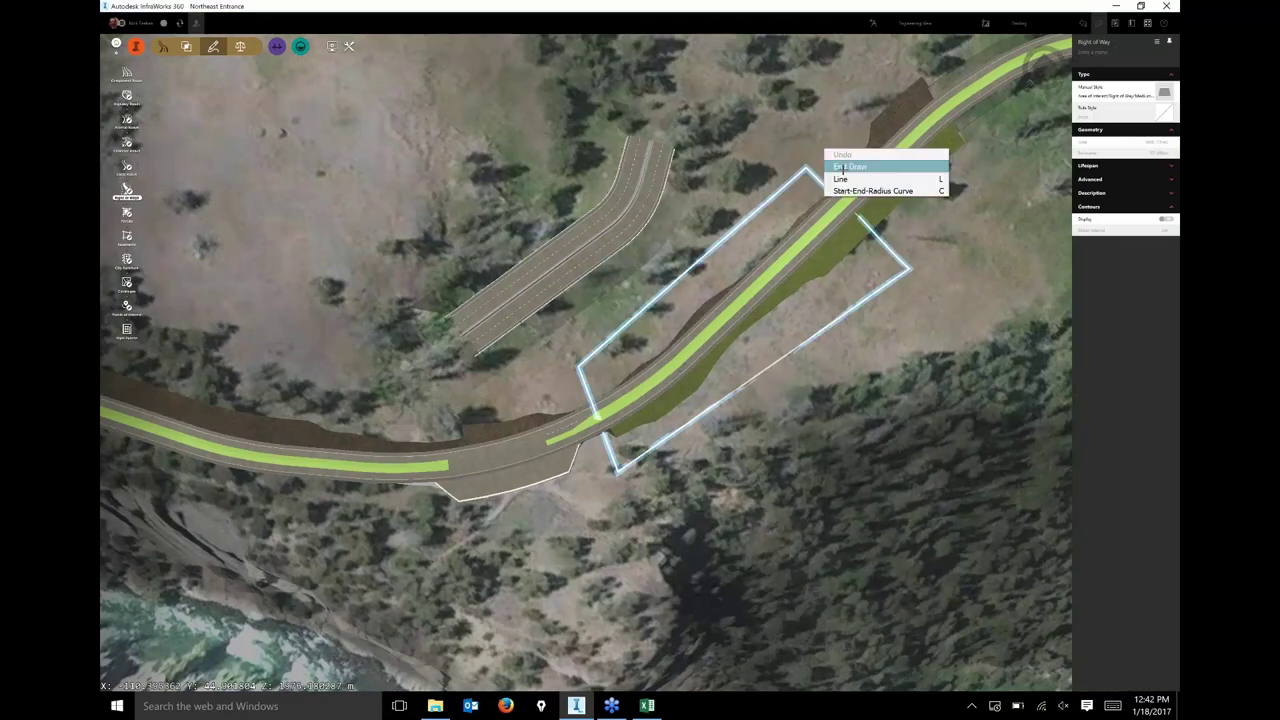
click(840, 166)
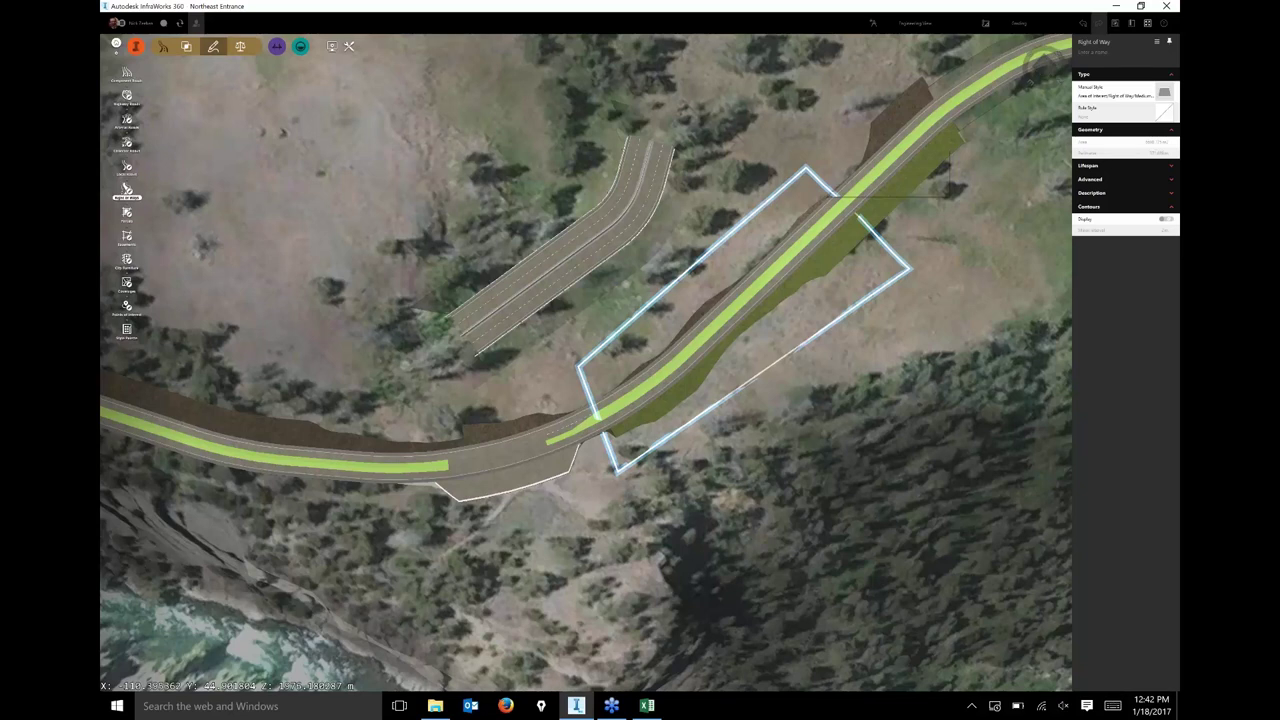
Display contours within the drawn right of way and inspect them on both sides of the road
click(800, 293)
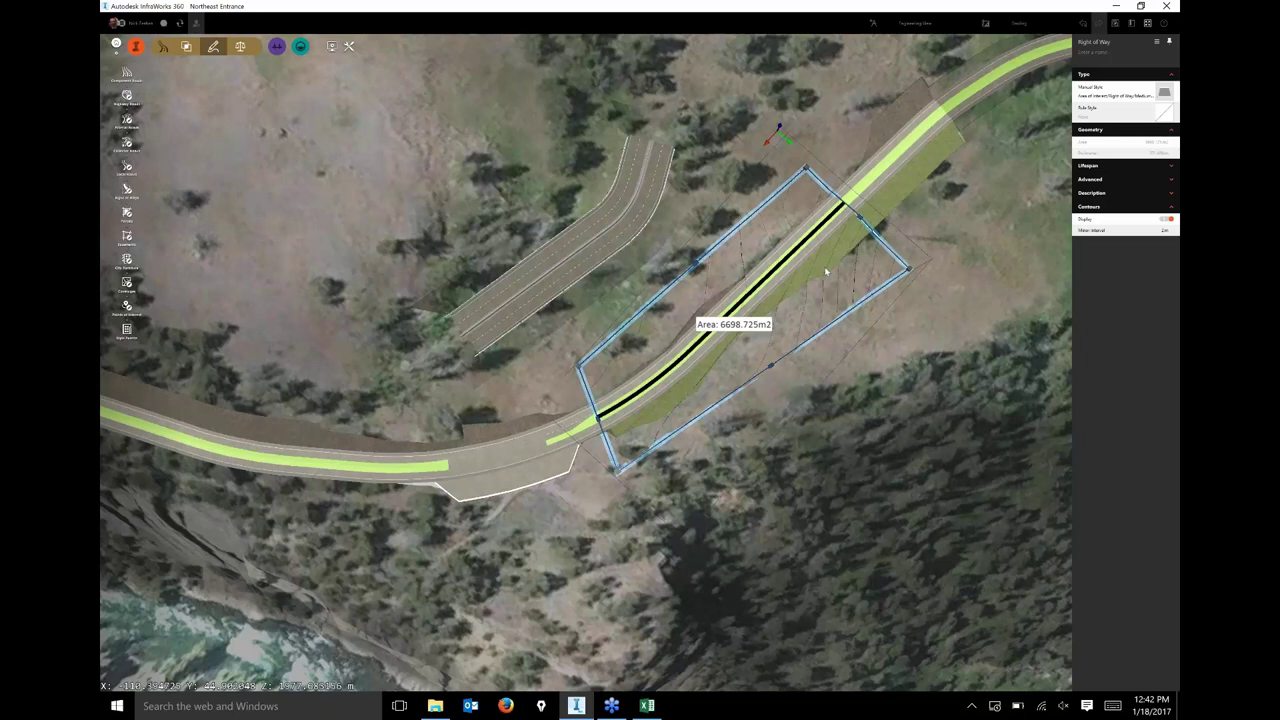
scroll(824, 266, up, 2)
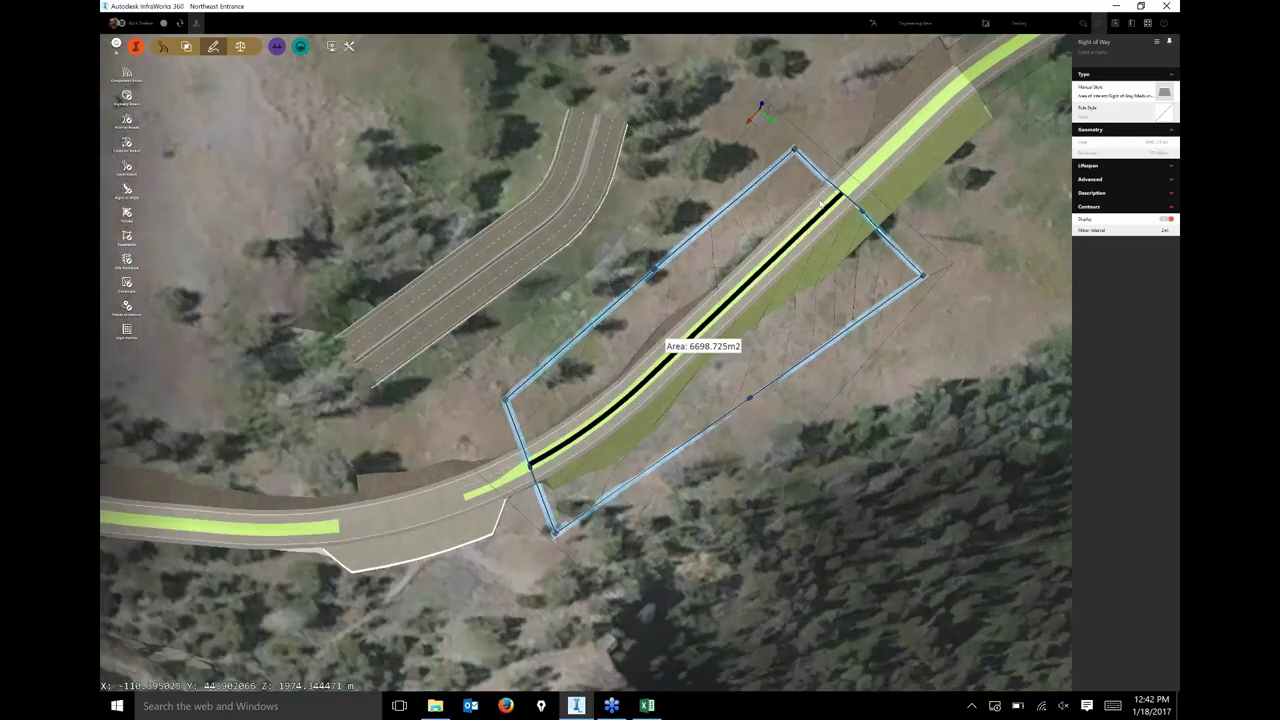
scroll(820, 204, up, 3)
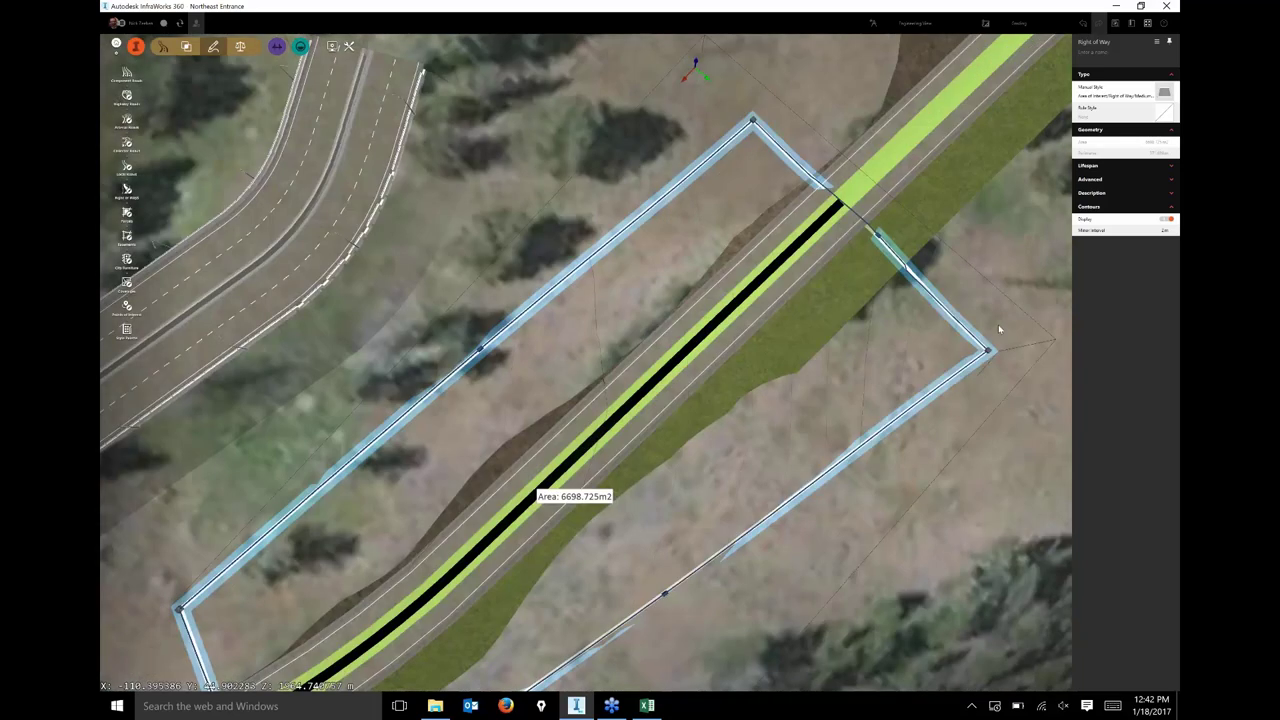
scroll(998, 324, down, 2)
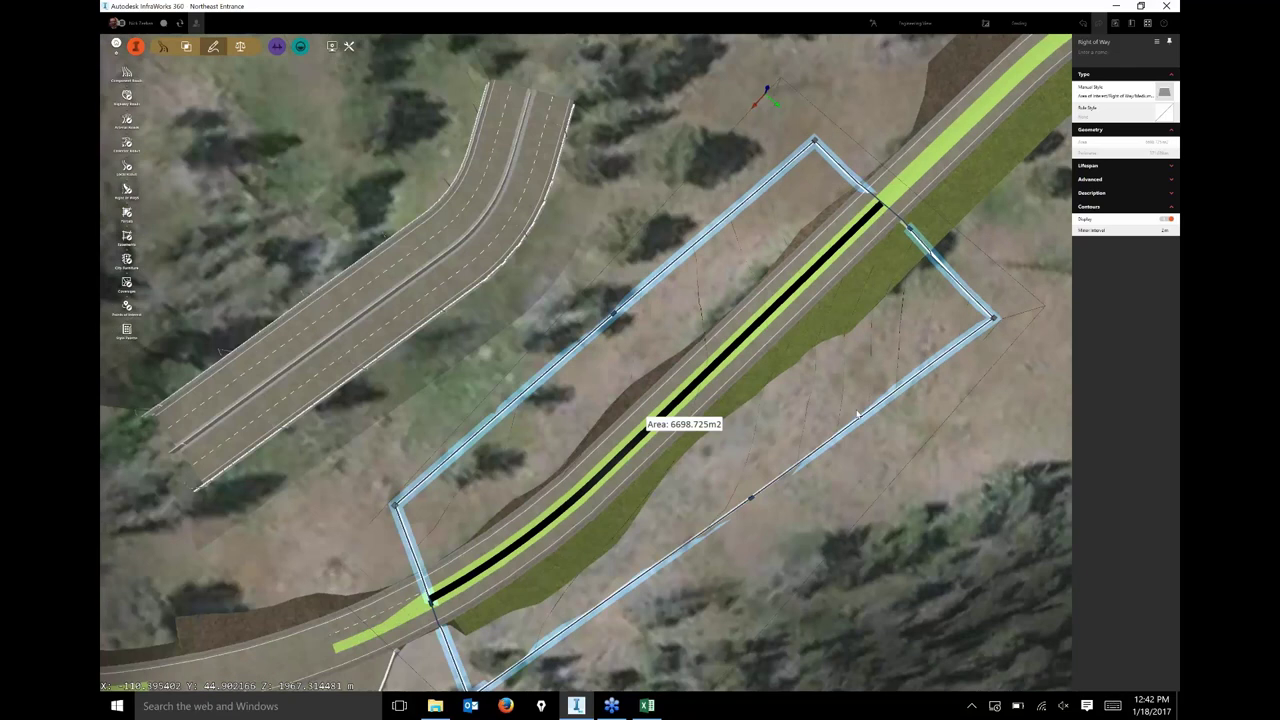
scroll(857, 414, up, 2)
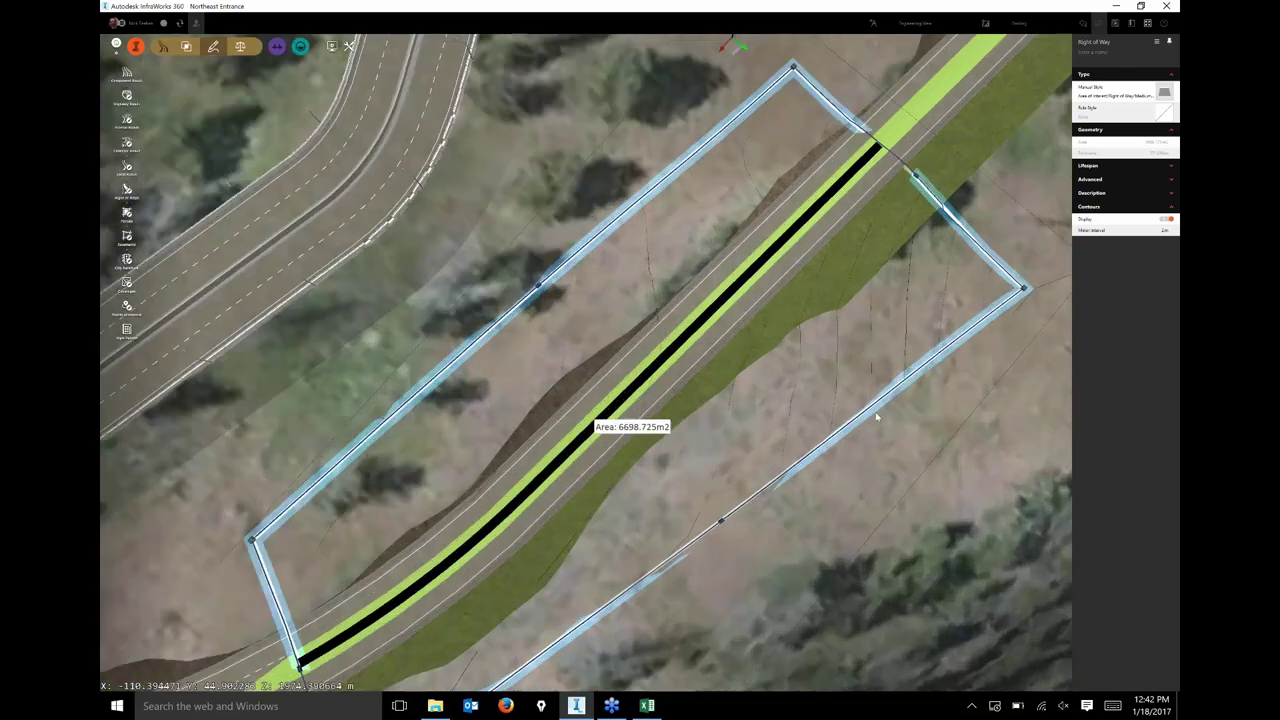
drag(876, 416, 888, 426)
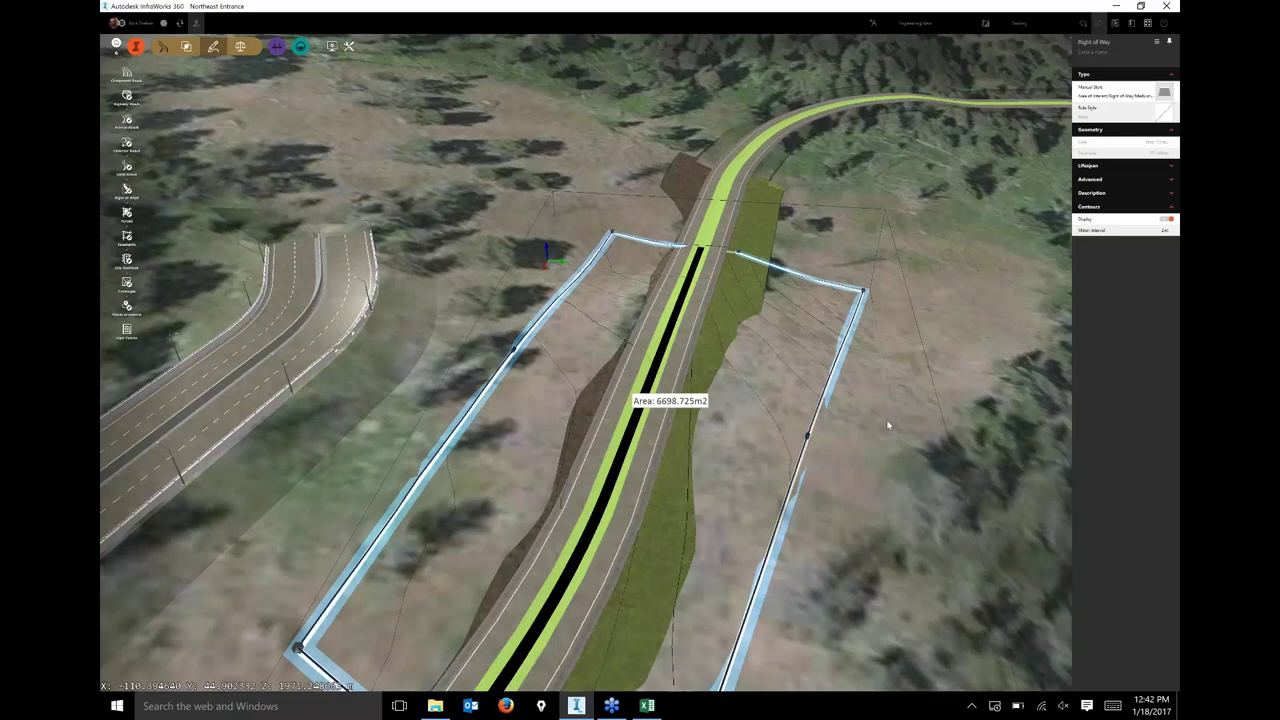
scroll(483, 415, down, 1)
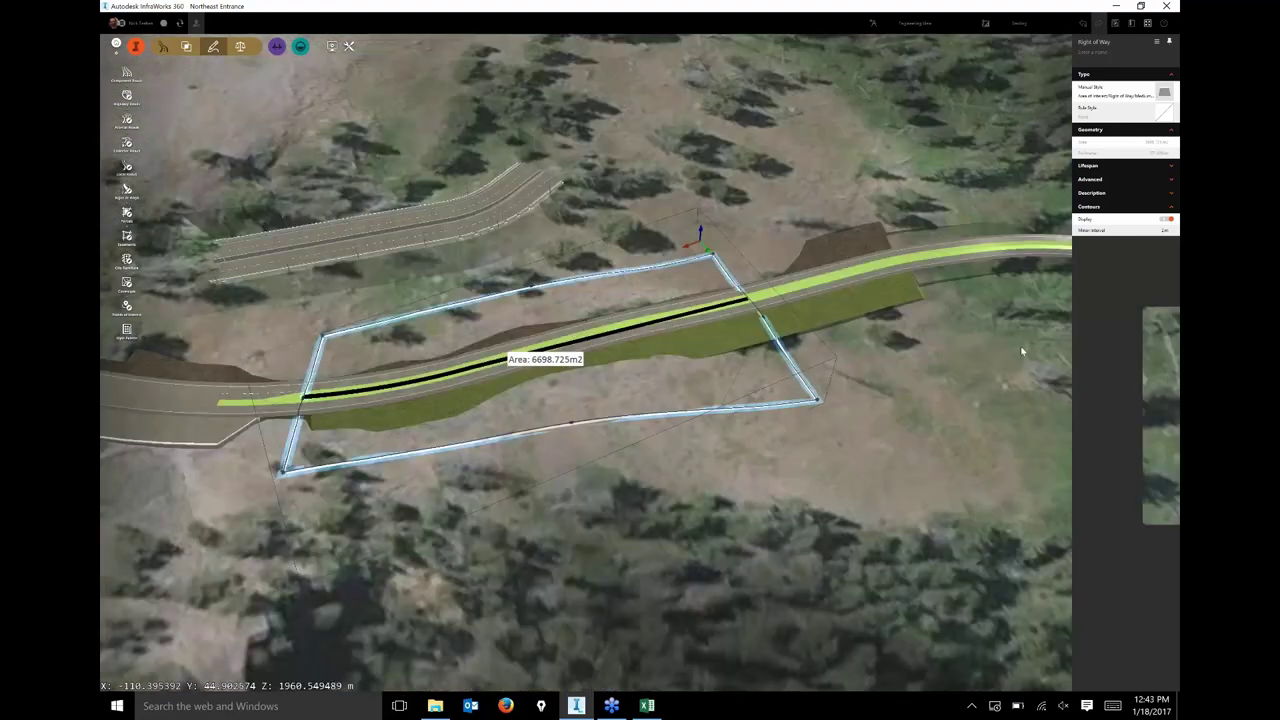
click(1040, 291)
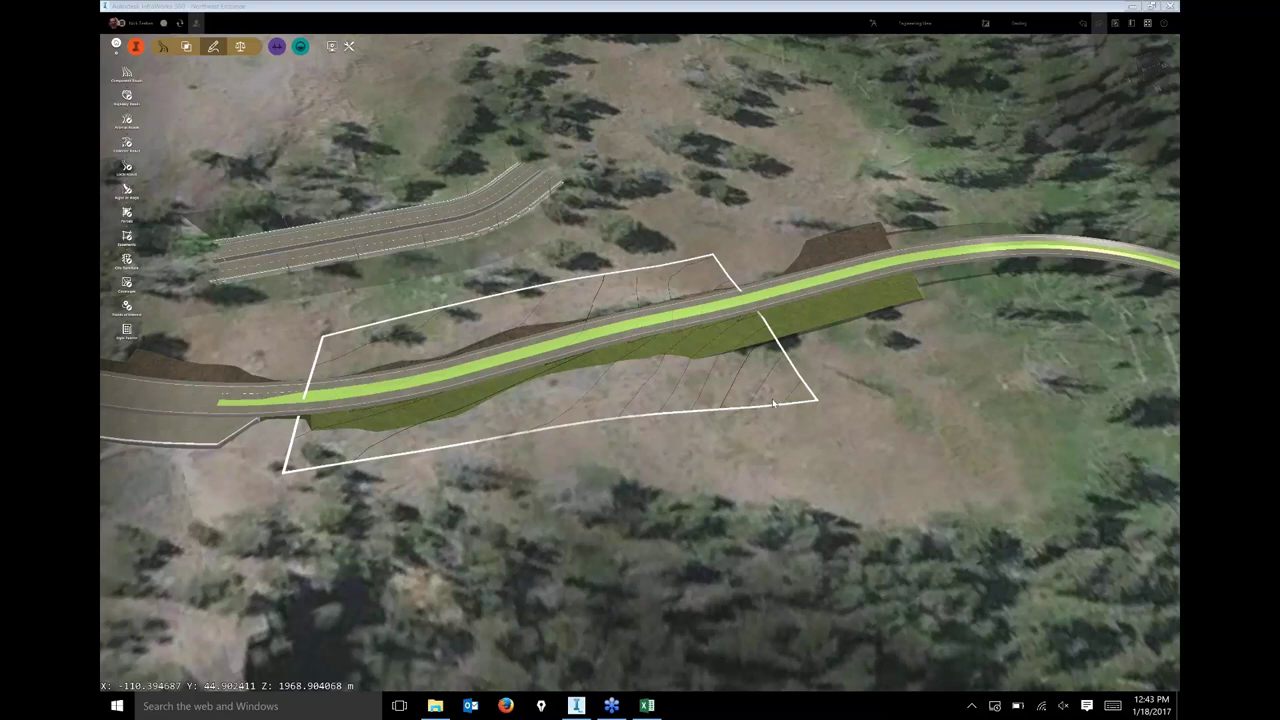
drag(773, 404, 788, 524)
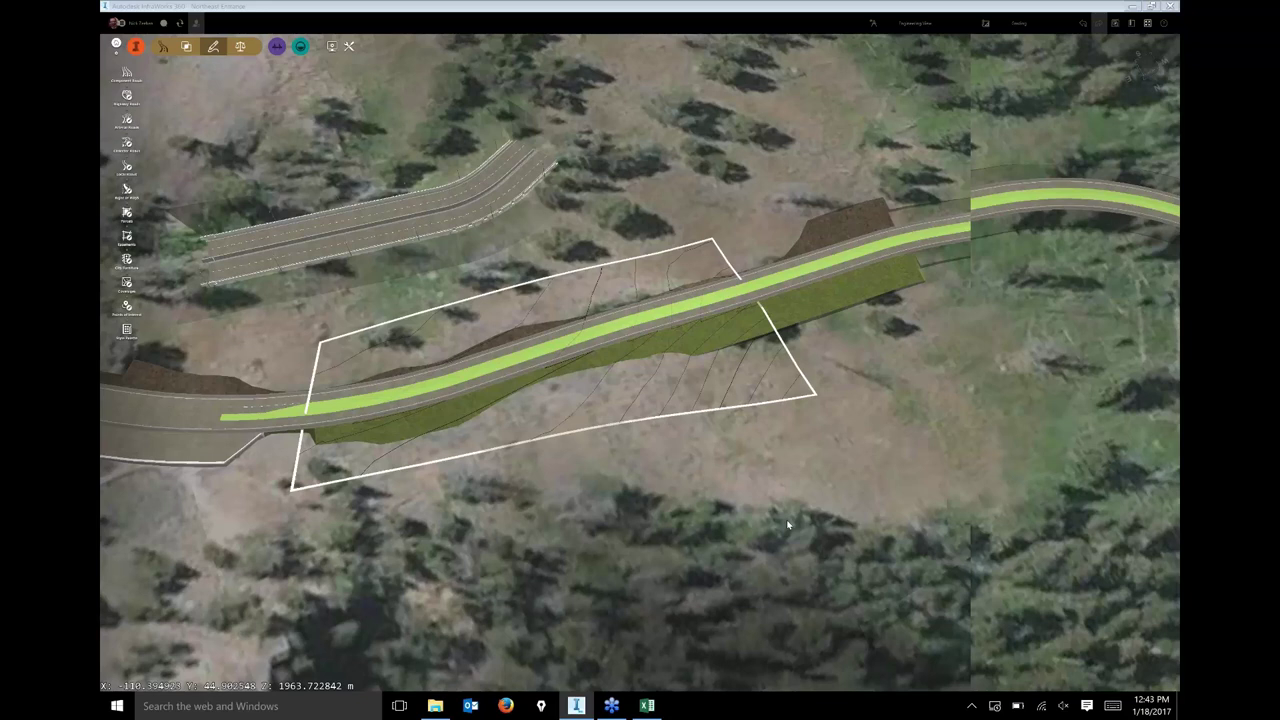
Add a right of way along the adjoining Grand Loop Road that curves through the forest
middle_drag(788, 524, 534, 472)
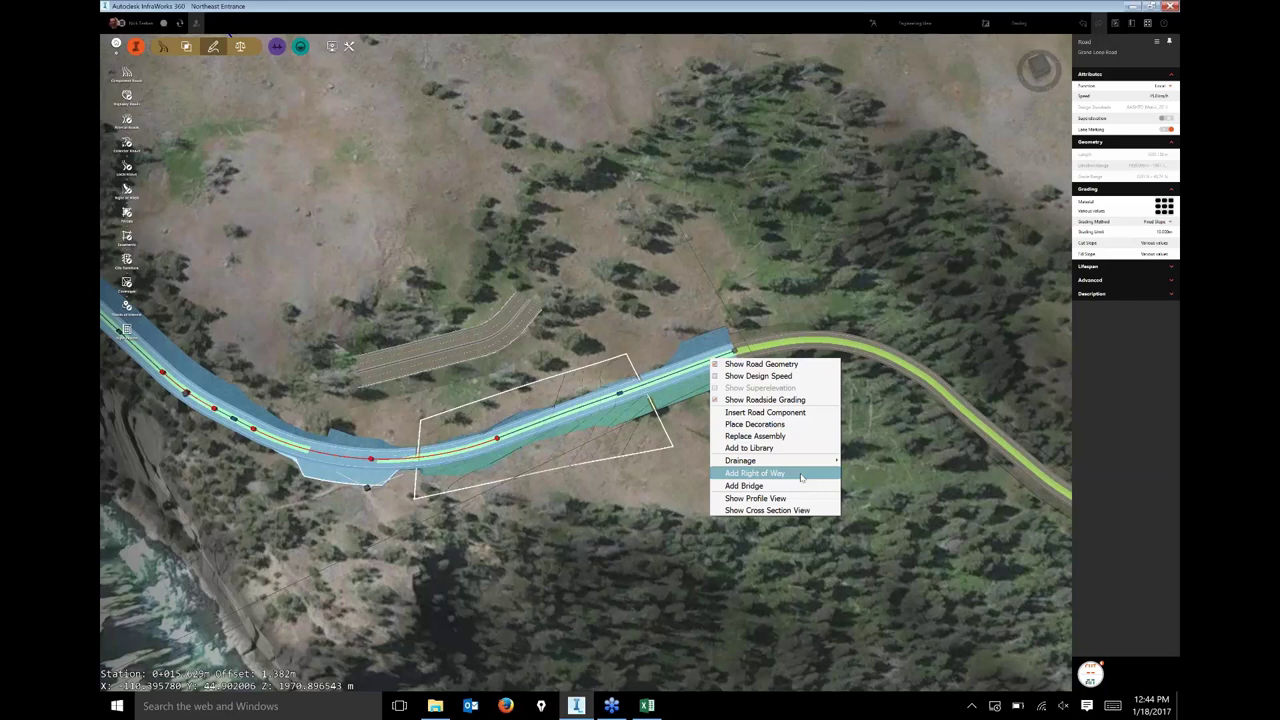
click(812, 218)
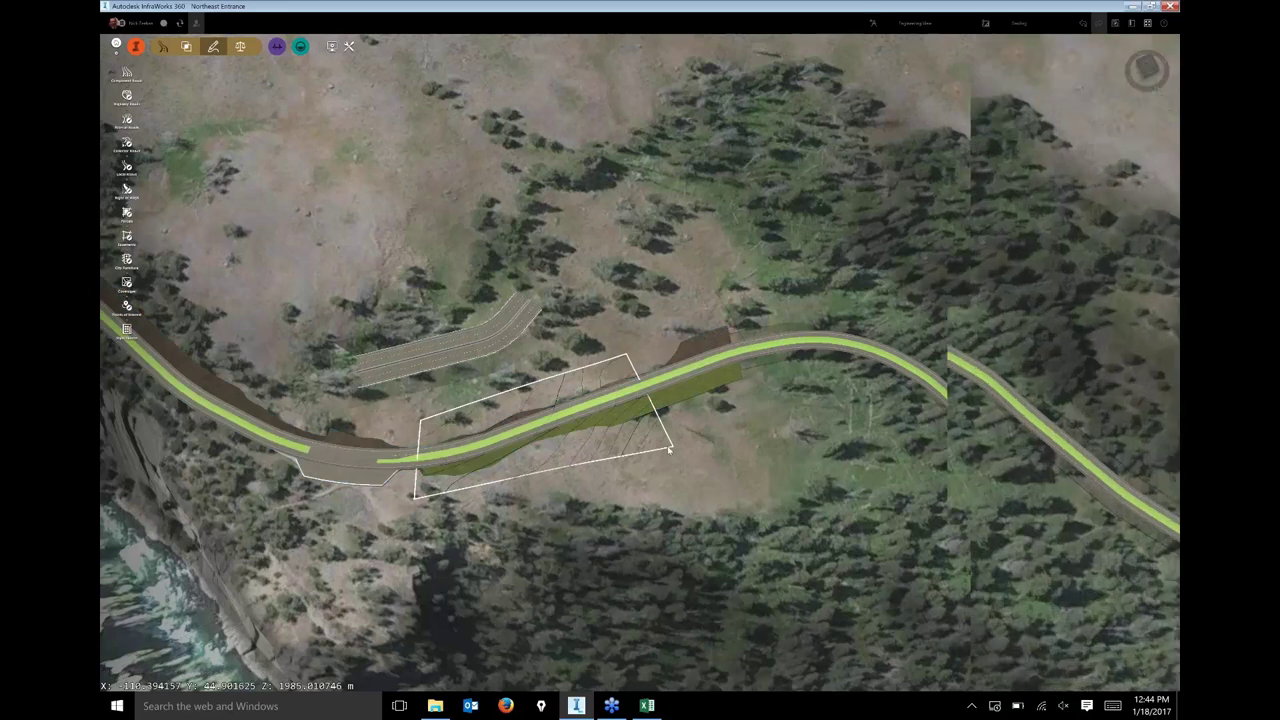
scroll(527, 429, up, 3)
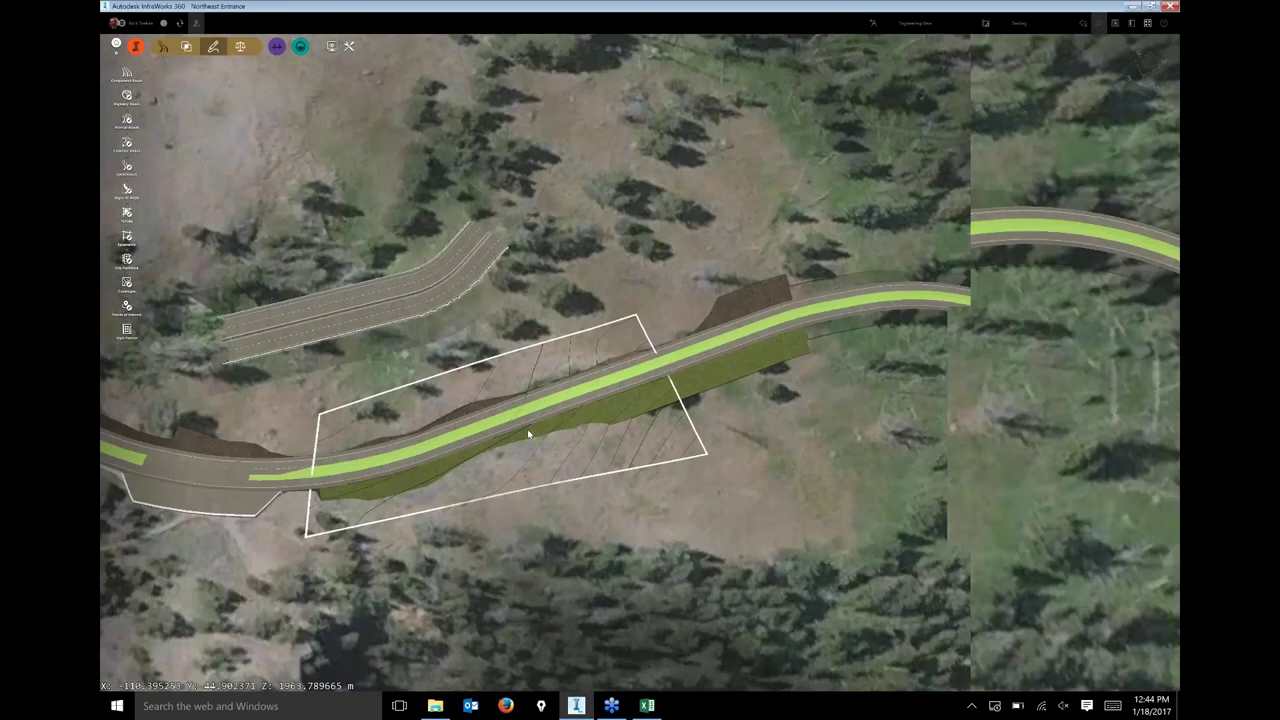
scroll(650, 458, up, 2)
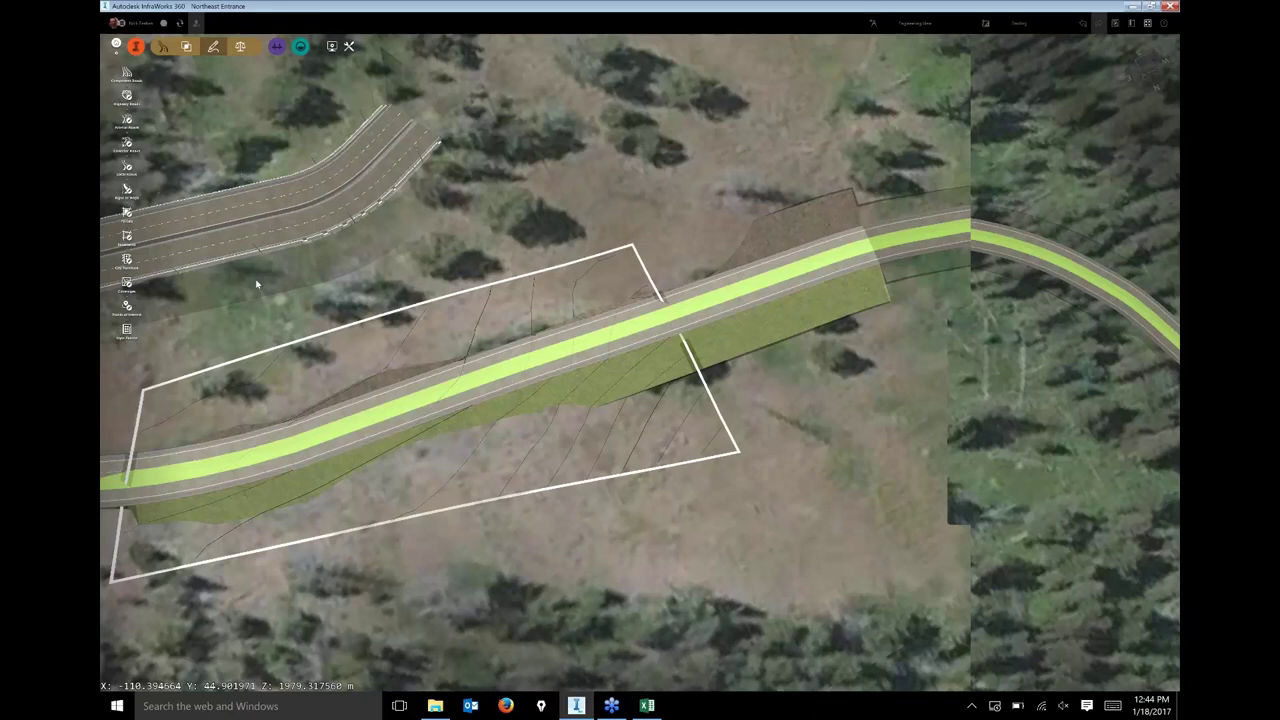
scroll(256, 285, down, 3)
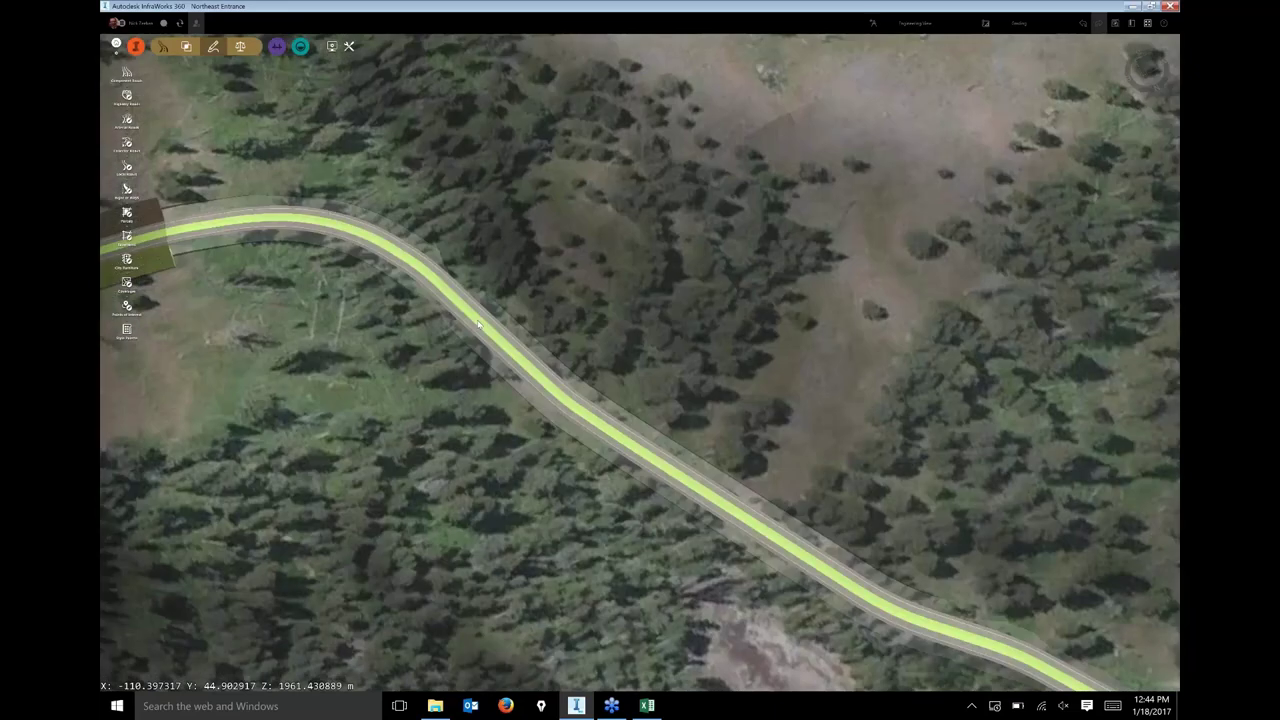
right_click(518, 366)
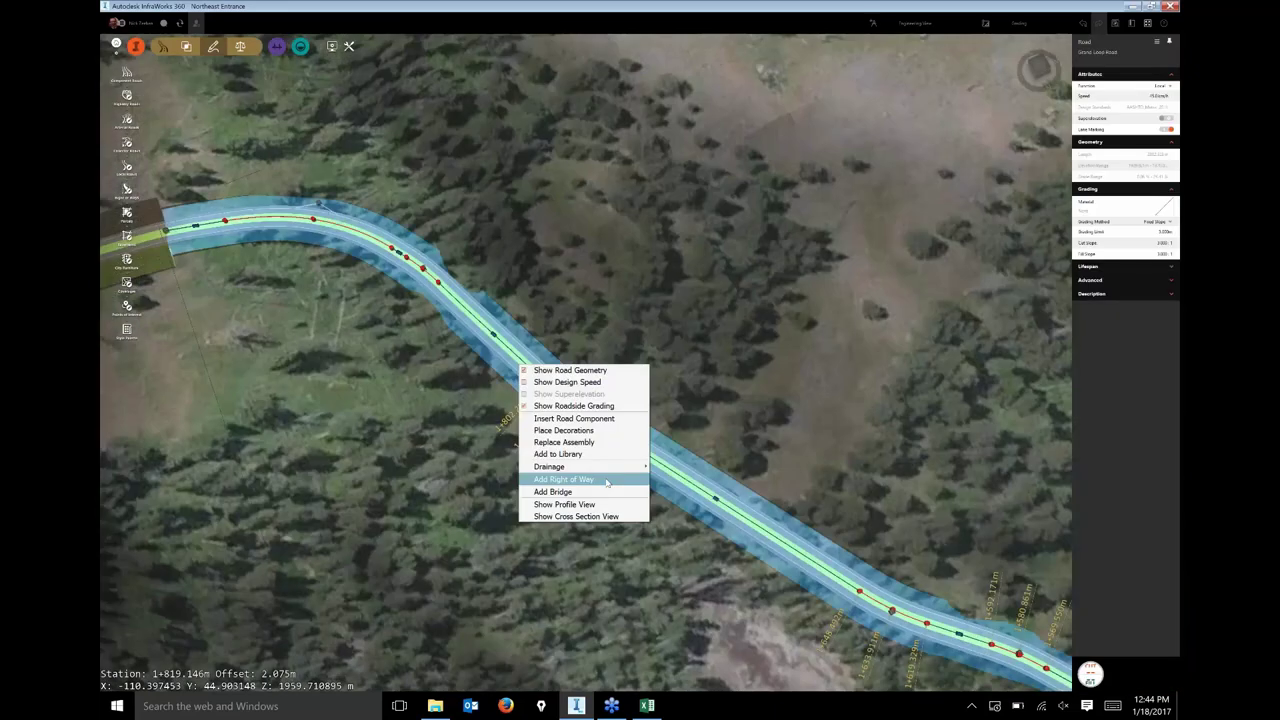
click(606, 481)
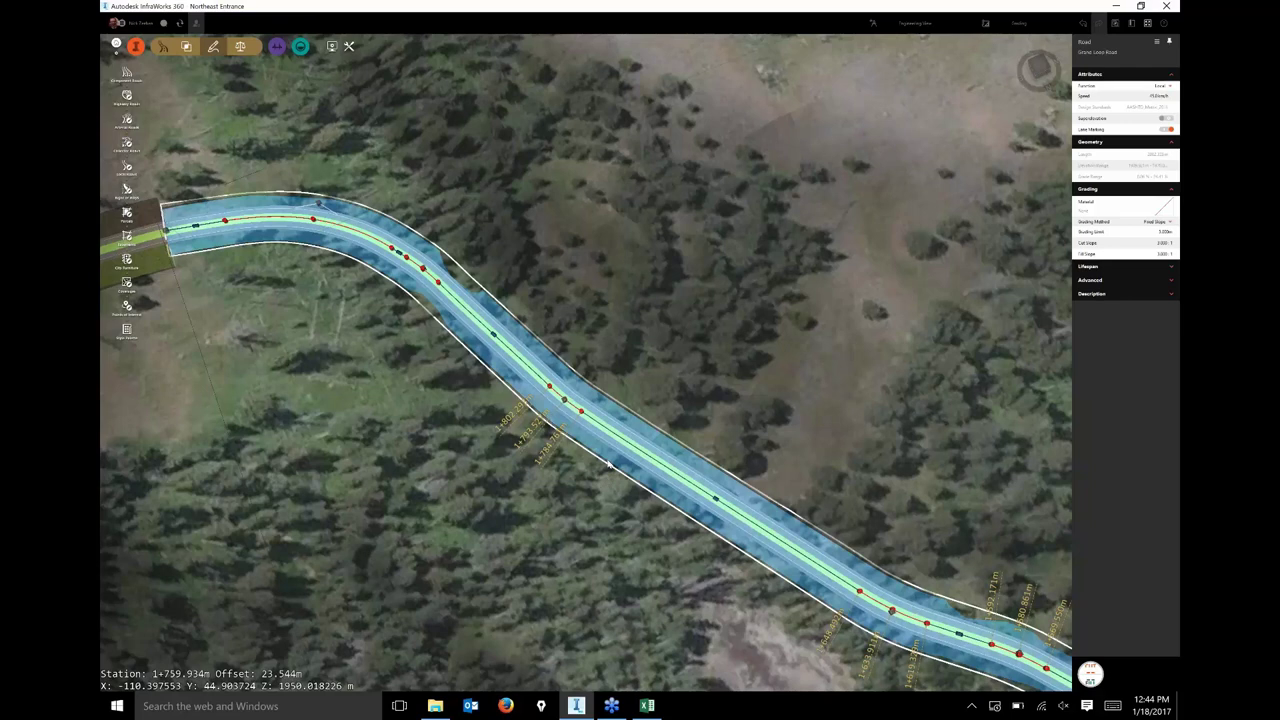
scroll(608, 462, up, 2)
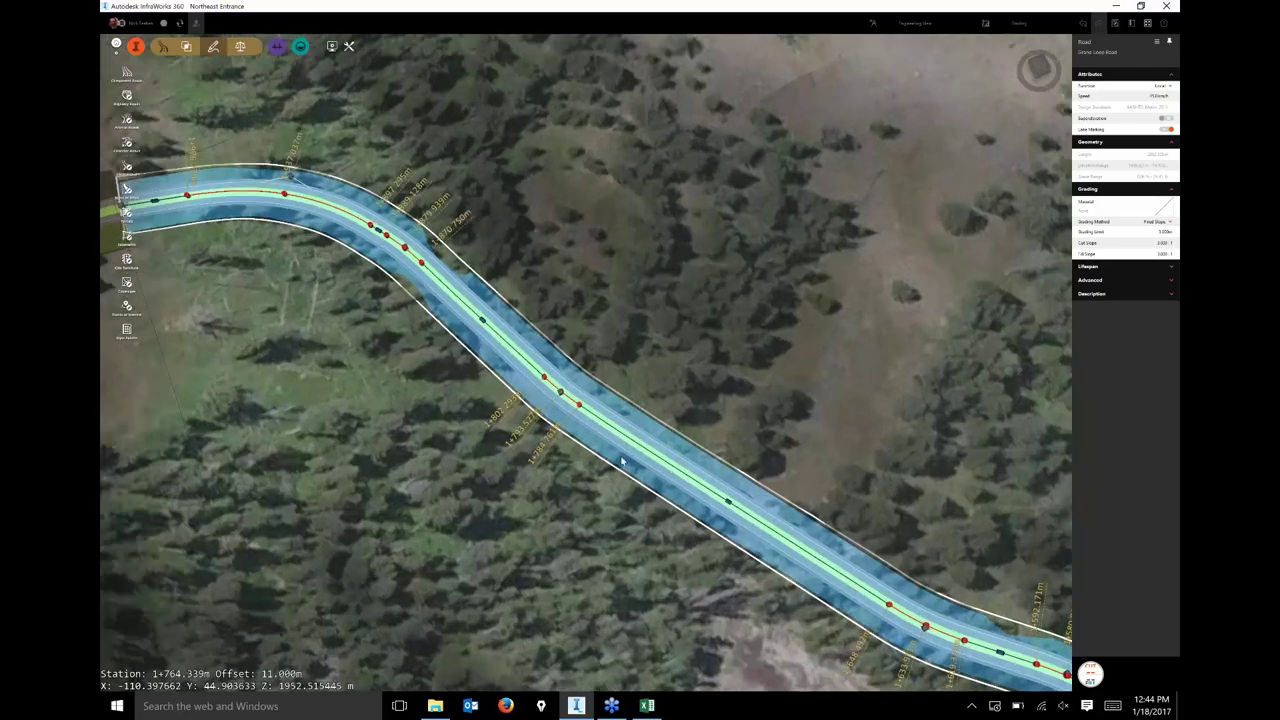
Select the right of way along the road and show the offset and length dimensions of its straight edge
scroll(621, 461, up, 3)
right_click(586, 509)
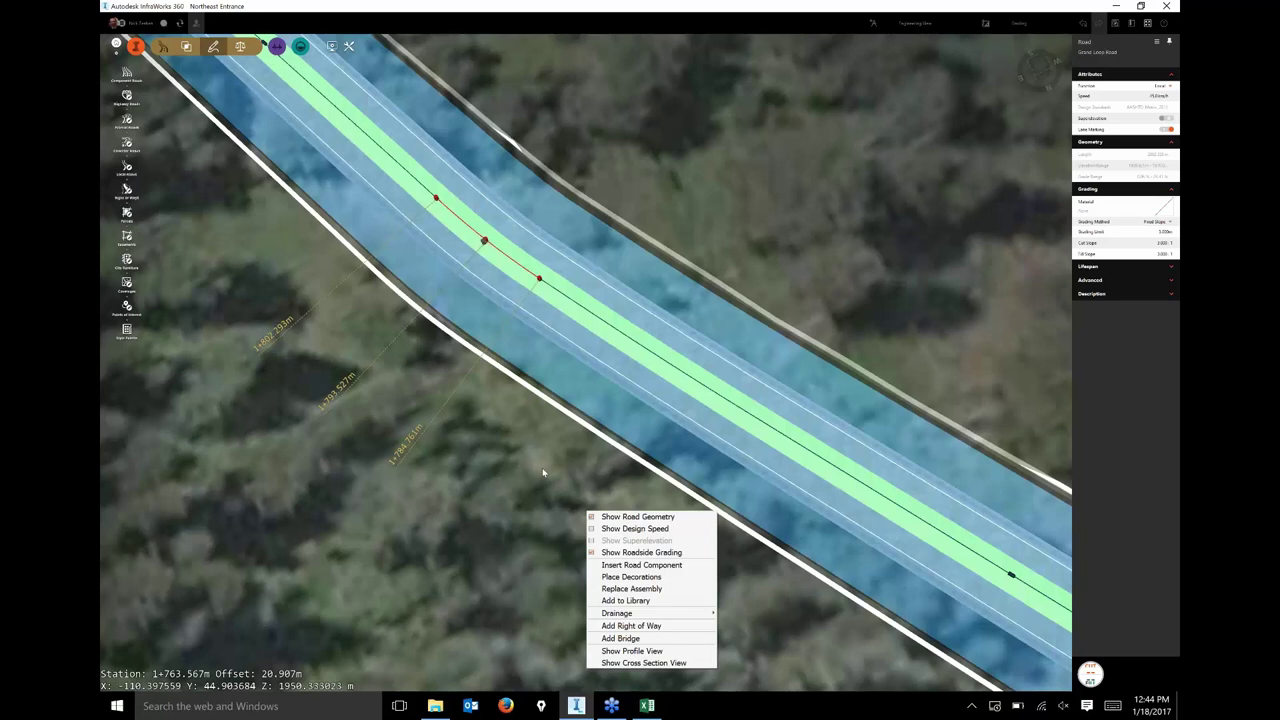
click(543, 472)
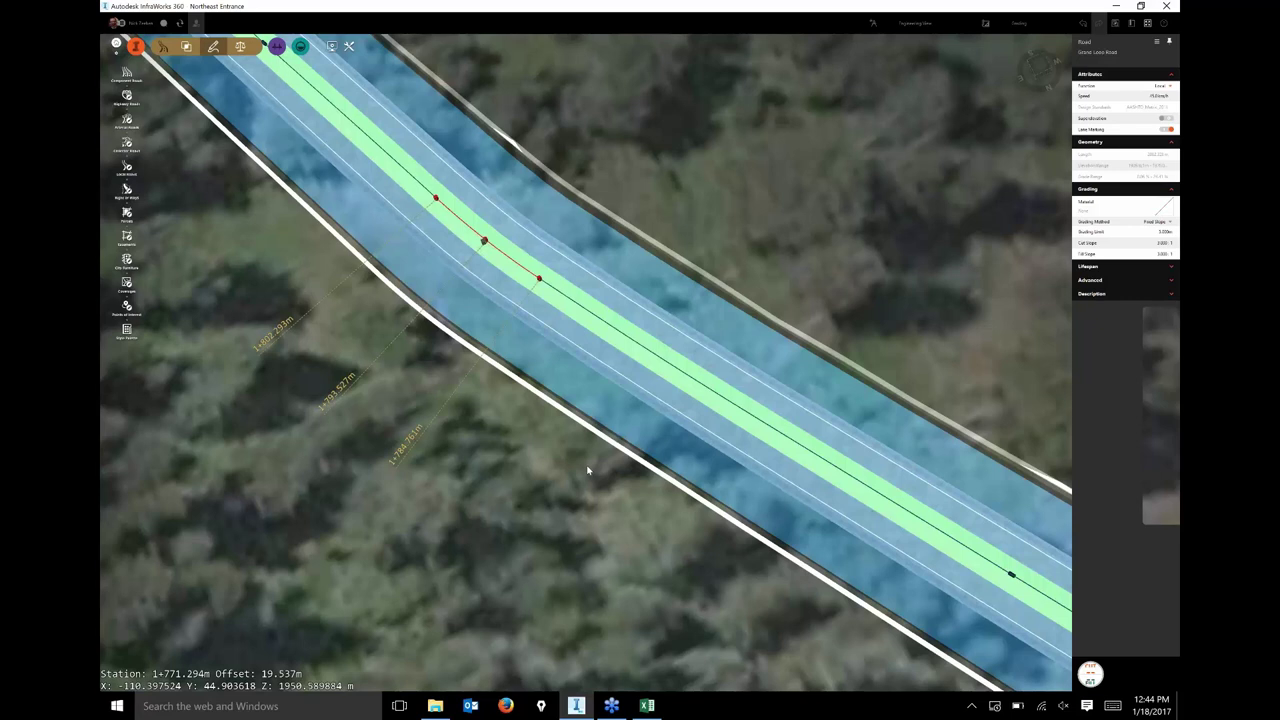
click(582, 452)
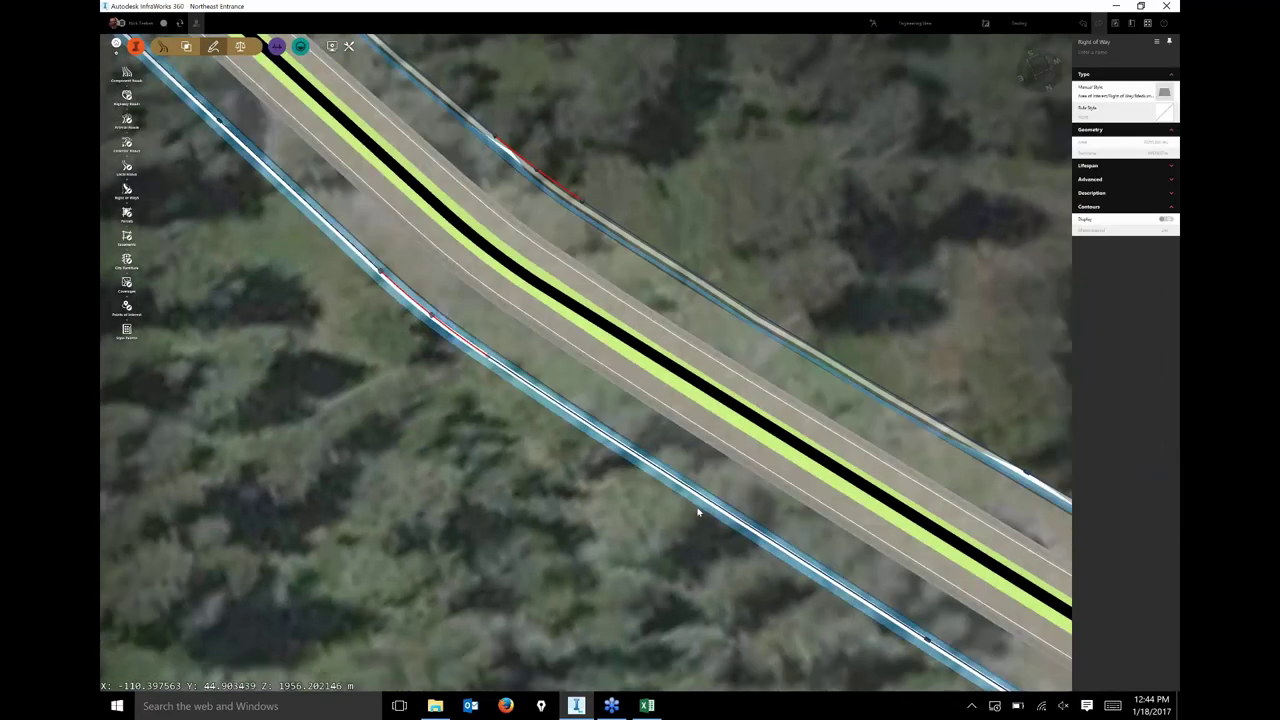
click(698, 512)
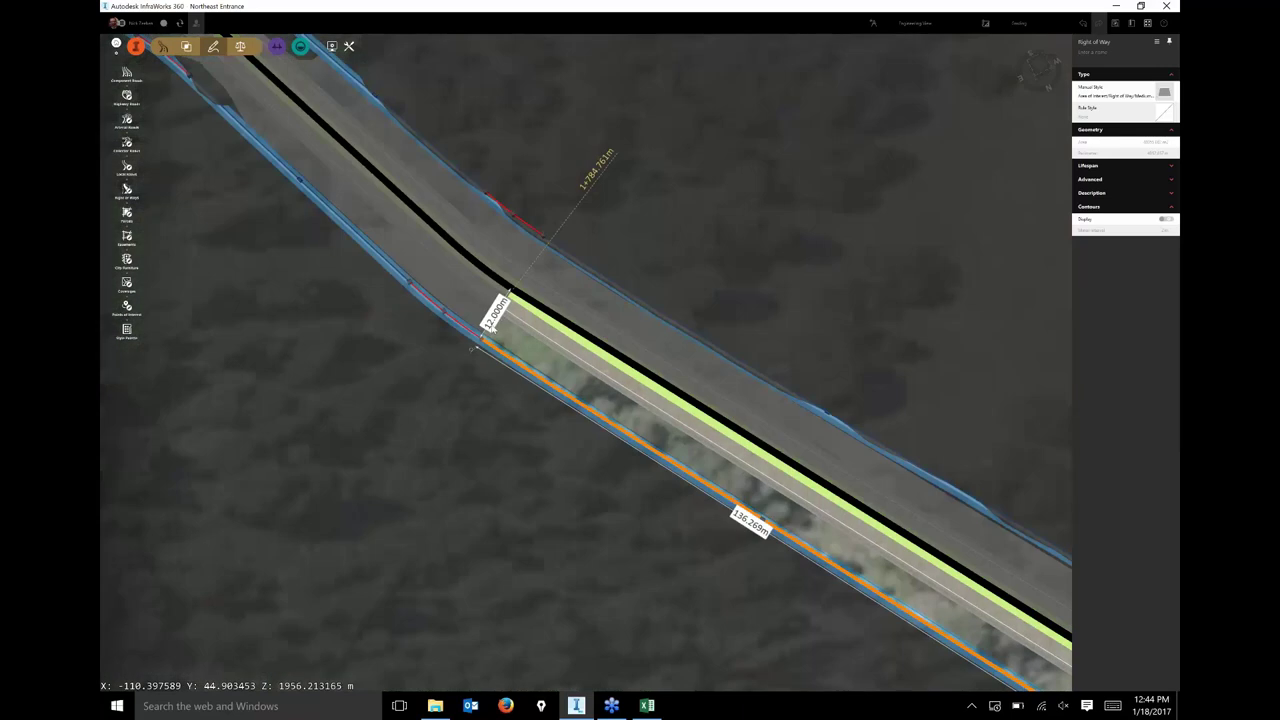
click(506, 326)
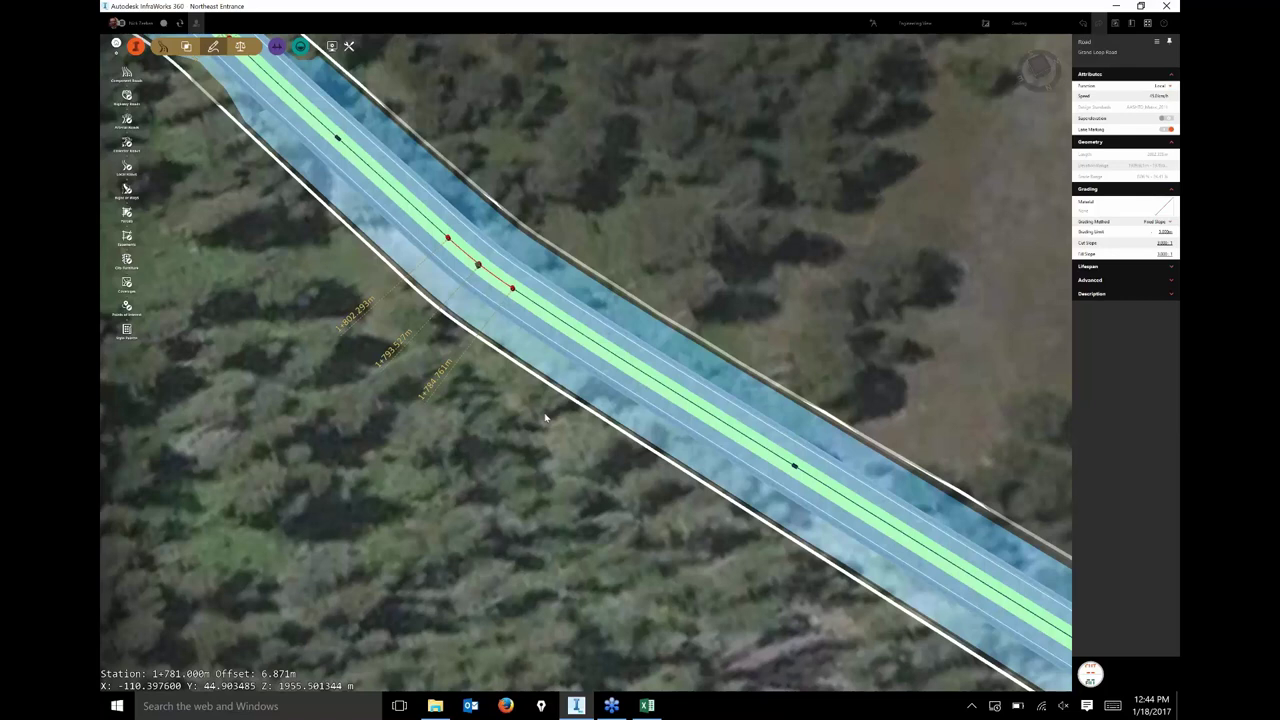
Reselect the right of way's straight edge, check its dimensions and the Convert to Arc option at its end point, and deselect it
click(579, 414)
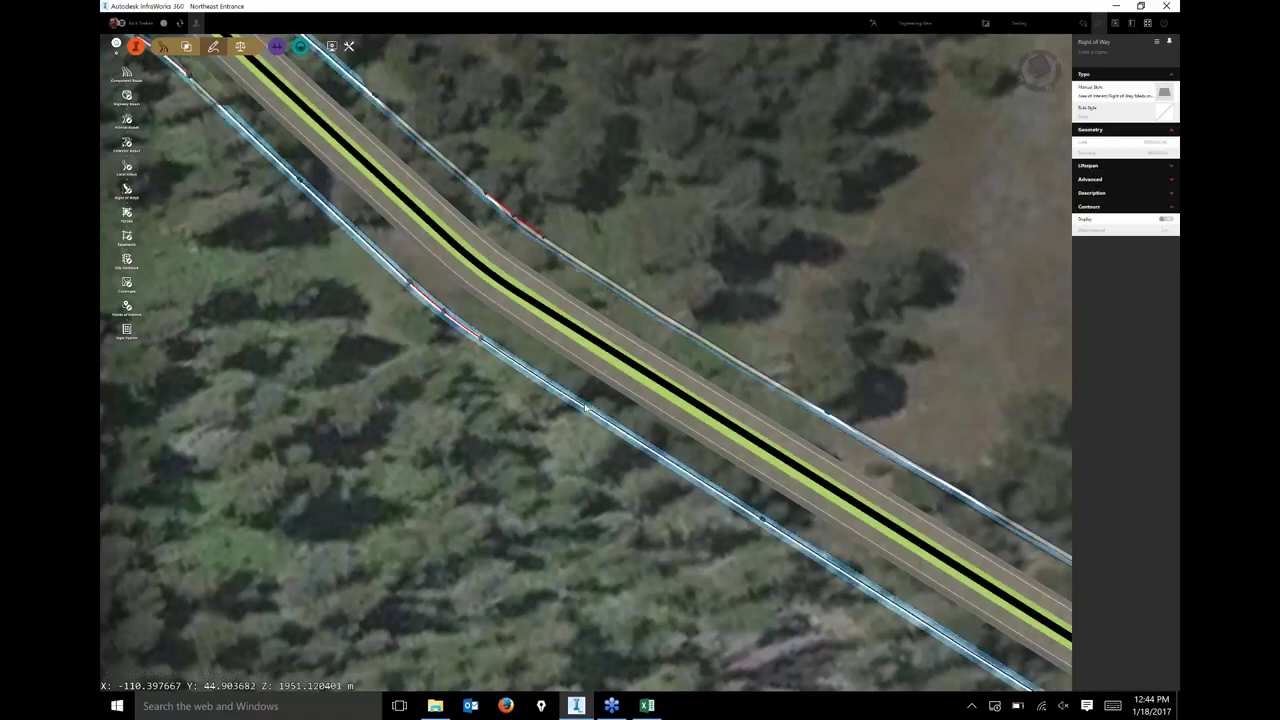
click(579, 408)
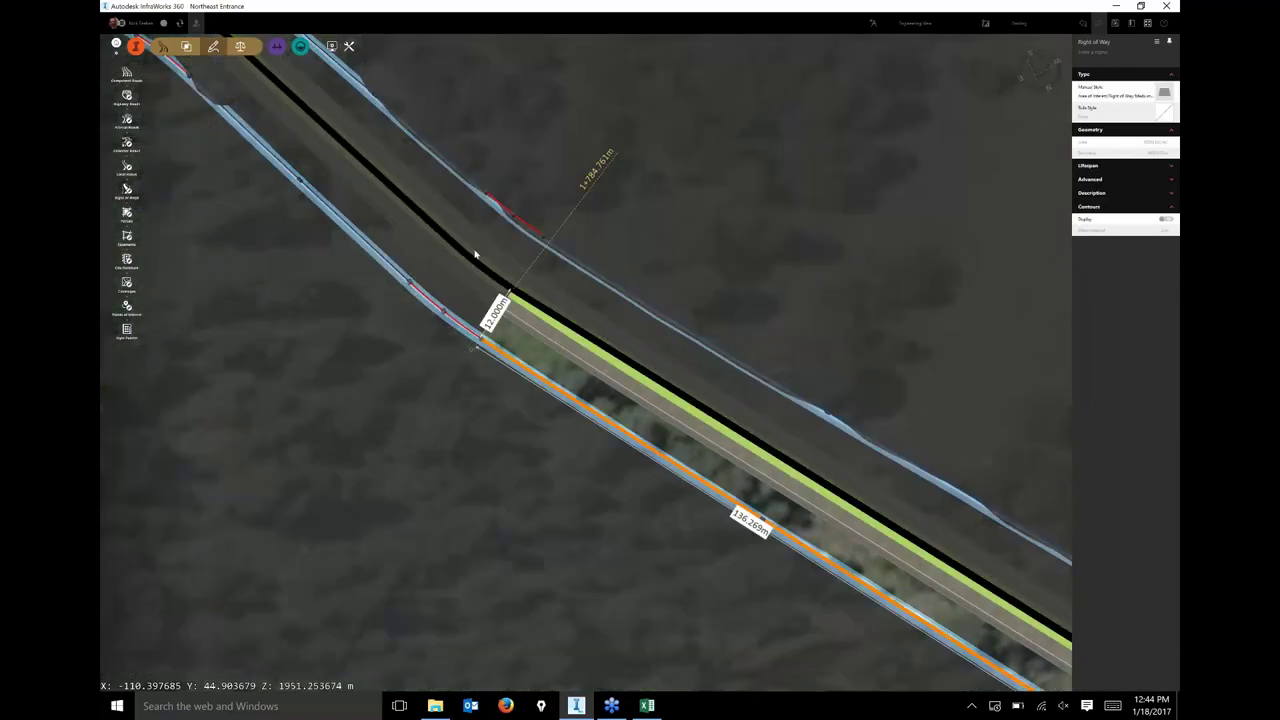
scroll(476, 255, down, 1)
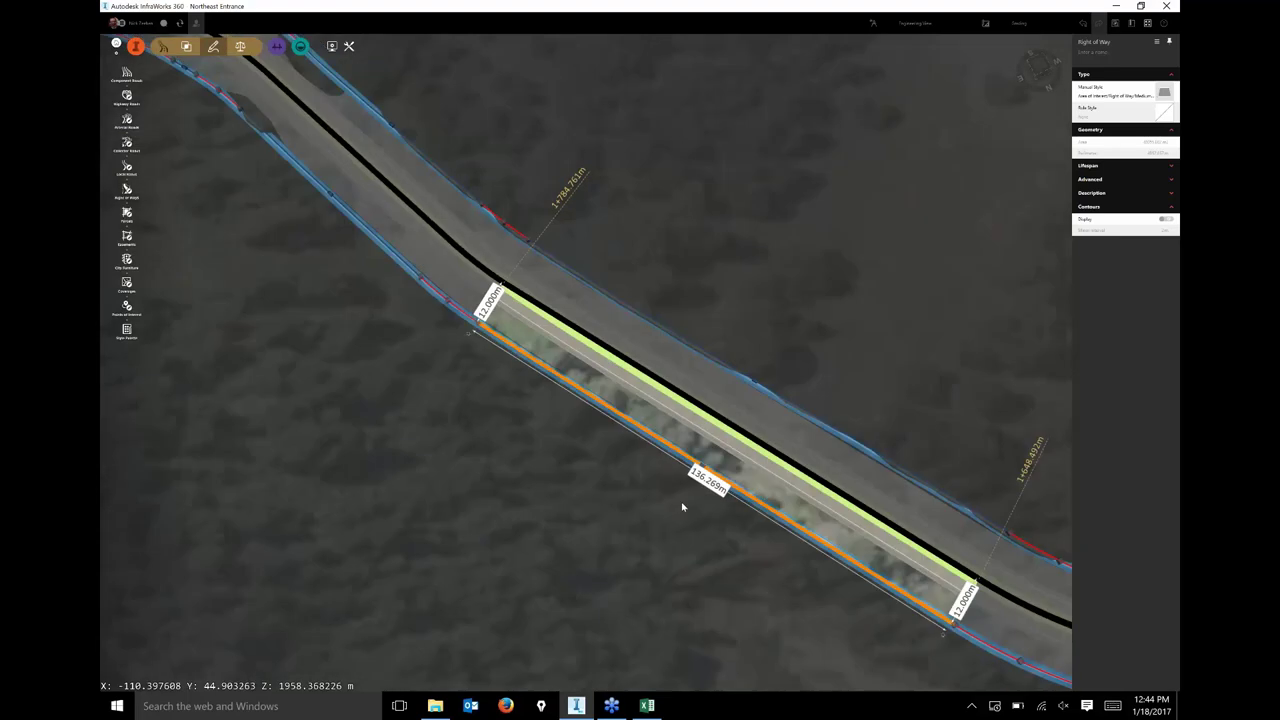
scroll(682, 507, down, 1)
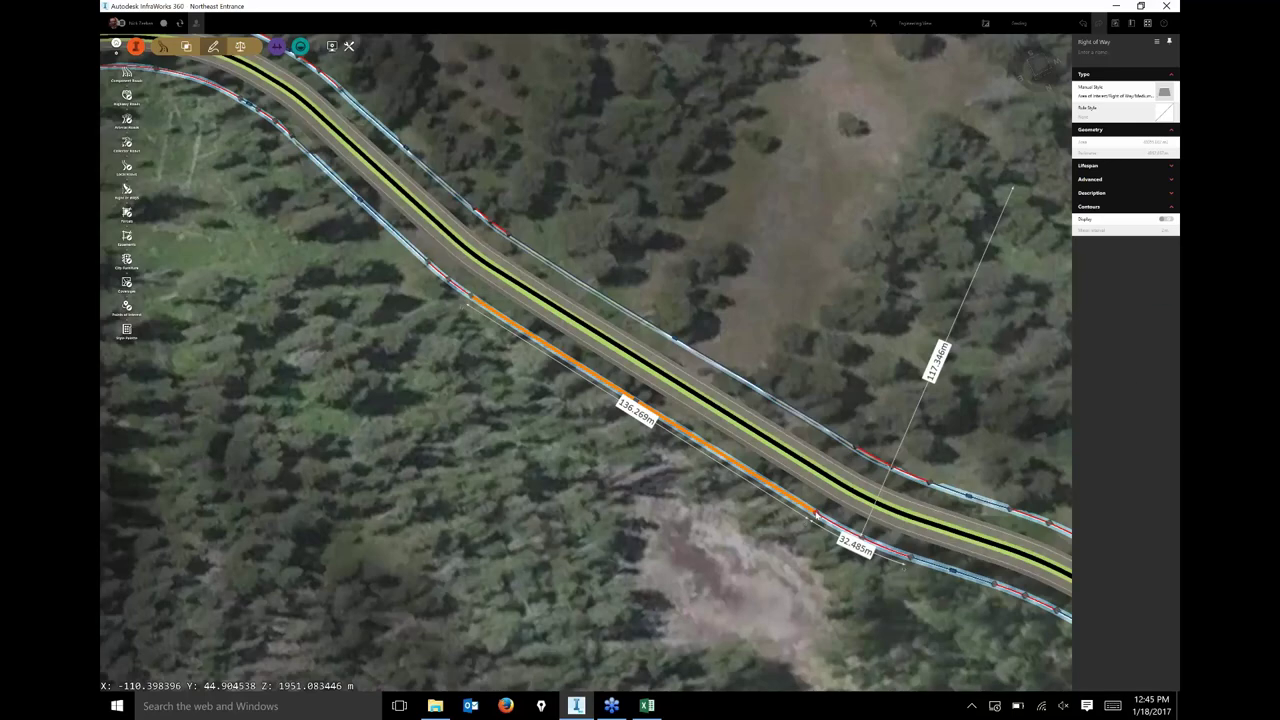
right_click(817, 517)
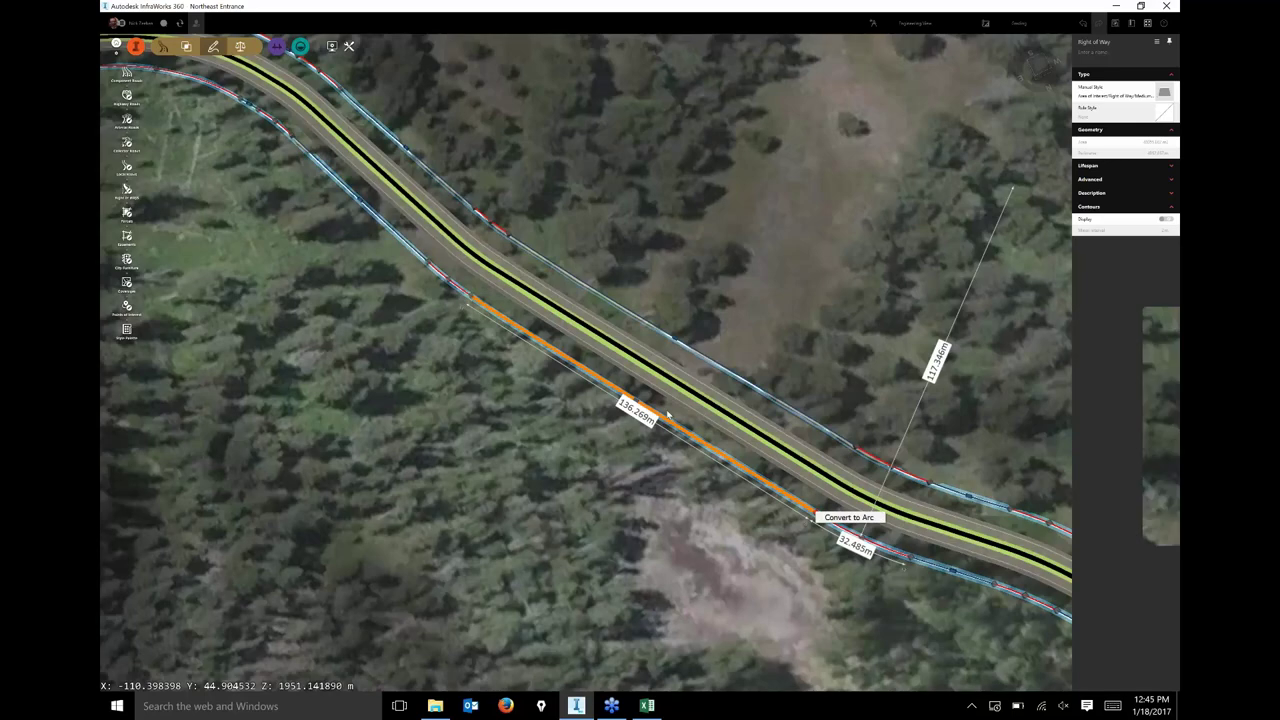
key(Escape)
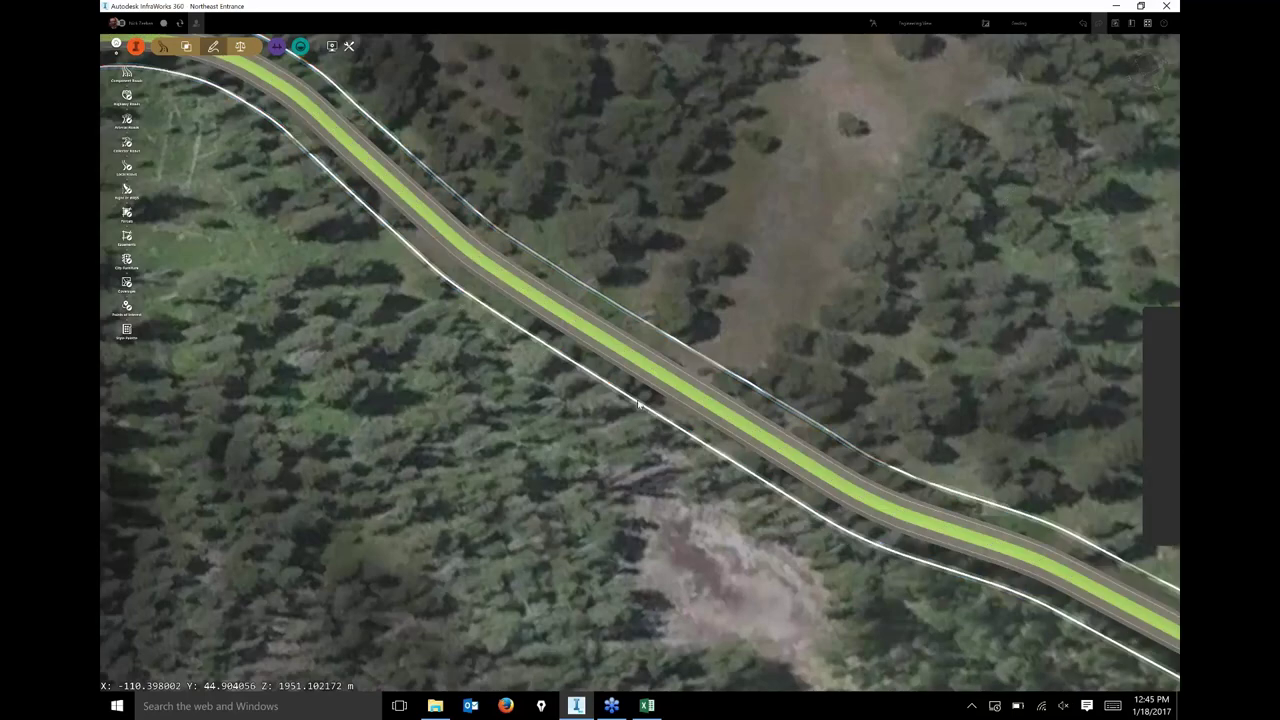
Move the right of way's 136.269 m straight edge outward from the road, and check the right of way's split and conversion options
click(638, 404)
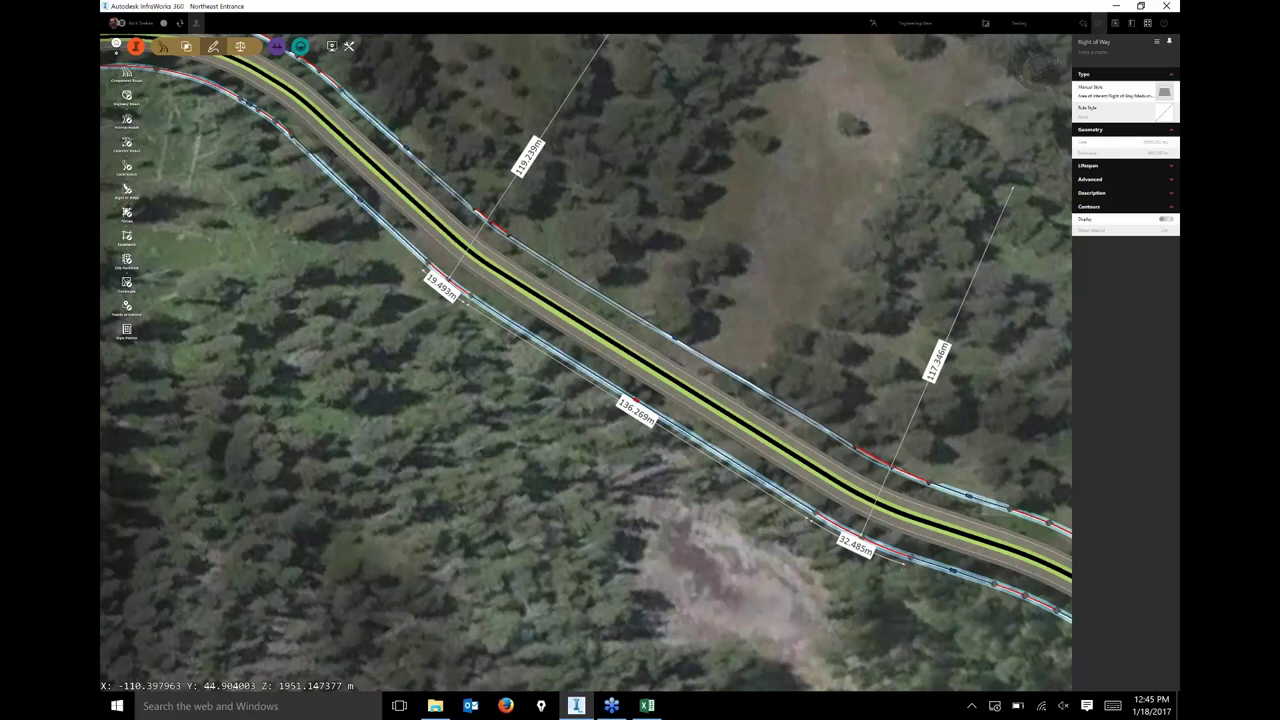
drag(637, 401, 615, 434)
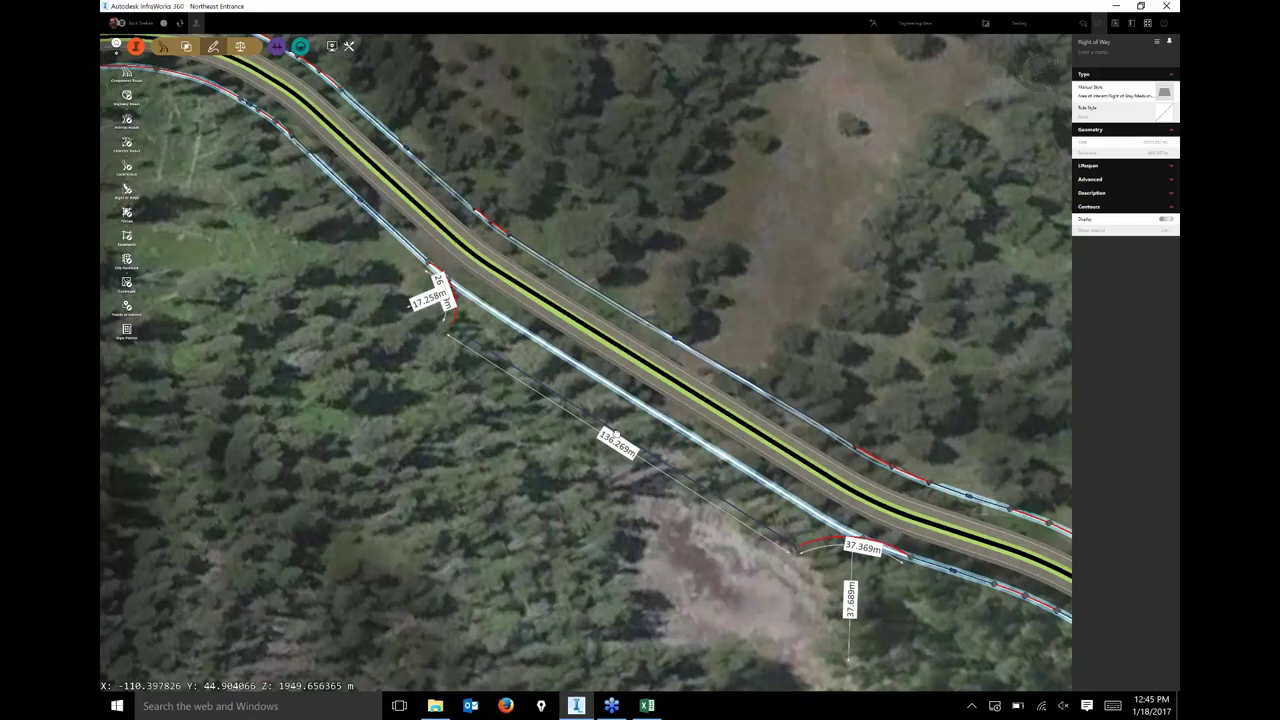
click(617, 432)
right_click(617, 432)
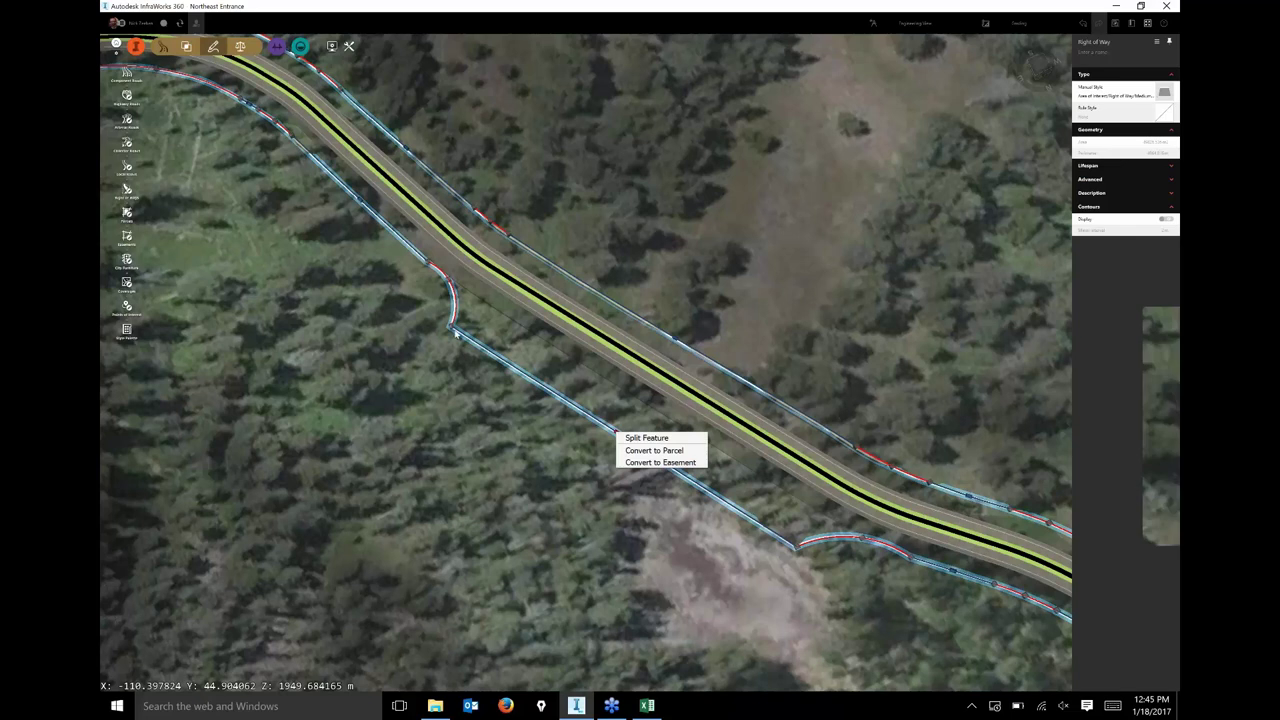
key(Escape)
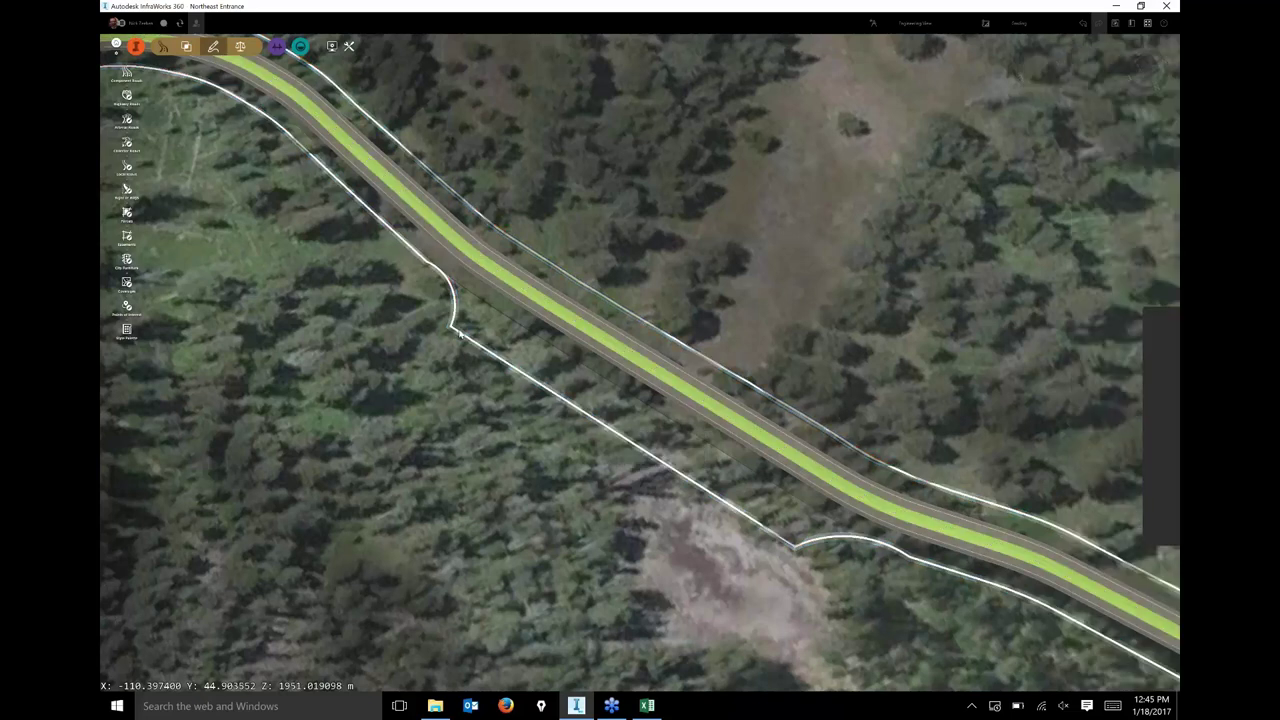
Select the corner of the widened right of way to view its arc and edge dimensions, and clear the selection
click(457, 331)
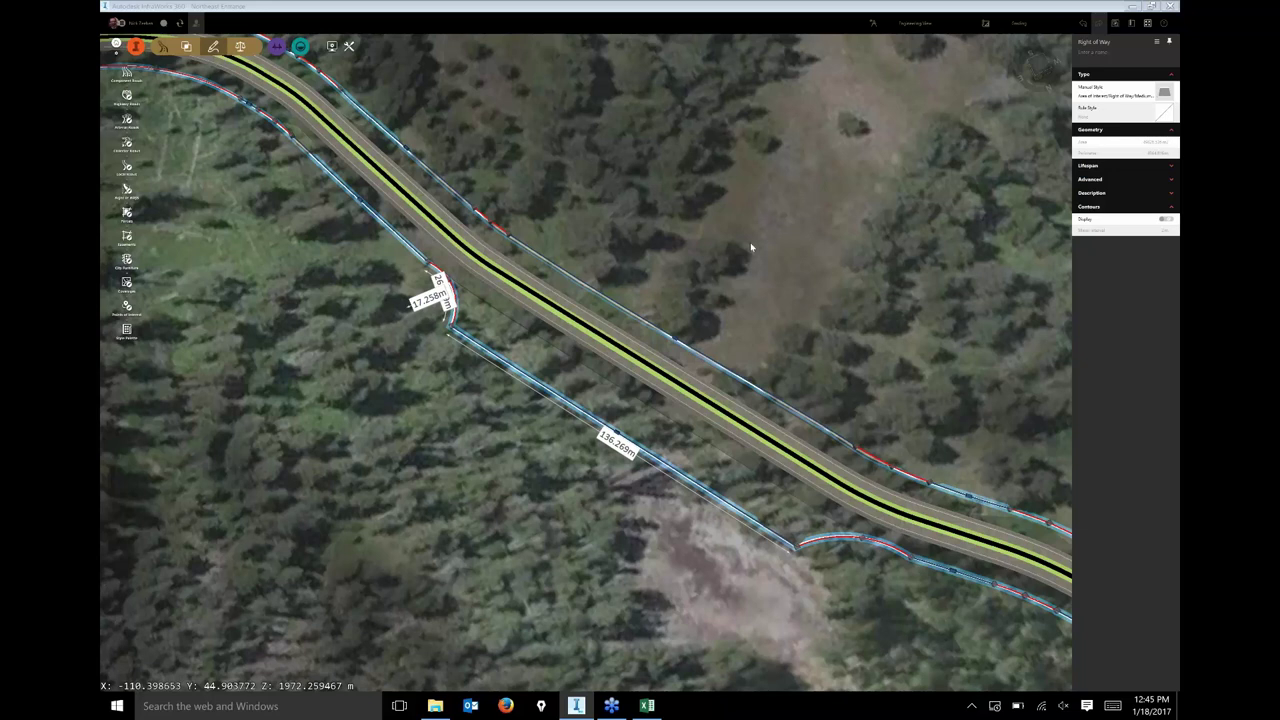
scroll(750, 242, down, 1)
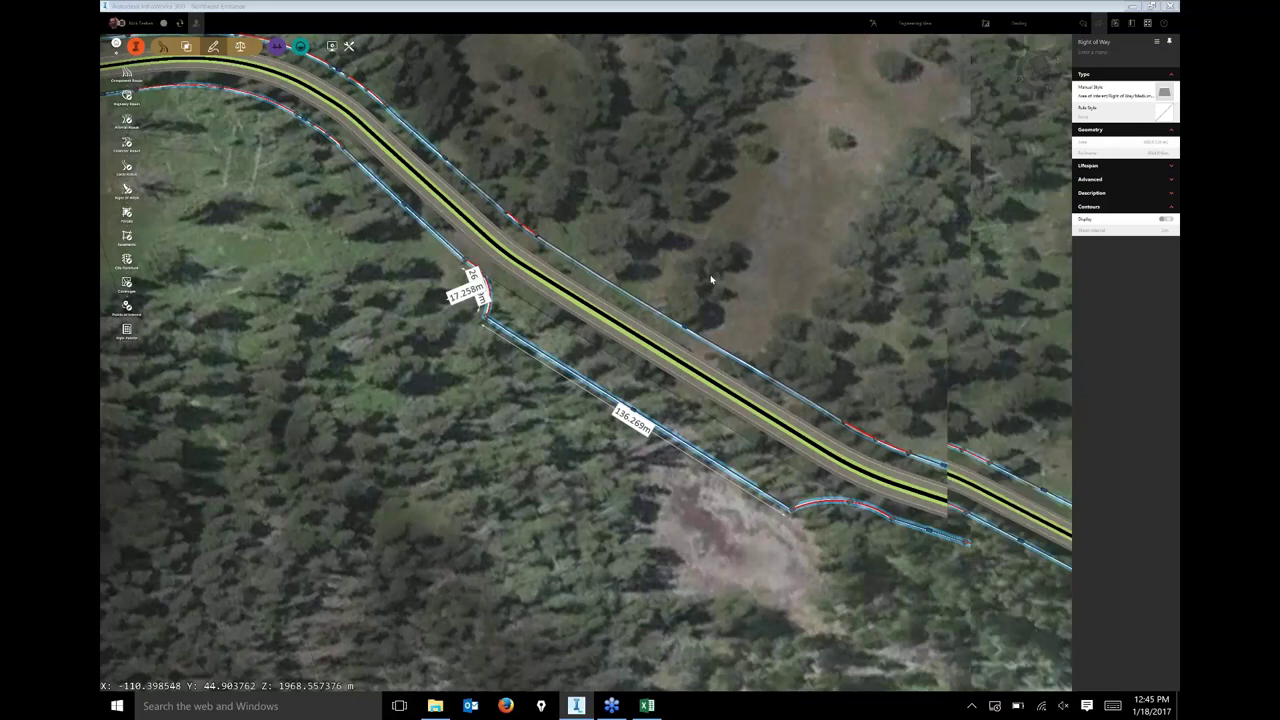
scroll(711, 281, down, 1)
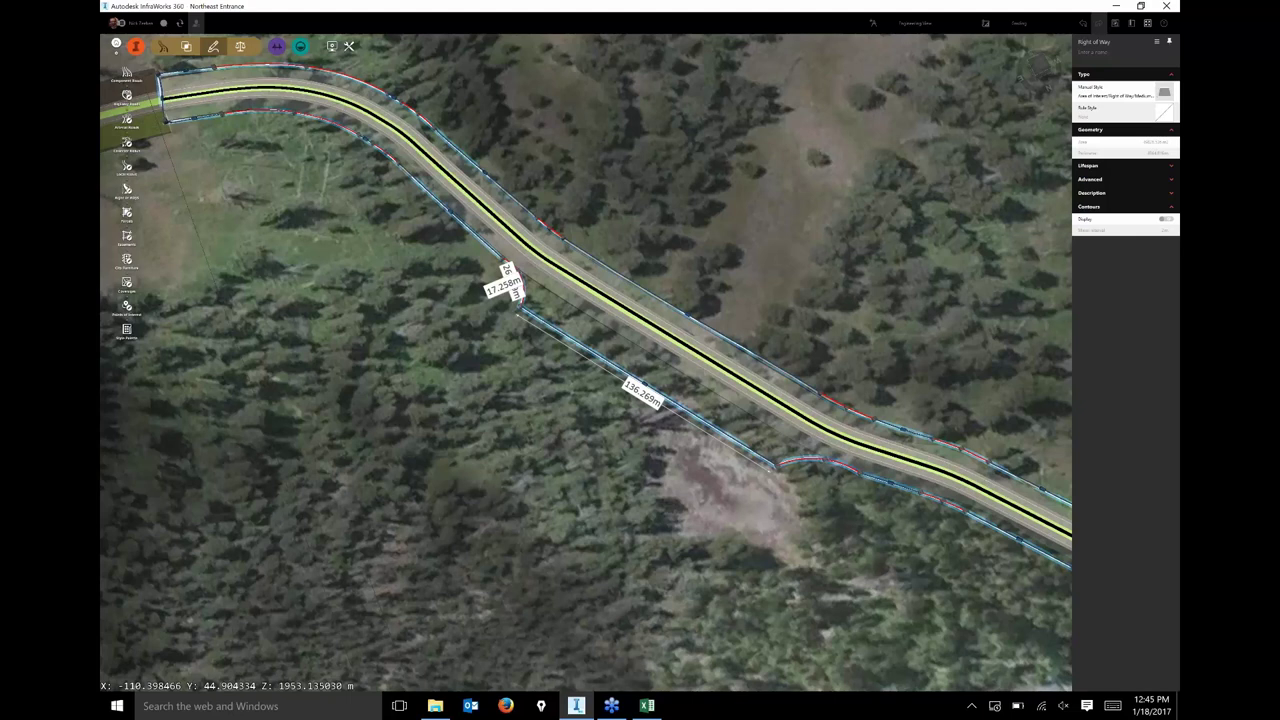
key(Escape)
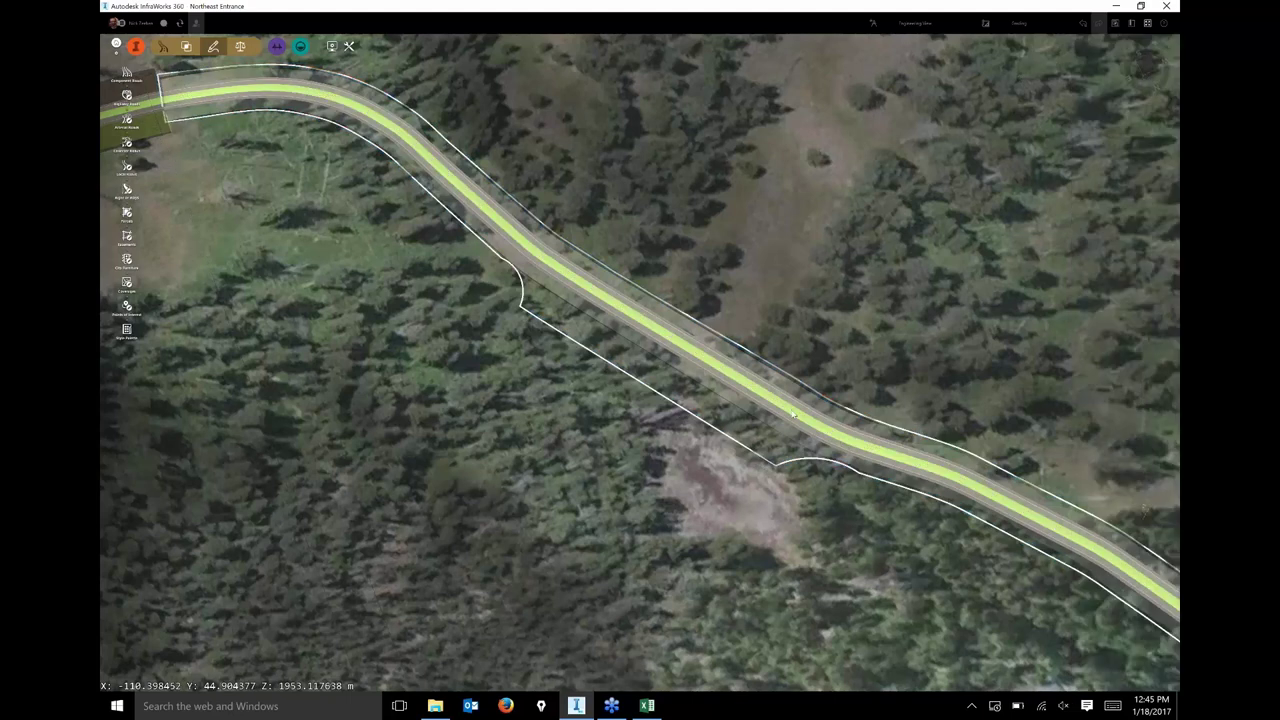
Select the road and examine it with the widened right of way and station labels from plan and oblique views
click(793, 413)
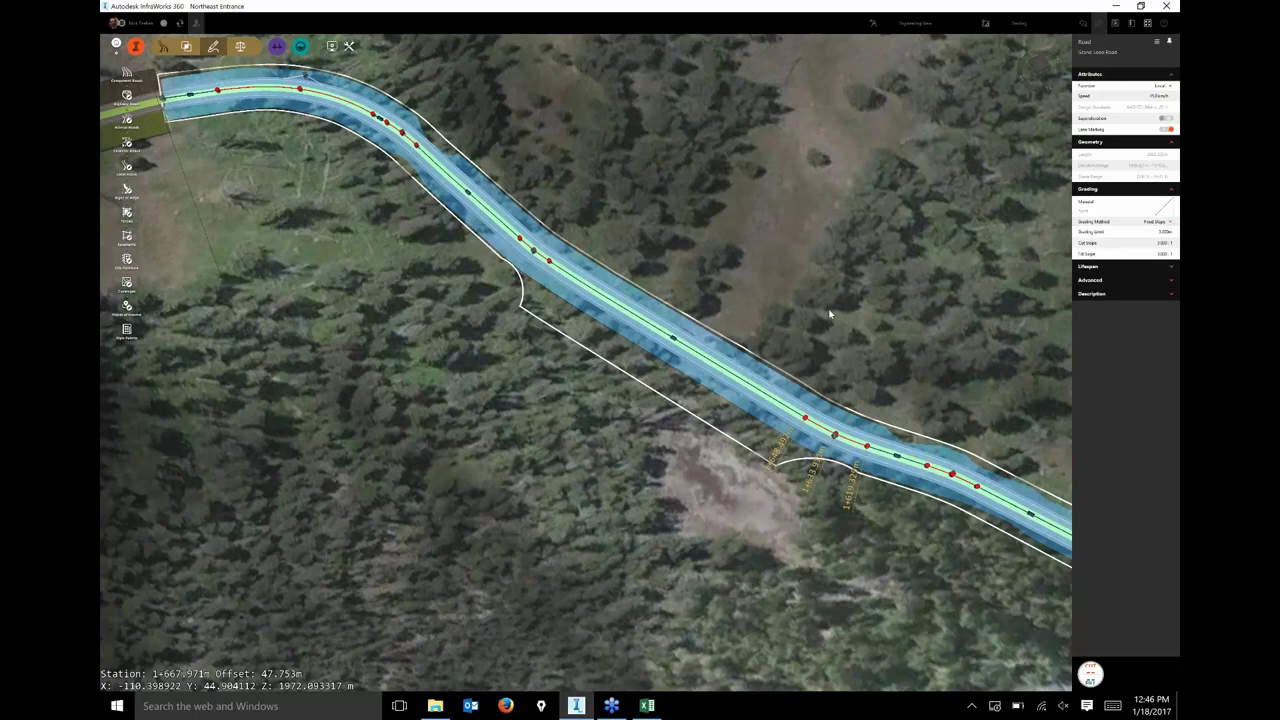
drag(829, 310, 1000, 371)
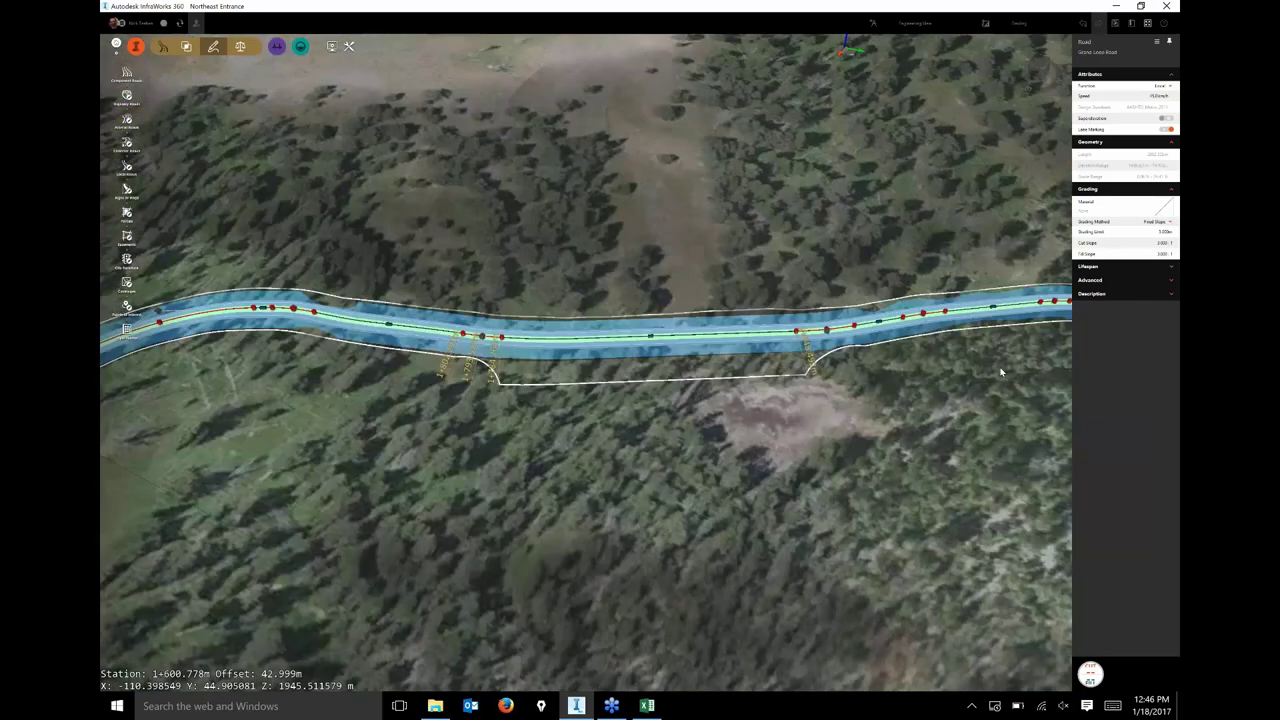
shift+middle_drag(1000, 372, 518, 408)
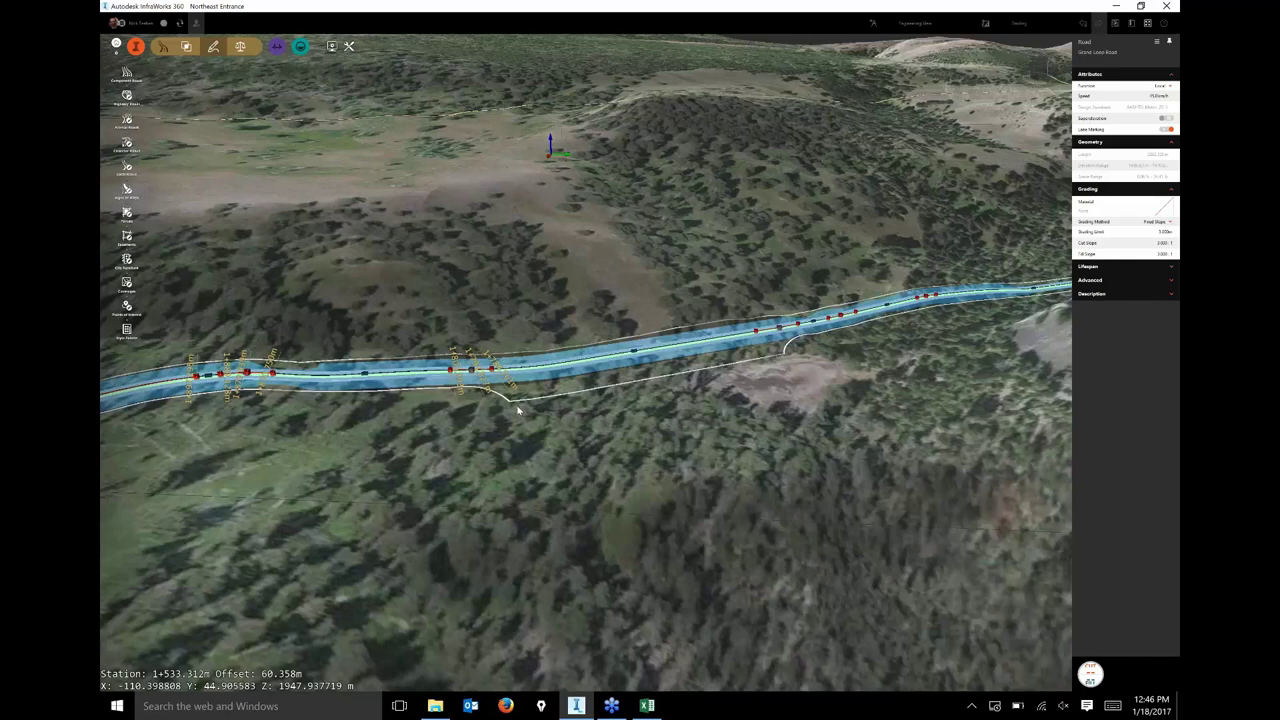
shift+middle_drag(518, 408, 626, 456)
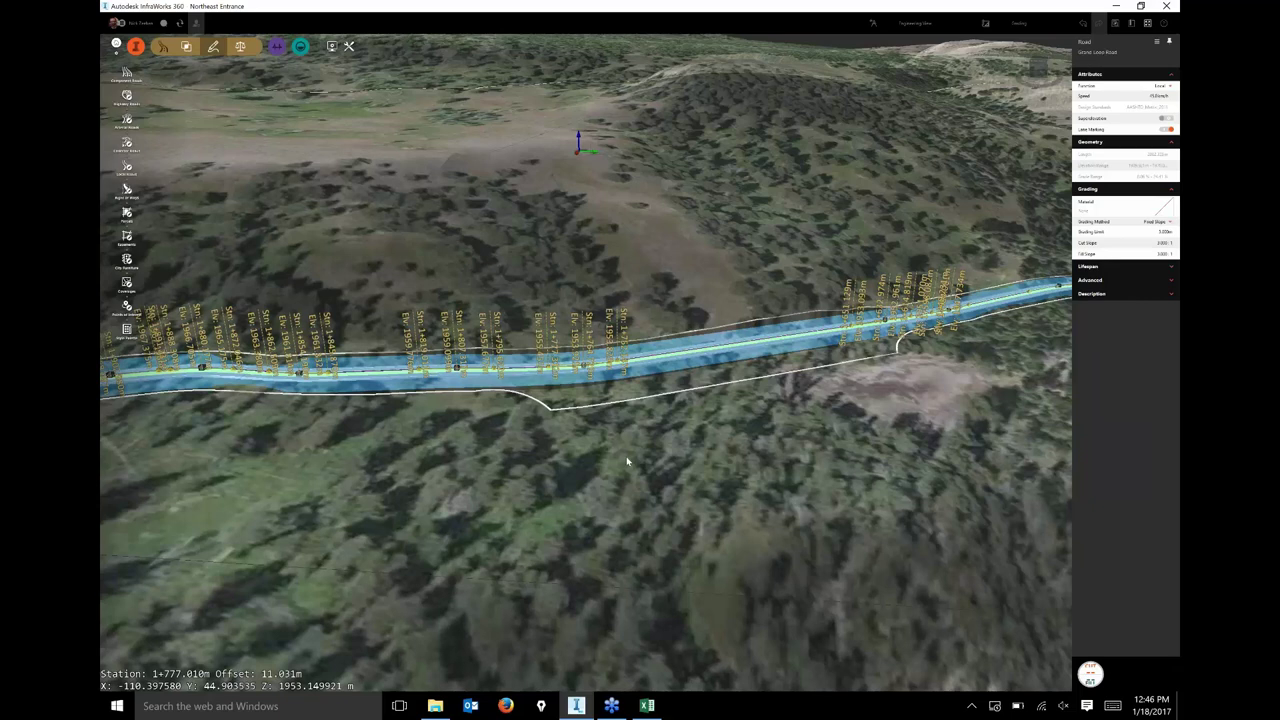
scroll(626, 457, up, 4)
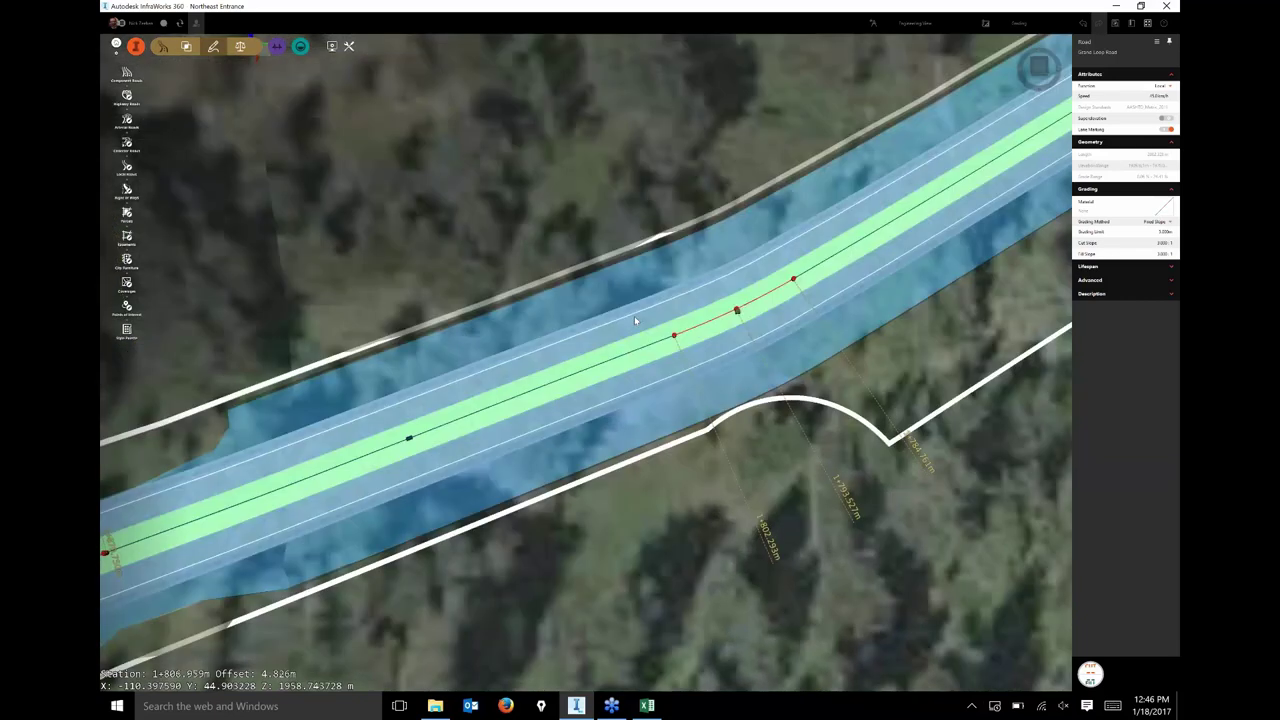
drag(634, 316, 632, 313)
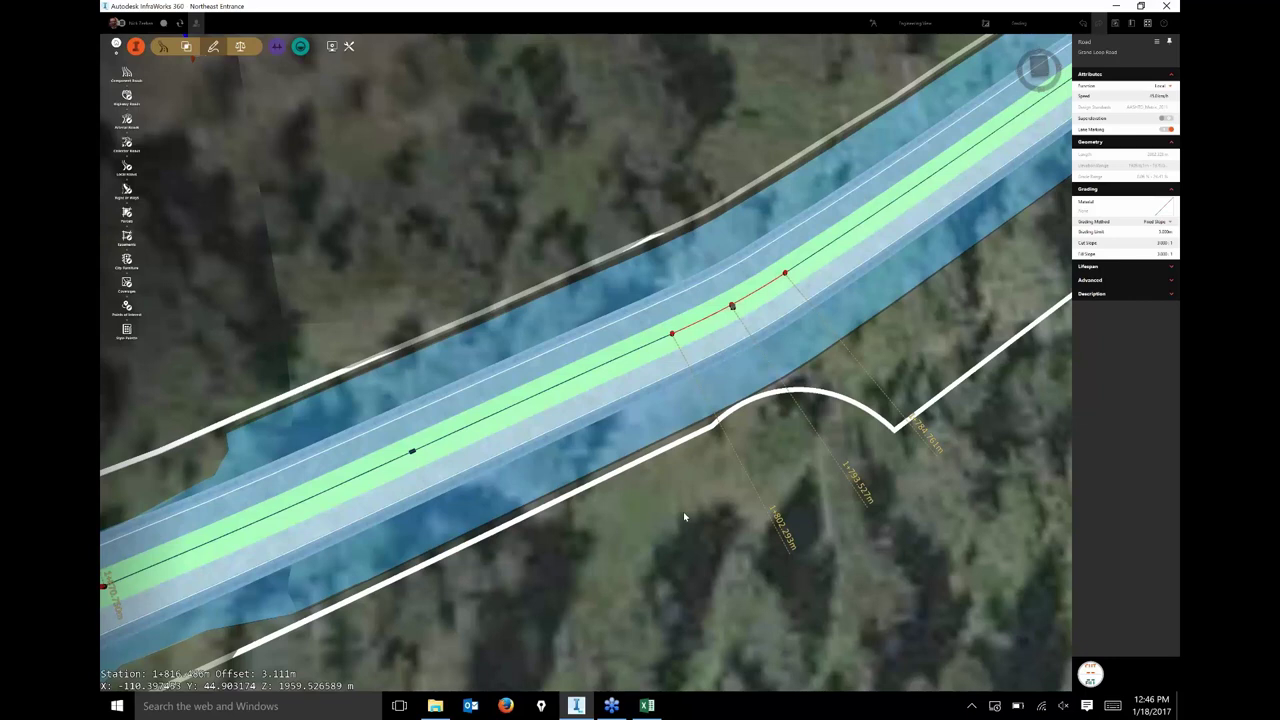
drag(684, 516, 551, 244)
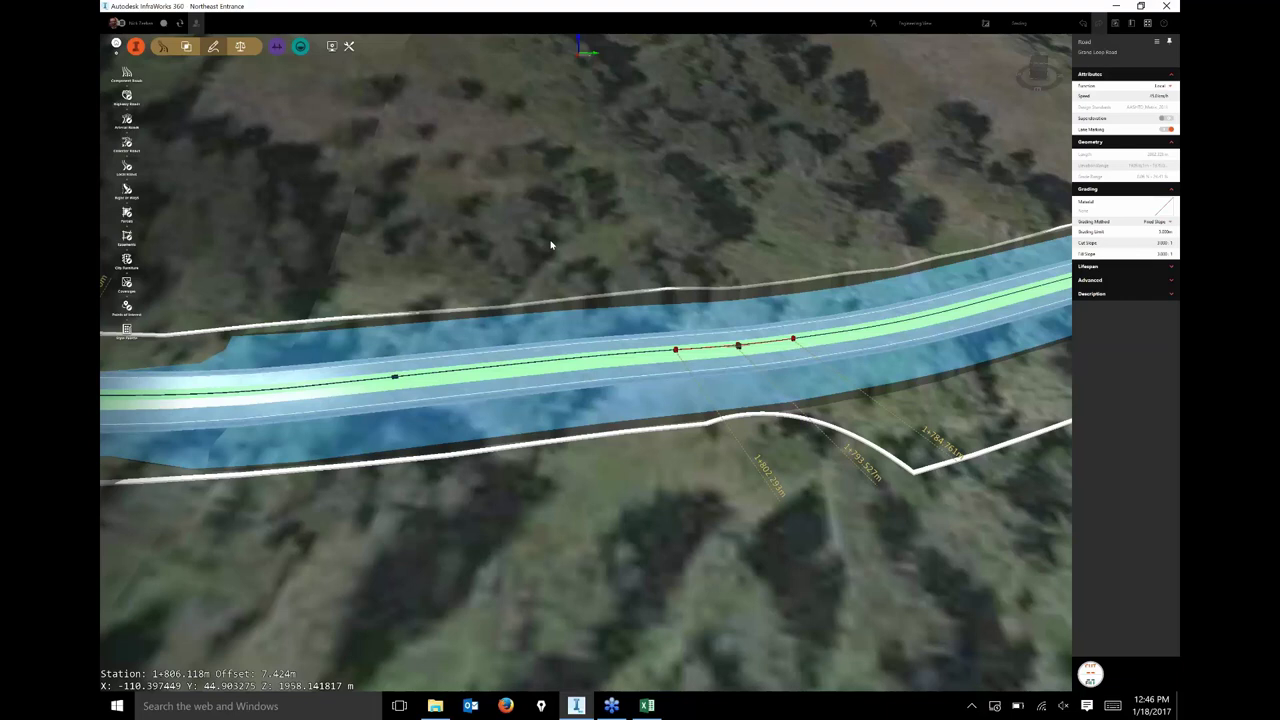
middle_drag(551, 244, 737, 319)
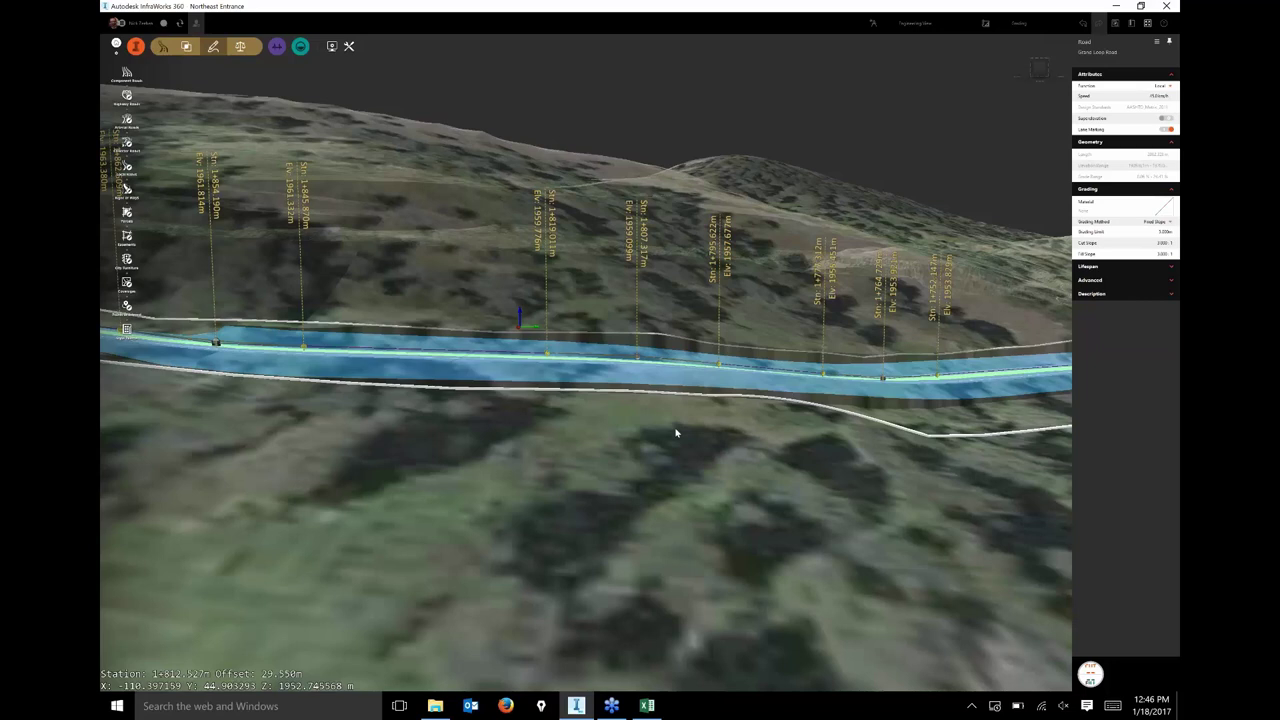
scroll(674, 427, down, 1)
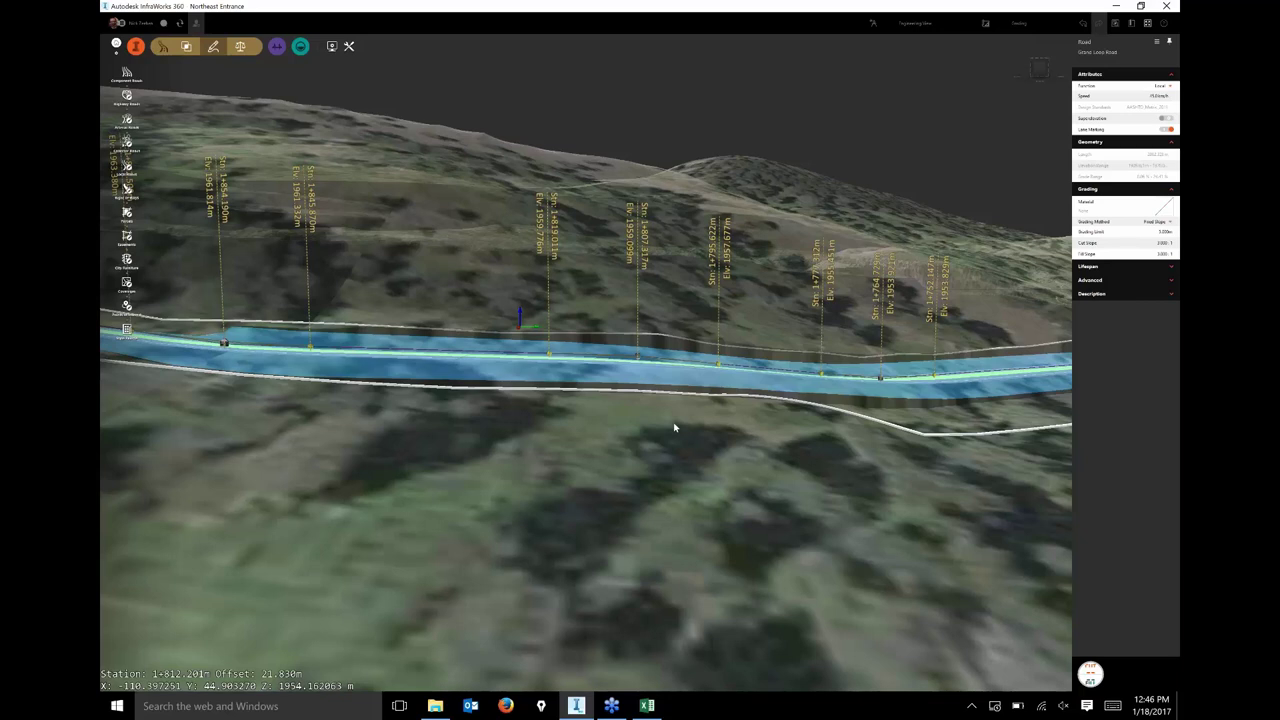
scroll(674, 427, down, 1)
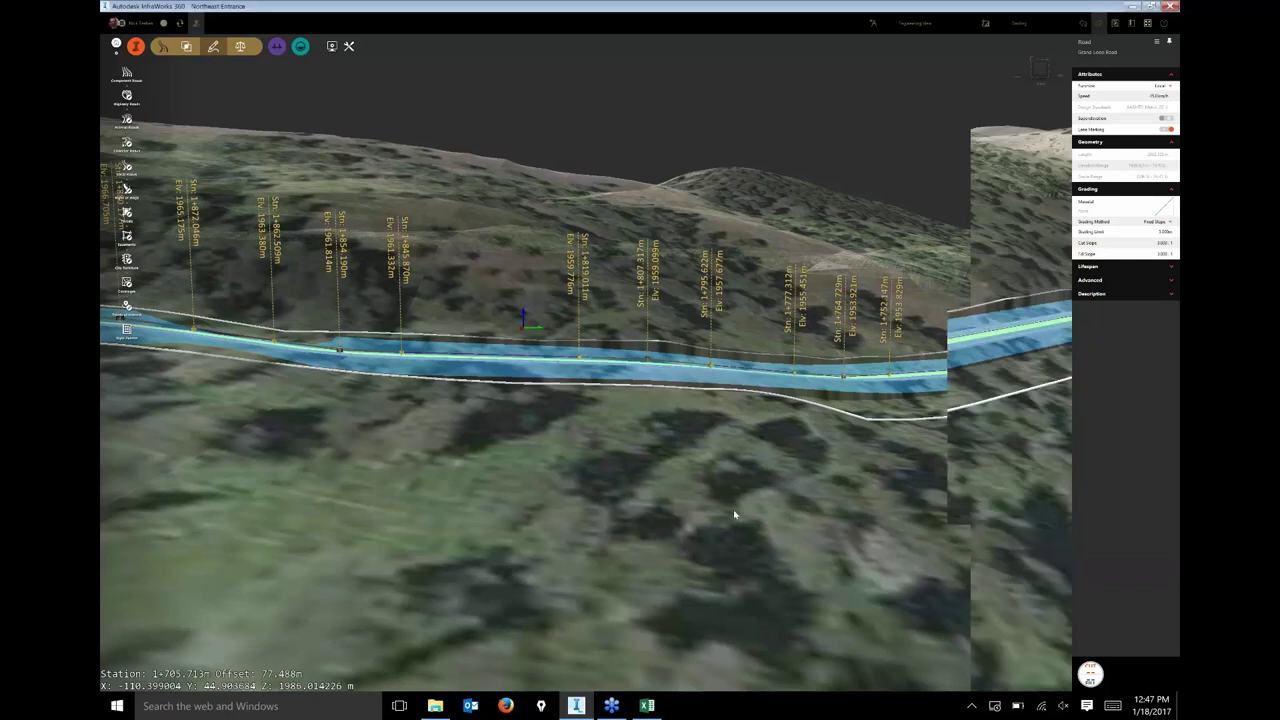
drag(734, 511, 690, 467)
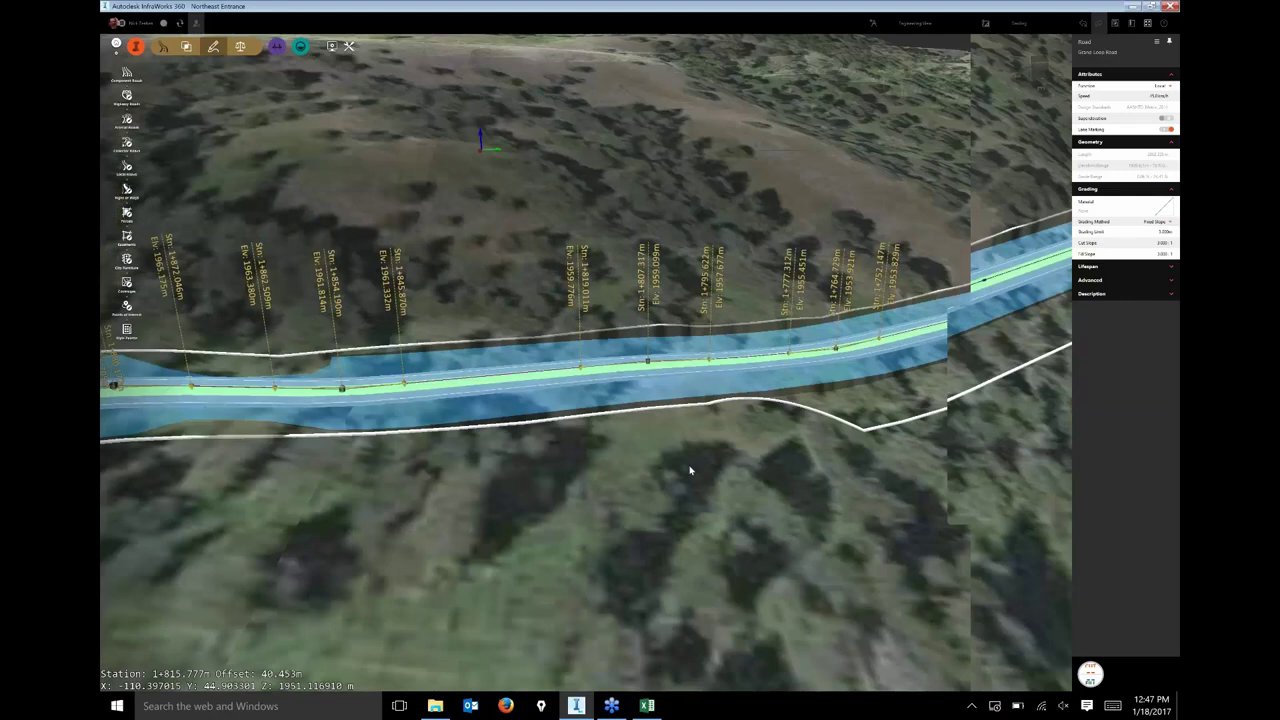
drag(690, 469, 661, 570)
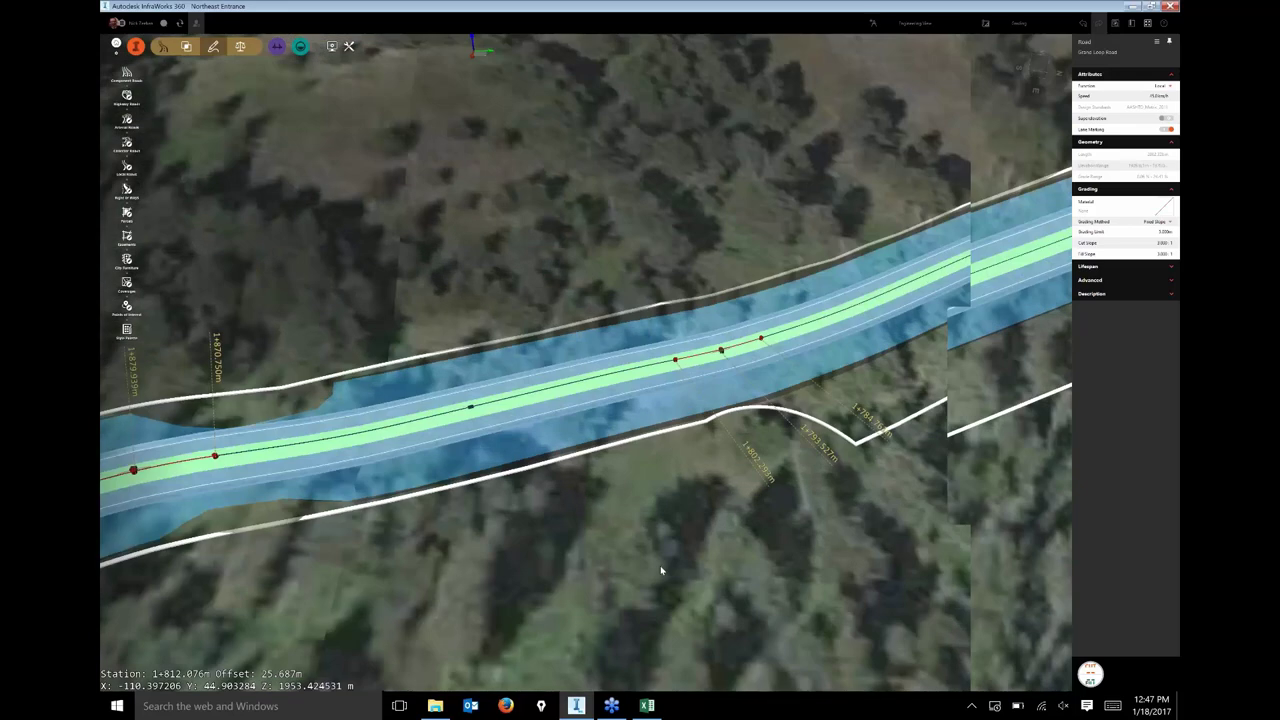
scroll(517, 289, down, 3)
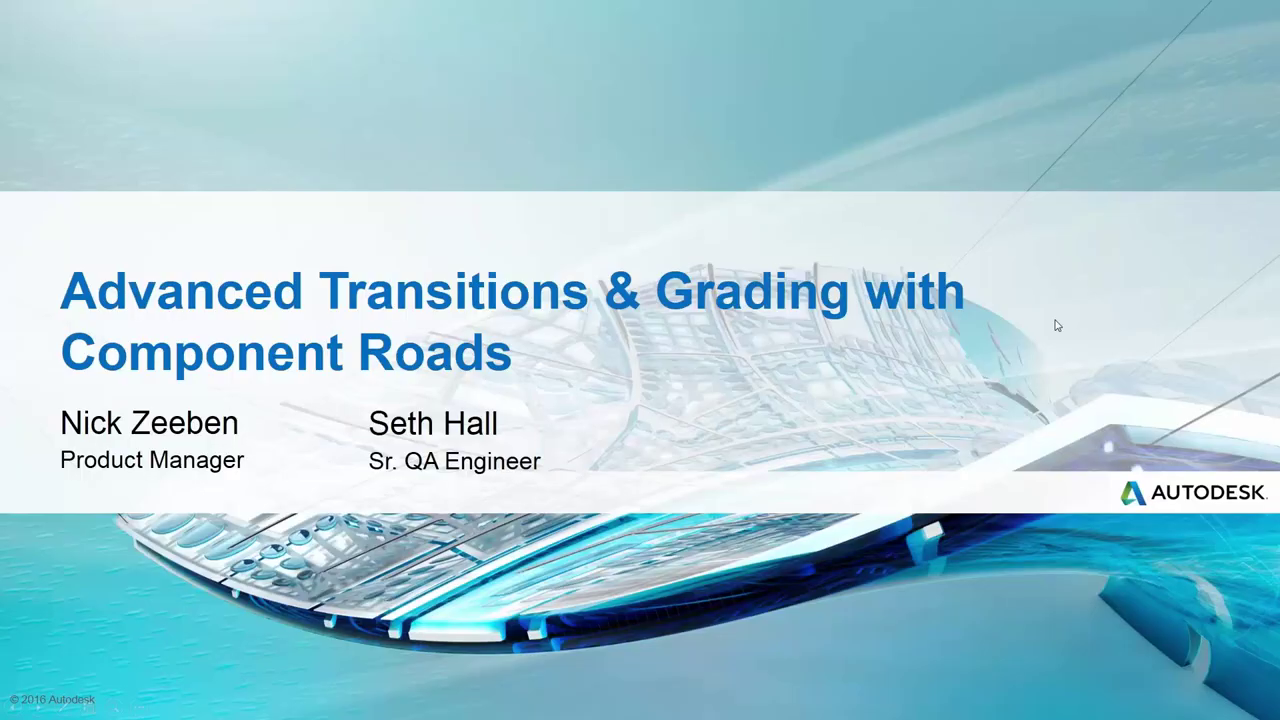
click(1058, 320)
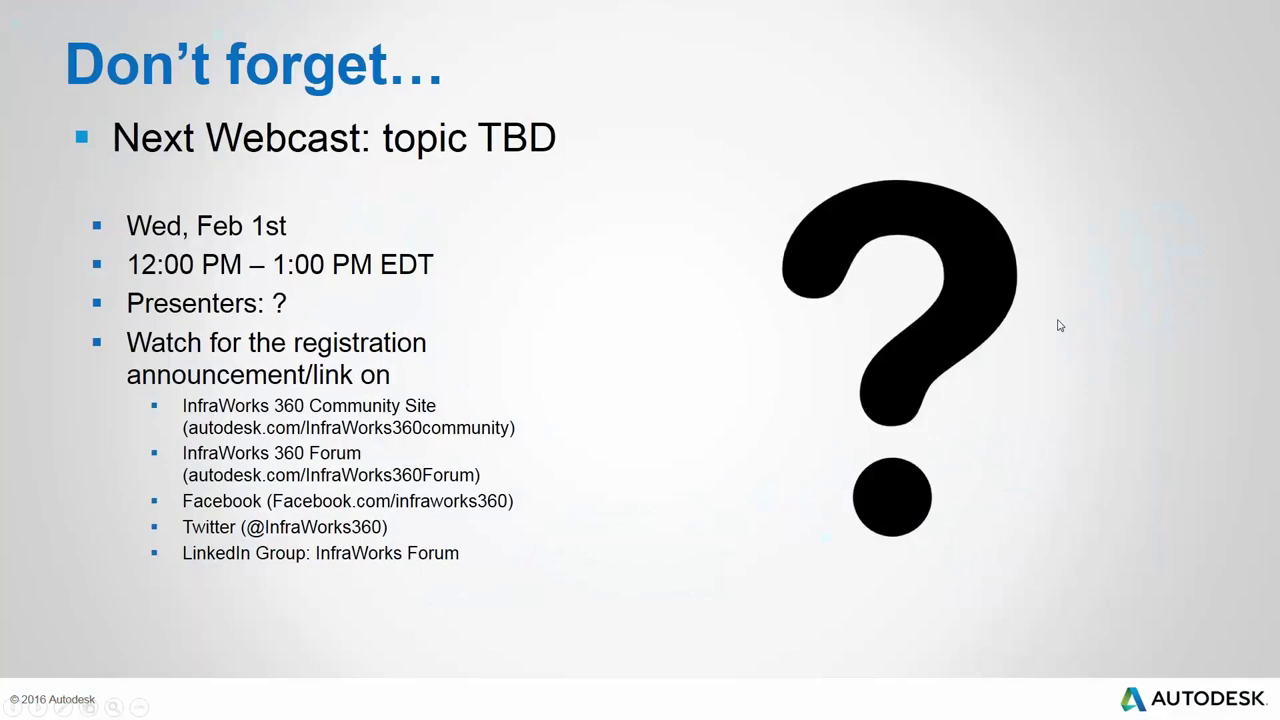